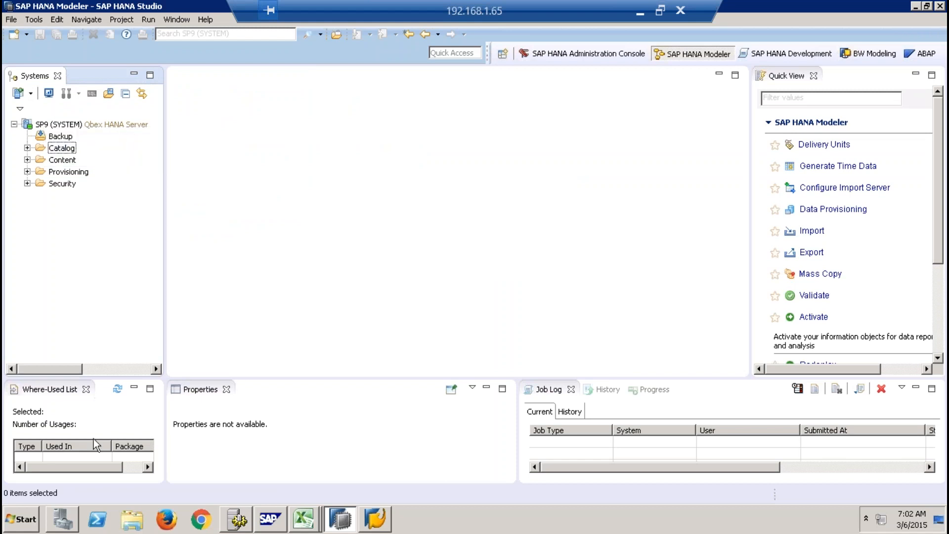
- Look over the Quick View, Job Log and Properties views in the Modeler perspective, and make the Where-Used List view taller
{"action": "left_click", "coordinate": [786, 76]}
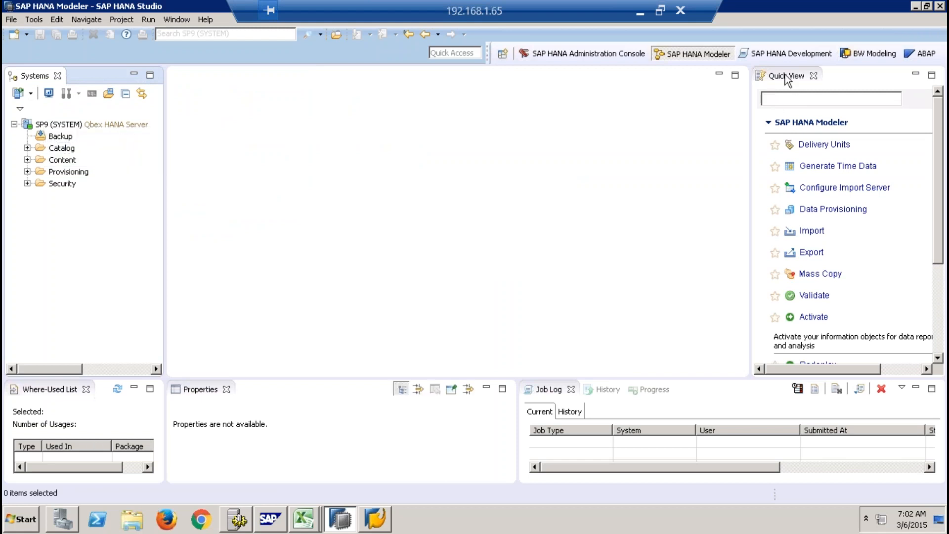
{"action": "left_click_drag", "start_coordinate": [938, 131], "coordinate": [931, 110]}
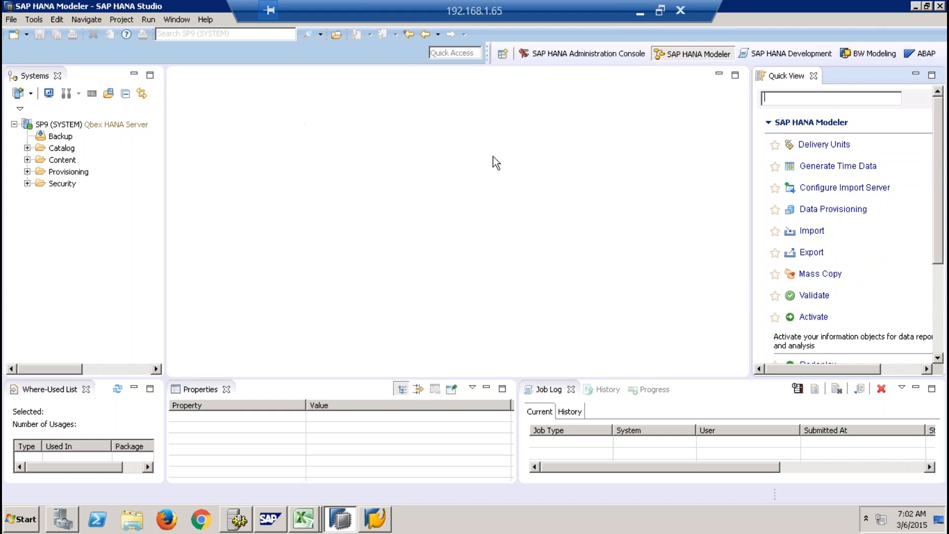
{"action": "left_click", "coordinate": [580, 446]}
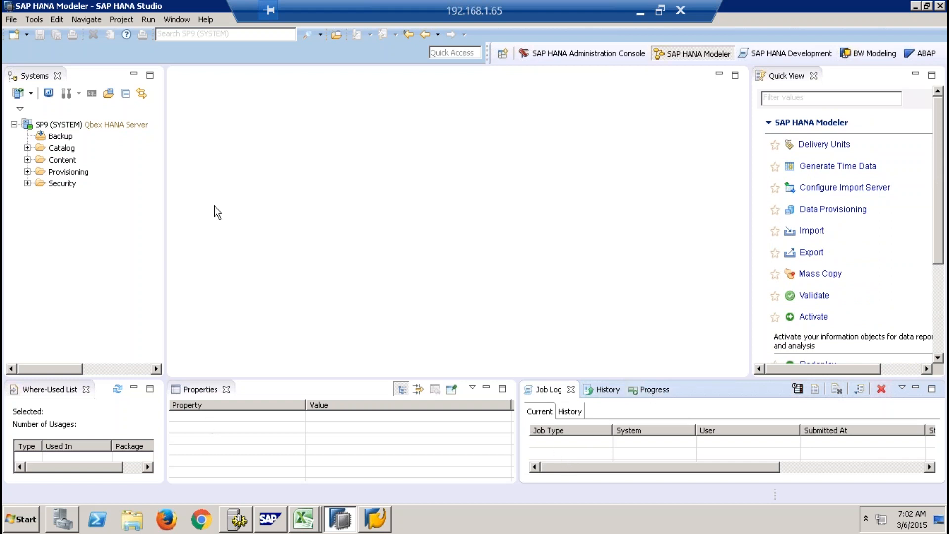
{"action": "left_click", "coordinate": [221, 425]}
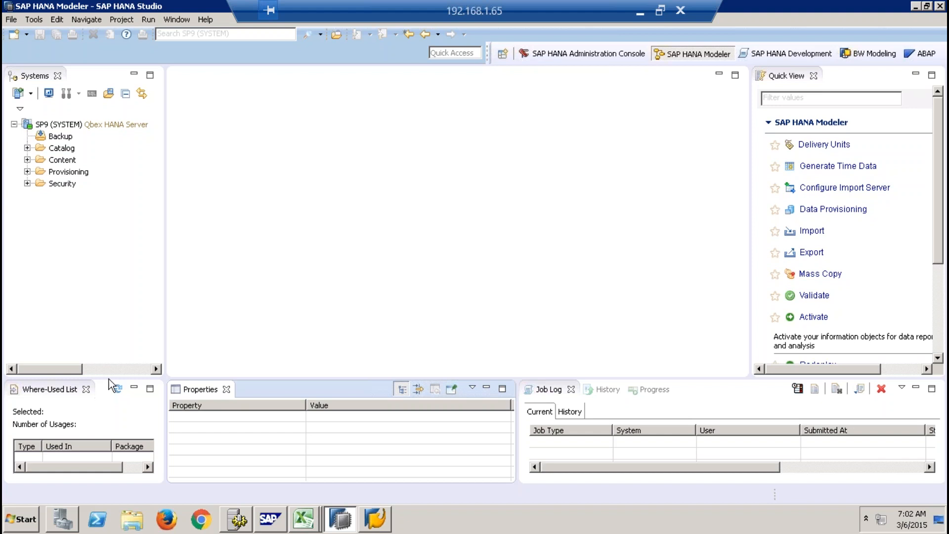
{"action": "left_click_drag", "start_coordinate": [109, 379], "coordinate": [100, 330]}
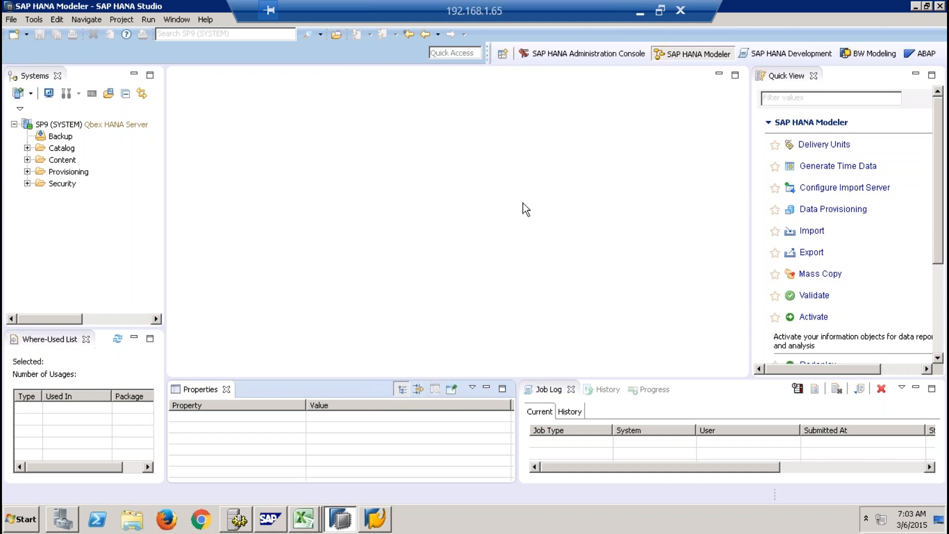
- Switch to the SAP HANA Development perspective, widen its navigation area, and look at the Systems and Repositories views
{"action": "left_click", "coordinate": [788, 58]}
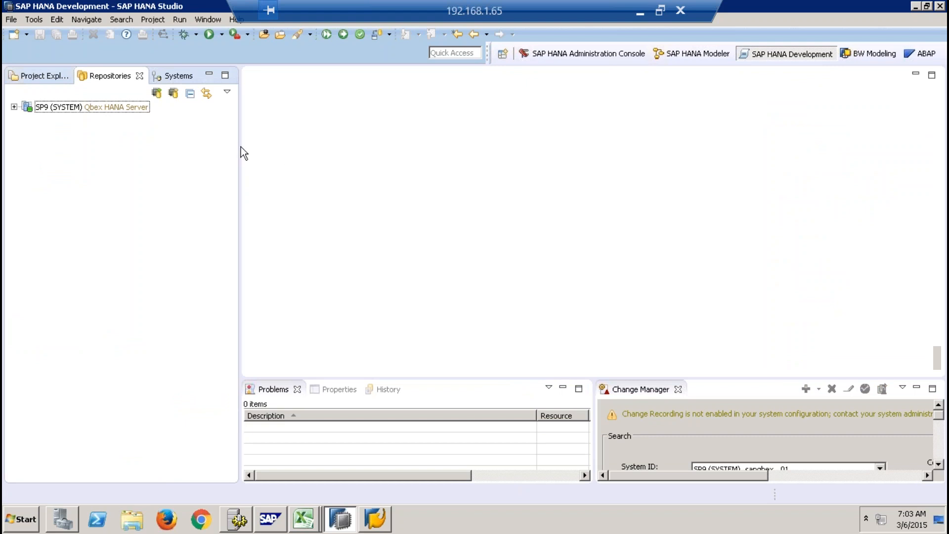
{"action": "left_click_drag", "start_coordinate": [241, 147], "coordinate": [283, 132]}
{"action": "left_click", "coordinate": [183, 76]}
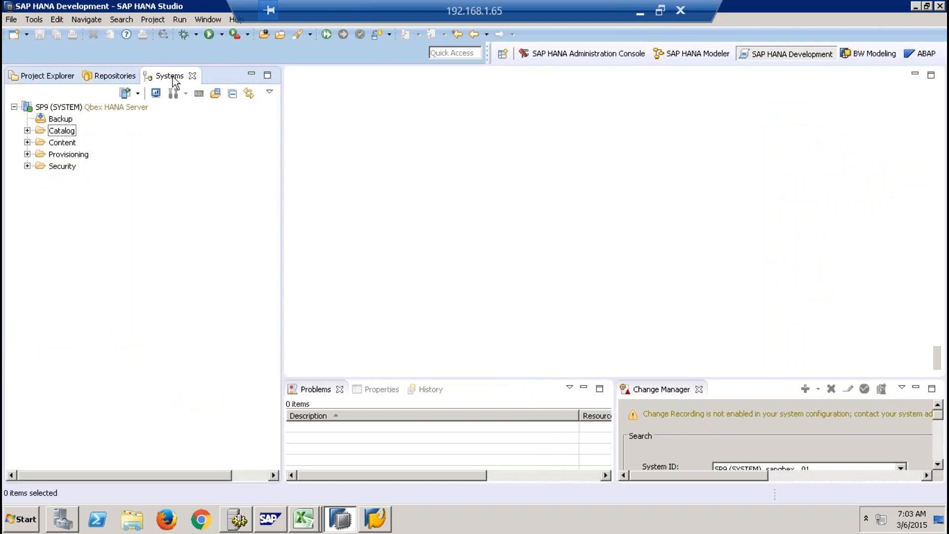
{"action": "left_click", "coordinate": [101, 77]}
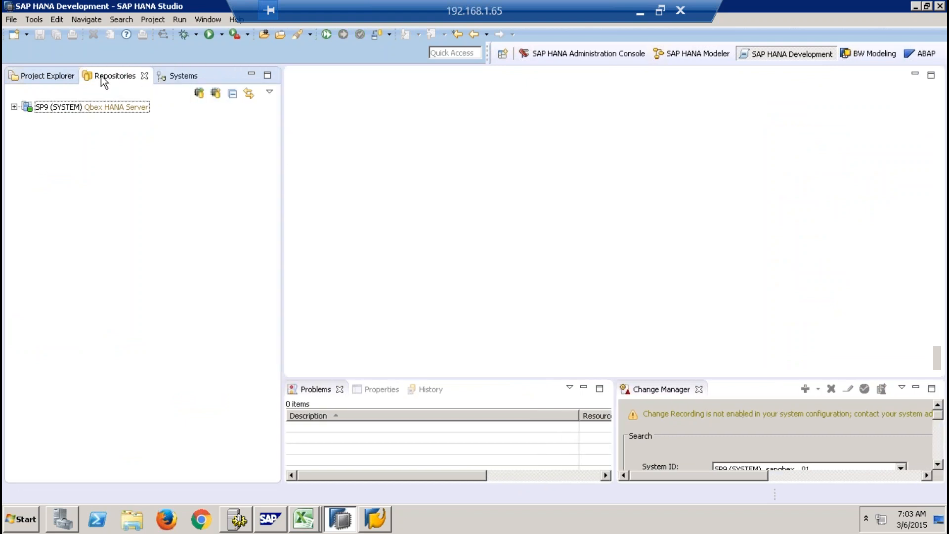
- Collapse the Source Library folder and the abapproject project in the Project Explorer
{"action": "left_click", "coordinate": [58, 77]}
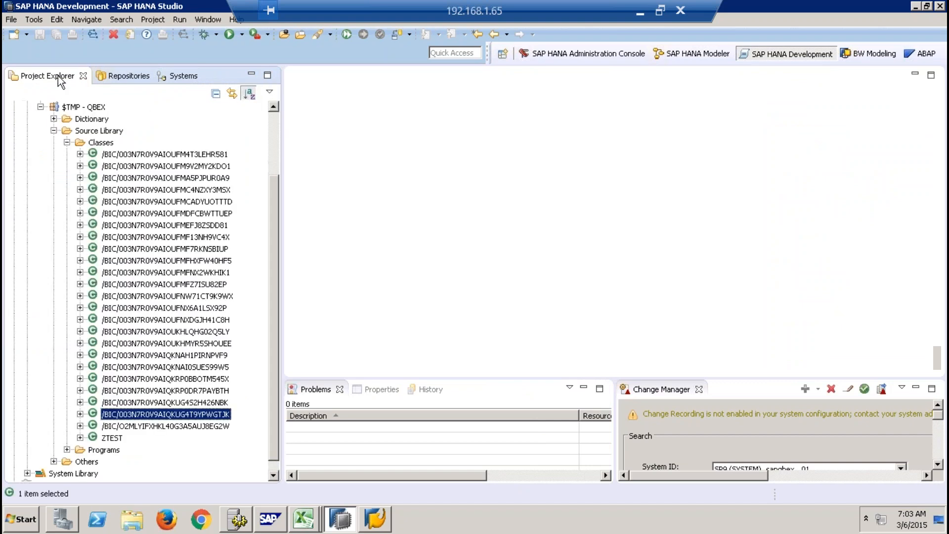
{"action": "left_click", "coordinate": [54, 131]}
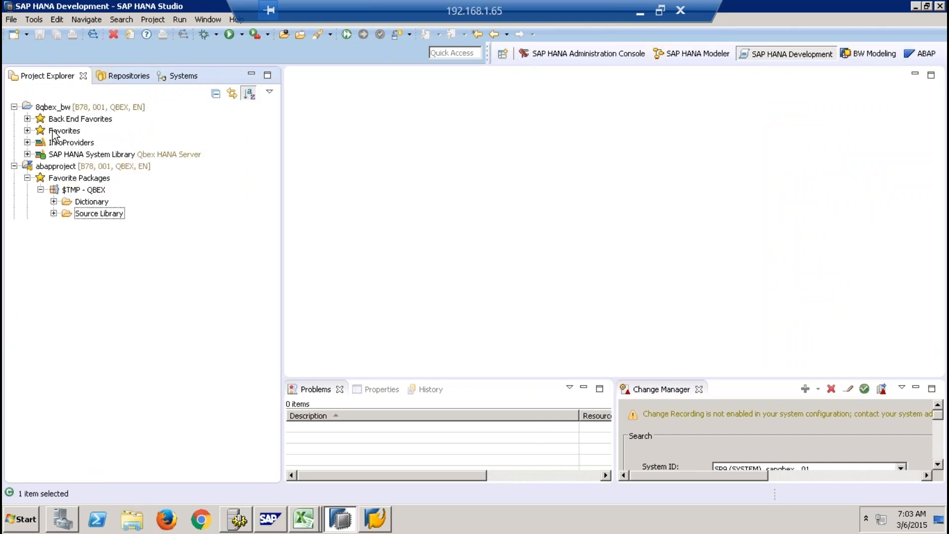
{"action": "left_click", "coordinate": [14, 166]}
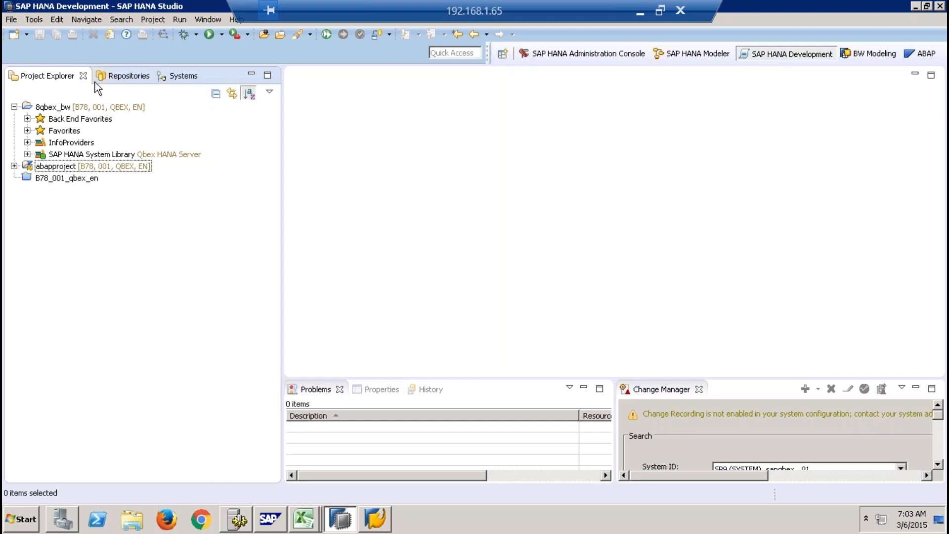
- Examine the Systems view's folders and the SP9 (SYSTEM) entry in the Repositories view
{"action": "left_click", "coordinate": [177, 77]}
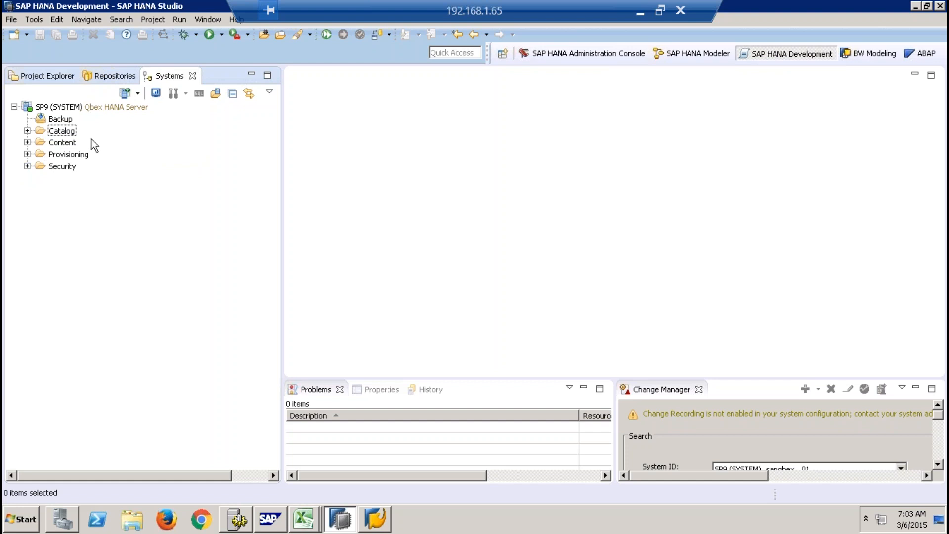
{"action": "left_click", "coordinate": [109, 77]}
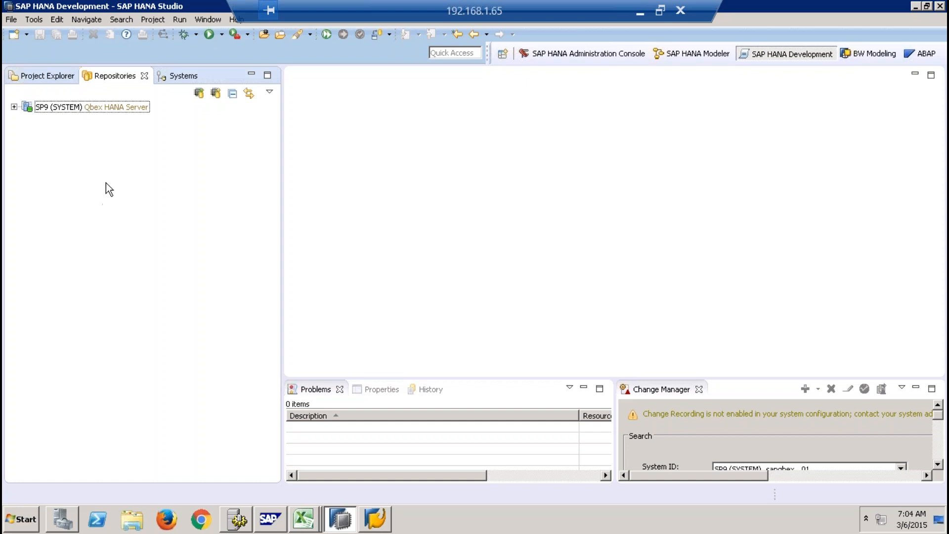
{"action": "left_click", "coordinate": [102, 109]}
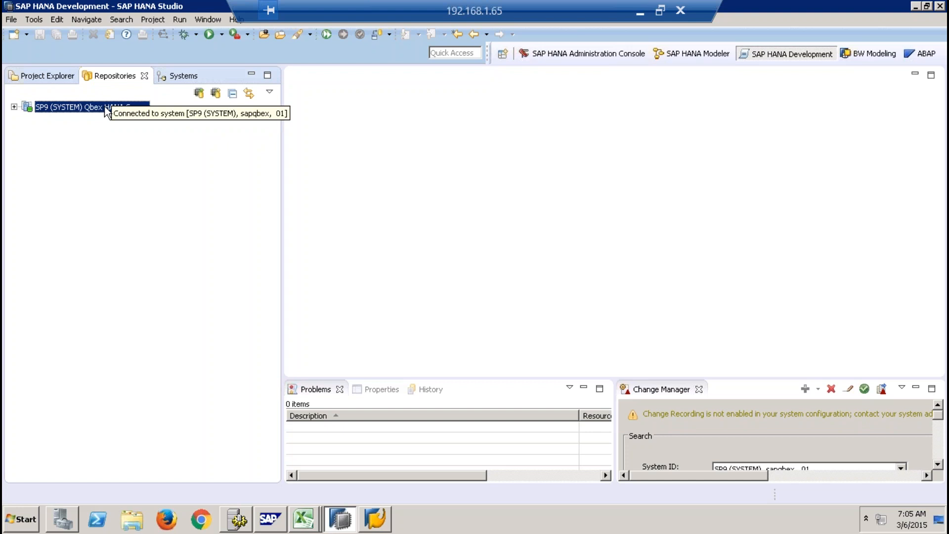
- Examine the available project wizards, including the SAPUI5 category and XS Project under SAP HANA Application Development, without creating a project
{"action": "left_click", "coordinate": [51, 78]}
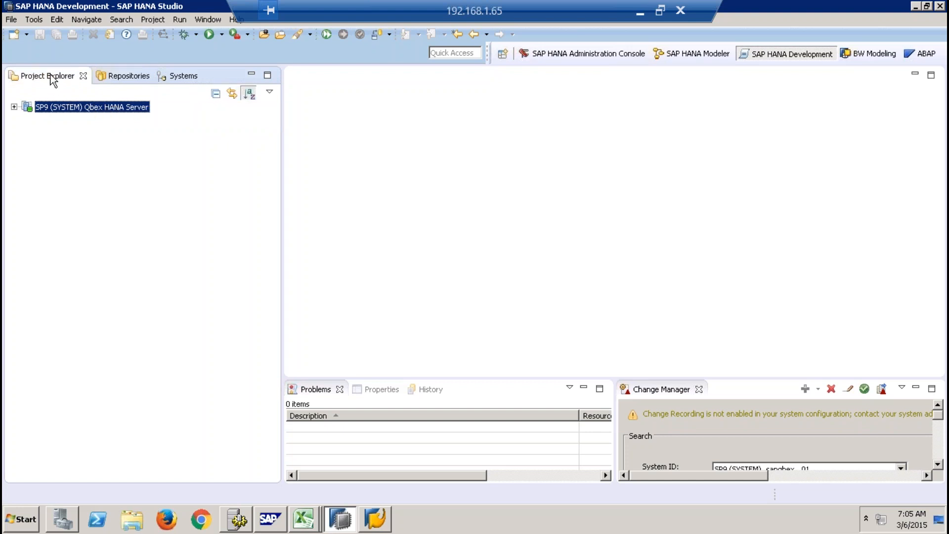
{"action": "left_click", "coordinate": [26, 34]}
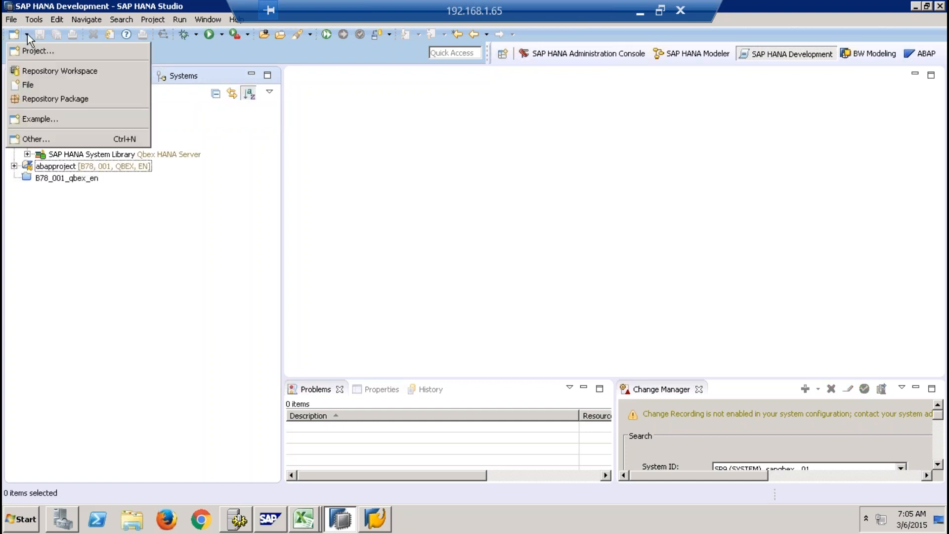
{"action": "left_click", "coordinate": [37, 49]}
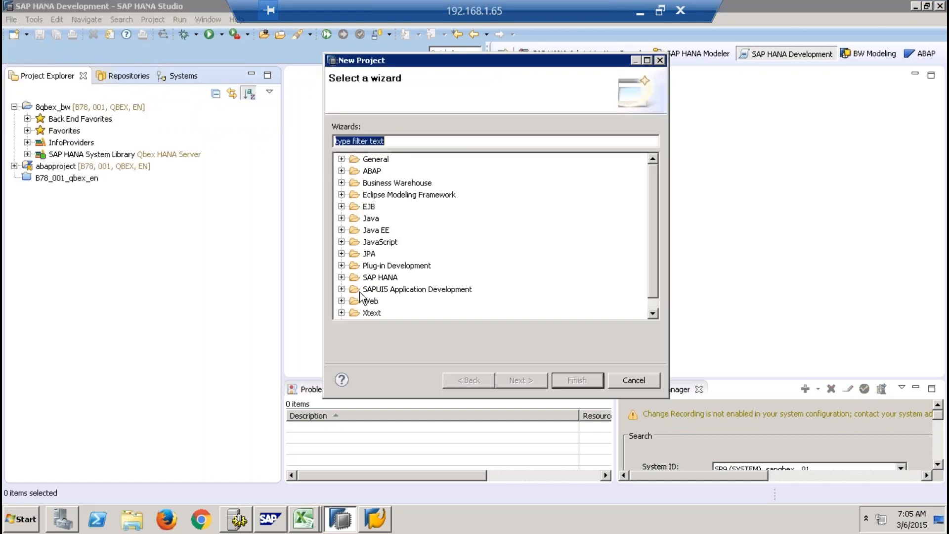
{"action": "left_click", "coordinate": [341, 289]}
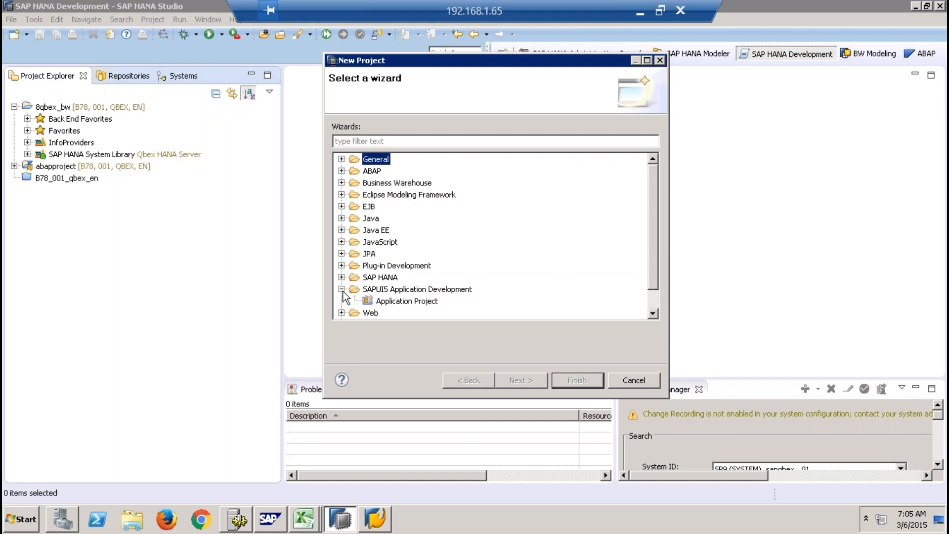
{"action": "left_click", "coordinate": [342, 289]}
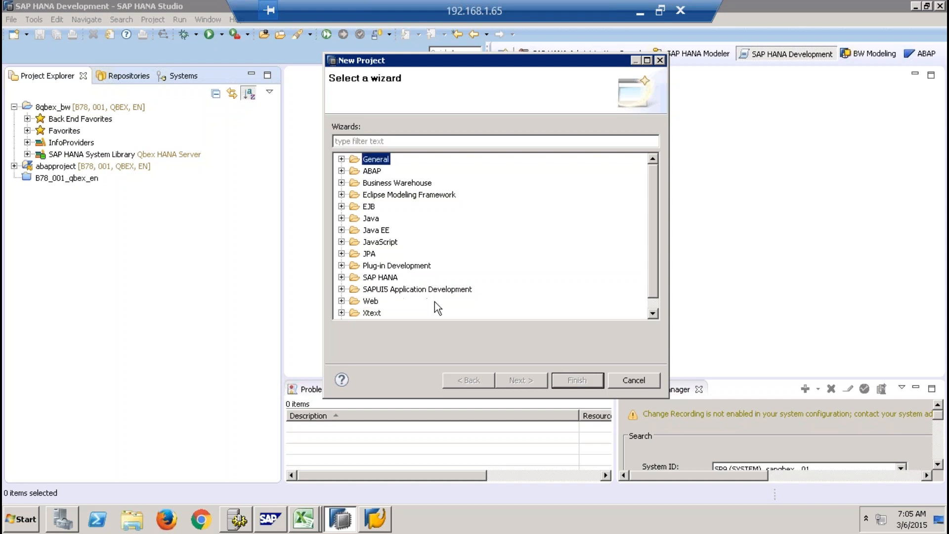
{"action": "left_click", "coordinate": [651, 313]}
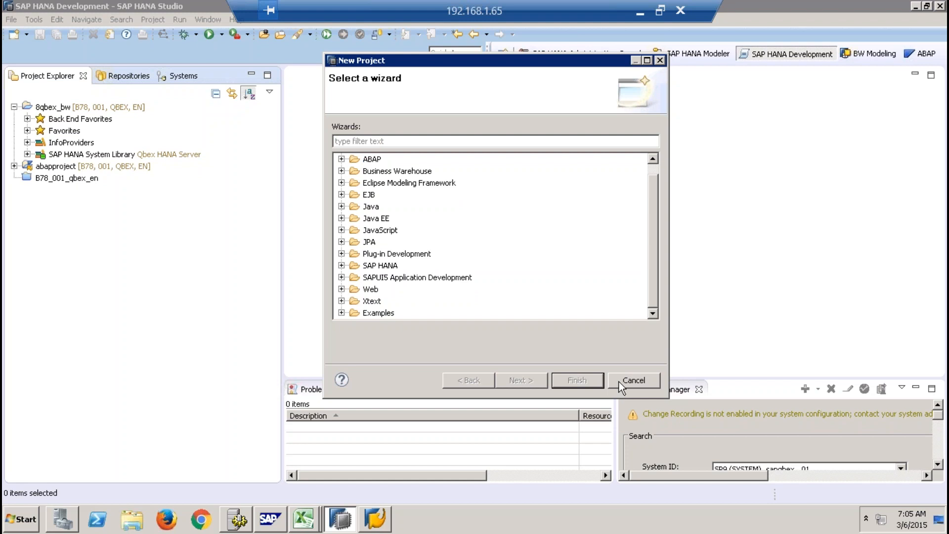
{"action": "left_click", "coordinate": [341, 266]}
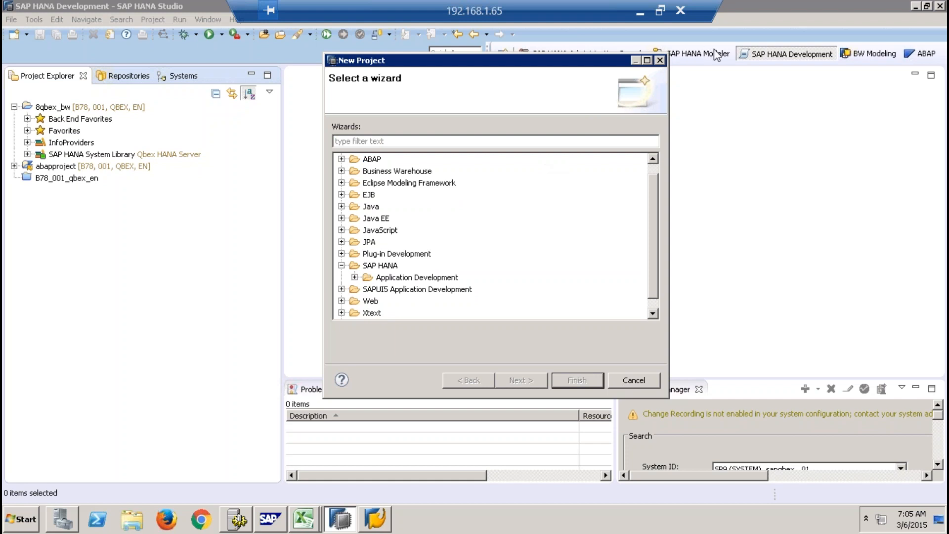
{"action": "left_click", "coordinate": [356, 276]}
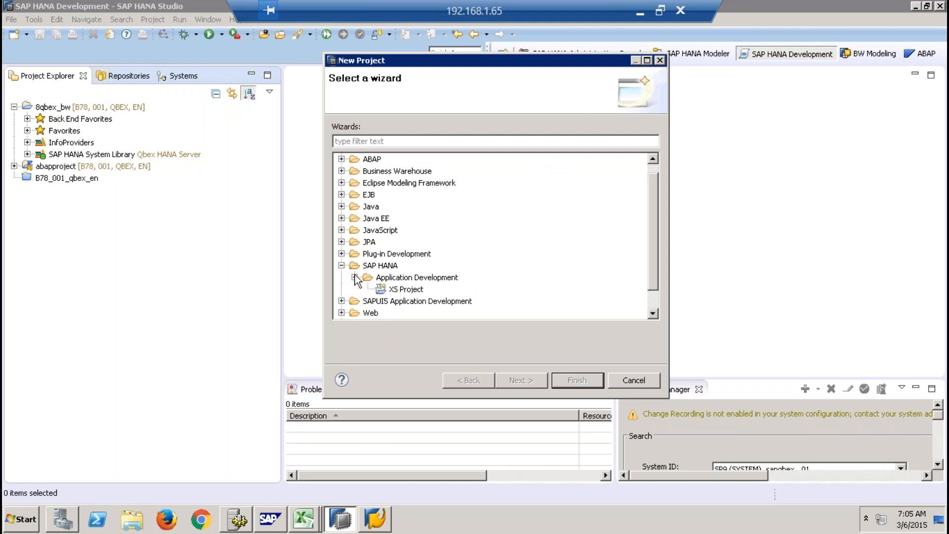
{"action": "left_click", "coordinate": [405, 291]}
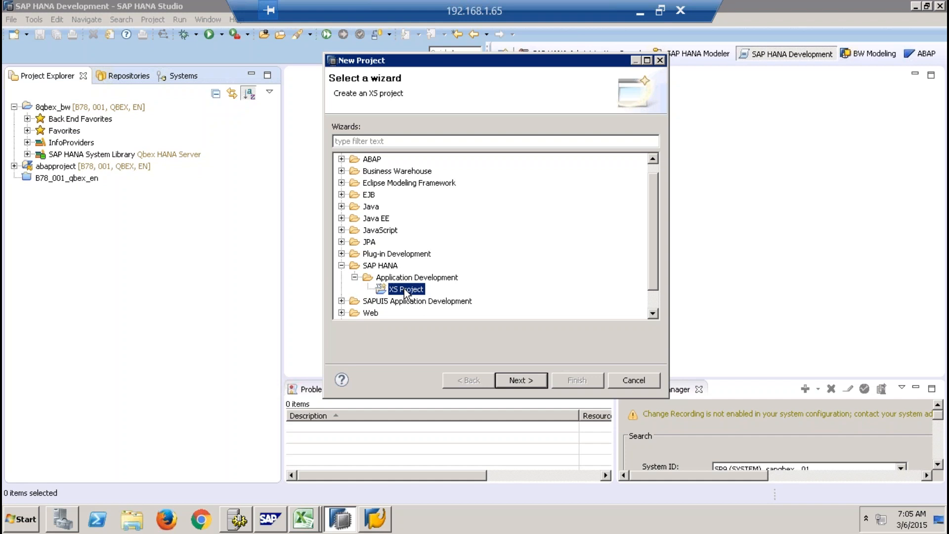
{"action": "left_click", "coordinate": [633, 381]}
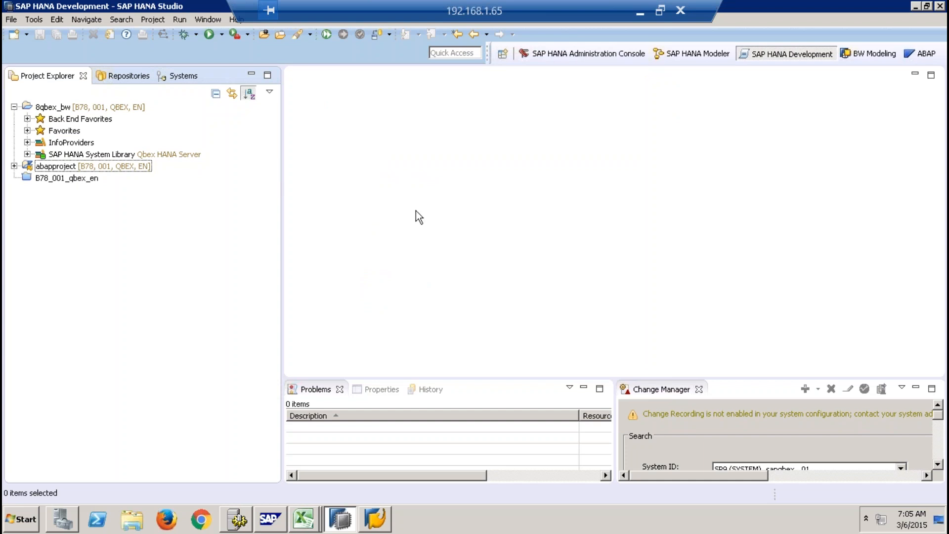
- In the BW Modeling perspective, start a new BW project using the BW74HANASP8 DEV connection from SAP Logon
{"action": "left_click", "coordinate": [879, 55]}
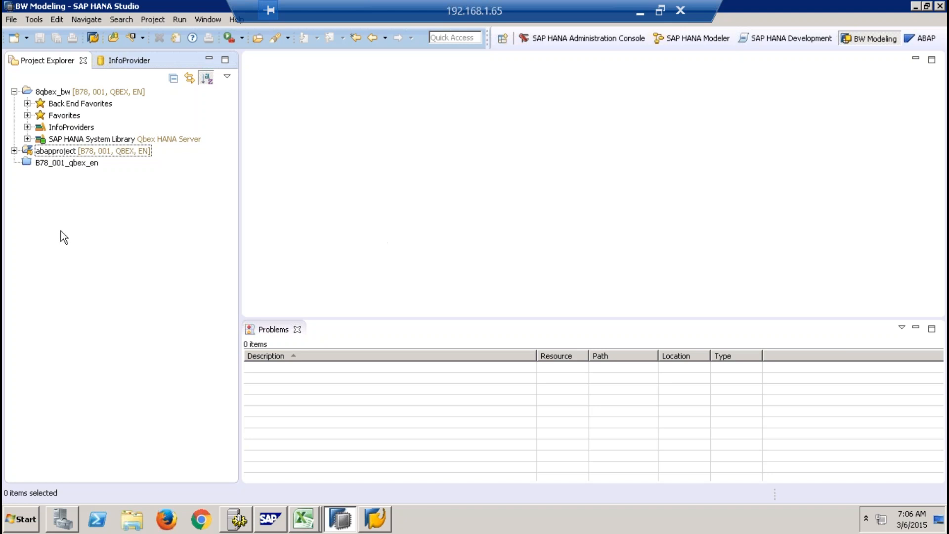
{"action": "left_click", "coordinate": [15, 92]}
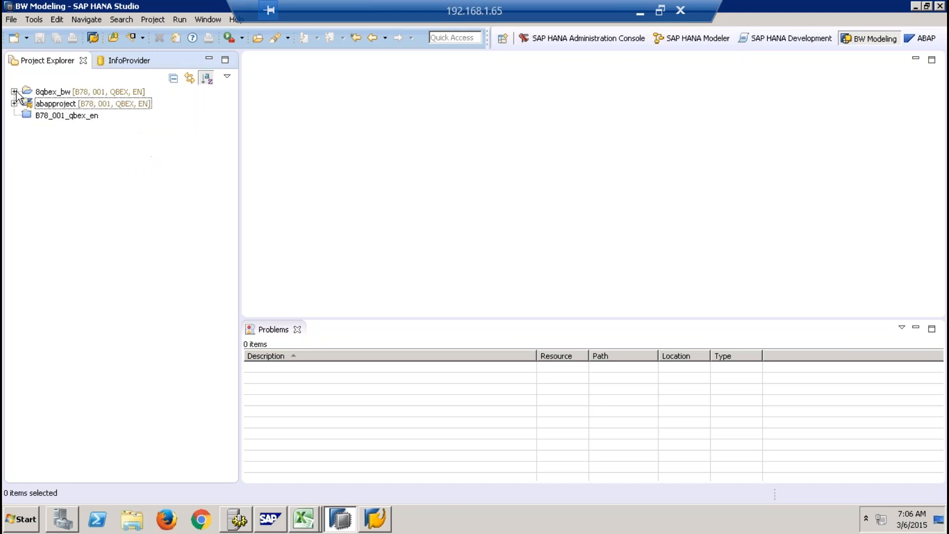
{"action": "left_click", "coordinate": [26, 38]}
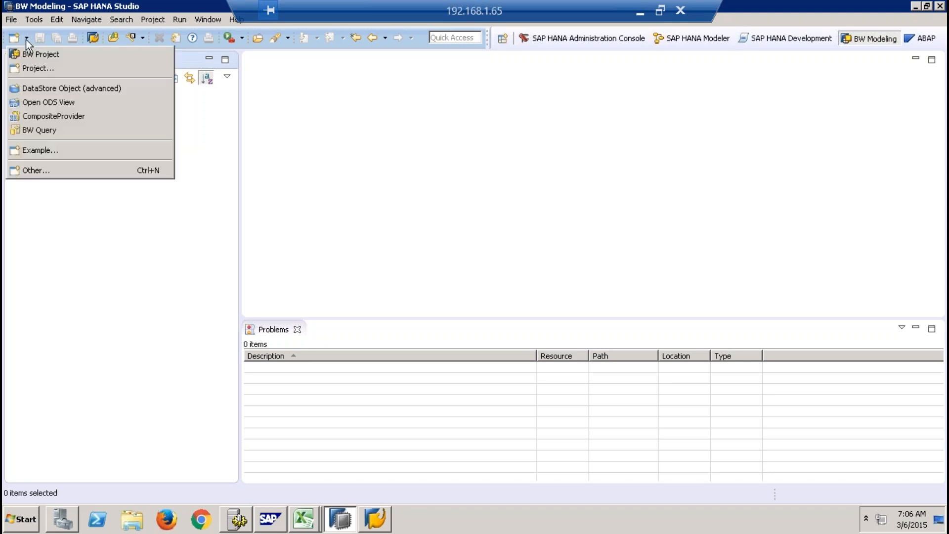
{"action": "left_click", "coordinate": [54, 55]}
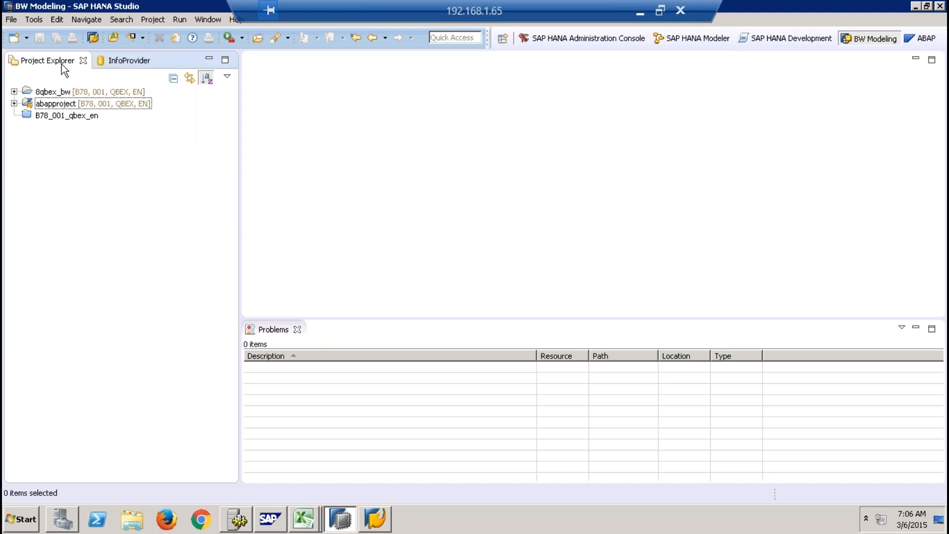
{"action": "left_click", "coordinate": [612, 109]}
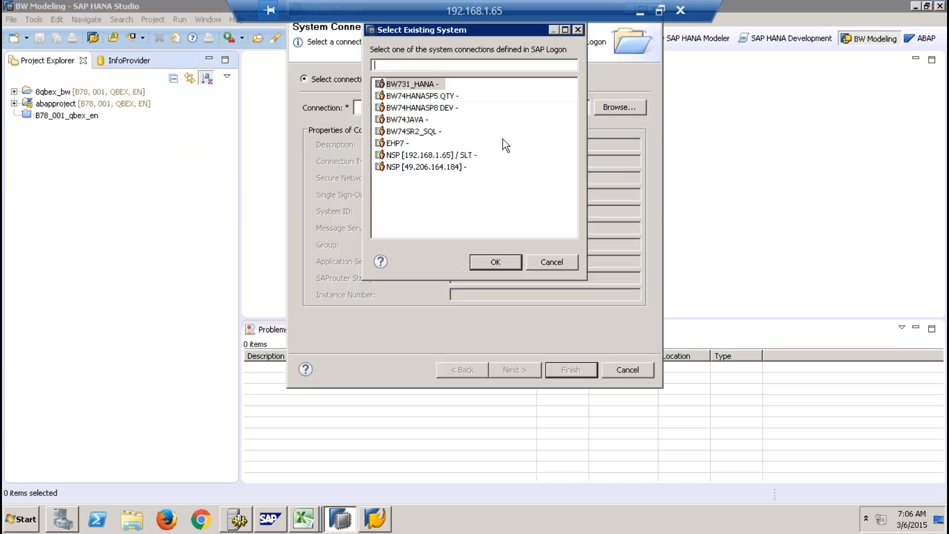
{"action": "left_click", "coordinate": [426, 111]}
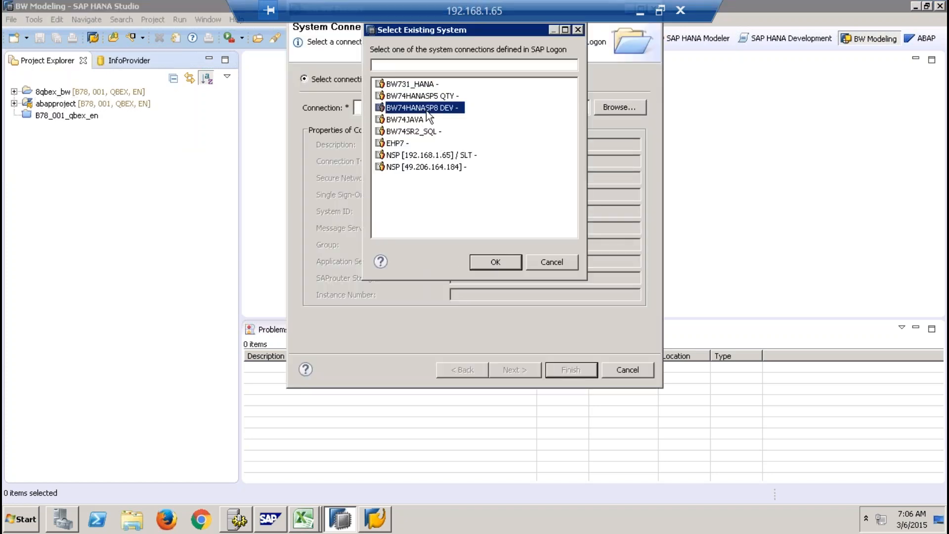
{"action": "left_click", "coordinate": [497, 262]}
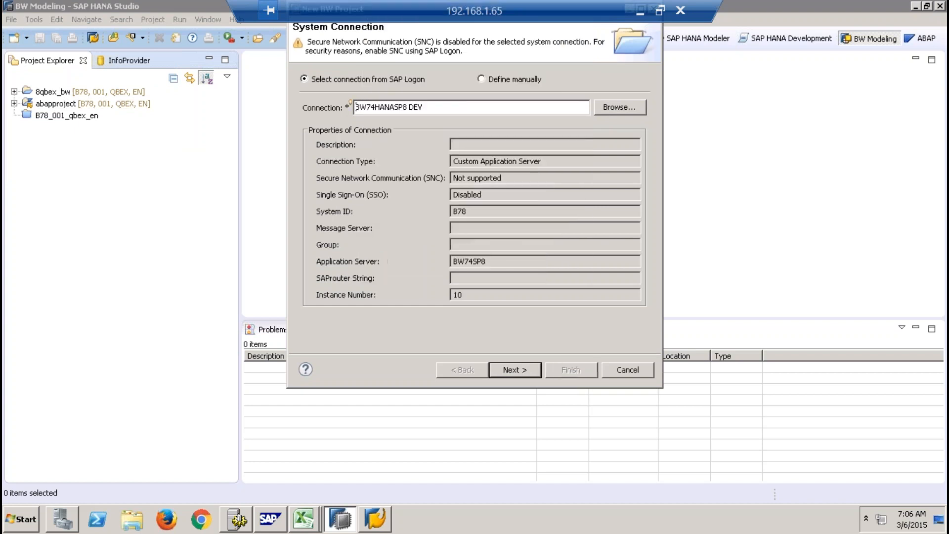
- Log on to system B78 for the new BW project by entering the account password
{"action": "left_click", "coordinate": [535, 373]}
{"action": "type", "text": "•••••••"}
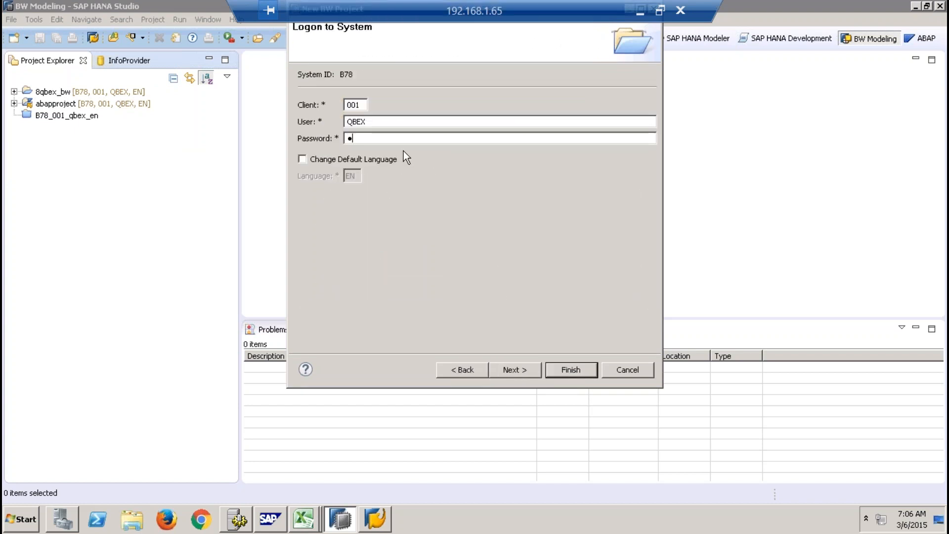
{"action": "type", "text": "•••"}
{"action": "left_click", "coordinate": [520, 373]}
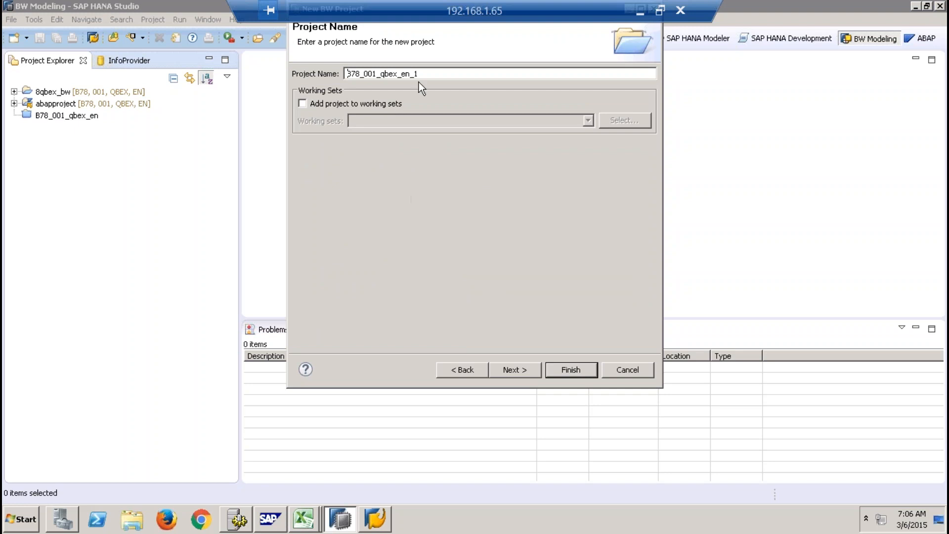
- Name the new BW project batch9bw, attach the SP9 (SYSTEM) SAP HANA system and finish creating it
{"action": "type", "text": "batch9bw"}
{"action": "left_click", "coordinate": [517, 372]}
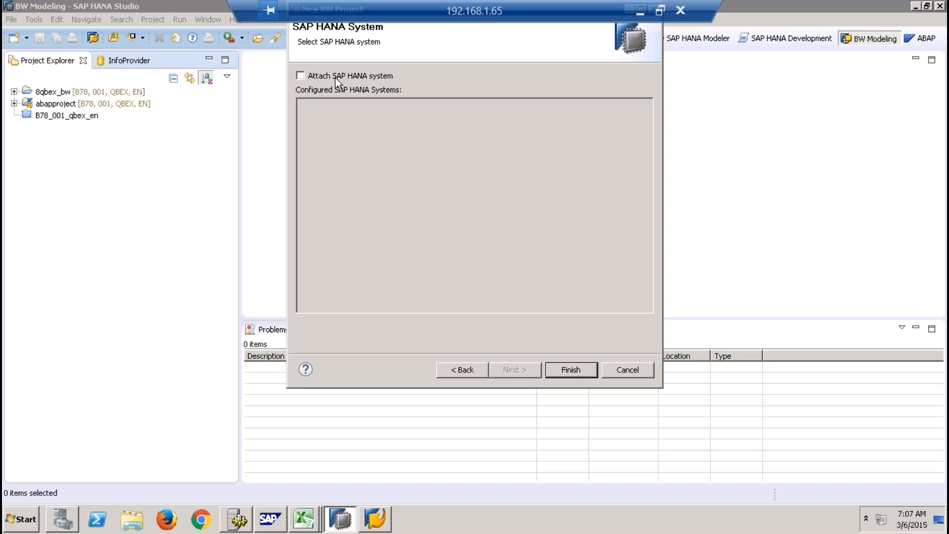
{"action": "left_click", "coordinate": [335, 78]}
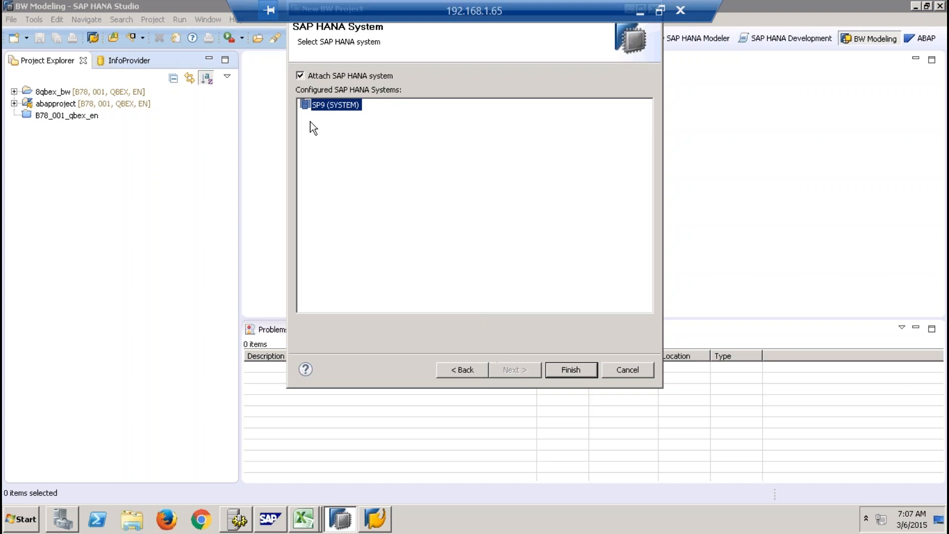
{"action": "left_click", "coordinate": [571, 369]}
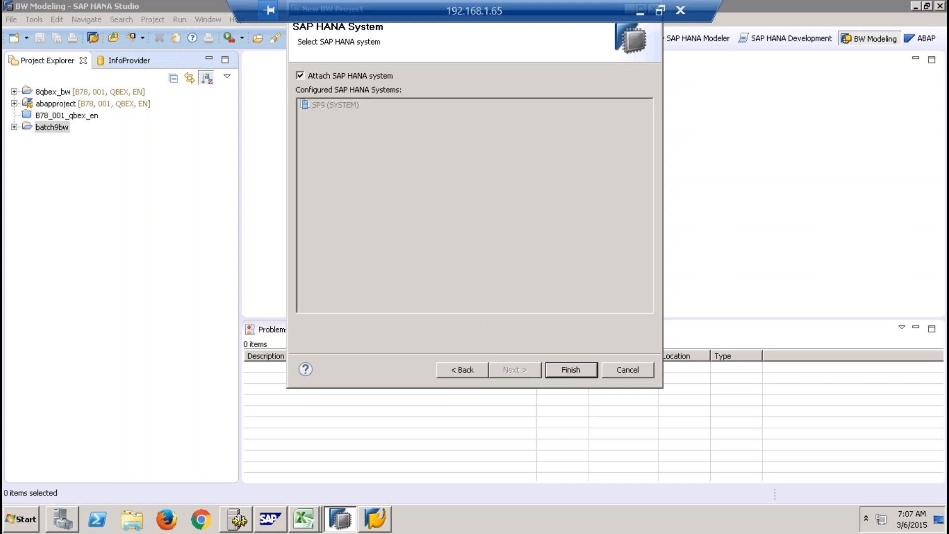
- Examine the batch9bw project's SAP HANA System Library, including the contents of the 8QBEX package under Repository content
{"action": "left_click", "coordinate": [14, 127]}
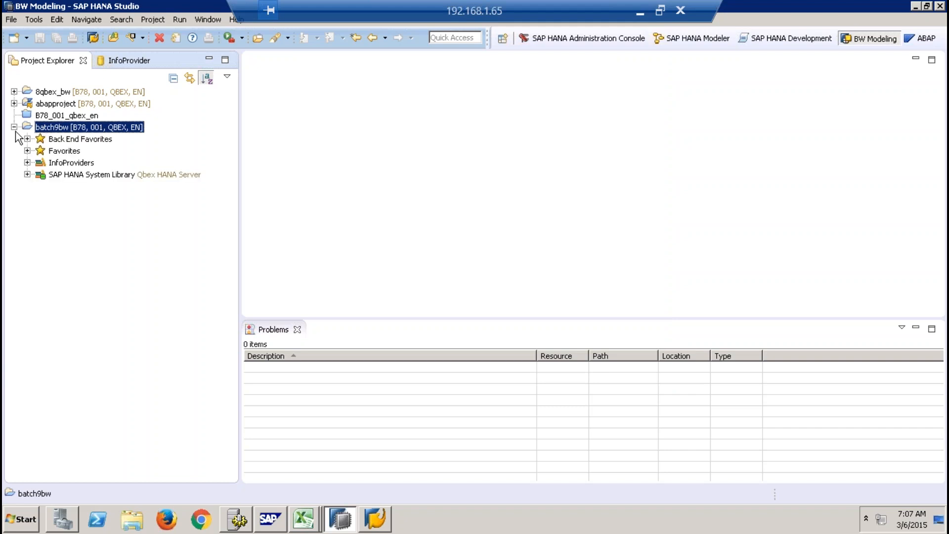
{"action": "left_click", "coordinate": [77, 163]}
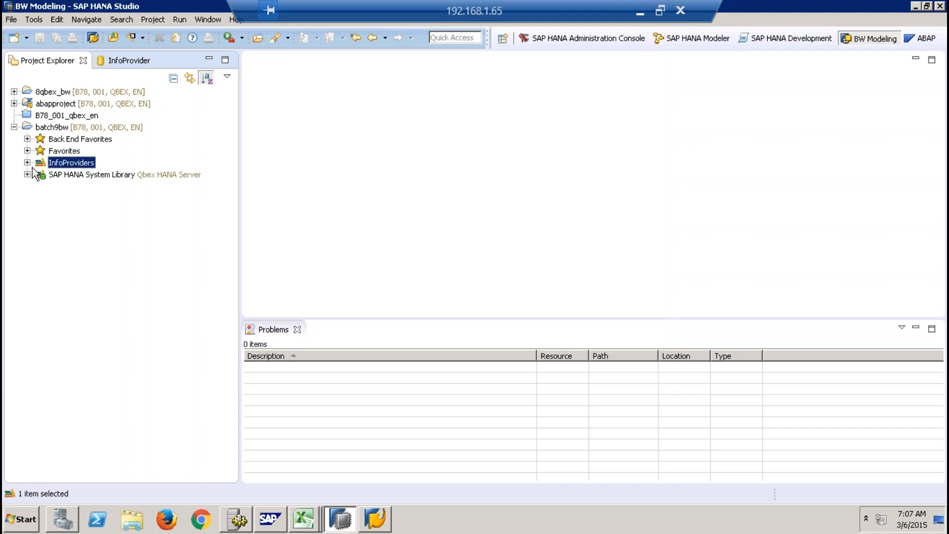
{"action": "left_click", "coordinate": [74, 176]}
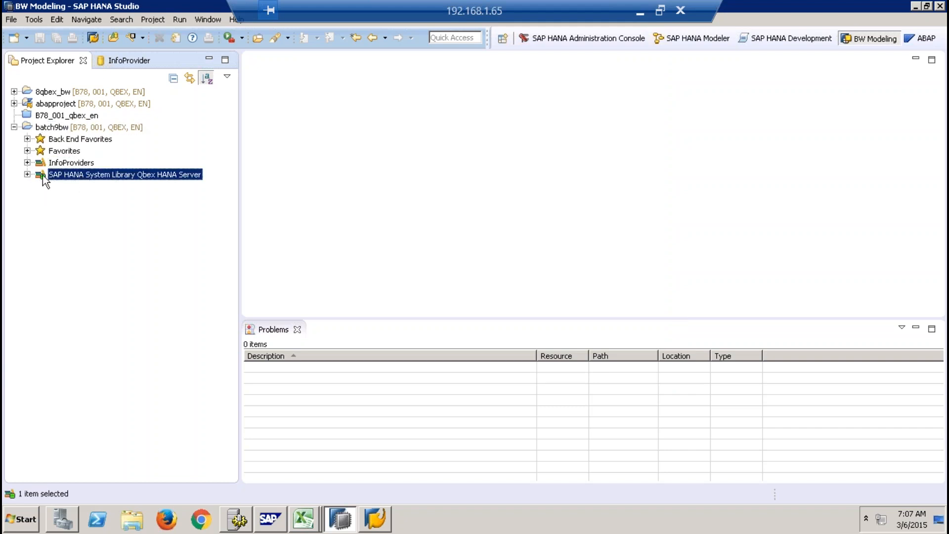
{"action": "left_click", "coordinate": [27, 175]}
{"action": "left_click", "coordinate": [40, 198]}
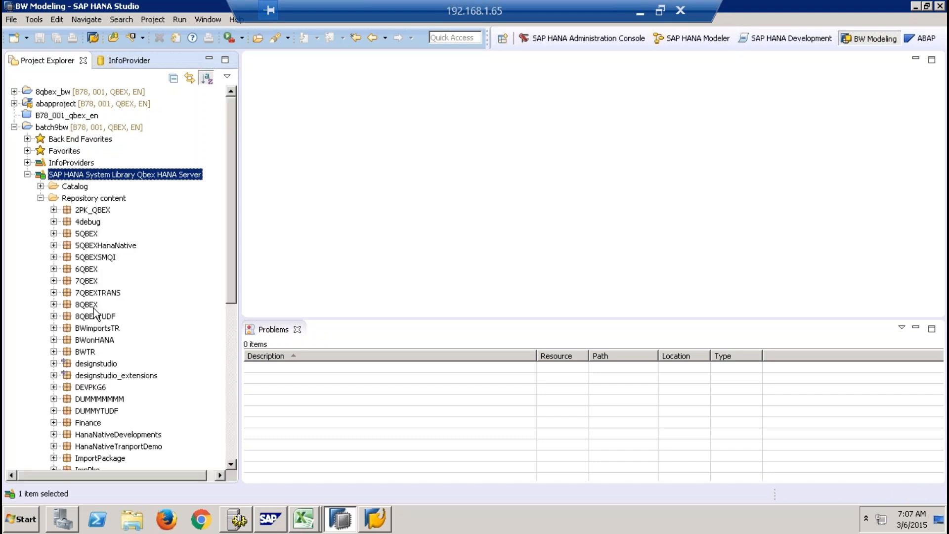
{"action": "left_click", "coordinate": [54, 304]}
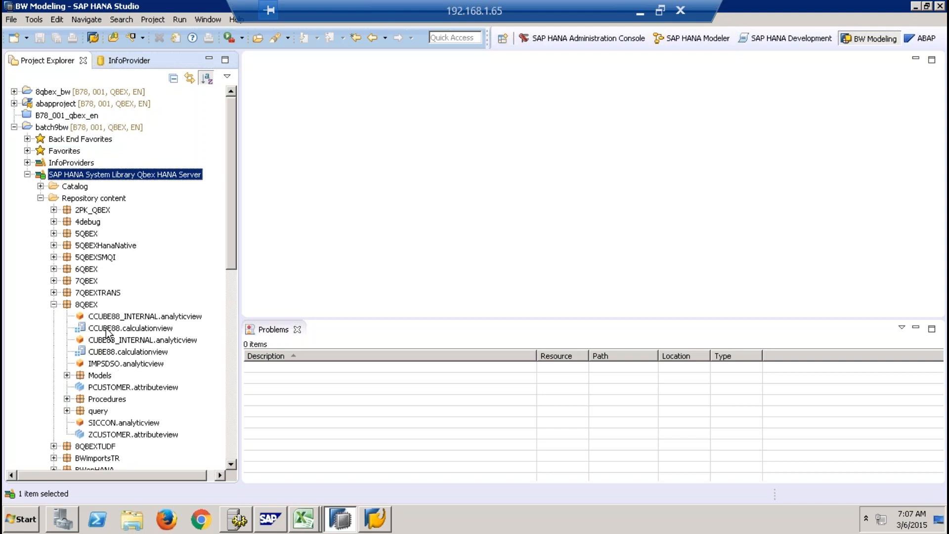
{"action": "left_click", "coordinate": [27, 174]}
- Examine the Qbex 8 InfoArea under InfoProviders, including its CompositeProvider, DataStore Object (advanced) and InfoCube folders
{"action": "left_click", "coordinate": [28, 163]}
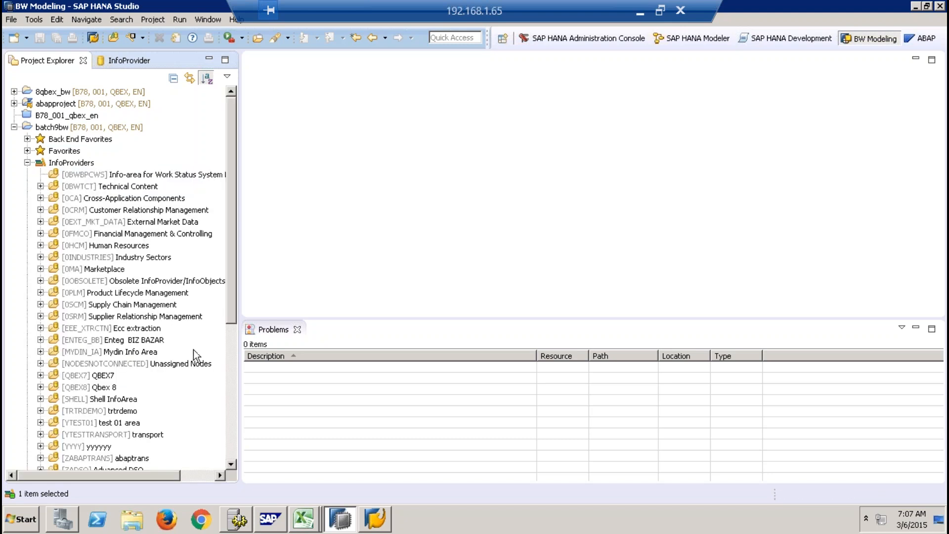
{"action": "left_click", "coordinate": [40, 387]}
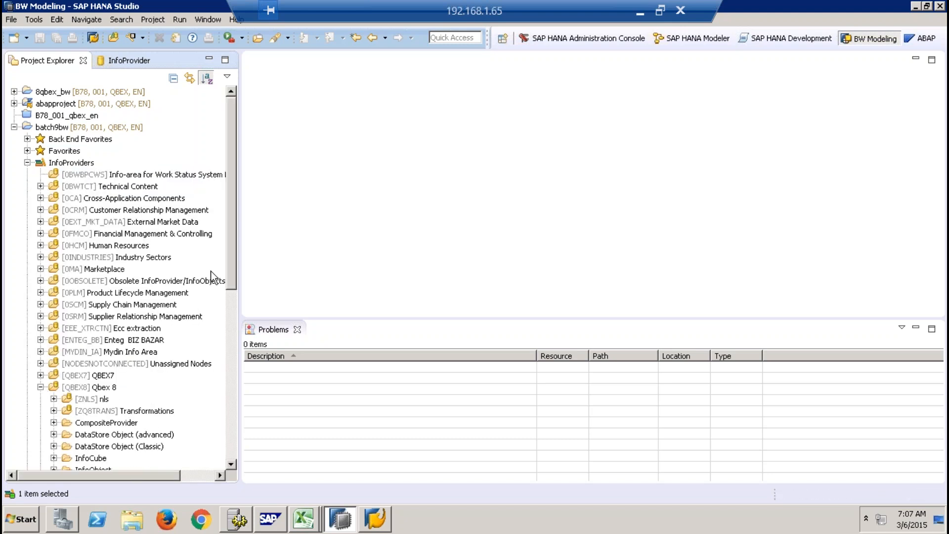
{"action": "left_click_drag", "start_coordinate": [232, 221], "coordinate": [232, 291]}
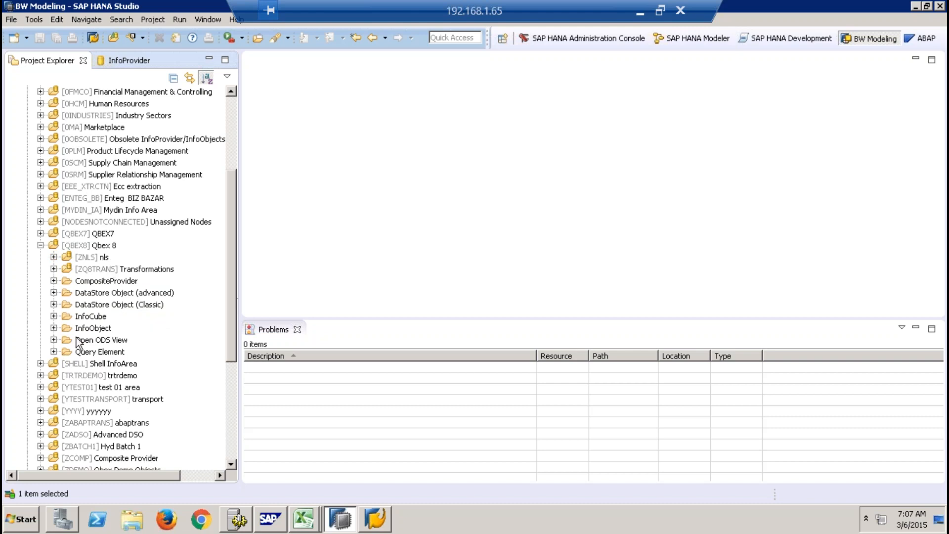
{"action": "left_click", "coordinate": [54, 292]}
{"action": "left_click", "coordinate": [54, 280]}
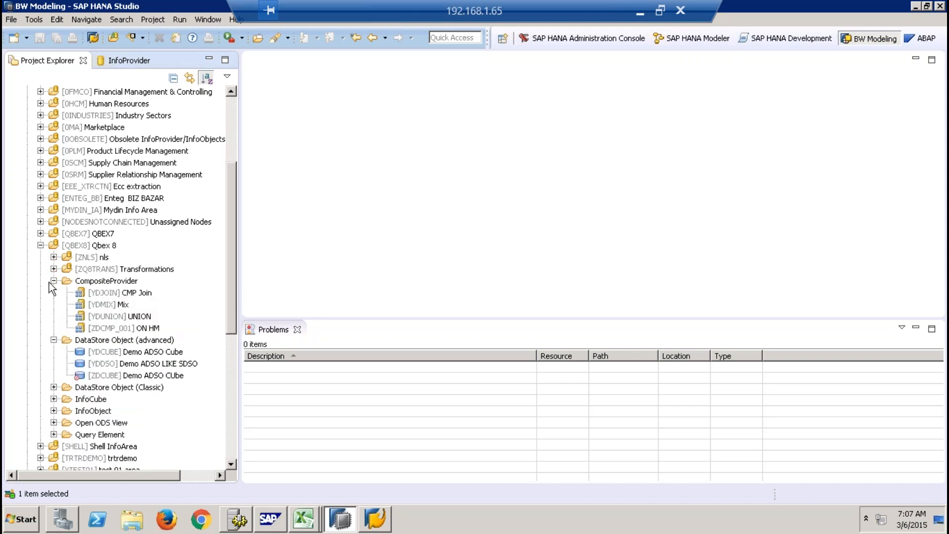
{"action": "left_click", "coordinate": [53, 399]}
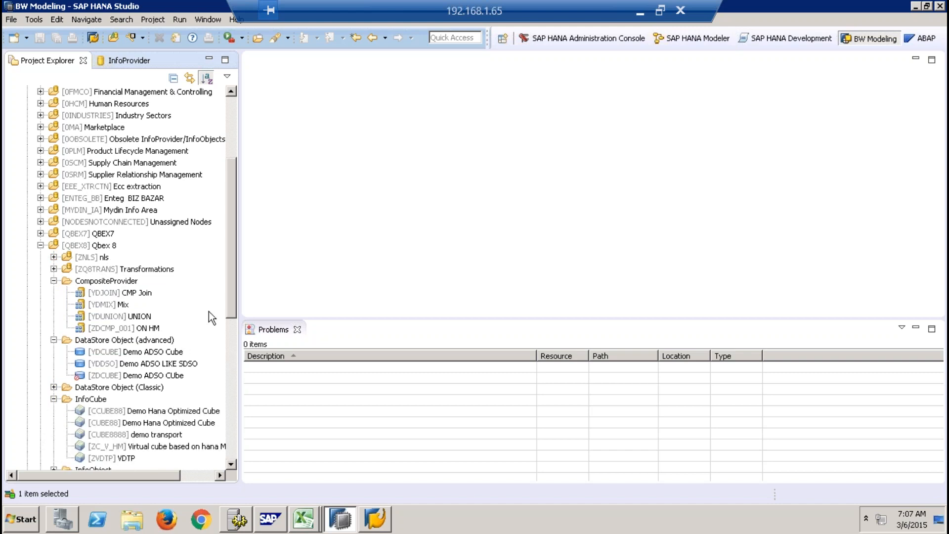
{"action": "left_click_drag", "start_coordinate": [232, 277], "coordinate": [228, 311]}
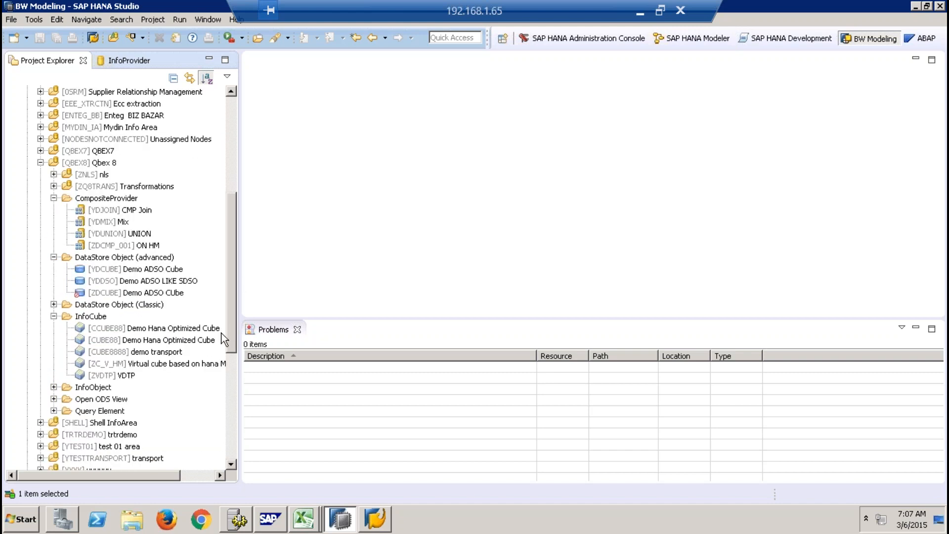
- Create a CompositeProvider in the Qbex 8 InfoArea with the name ZDFEW and description "ghjtyjk,"
{"action": "right_click", "coordinate": [101, 164]}
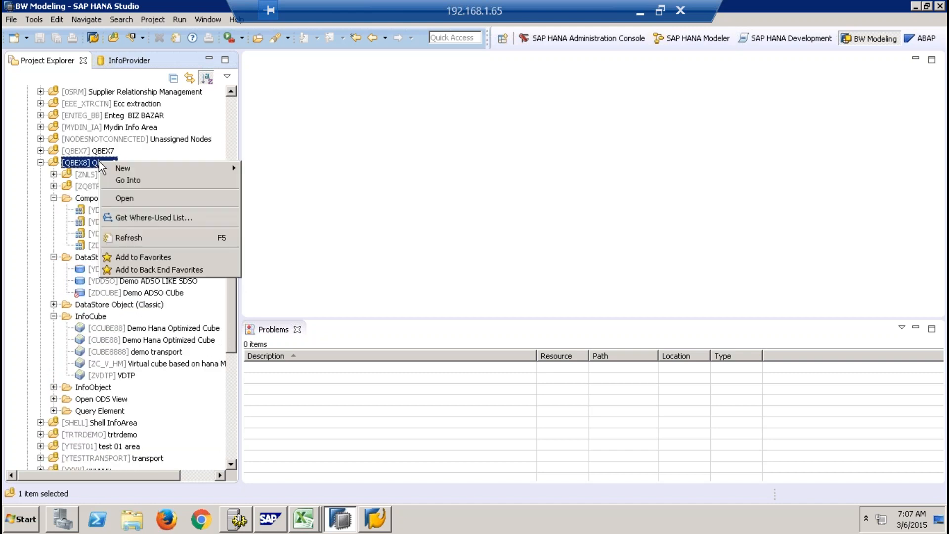
{"action": "mouse_move", "coordinate": [150, 171]}
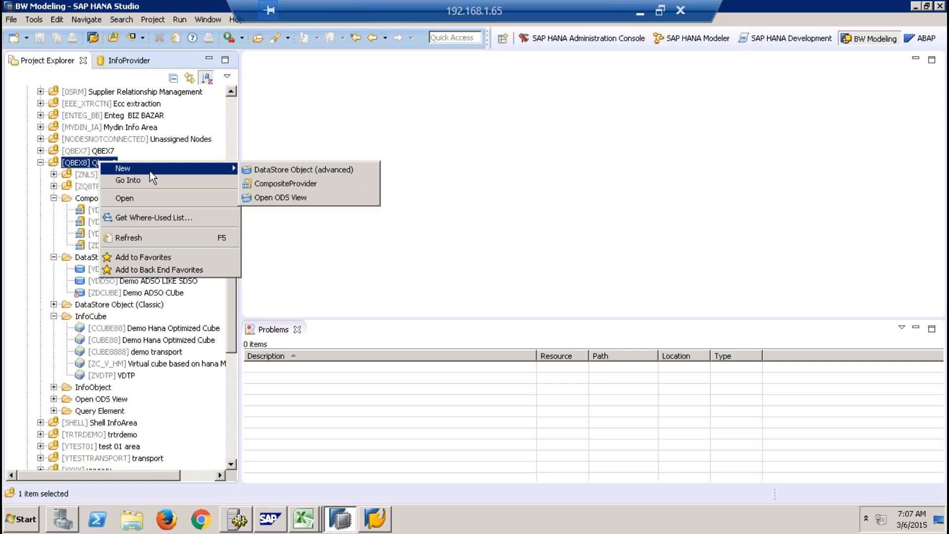
{"action": "left_click", "coordinate": [298, 185]}
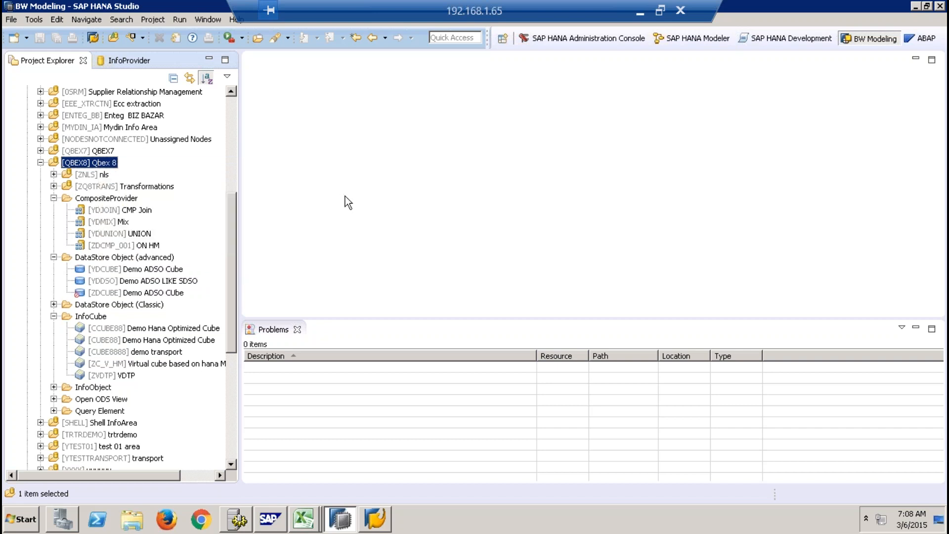
{"action": "type", "text": "ZDFEW"}
{"action": "left_click", "coordinate": [460, 221]}
{"action": "type", "text": "ghjtyjk,"}
{"action": "left_click", "coordinate": [530, 330]}
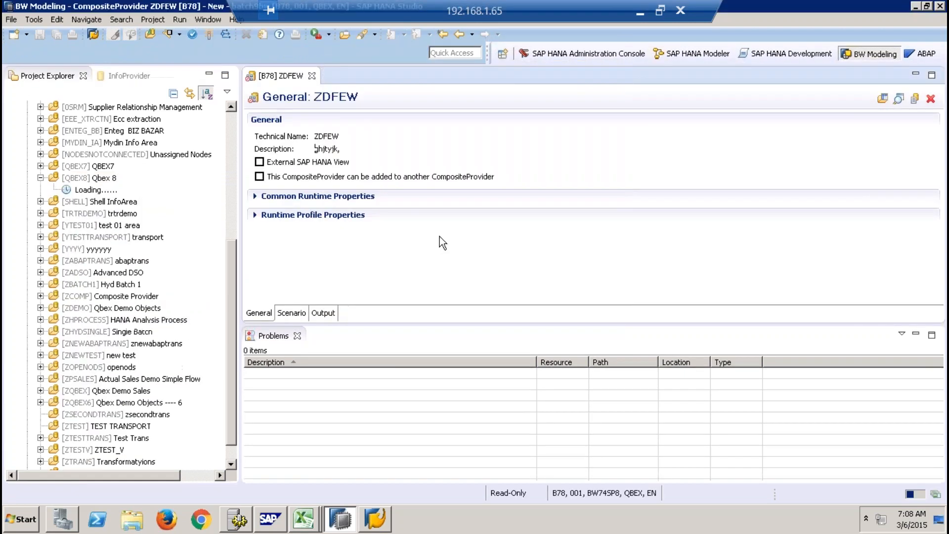
- In the ZDFEW scenario, examine the provider search scopes available for the U1 union node without adding a provider
{"action": "left_click", "coordinate": [293, 314]}
{"action": "right_click", "coordinate": [316, 147]}
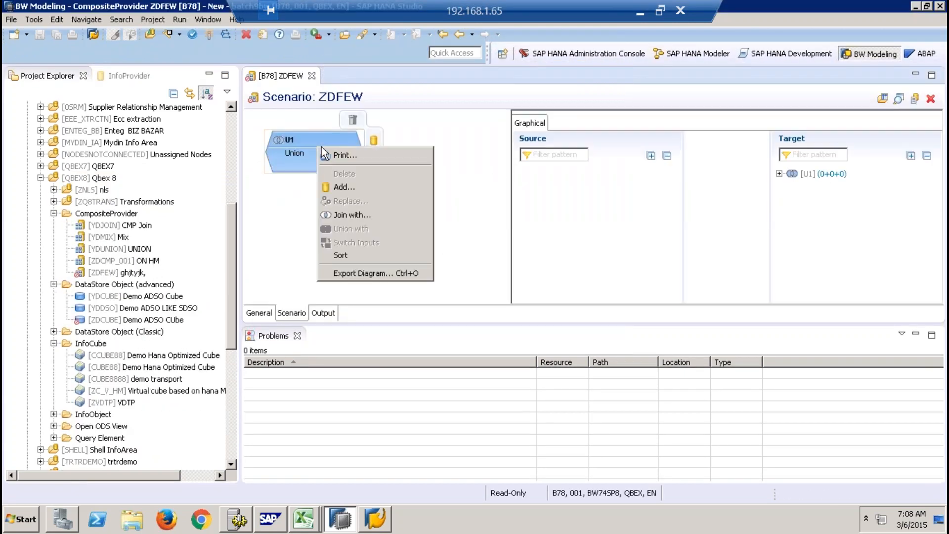
{"action": "left_click", "coordinate": [348, 188]}
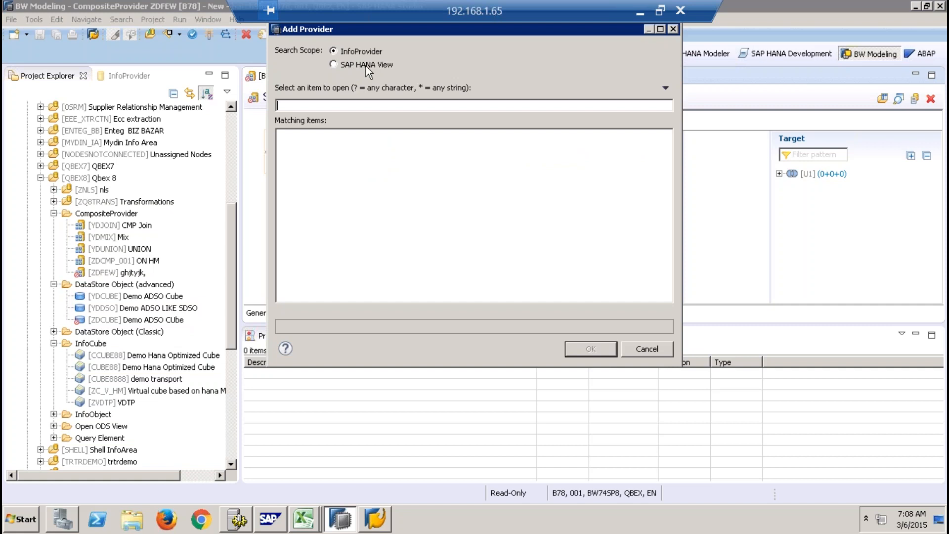
{"action": "left_click", "coordinate": [646, 349]}
- Collapse the InfoProviders tree and examine the commands available for the batch9bw project, including Remove SAP HANA System
{"action": "left_click", "coordinate": [40, 178]}
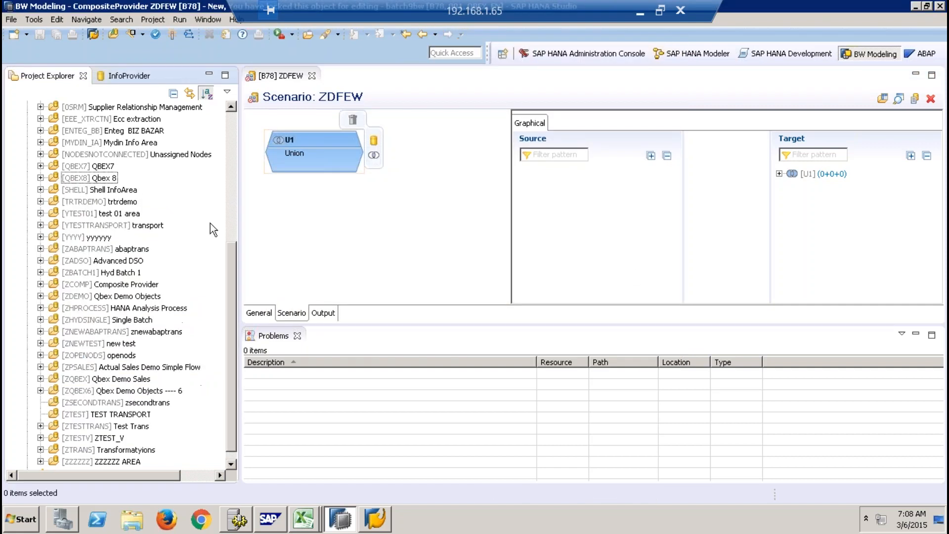
{"action": "scroll", "coordinate": [231, 271], "scroll_direction": "up", "scroll_amount": 8}
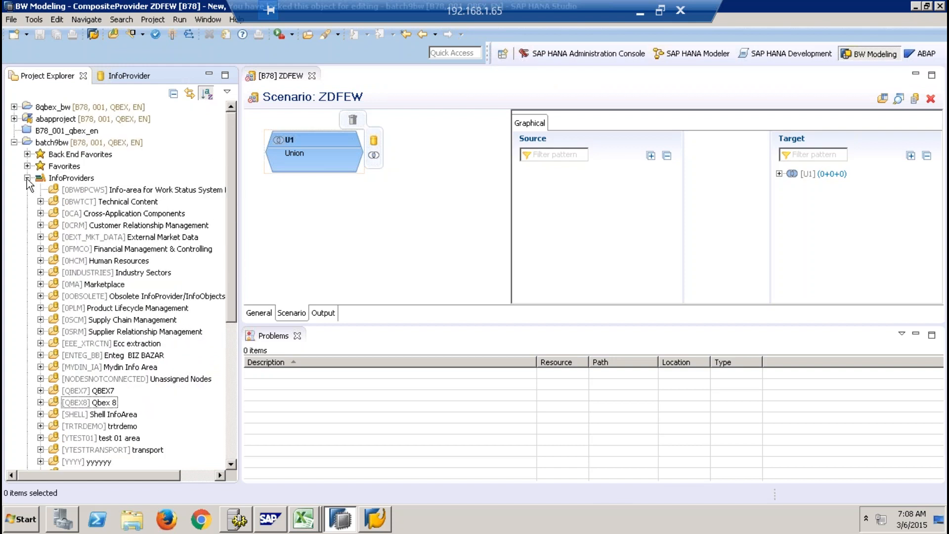
{"action": "left_click", "coordinate": [27, 178]}
{"action": "right_click", "coordinate": [58, 132]}
{"action": "right_click", "coordinate": [55, 142]}
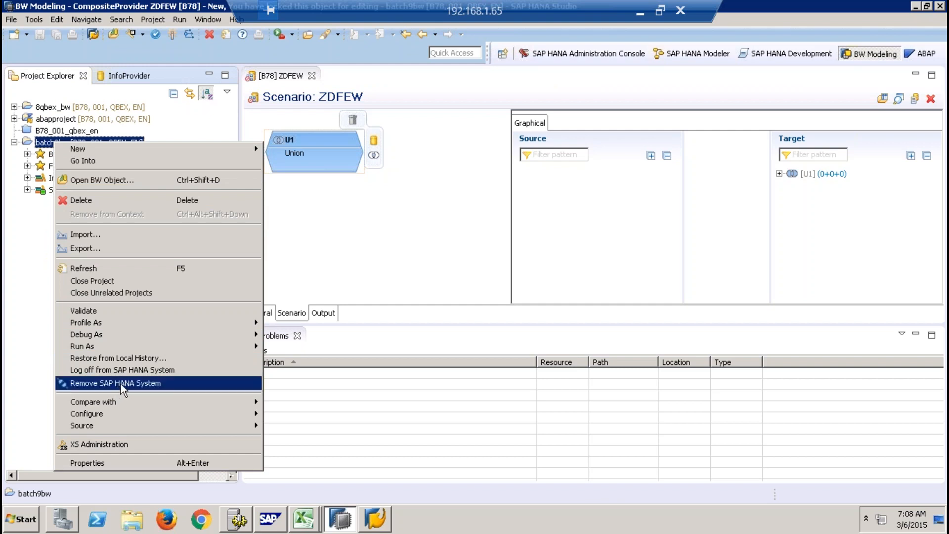
{"action": "left_click", "coordinate": [13, 313]}
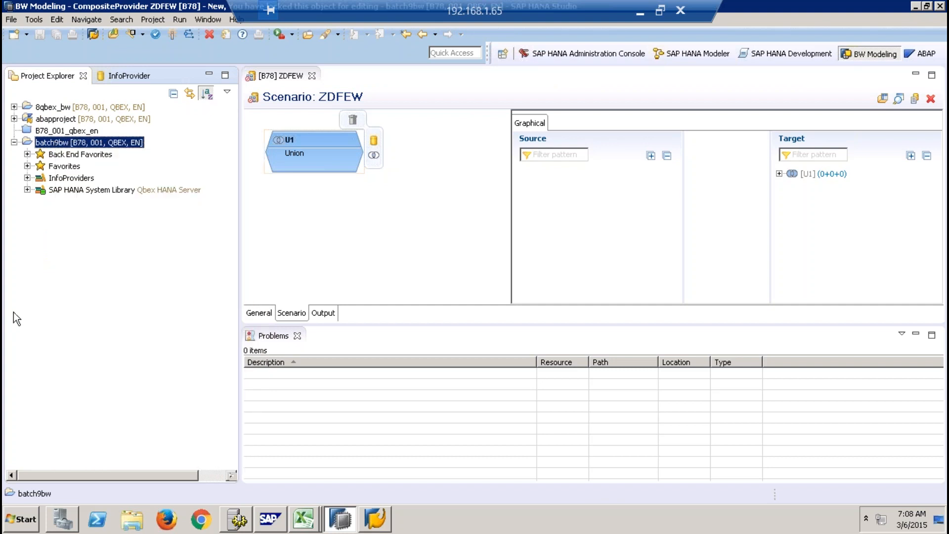
- Close the ZDFEW CompositeProvider editor and the Problems view
{"action": "left_click", "coordinate": [312, 75]}
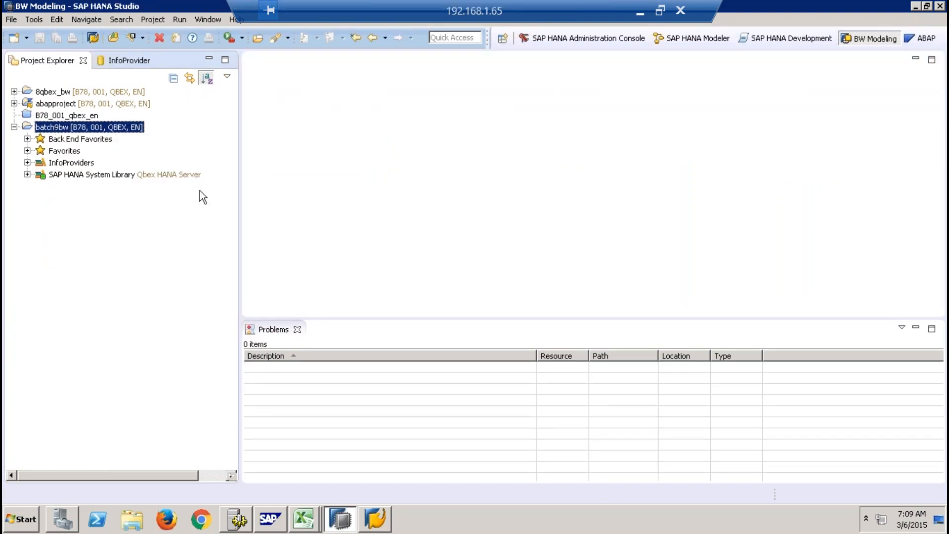
{"action": "left_click", "coordinate": [297, 329]}
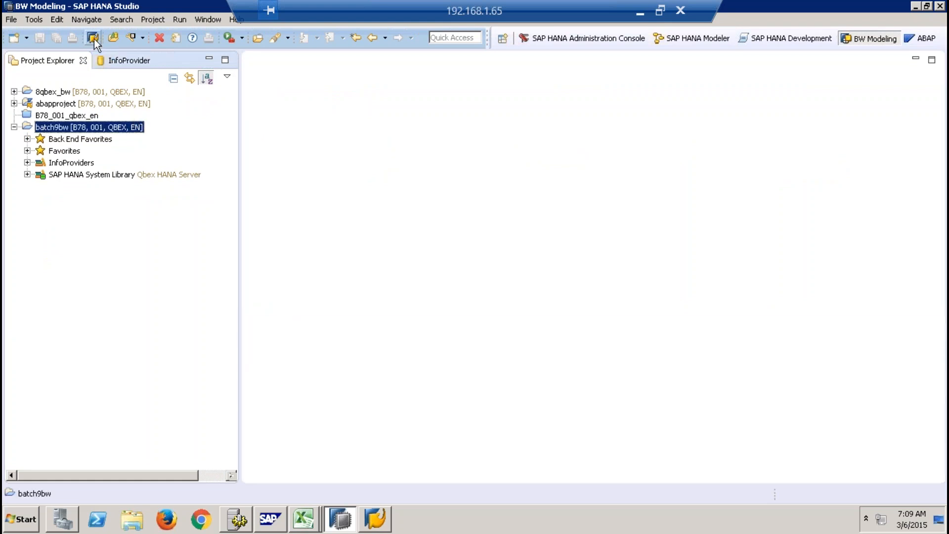
- Launch the embedded SAP GUI for the batch9bw project and open transaction rsa1
{"action": "left_click", "coordinate": [92, 38]}
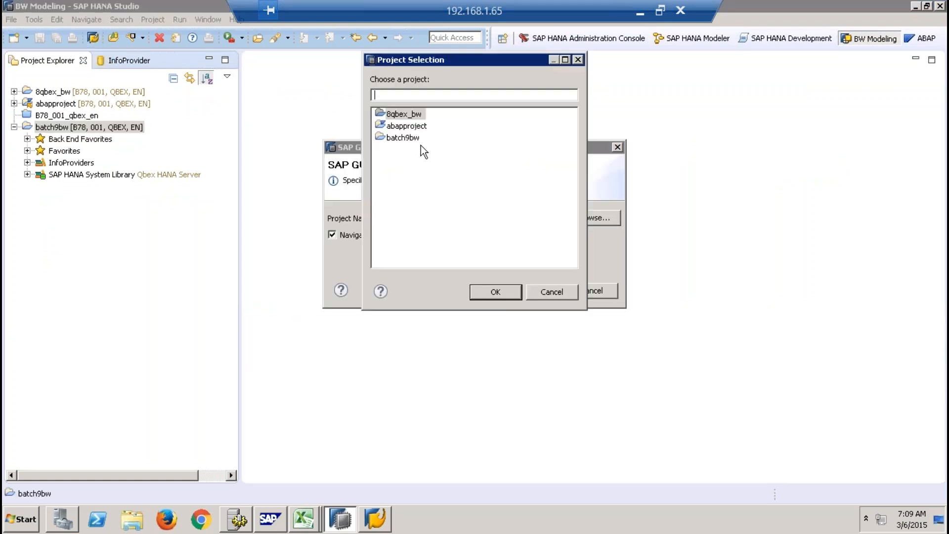
{"action": "left_click", "coordinate": [405, 138]}
{"action": "left_click", "coordinate": [494, 292]}
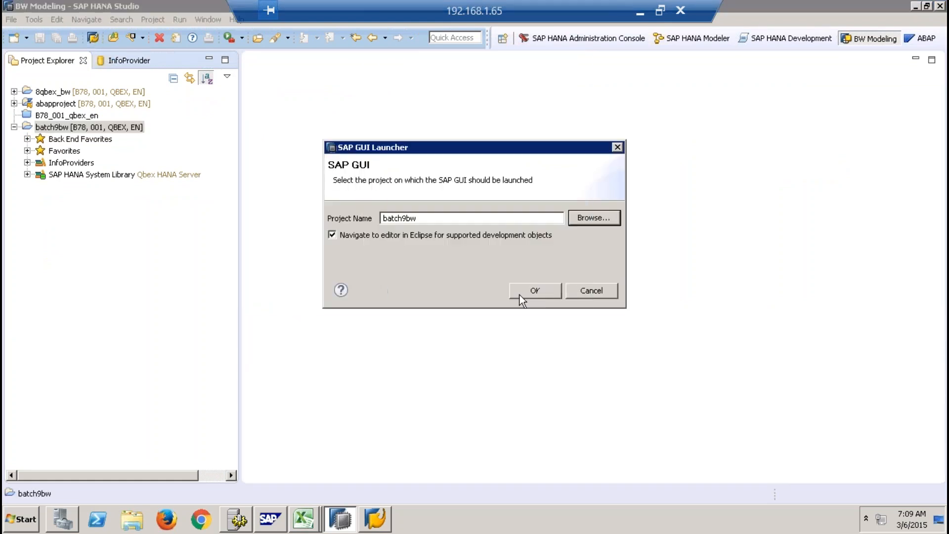
{"action": "left_click", "coordinate": [530, 288]}
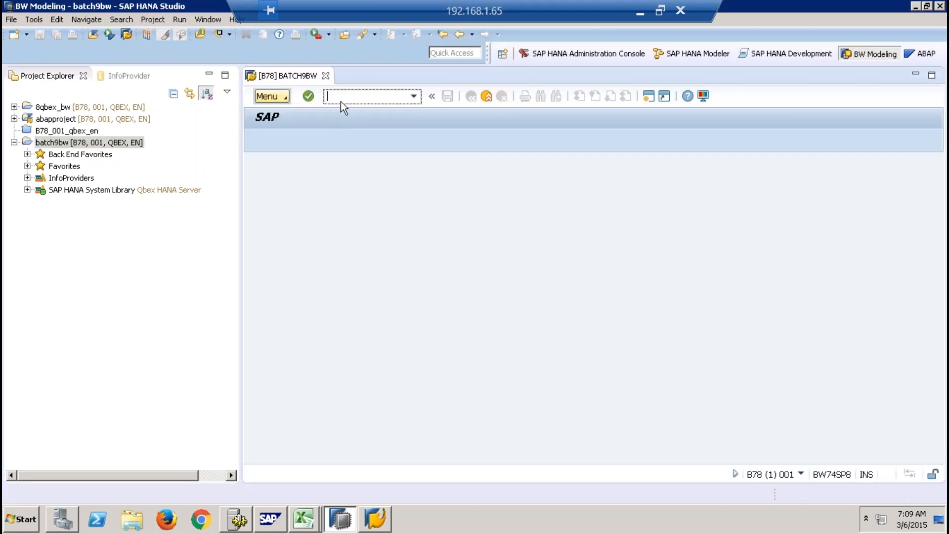
{"action": "type", "text": "rsa1"}
{"action": "key", "text": "Return"}
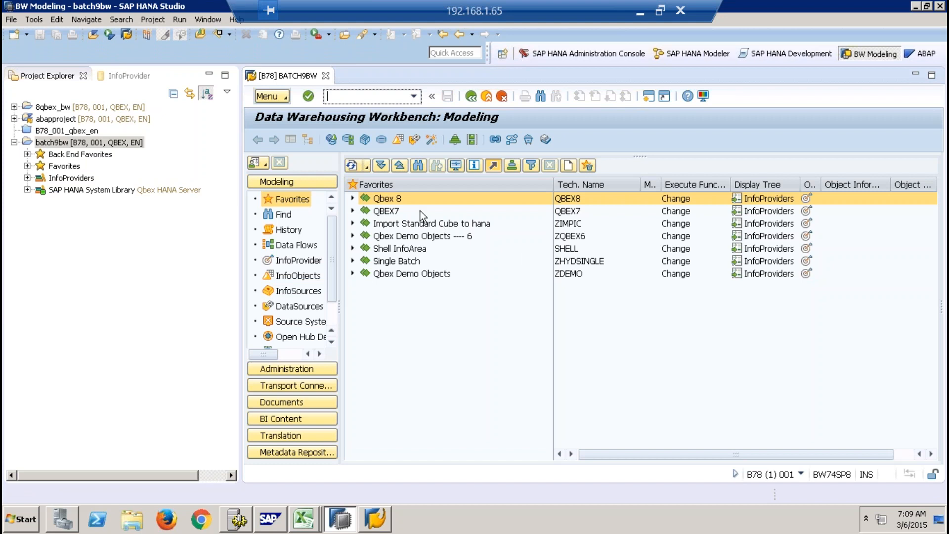
- Examine the object creation commands for the Qbex 8 InfoArea in the Data Warehousing Workbench and close the SAP GUI session
{"action": "right_click", "coordinate": [393, 199]}
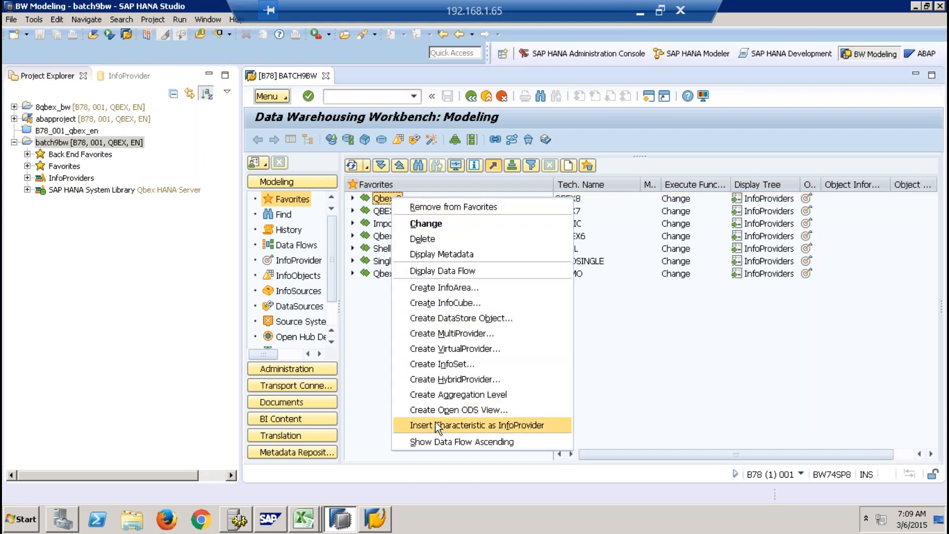
{"action": "left_click", "coordinate": [364, 335]}
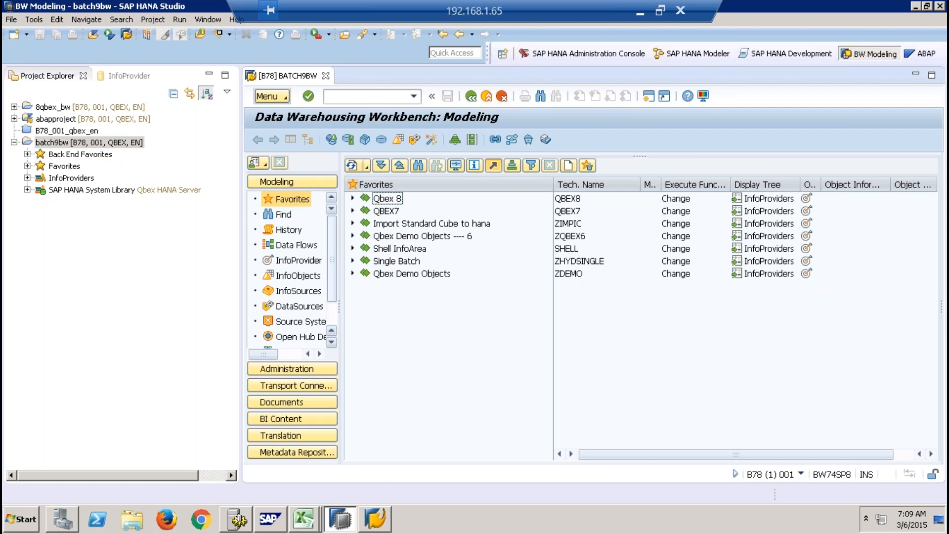
{"action": "right_click", "coordinate": [390, 200]}
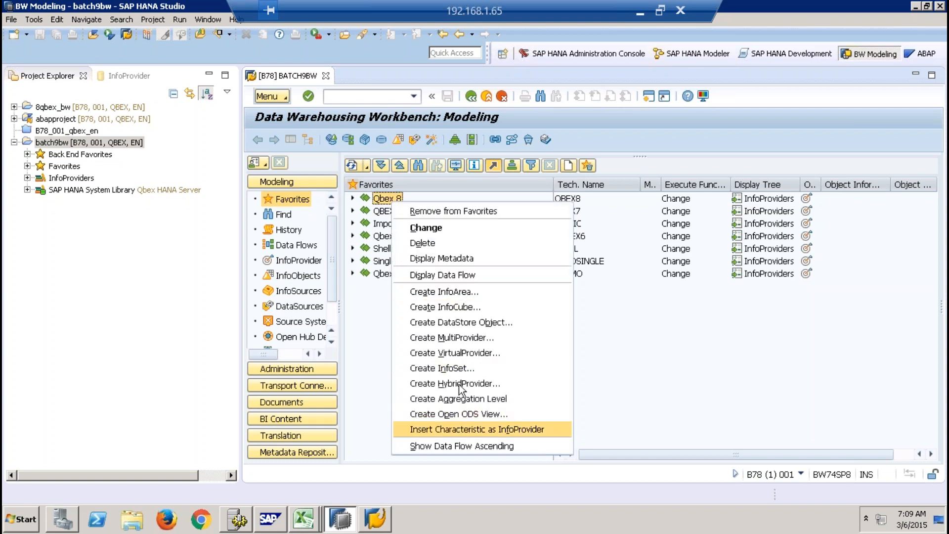
{"action": "left_click", "coordinate": [328, 96]}
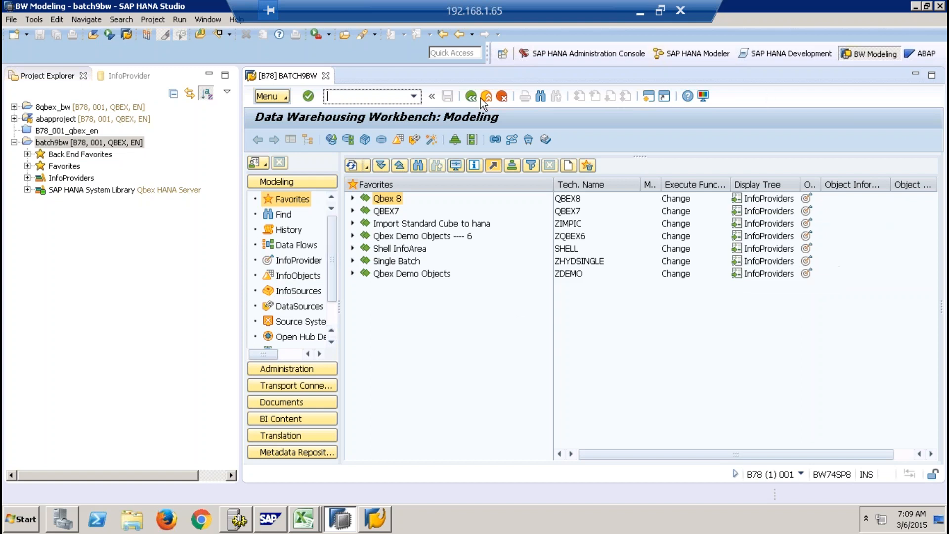
{"action": "left_click", "coordinate": [326, 79]}
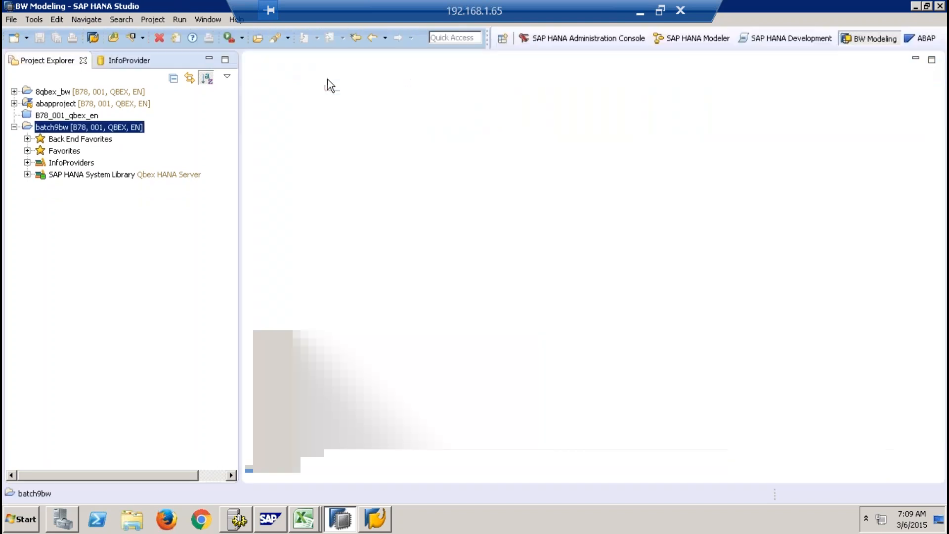
- Log the batch9bw project off from the SAP HANA system and close the project
{"action": "right_click", "coordinate": [111, 130]}
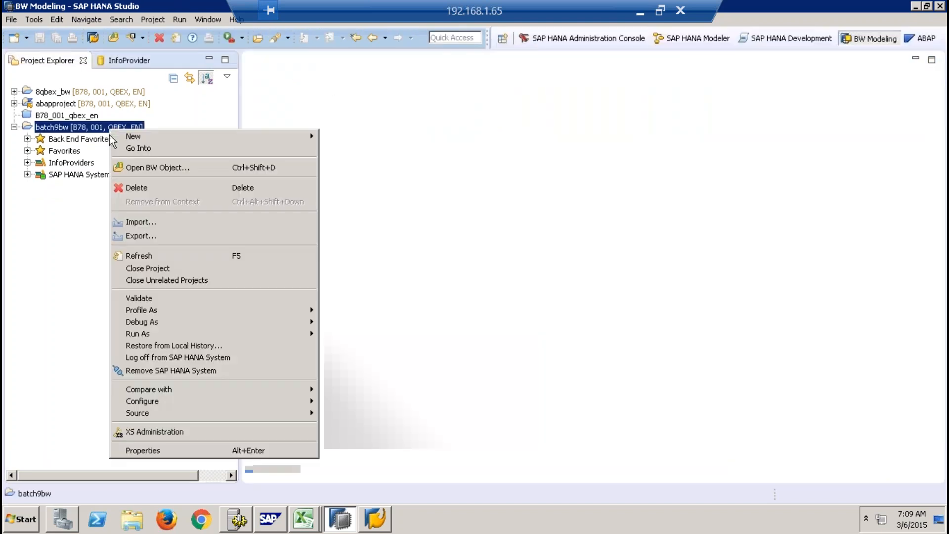
{"action": "left_click", "coordinate": [125, 358]}
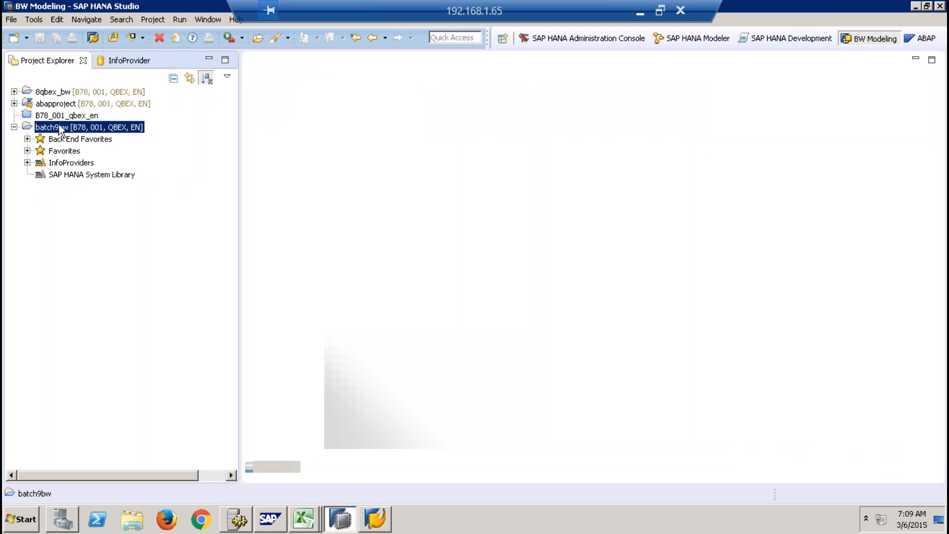
{"action": "right_click", "coordinate": [58, 127]}
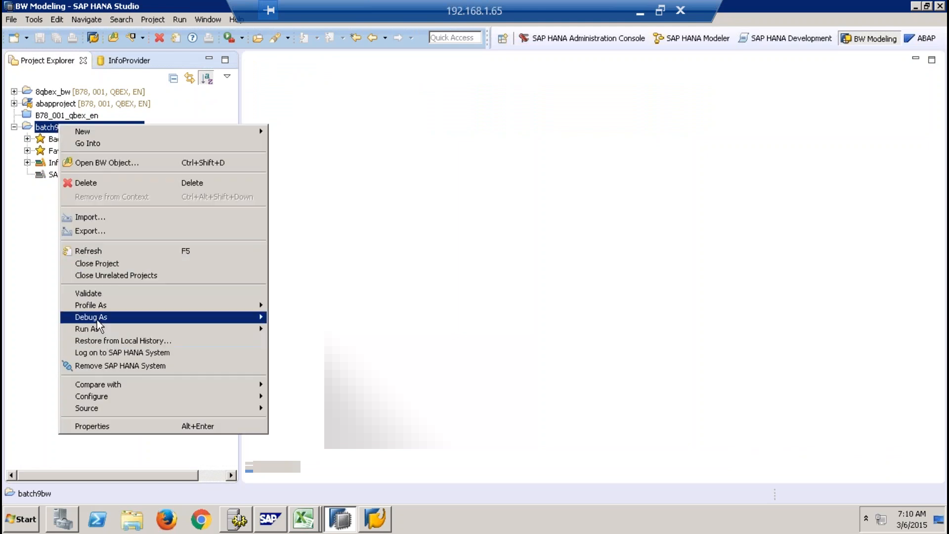
{"action": "left_click", "coordinate": [98, 263]}
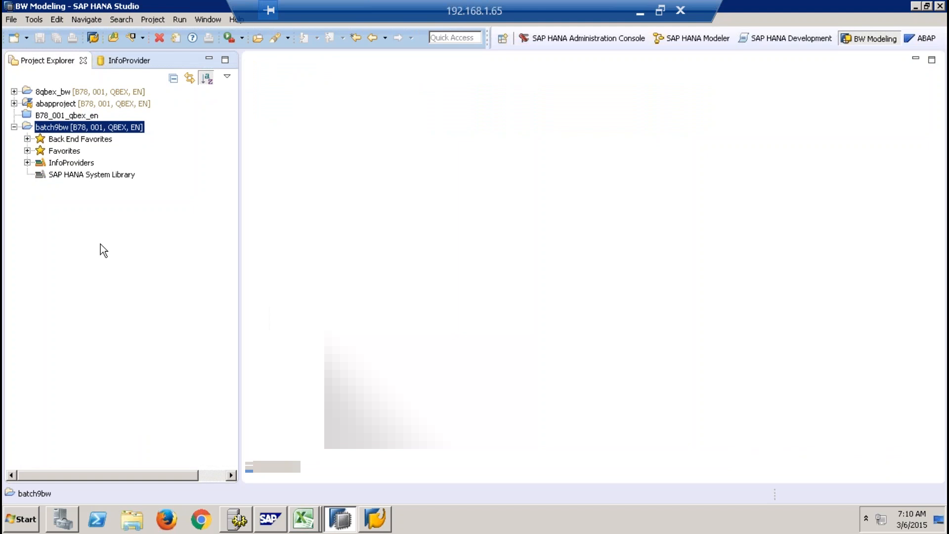
- Close the 8qbex_bw and abapproject projects in the Project Explorer
{"action": "left_click", "coordinate": [64, 92]}
{"action": "right_click", "coordinate": [65, 93]}
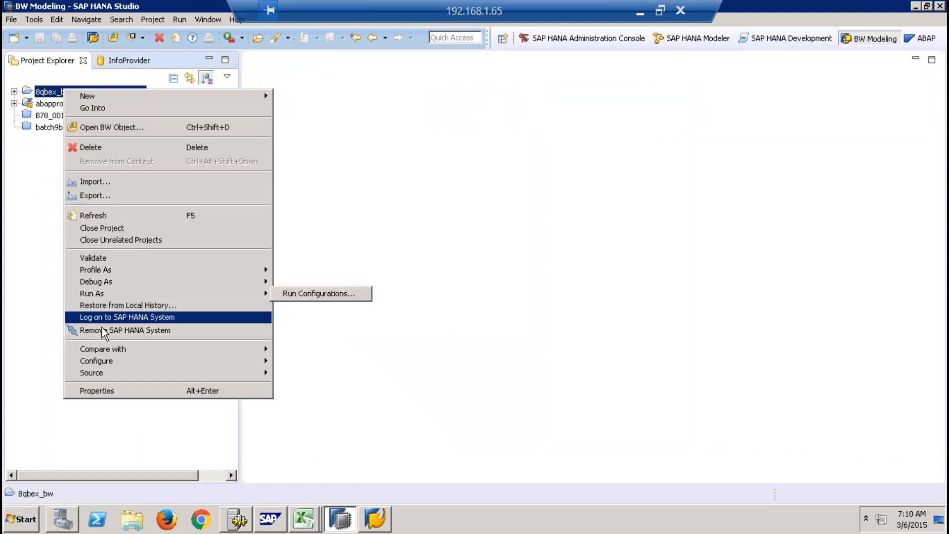
{"action": "left_click", "coordinate": [100, 229]}
{"action": "left_click", "coordinate": [58, 104]}
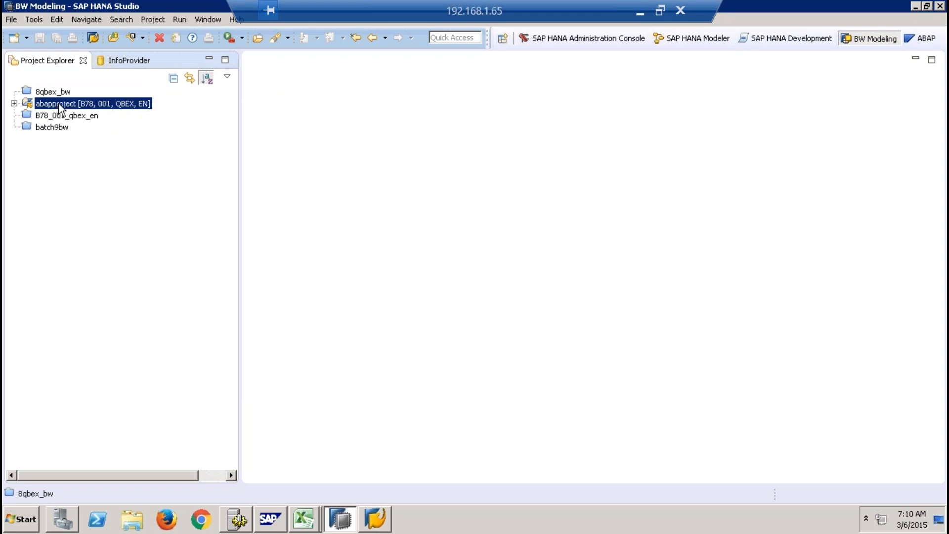
{"action": "right_click", "coordinate": [58, 103]}
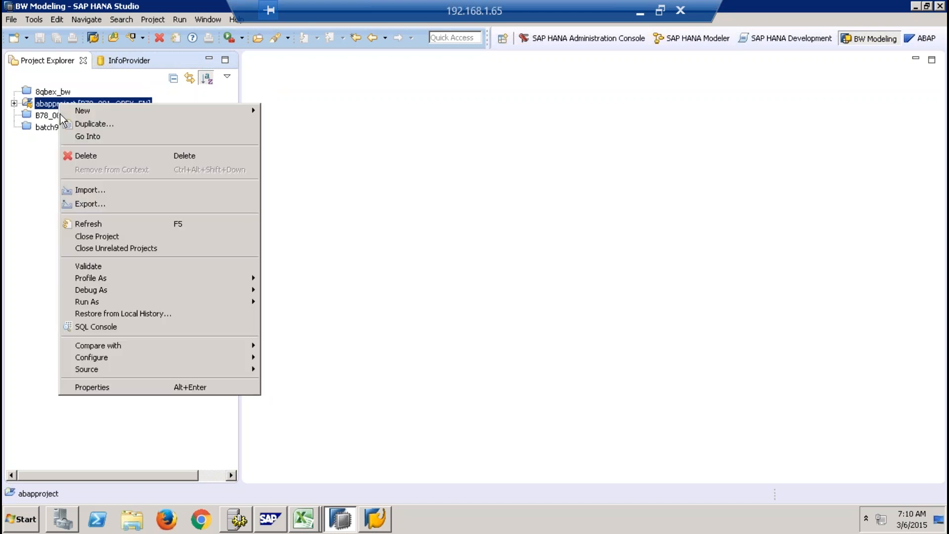
{"action": "left_click", "coordinate": [96, 237]}
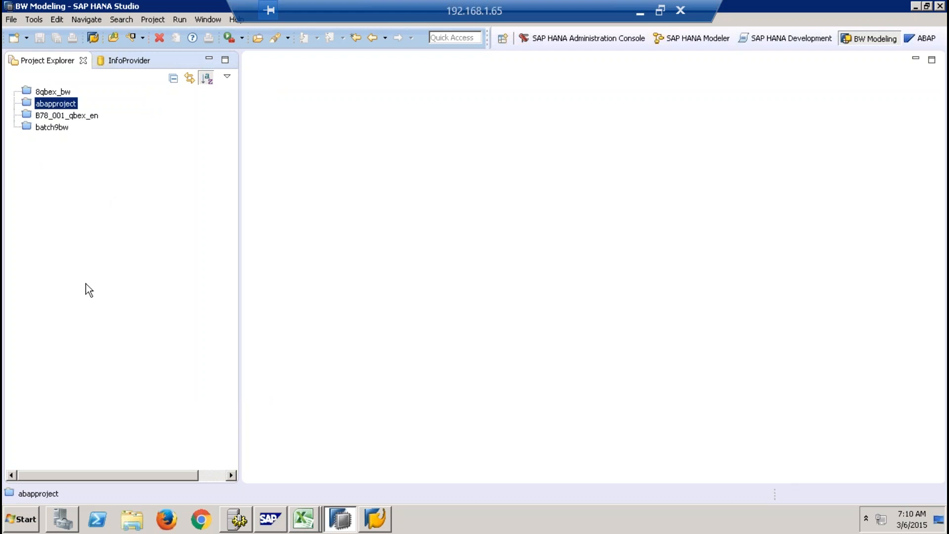
- Switch to SAP Logon and log on to BW74HANASP8 DEV with the user name and account password
{"action": "left_click", "coordinate": [385, 514]}
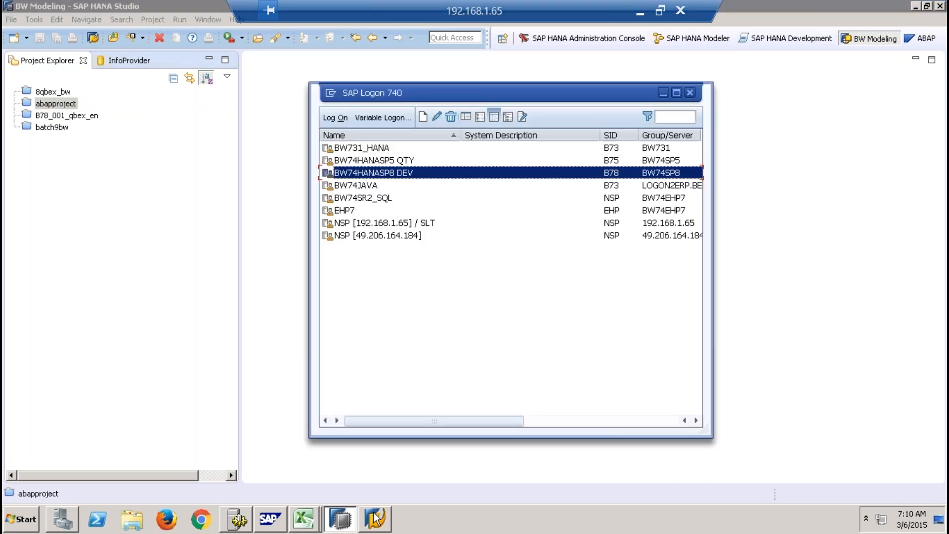
{"action": "left_click", "coordinate": [336, 118]}
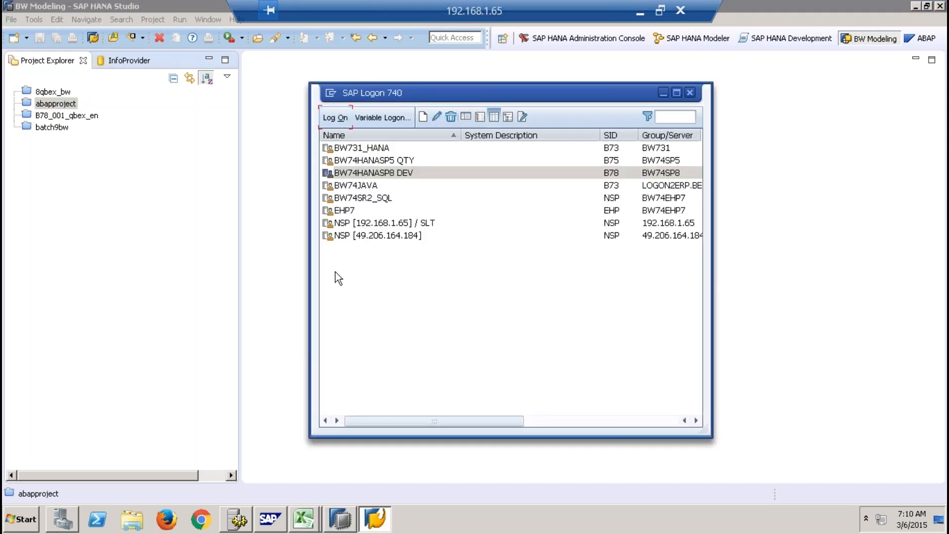
{"action": "type", "text": "qbex"}
{"action": "key", "text": "Tab"}
{"action": "type", "text": "**********"}
{"action": "key", "text": "Return"}
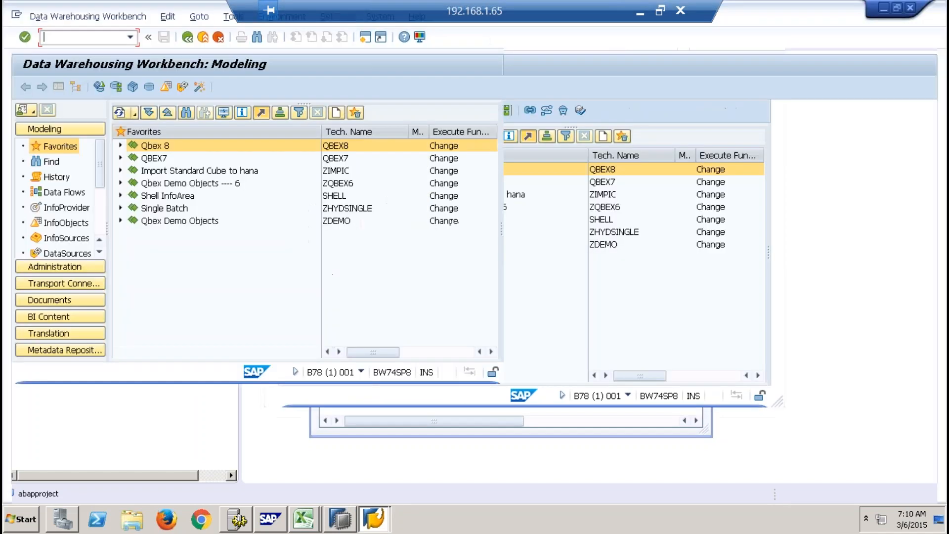
- Expand the Qbex 8 InfoArea in the Data Warehousing Workbench and examine the InfoProviders it contains
{"action": "left_click", "coordinate": [121, 146]}
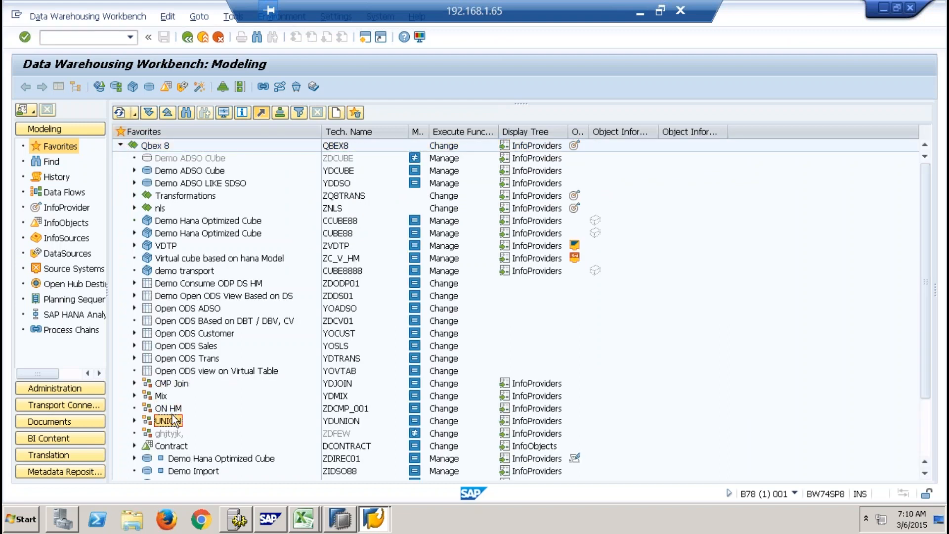
{"action": "scroll", "coordinate": [176, 420], "scroll_direction": "down", "scroll_amount": 2}
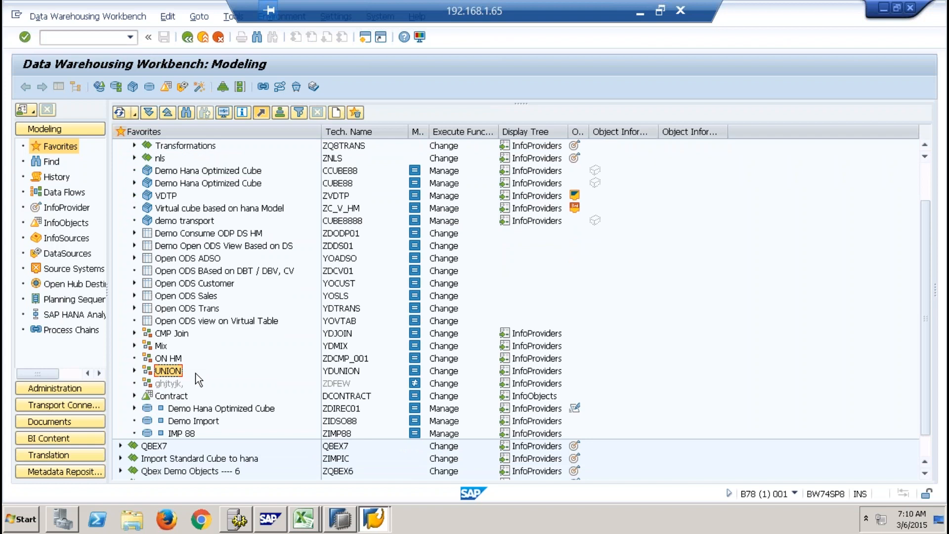
{"action": "scroll", "coordinate": [198, 380], "scroll_direction": "up", "scroll_amount": 2}
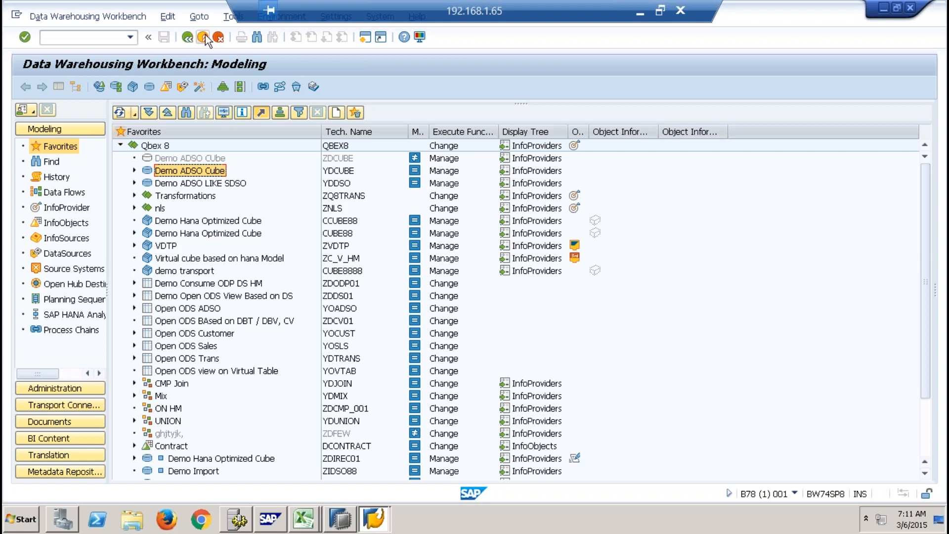
- Switch to SAP HANA Studio's ABAP perspective and start a new ABAP project with the SAP Logon connection BW74HANASP8 DEV
{"action": "left_click", "coordinate": [340, 518]}
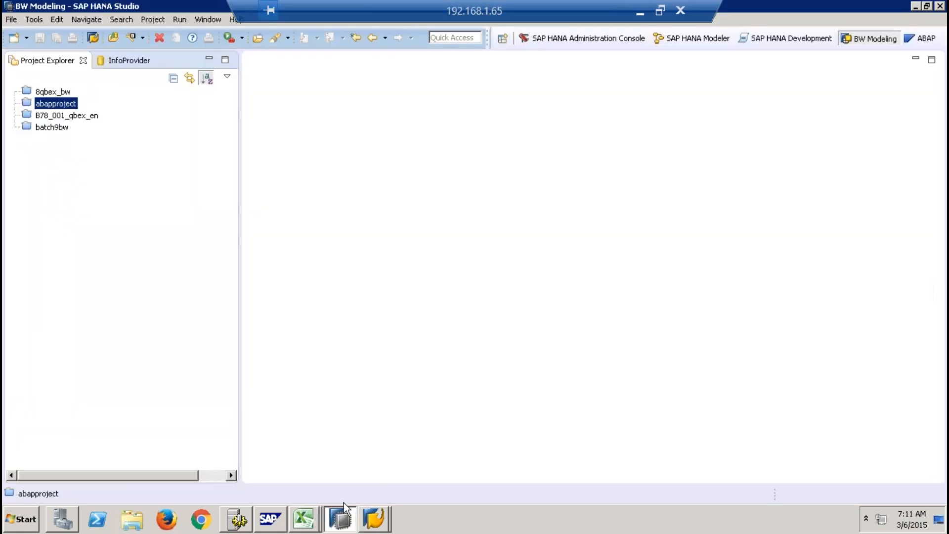
{"action": "left_click", "coordinate": [925, 40]}
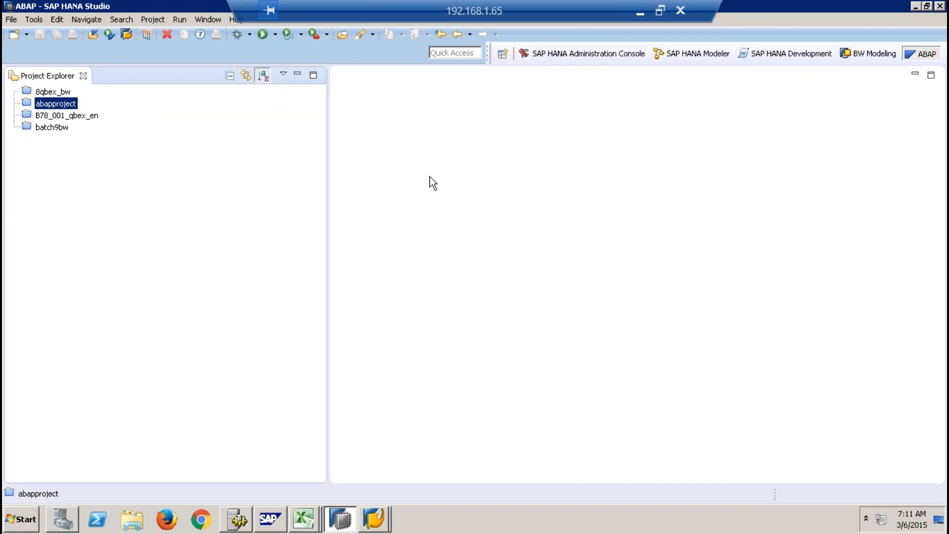
{"action": "left_click", "coordinate": [27, 34]}
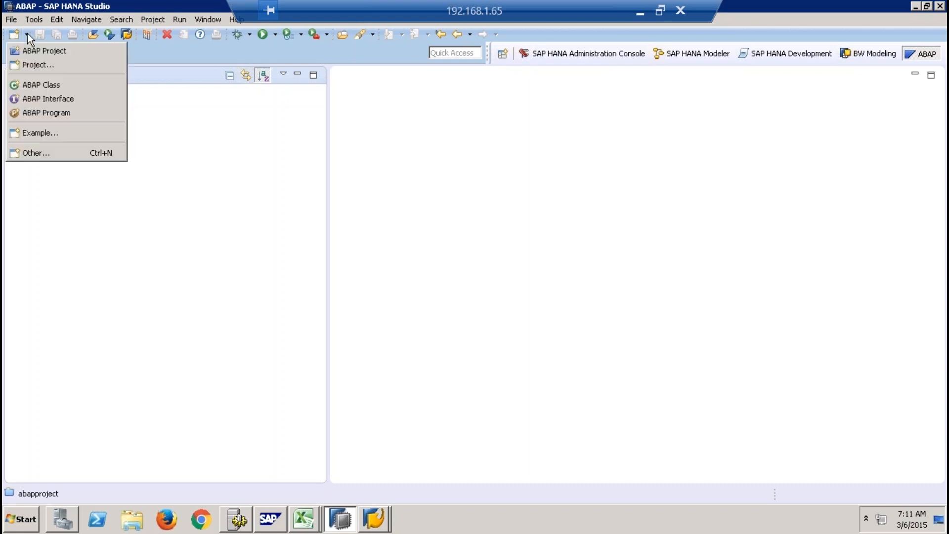
{"action": "left_click", "coordinate": [46, 51]}
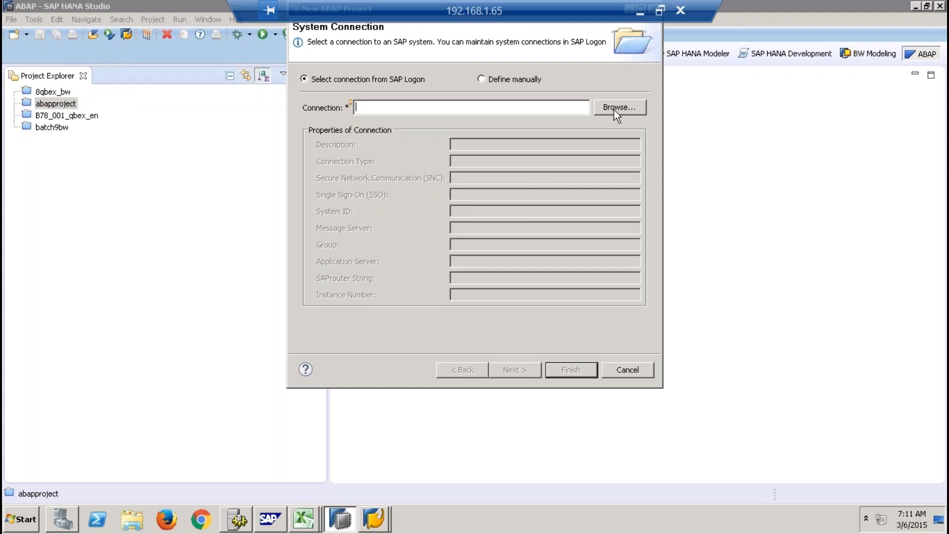
{"action": "left_click", "coordinate": [614, 109]}
{"action": "left_click", "coordinate": [398, 144]}
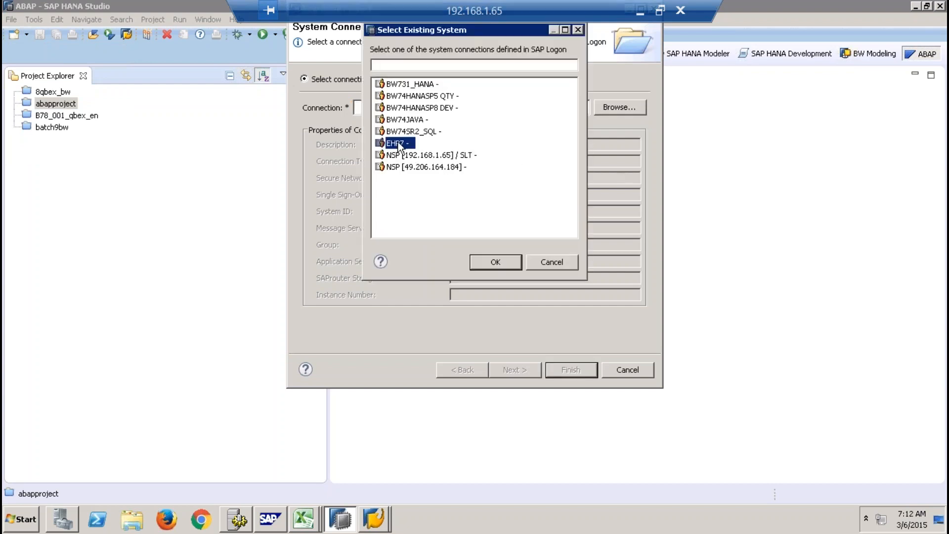
{"action": "left_click", "coordinate": [403, 97]}
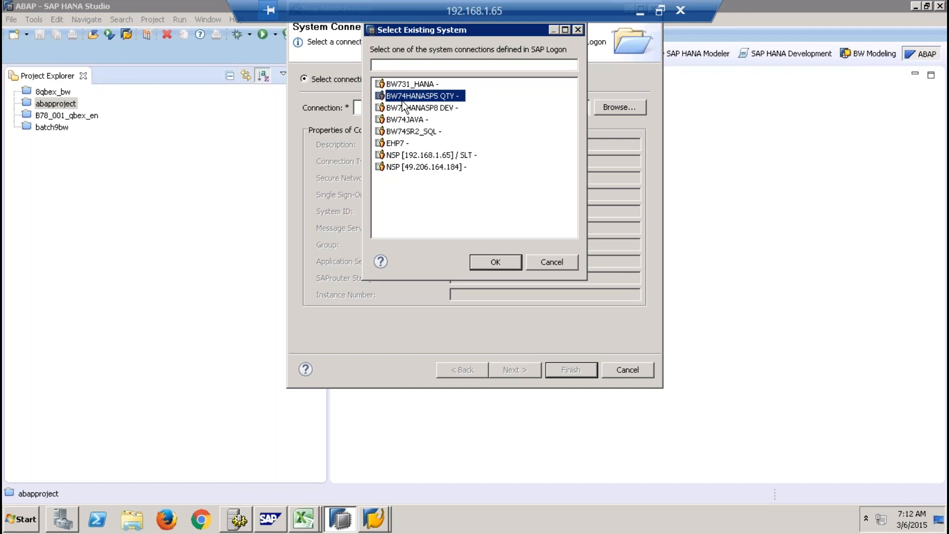
{"action": "left_click", "coordinate": [409, 107]}
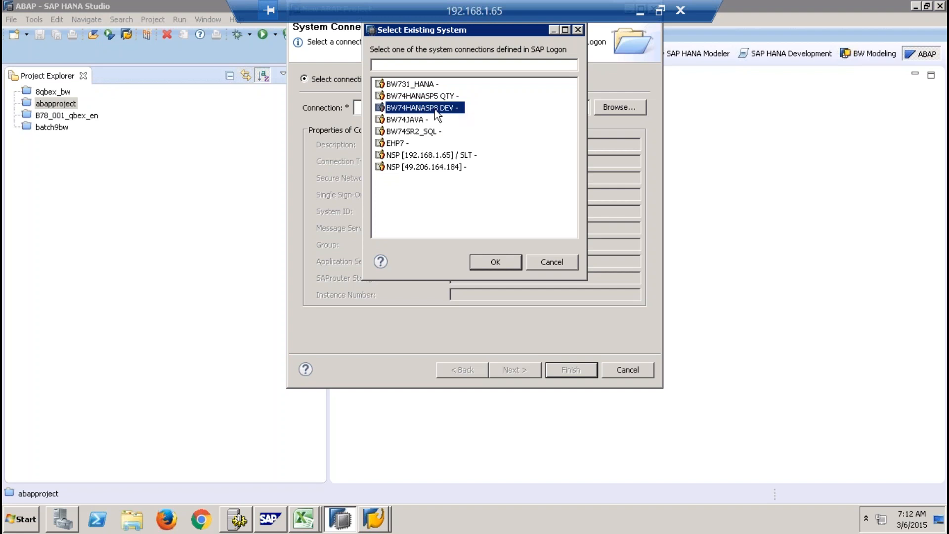
{"action": "left_click", "coordinate": [499, 262]}
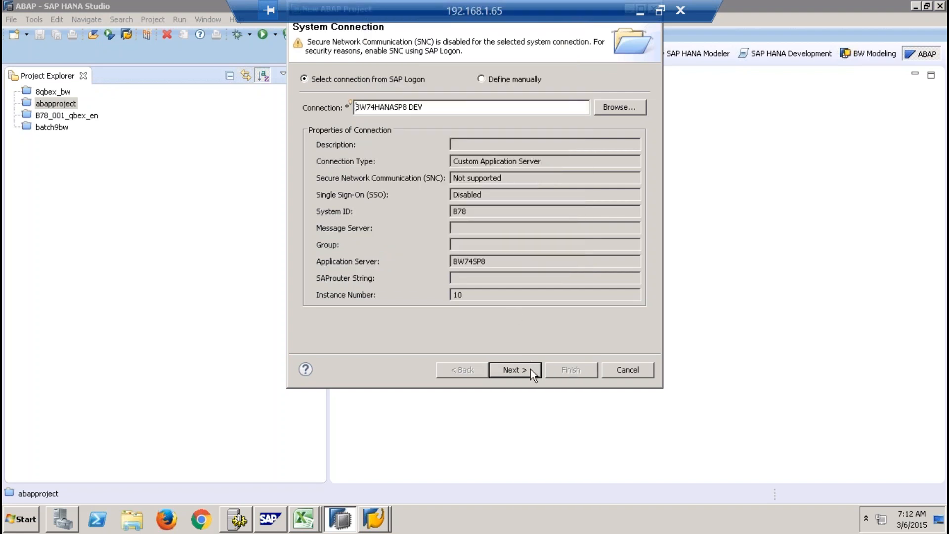
- Enter the account password for system B78 and create the ABAP project under its default name
{"action": "left_click", "coordinate": [530, 369]}
{"action": "type", "text": "*******"}
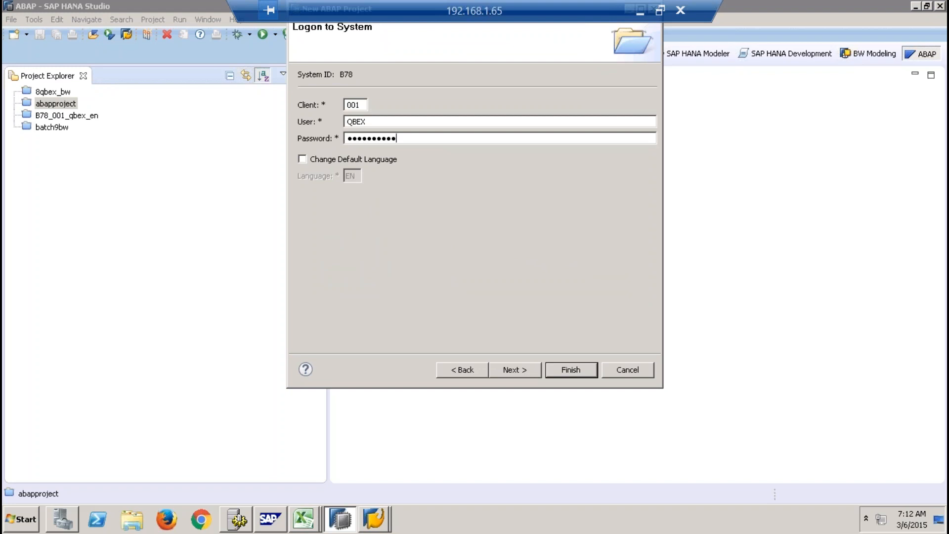
{"action": "left_click", "coordinate": [507, 375]}
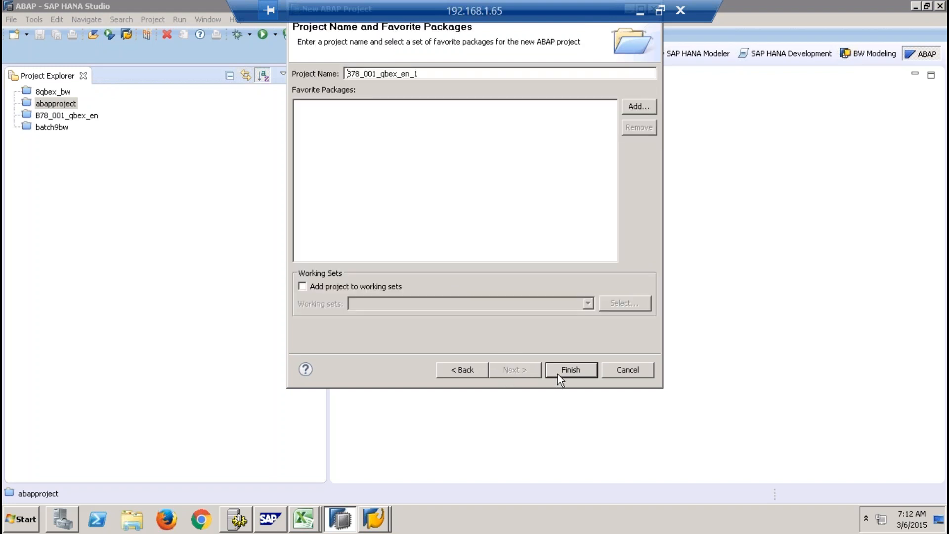
{"action": "left_click", "coordinate": [559, 373]}
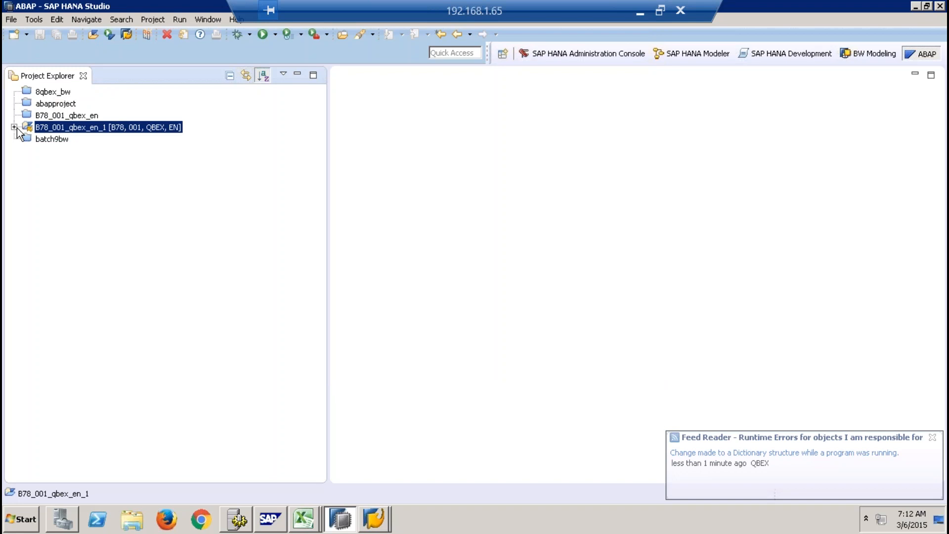
- Expand the B78_001_qbex_en_1 project and examine its Favorite Packages and System Library packages, including BASIS
{"action": "left_click", "coordinate": [14, 127]}
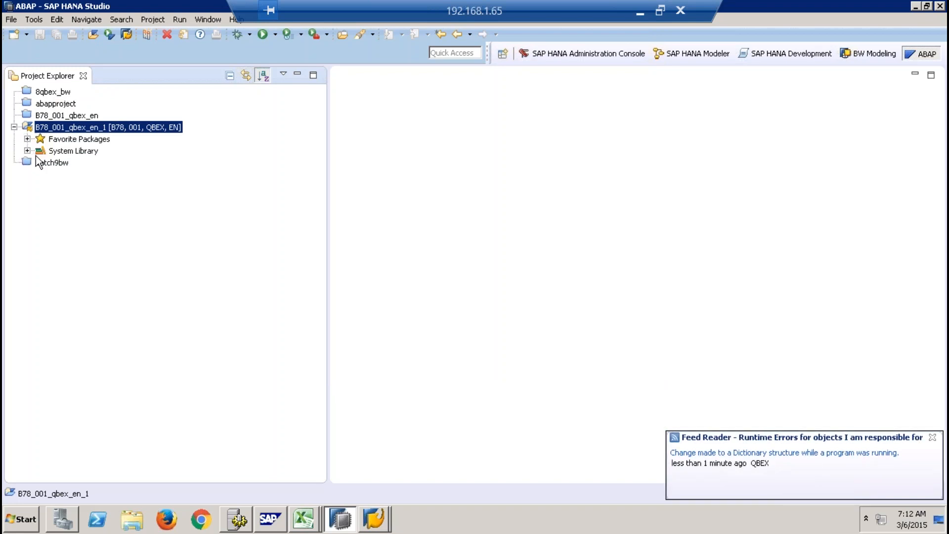
{"action": "left_click", "coordinate": [27, 139]}
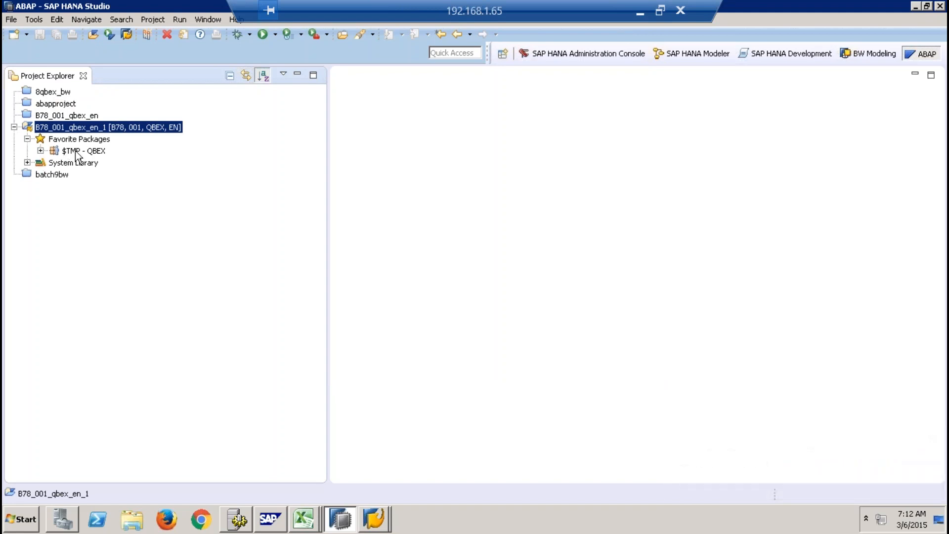
{"action": "left_click", "coordinate": [76, 152]}
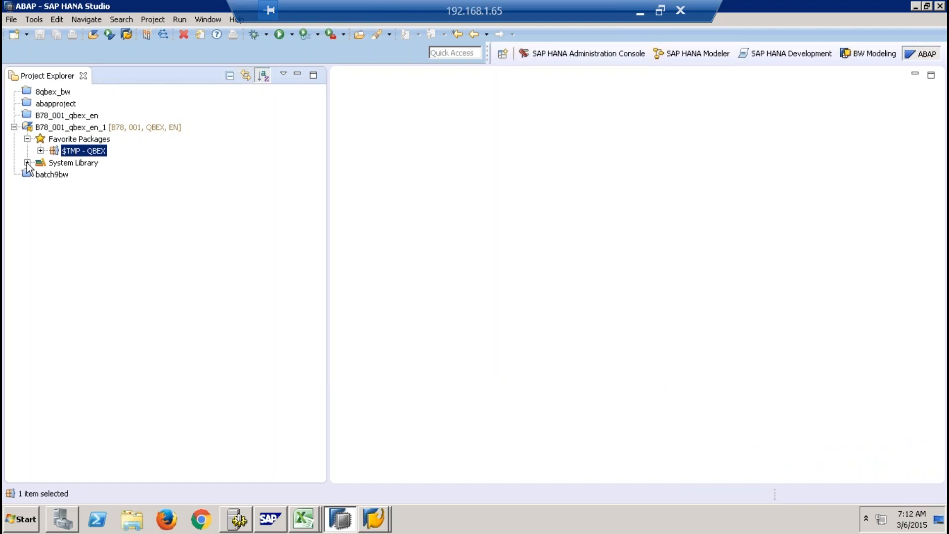
{"action": "left_click", "coordinate": [27, 162]}
{"action": "left_click_drag", "start_coordinate": [318, 133], "coordinate": [336, 423]}
{"action": "left_click_drag", "start_coordinate": [331, 389], "coordinate": [324, 303]}
{"action": "left_click", "coordinate": [71, 130]}
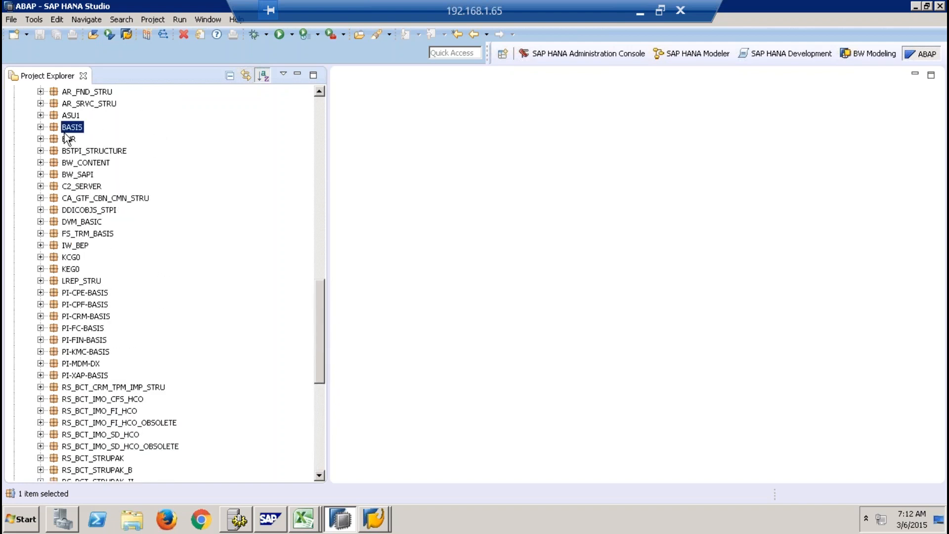
- Start creating another type of ABAP repository object in the BNR package
{"action": "left_click", "coordinate": [62, 138]}
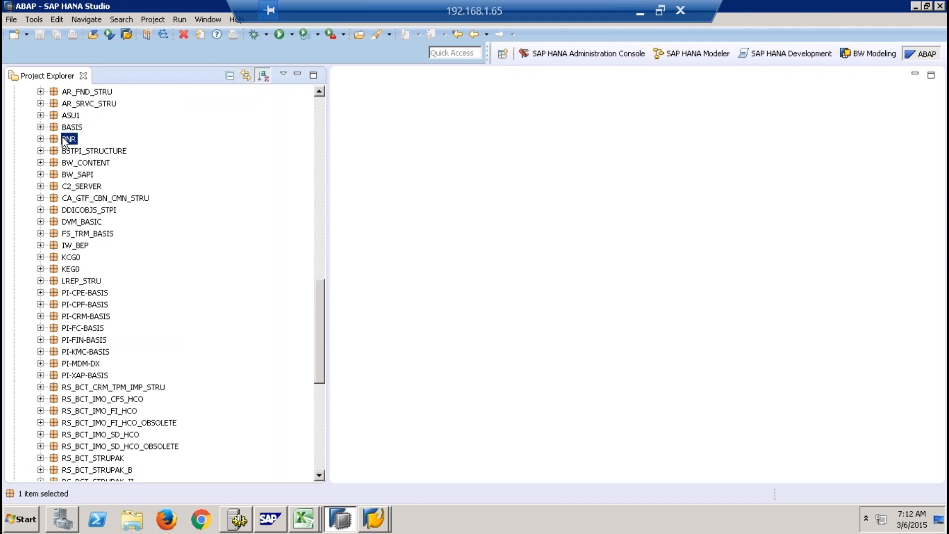
{"action": "right_click", "coordinate": [65, 138]}
{"action": "mouse_move", "coordinate": [123, 144]}
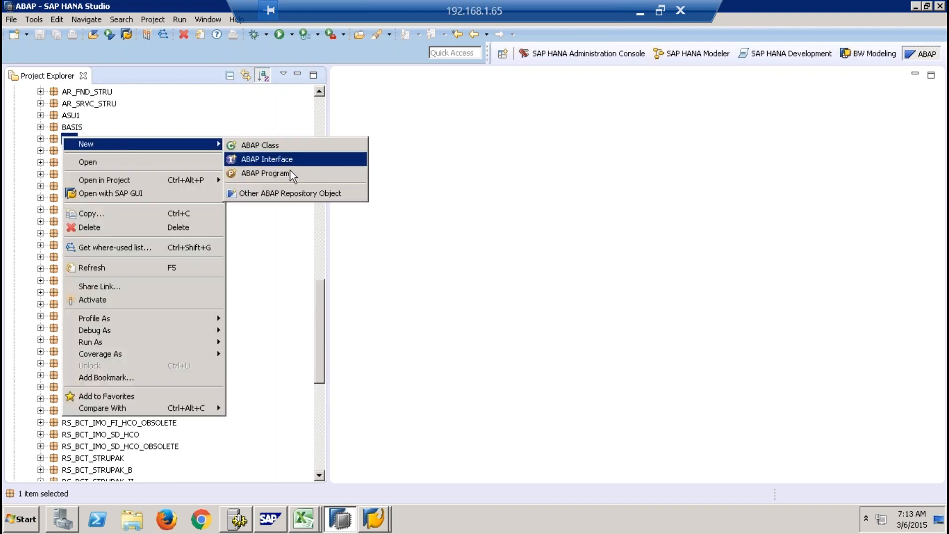
{"action": "left_click", "coordinate": [295, 195]}
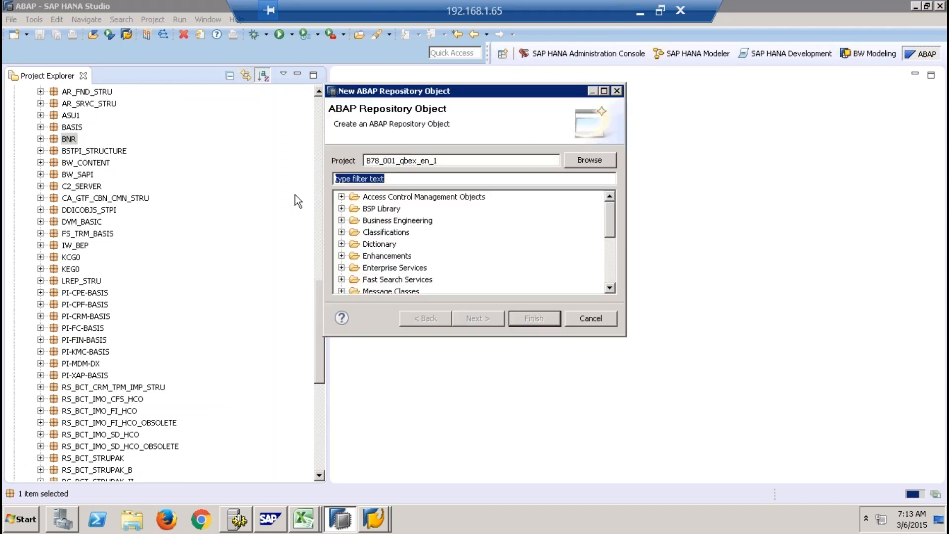
- Examine the Dictionary object types available for creation, including Database Table, Data Element and Dictionary View
{"action": "left_click", "coordinate": [341, 243]}
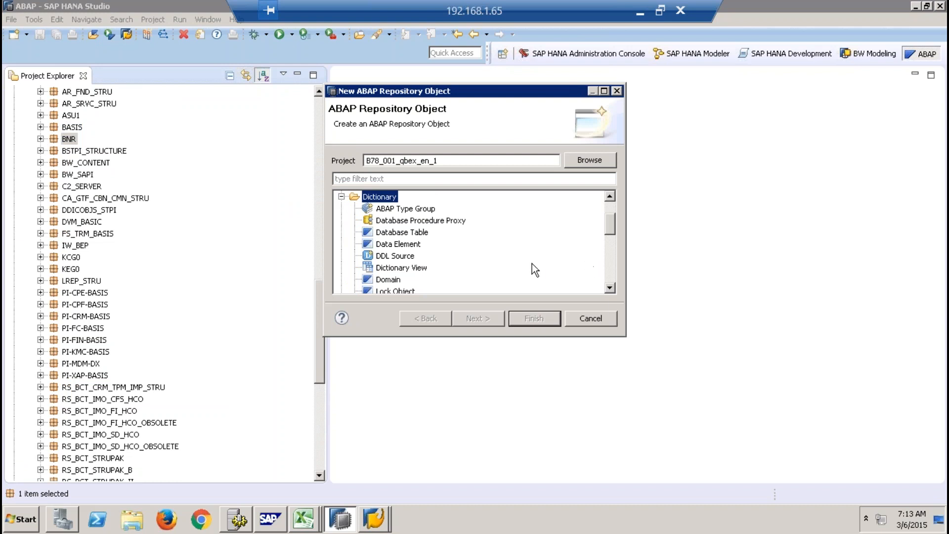
{"action": "left_click", "coordinate": [418, 269]}
{"action": "left_click", "coordinate": [415, 233]}
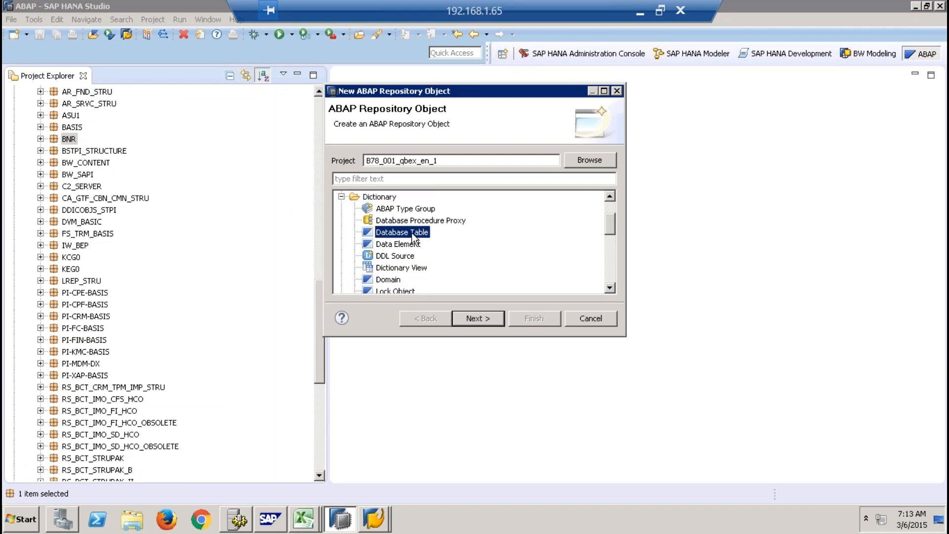
{"action": "left_click", "coordinate": [410, 245]}
{"action": "left_click", "coordinate": [403, 269]}
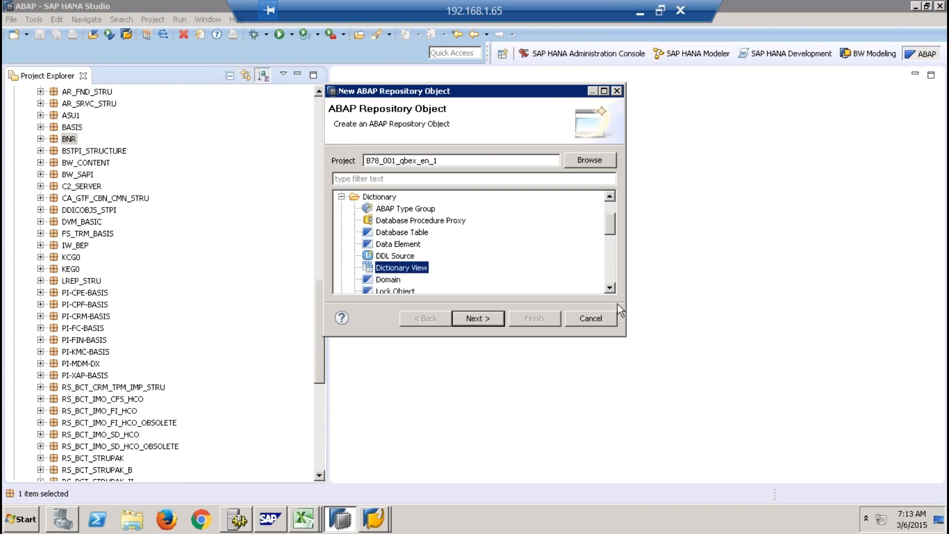
{"action": "left_click", "coordinate": [611, 288]}
{"action": "left_click", "coordinate": [612, 290]}
{"action": "left_click", "coordinate": [613, 290]}
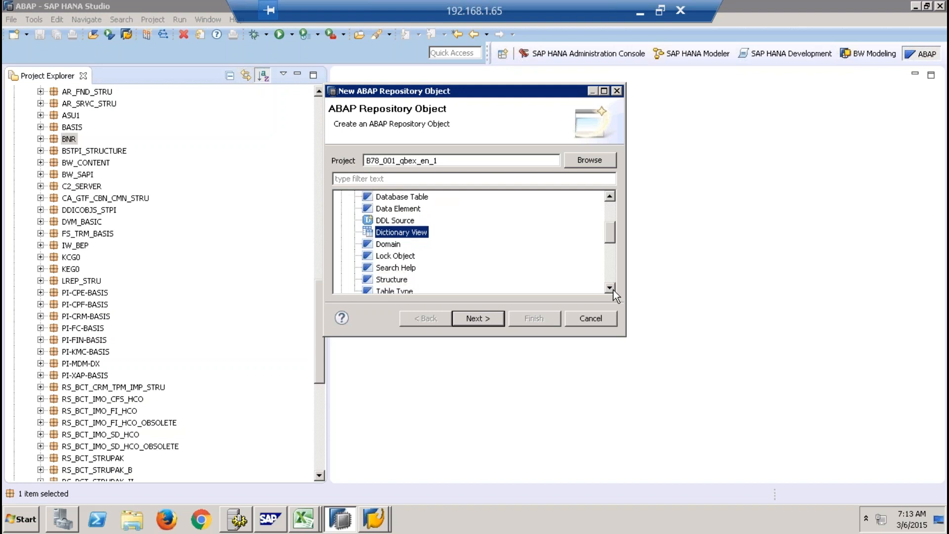
{"action": "left_click", "coordinate": [613, 290]}
{"action": "left_click", "coordinate": [613, 290]}
{"action": "left_click", "coordinate": [613, 289]}
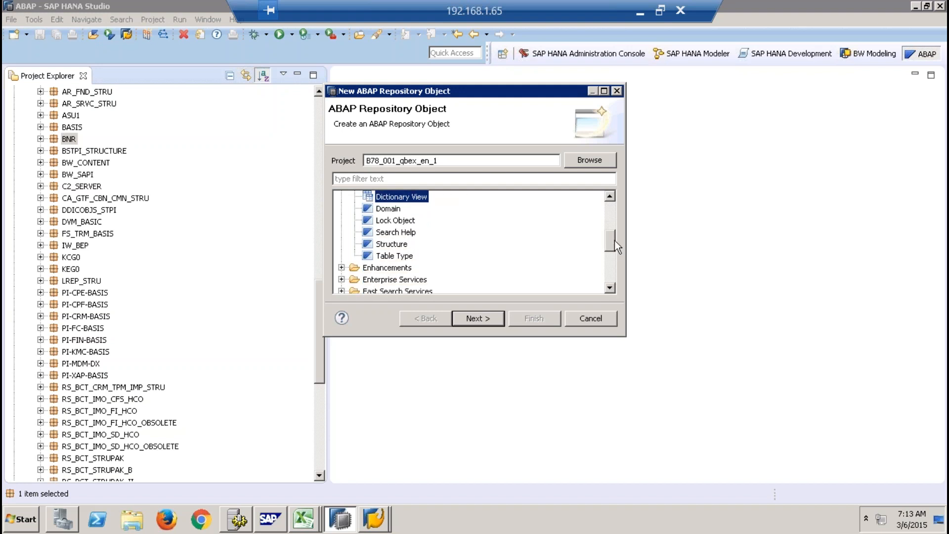
{"action": "left_click", "coordinate": [613, 222]}
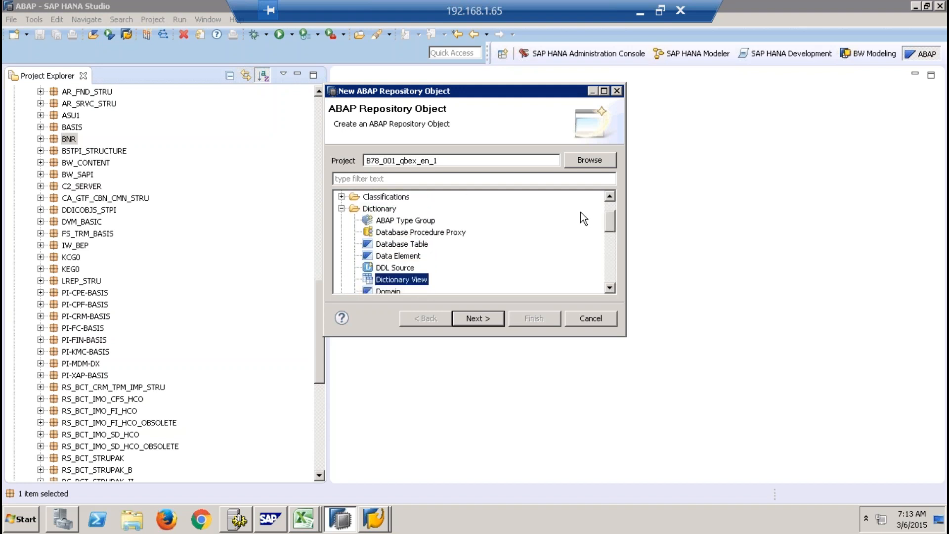
{"action": "left_click", "coordinate": [342, 208]}
- Examine the object types in the Others category, including SAP HANA Transport Container
{"action": "left_click", "coordinate": [607, 259]}
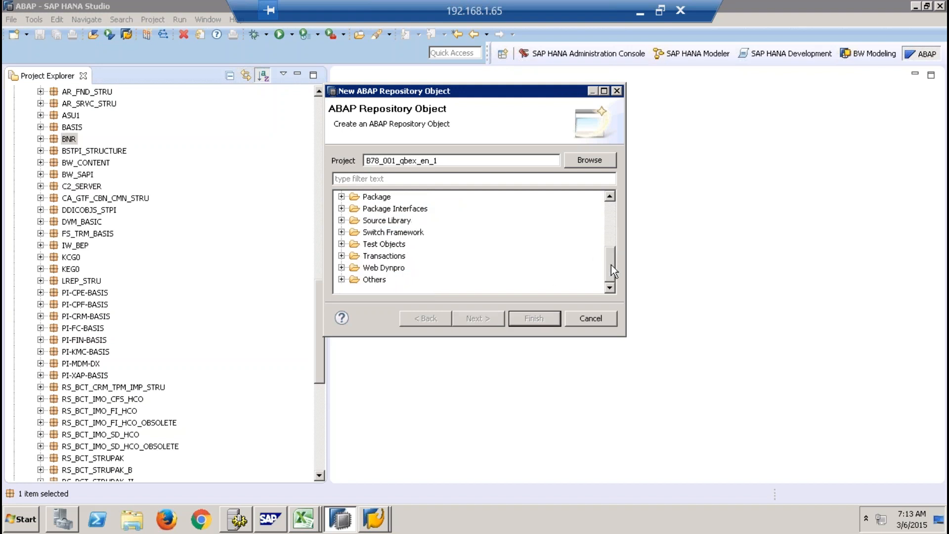
{"action": "left_click", "coordinate": [341, 279]}
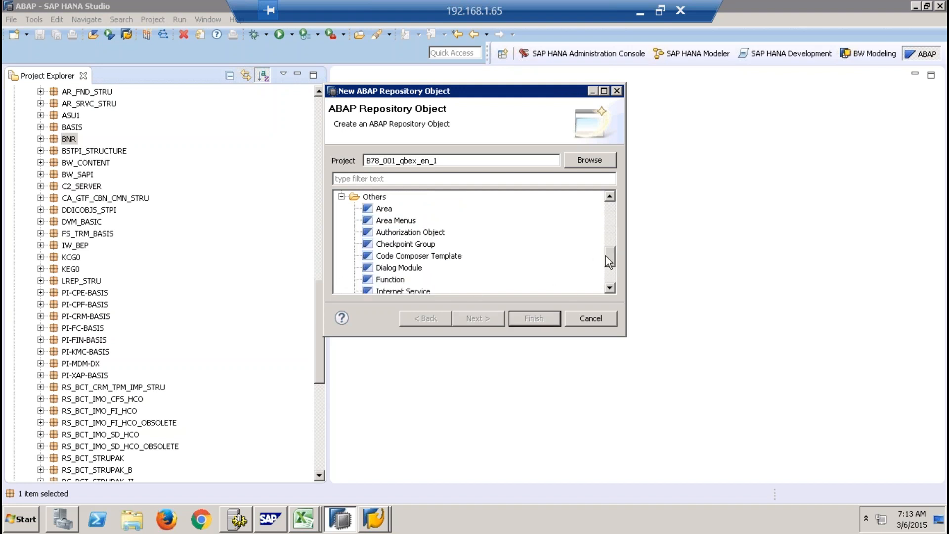
{"action": "left_click_drag", "start_coordinate": [613, 255], "coordinate": [613, 266]}
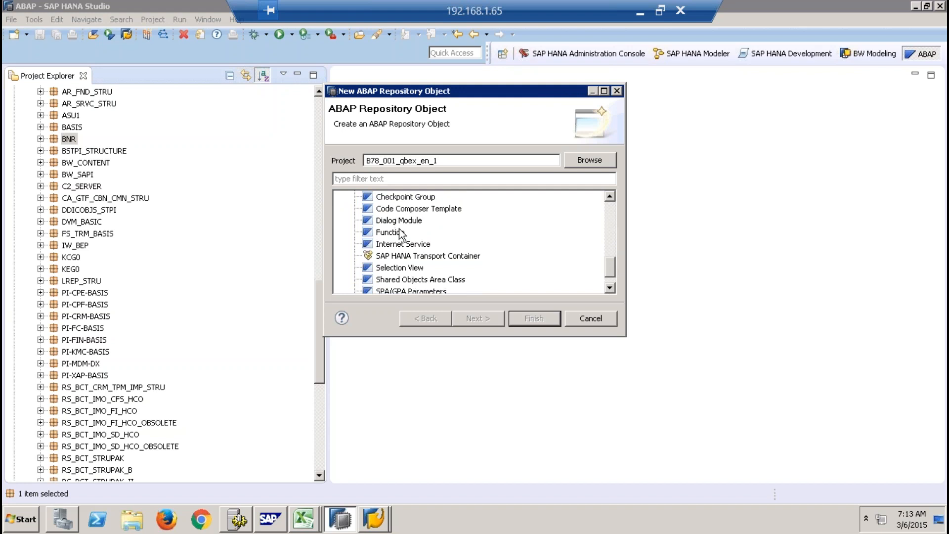
{"action": "left_click", "coordinate": [467, 256]}
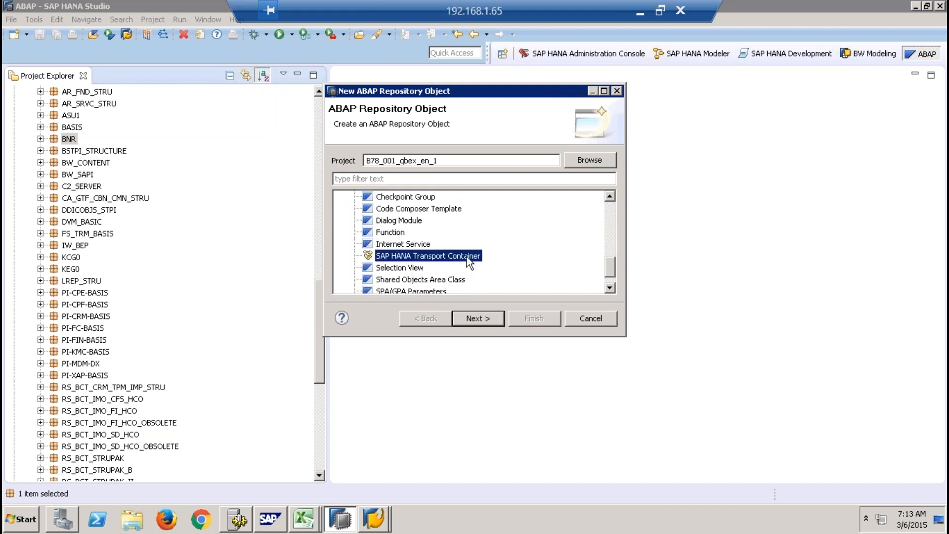
- Examine the Source Library object types from ABAP Class to ABAP Program, and cancel the new repository object
{"action": "left_click_drag", "start_coordinate": [612, 272], "coordinate": [613, 237]}
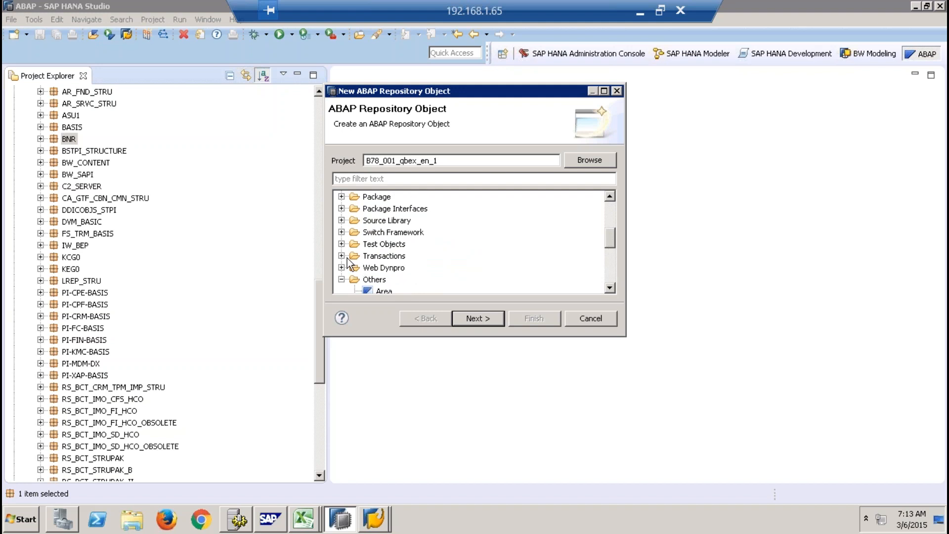
{"action": "left_click", "coordinate": [341, 221]}
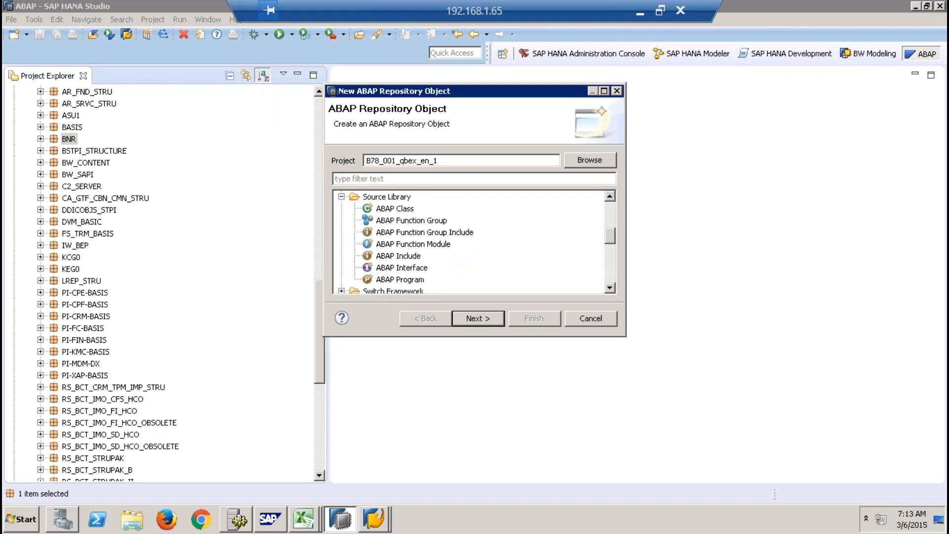
{"action": "left_click", "coordinate": [395, 209]}
{"action": "left_click", "coordinate": [420, 222]}
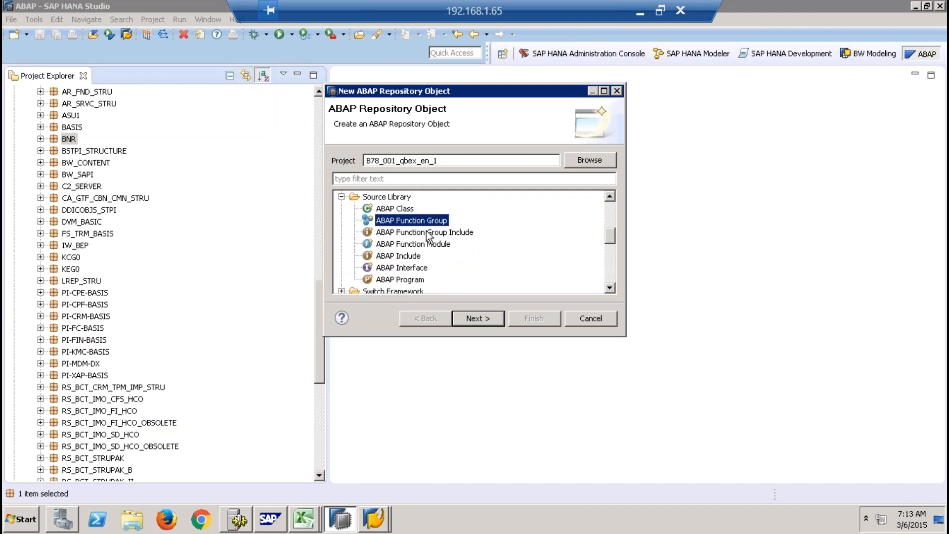
{"action": "left_click", "coordinate": [431, 245]}
{"action": "left_click", "coordinate": [411, 257]}
{"action": "left_click", "coordinate": [412, 268]}
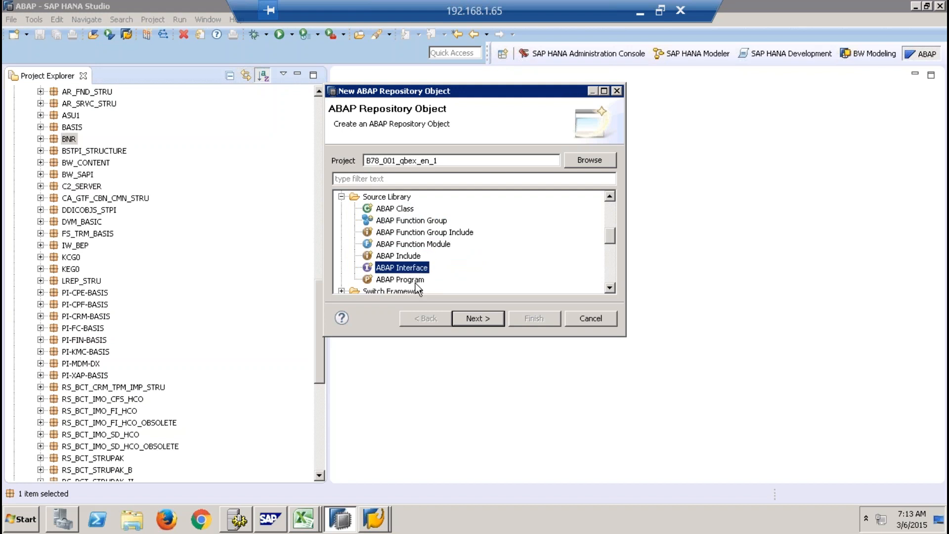
{"action": "left_click", "coordinate": [415, 281]}
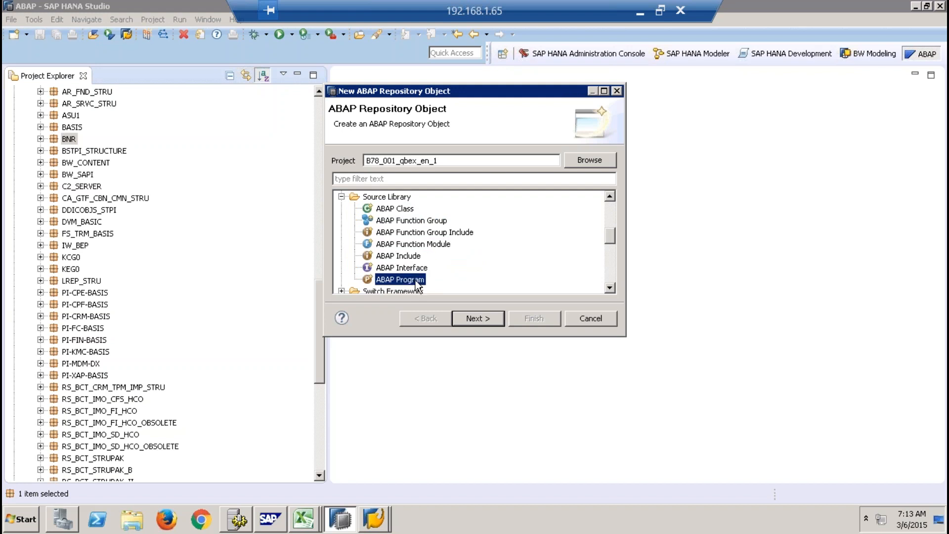
{"action": "left_click", "coordinate": [592, 319]}
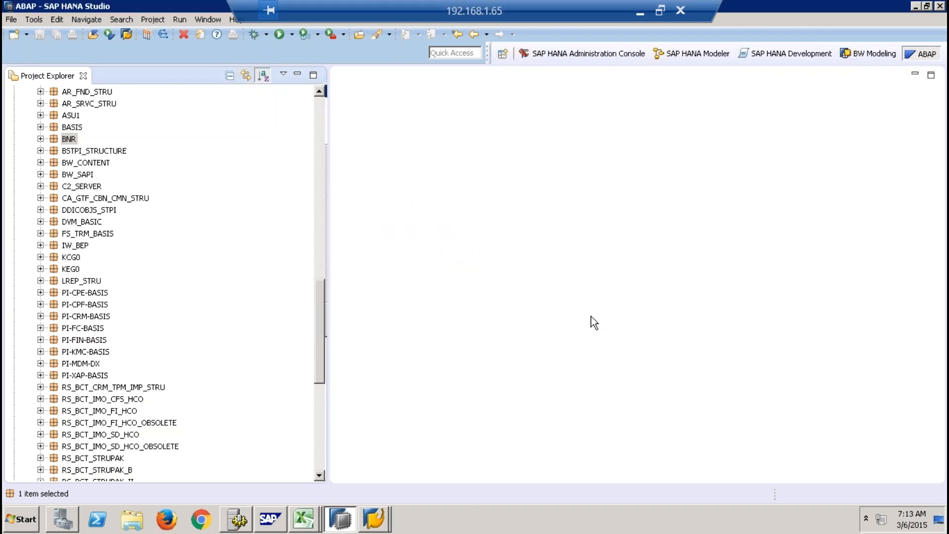
- Collapse and close the B78_001_qbex_en_1 project
{"action": "left_click", "coordinate": [320, 105]}
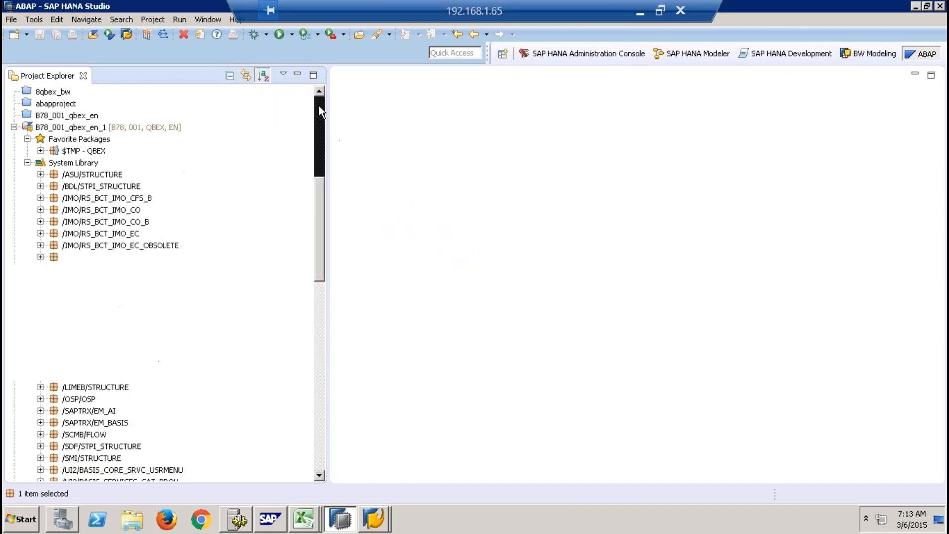
{"action": "left_click", "coordinate": [14, 127]}
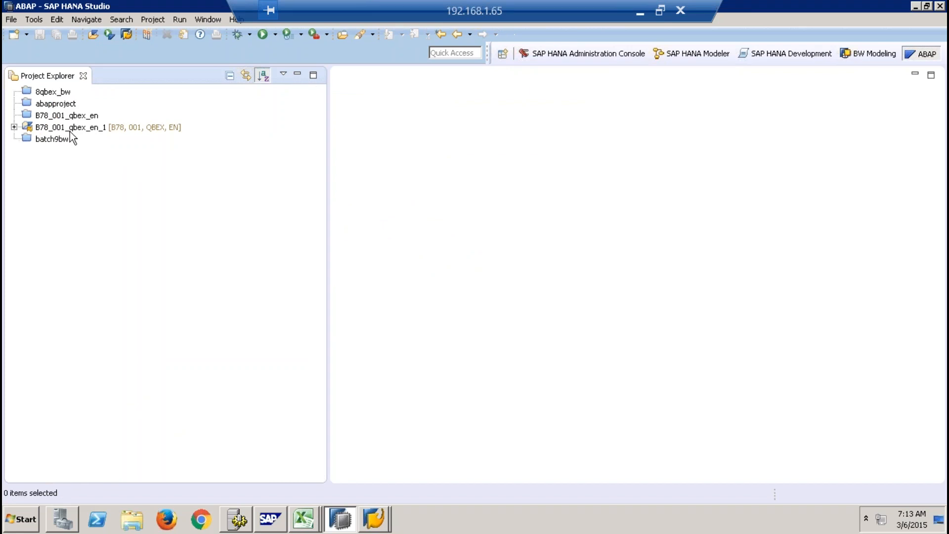
{"action": "right_click", "coordinate": [85, 127]}
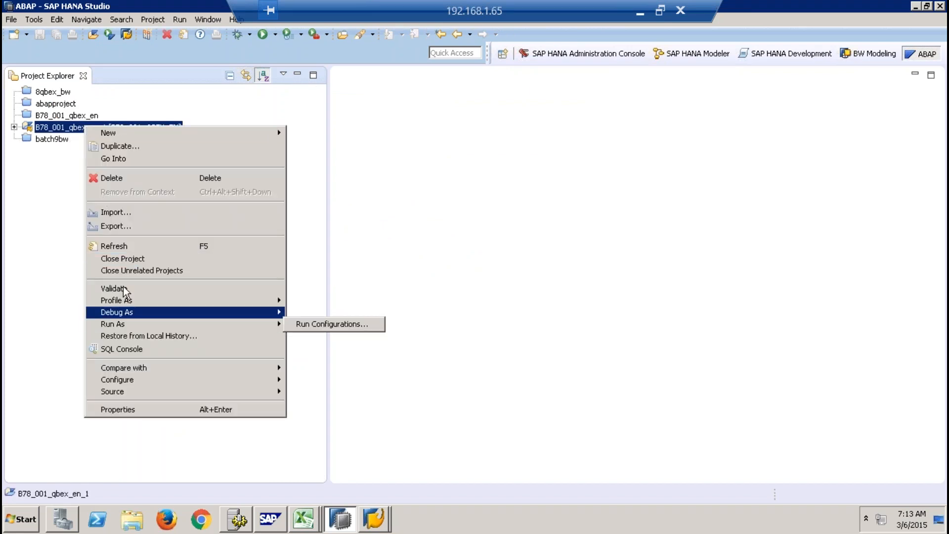
{"action": "left_click", "coordinate": [123, 261]}
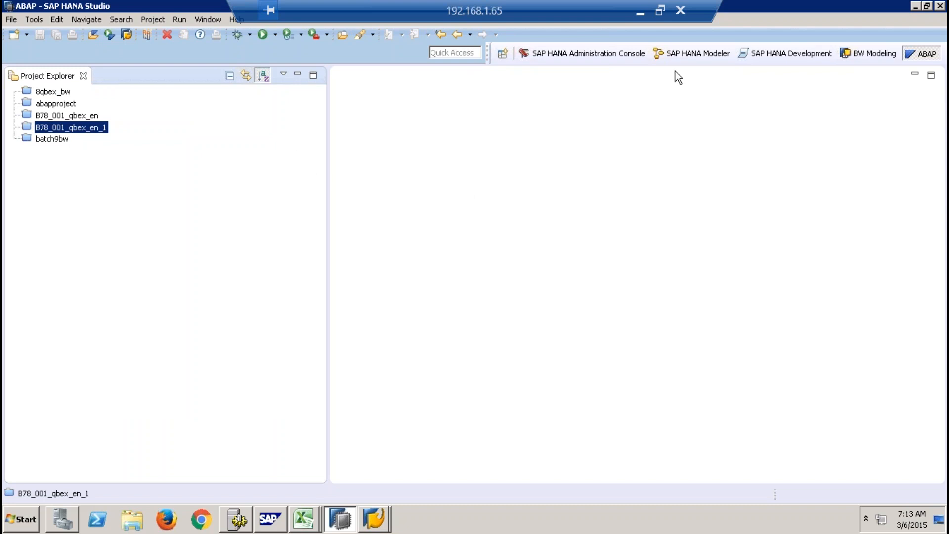
- Switch to the SAP HANA Administration Console perspective and log on to system SP9 with the SYSTEM user's password
{"action": "left_click", "coordinate": [595, 52]}
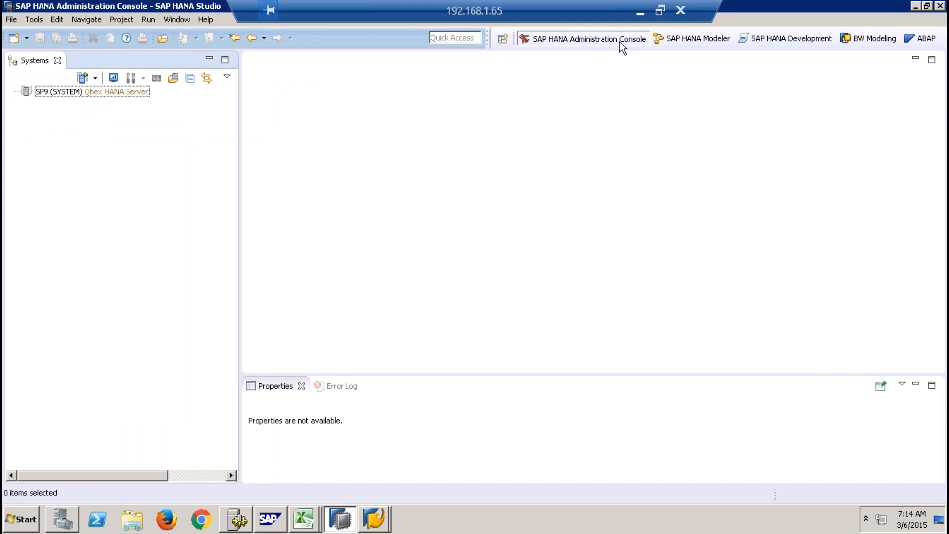
{"action": "left_click", "coordinate": [114, 91]}
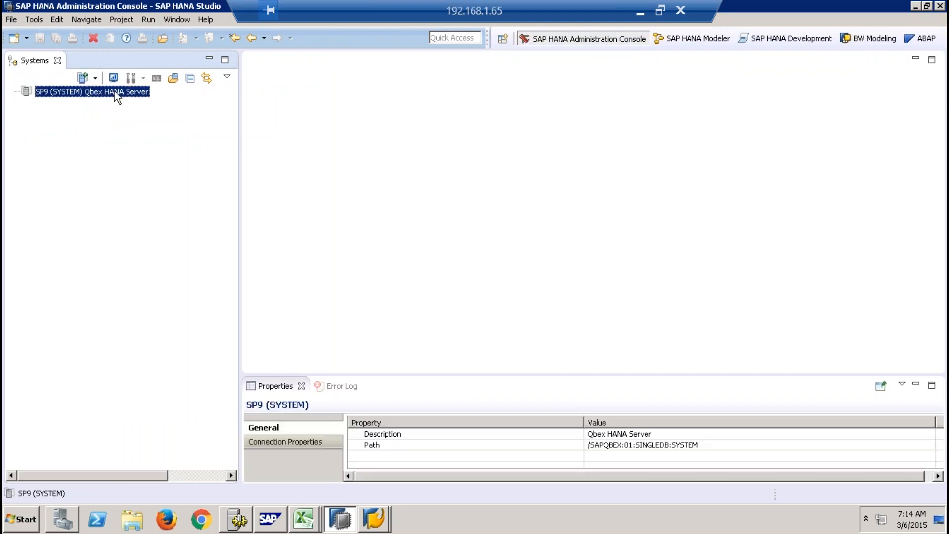
{"action": "right_click", "coordinate": [114, 92]}
{"action": "left_click", "coordinate": [163, 136]}
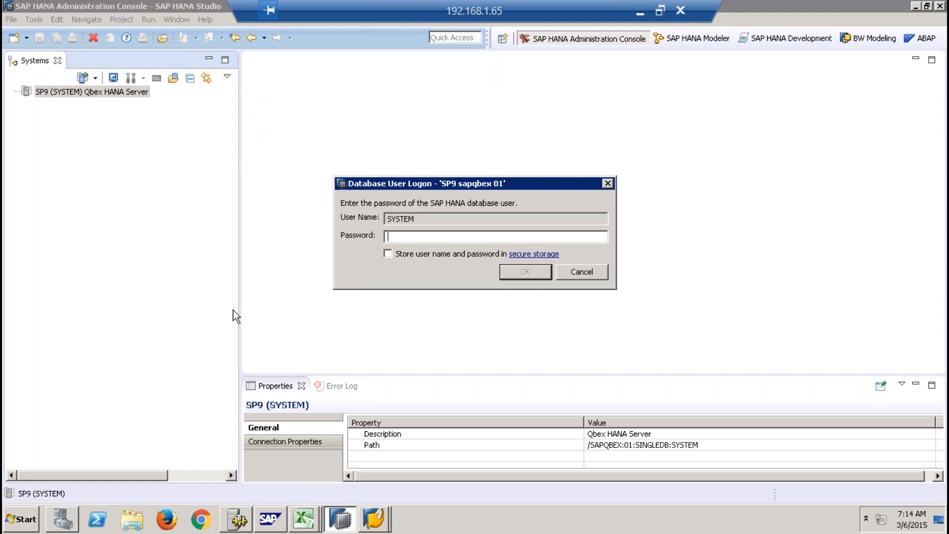
{"action": "type", "text": "*********"}
{"action": "key", "text": "Return"}
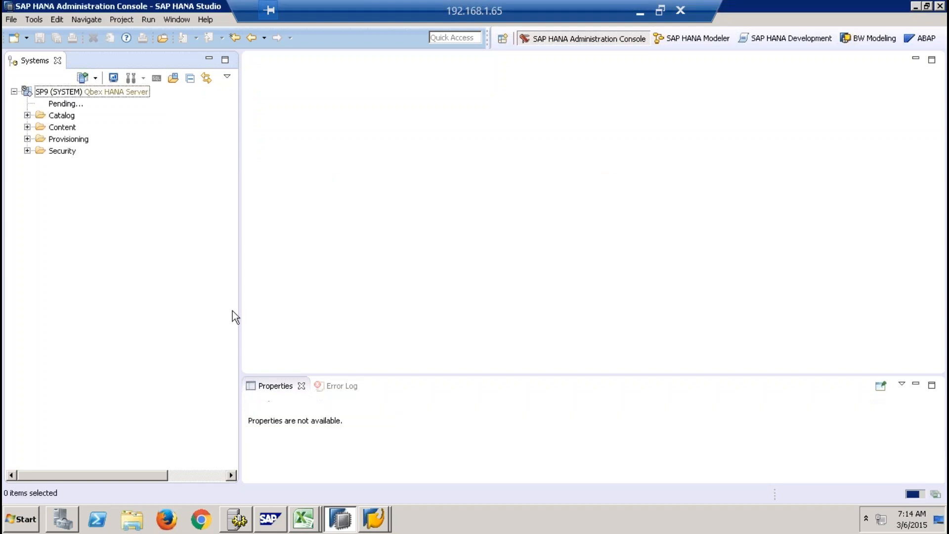
- Open SP9's administration overview and give it more room by narrowing the Systems view and closing the Properties and Error Log views
{"action": "left_click", "coordinate": [118, 92]}
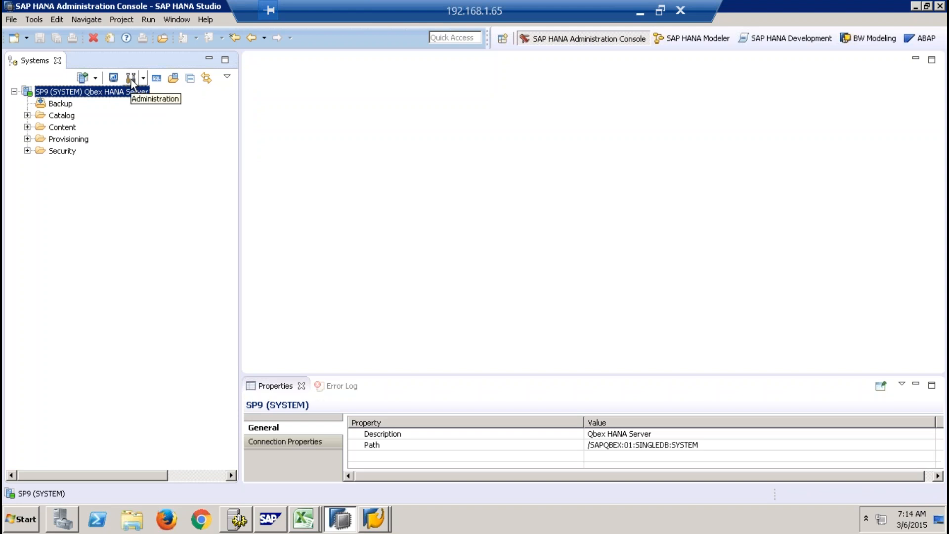
{"action": "left_click", "coordinate": [131, 79]}
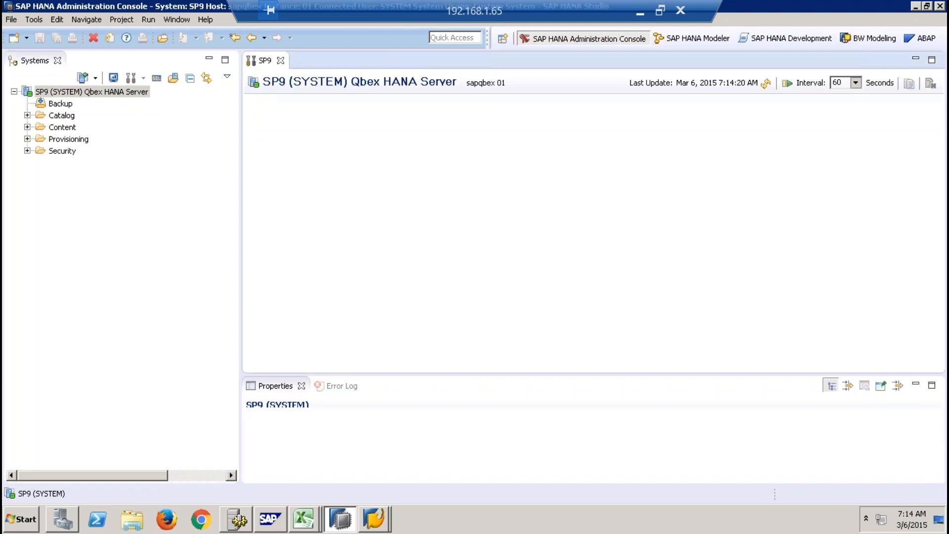
{"action": "left_click_drag", "start_coordinate": [240, 114], "coordinate": [141, 112]}
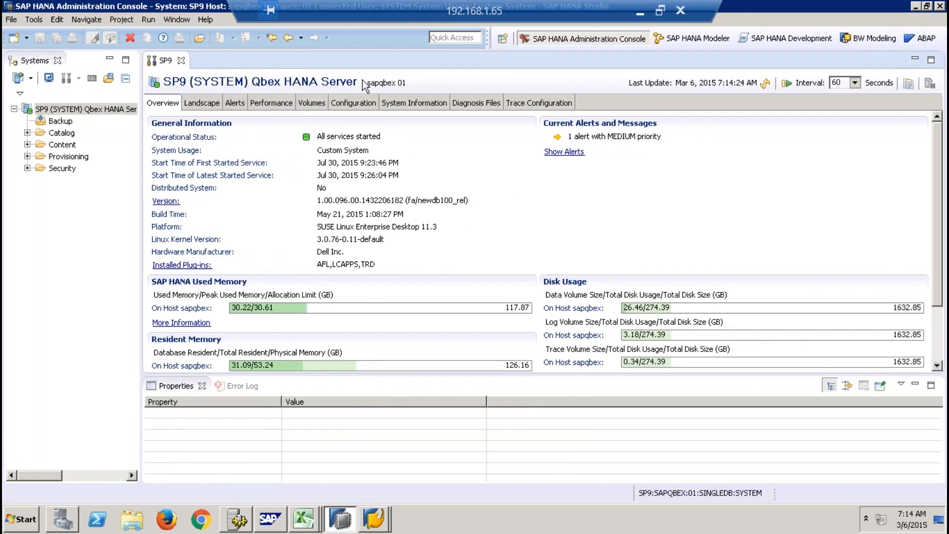
{"action": "left_click", "coordinate": [203, 387]}
{"action": "left_click", "coordinate": [200, 386]}
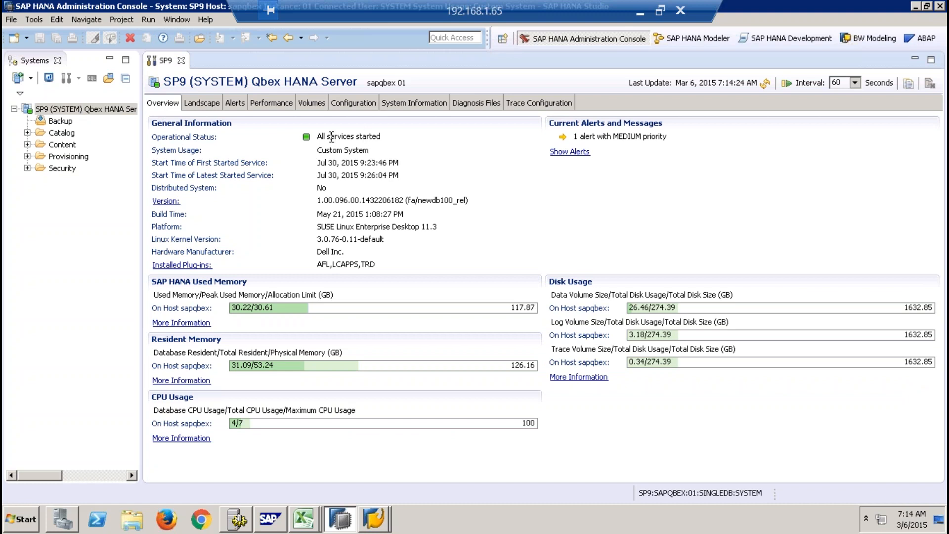
- Examine the operational status, platform, hardware manufacturer and version in SP9's general information
{"action": "left_click_drag", "start_coordinate": [330, 137], "coordinate": [392, 133]}
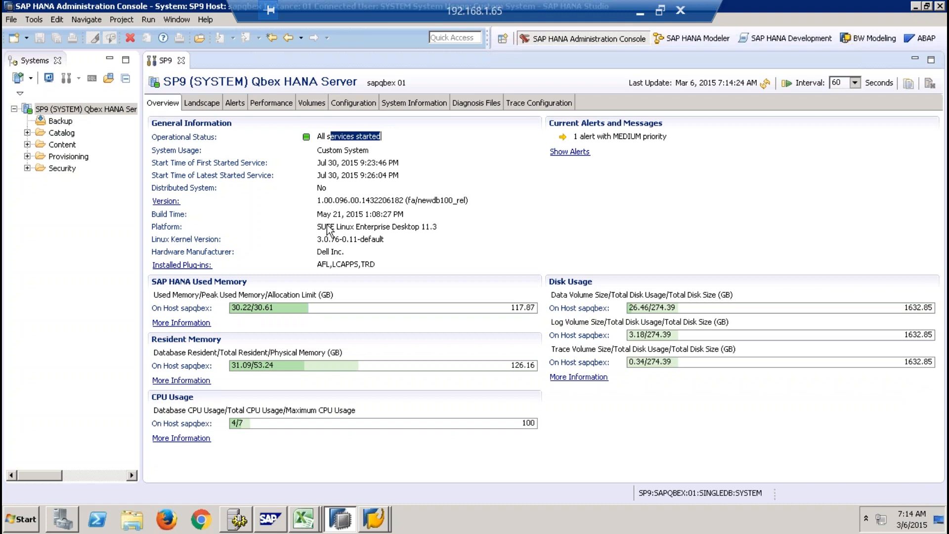
{"action": "left_click_drag", "start_coordinate": [317, 226], "coordinate": [450, 227]}
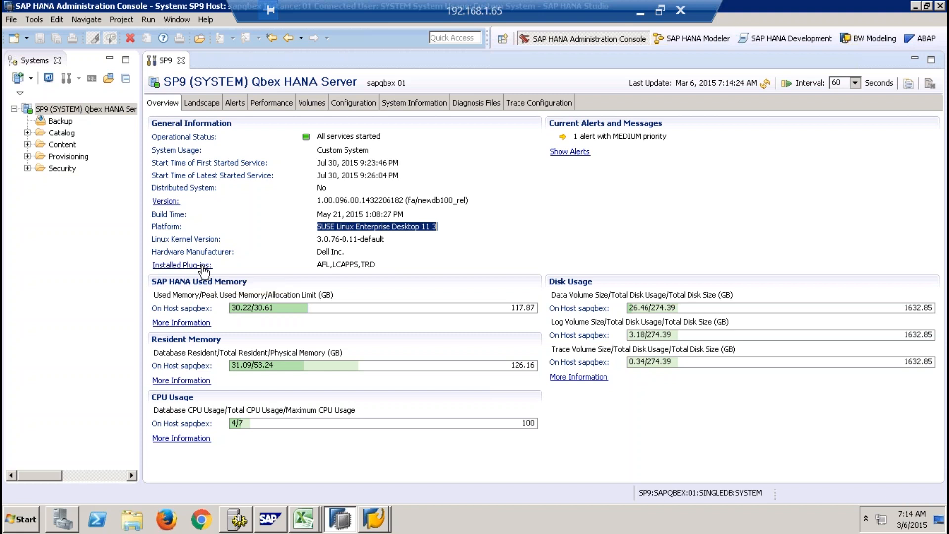
{"action": "left_click_drag", "start_coordinate": [346, 249], "coordinate": [314, 251]}
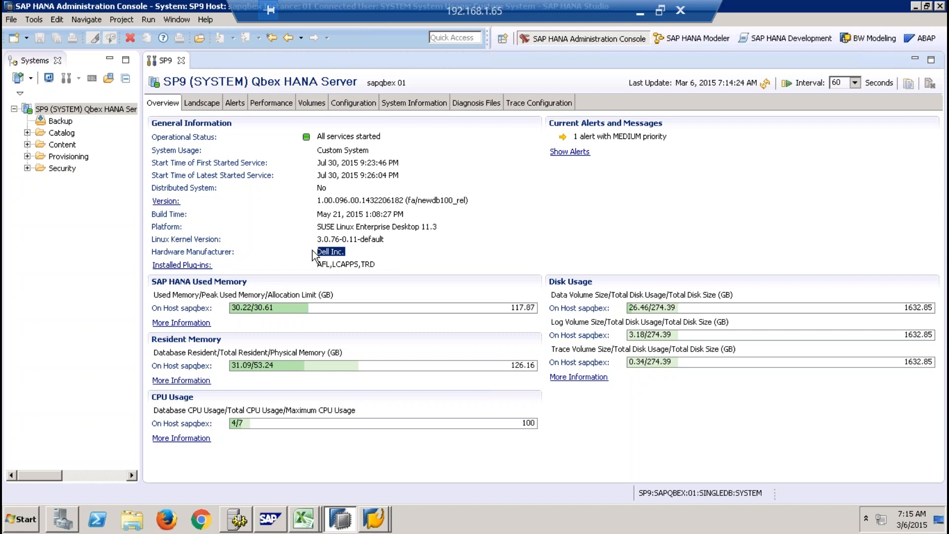
{"action": "left_click", "coordinate": [317, 201]}
{"action": "left_click_drag", "start_coordinate": [317, 201], "coordinate": [373, 205]}
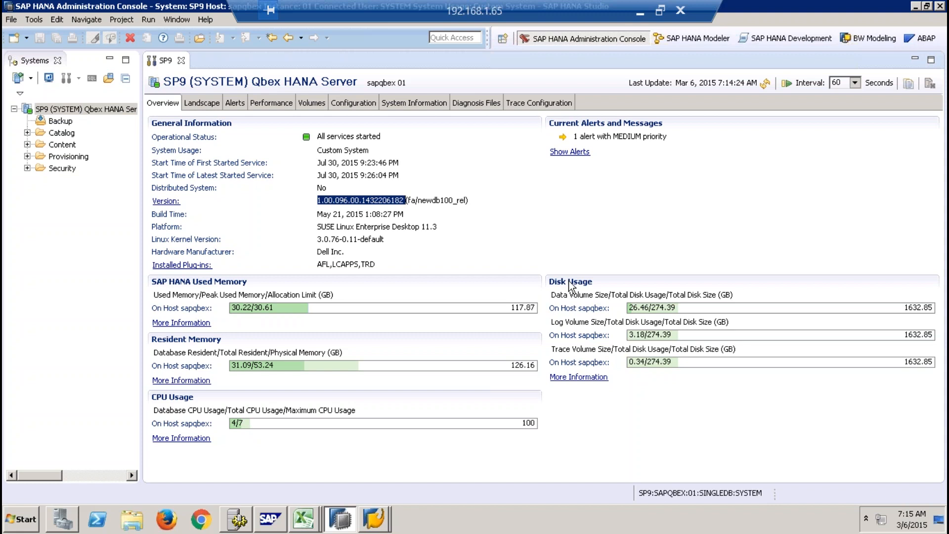
- Examine the data volume and log volume figures in the Disk Usage section of SP9's overview
{"action": "left_click_drag", "start_coordinate": [552, 295], "coordinate": [600, 295]}
{"action": "left_click_drag", "start_coordinate": [552, 322], "coordinate": [589, 322]}
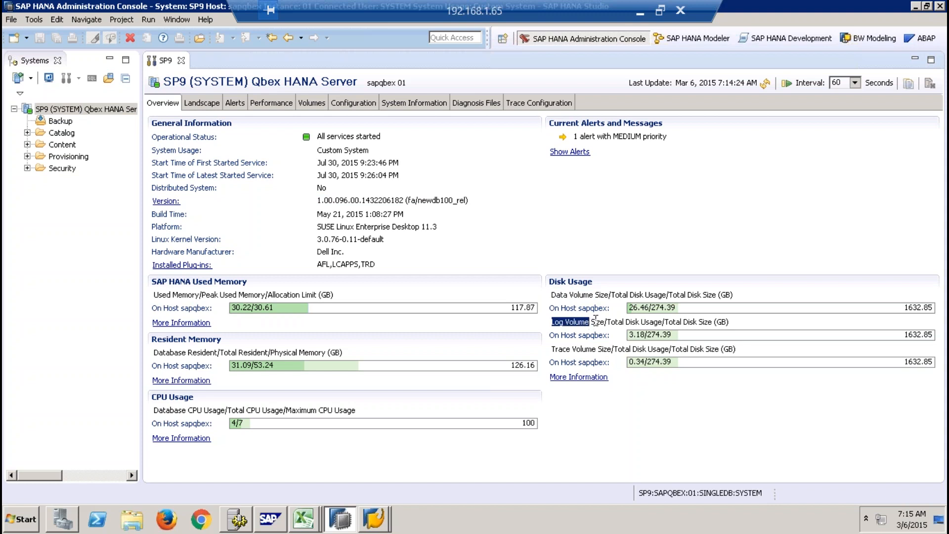
{"action": "double_click", "coordinate": [581, 295]}
{"action": "mouse_move", "coordinate": [683, 312]}
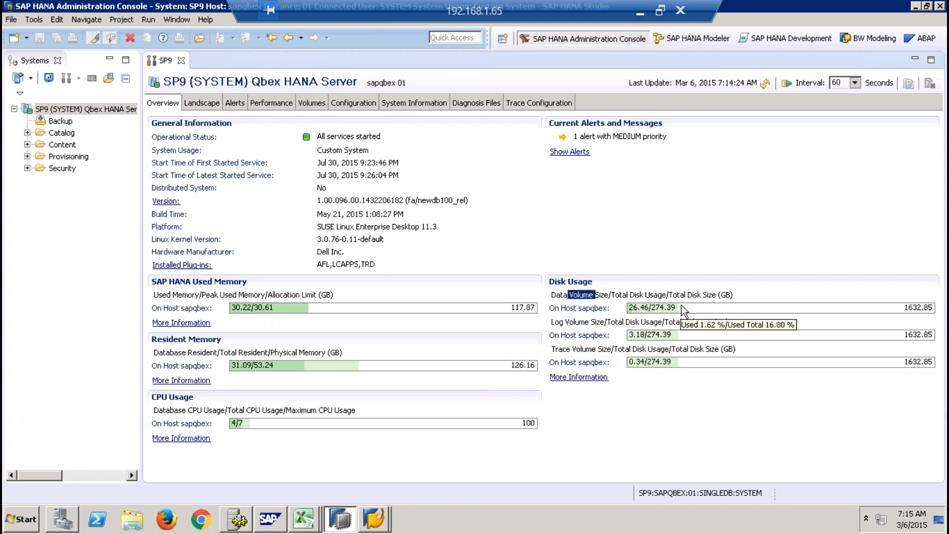
{"action": "left_click_drag", "start_coordinate": [559, 322], "coordinate": [591, 323]}
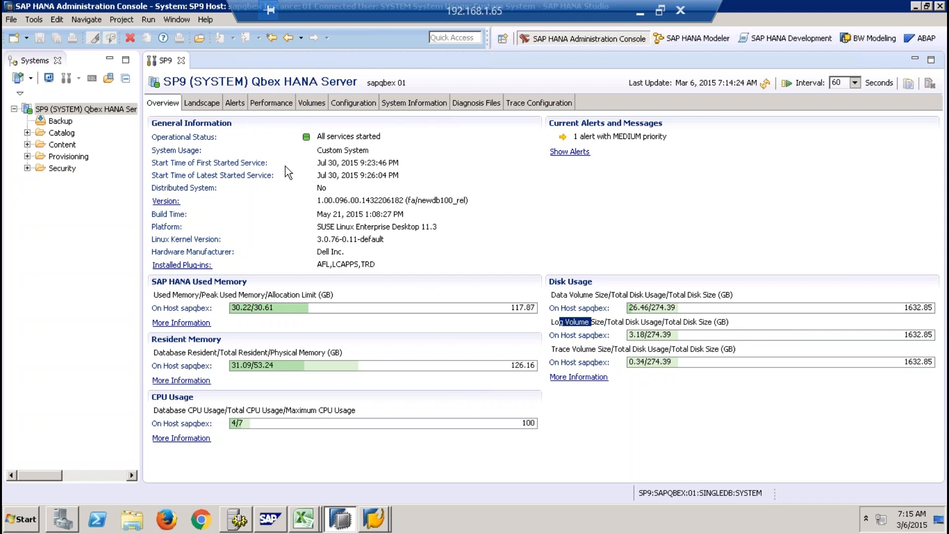
- Review SP9's landscape services, focusing on the indexserver, xsengine, dpserver and preprocessor entries
{"action": "left_click", "coordinate": [198, 103]}
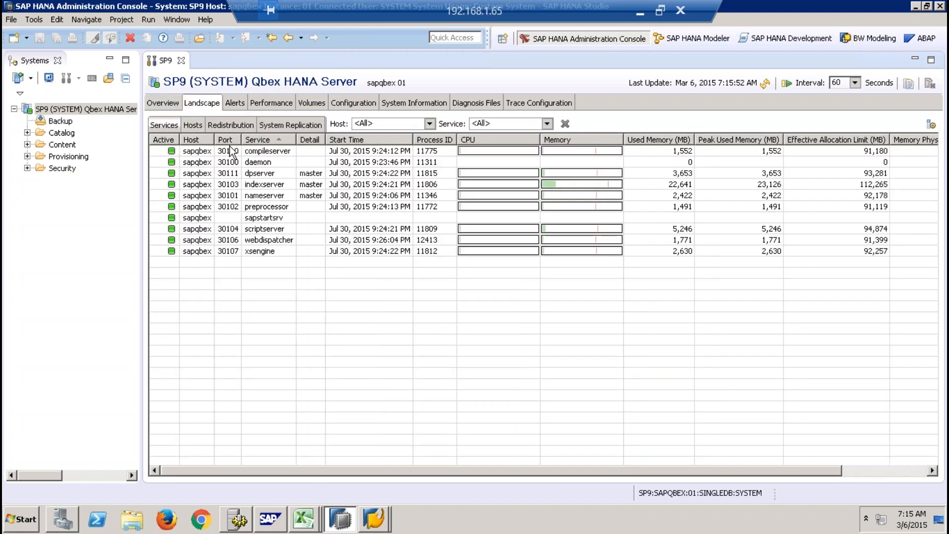
{"action": "left_click", "coordinate": [271, 185]}
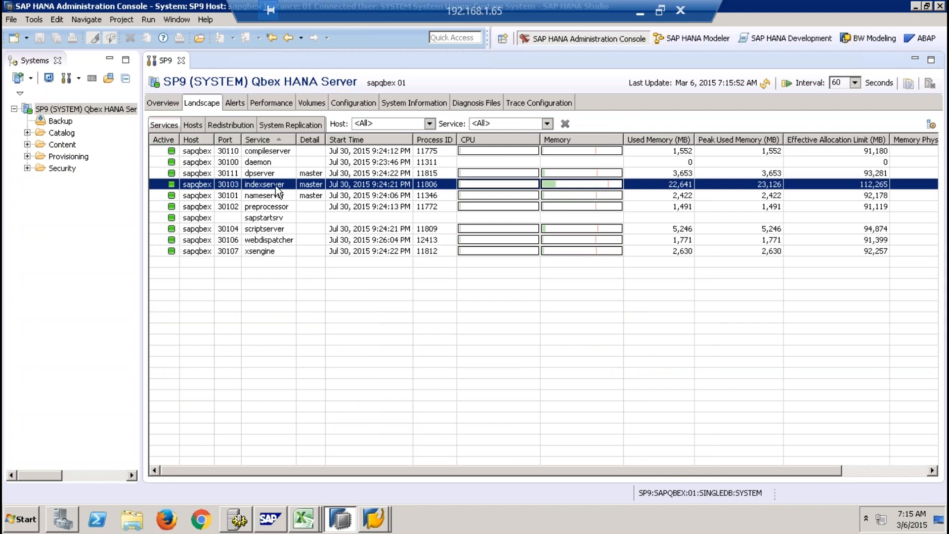
{"action": "left_click", "coordinate": [277, 253]}
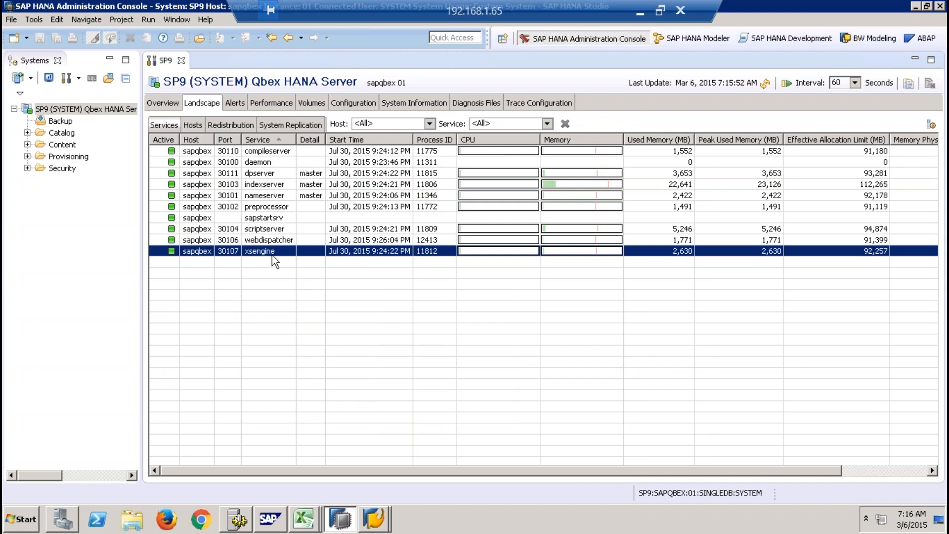
{"action": "left_click", "coordinate": [260, 174]}
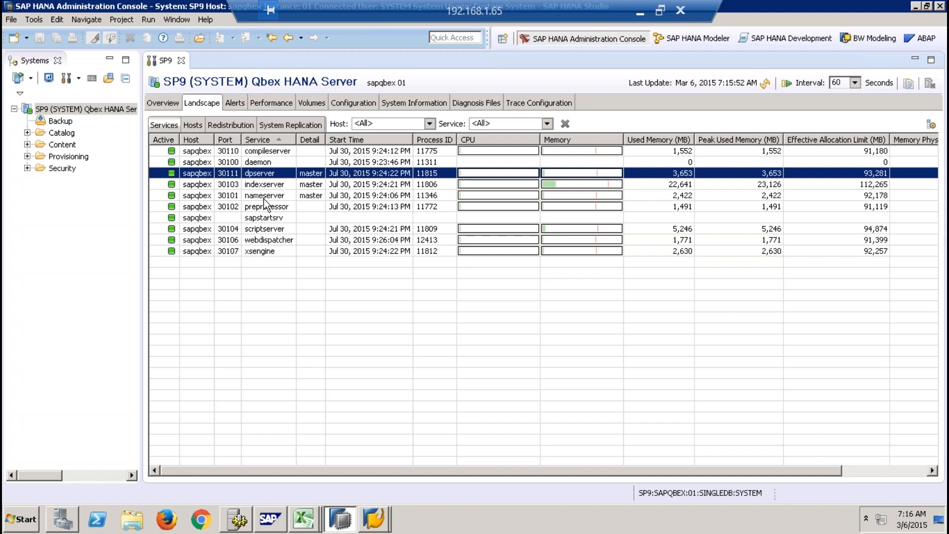
{"action": "left_click", "coordinate": [269, 251]}
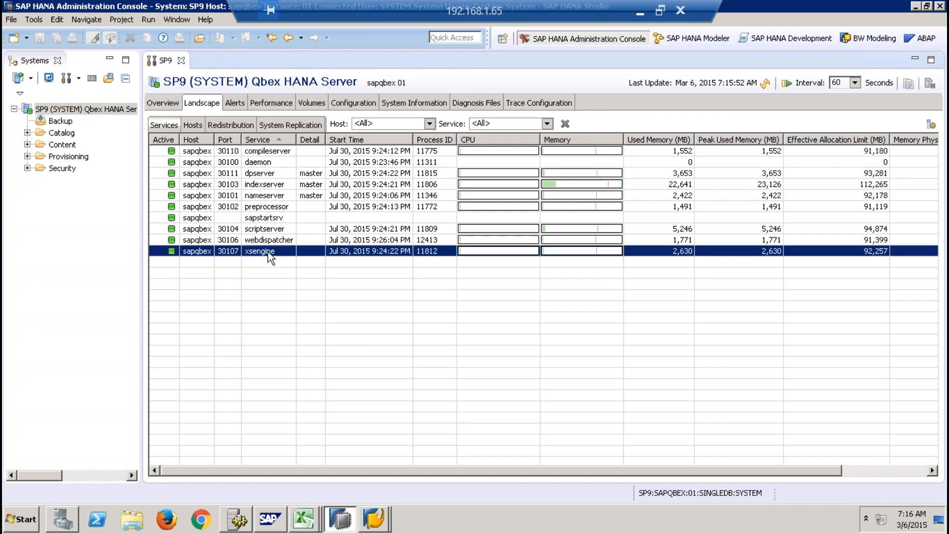
{"action": "left_click", "coordinate": [264, 189]}
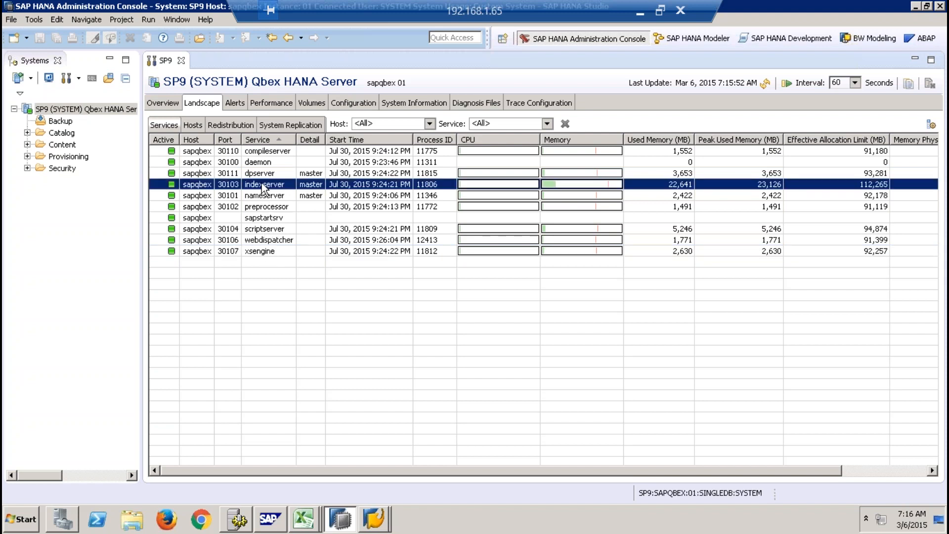
{"action": "left_click", "coordinate": [266, 206]}
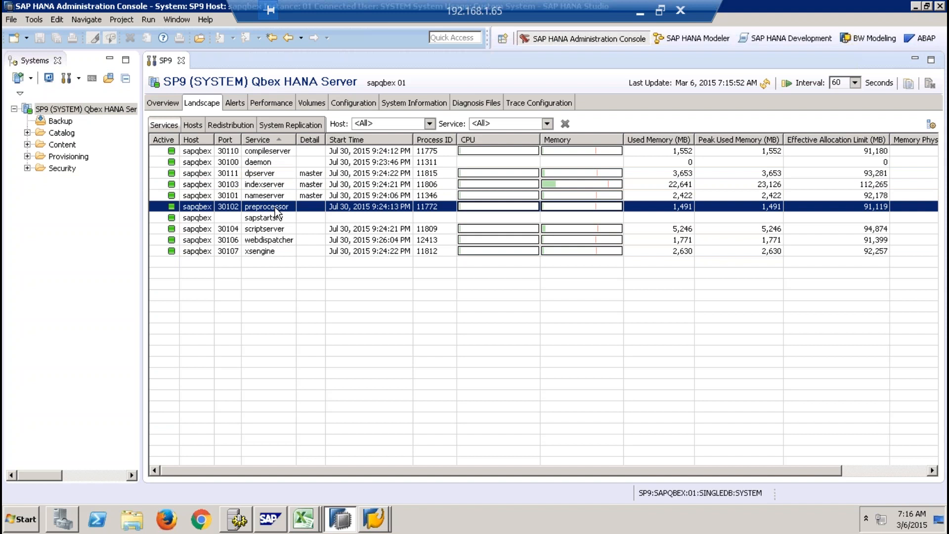
{"action": "left_click", "coordinate": [271, 185]}
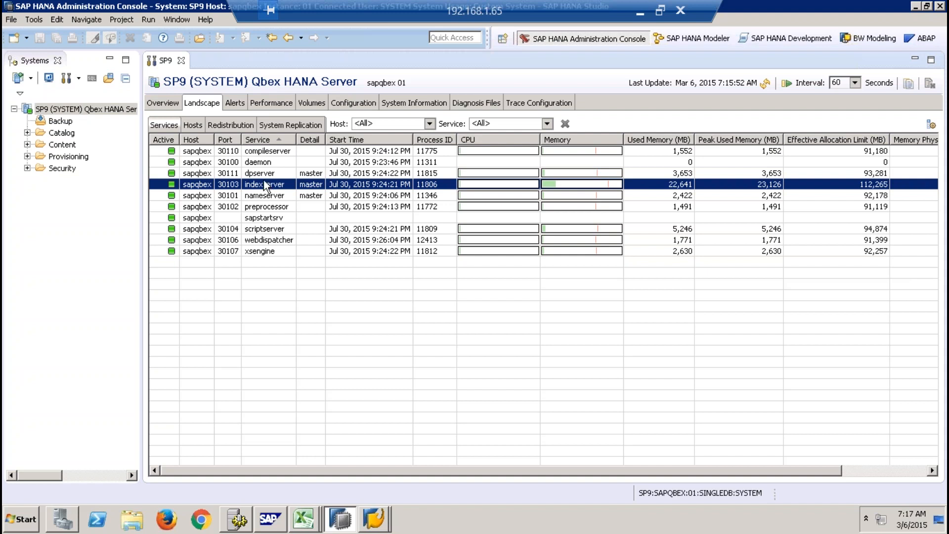
- Check the status and server roles of the sapqbex host in the landscape and glance at the system's alerts
{"action": "left_click", "coordinate": [198, 126]}
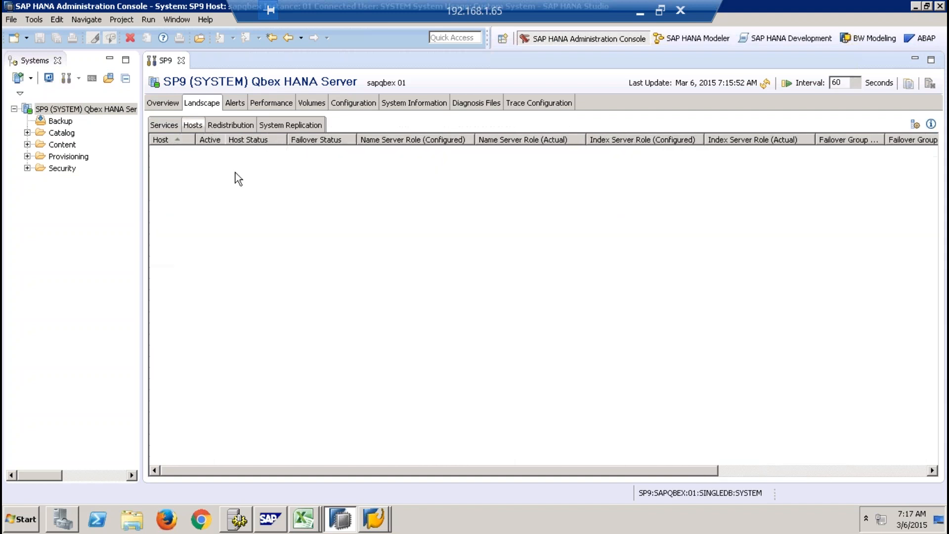
{"action": "left_click", "coordinate": [179, 152]}
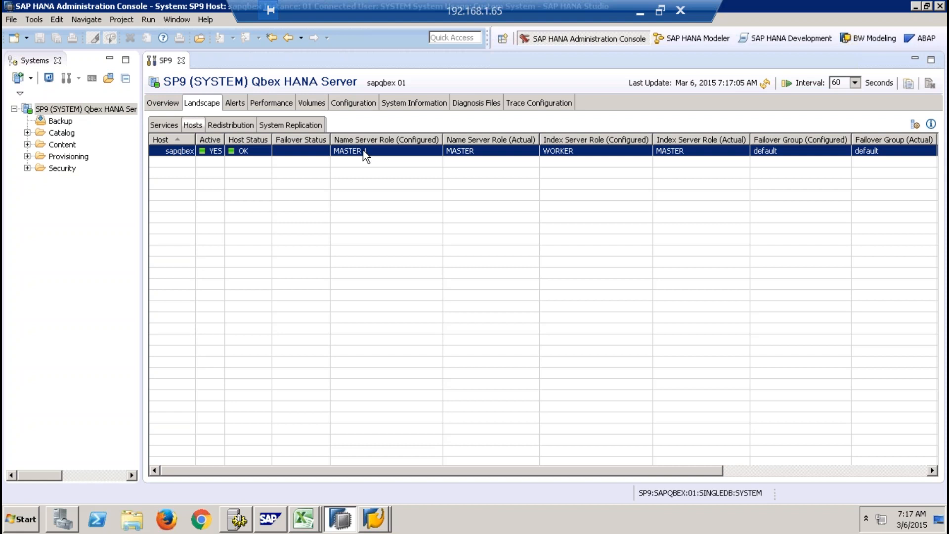
{"action": "left_click", "coordinate": [239, 101]}
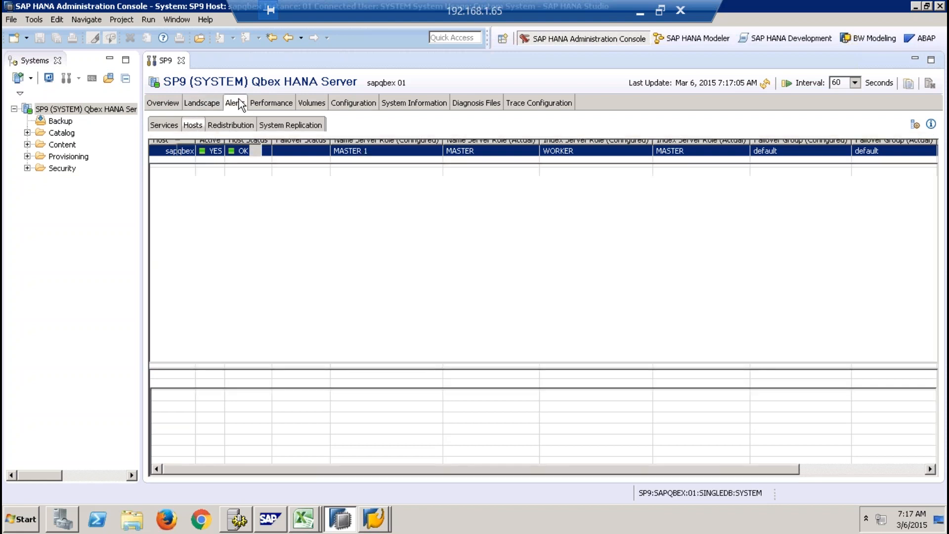
- Examine SP9's active performance threads by service, including their user, duration and thread status details
{"action": "left_click", "coordinate": [268, 105]}
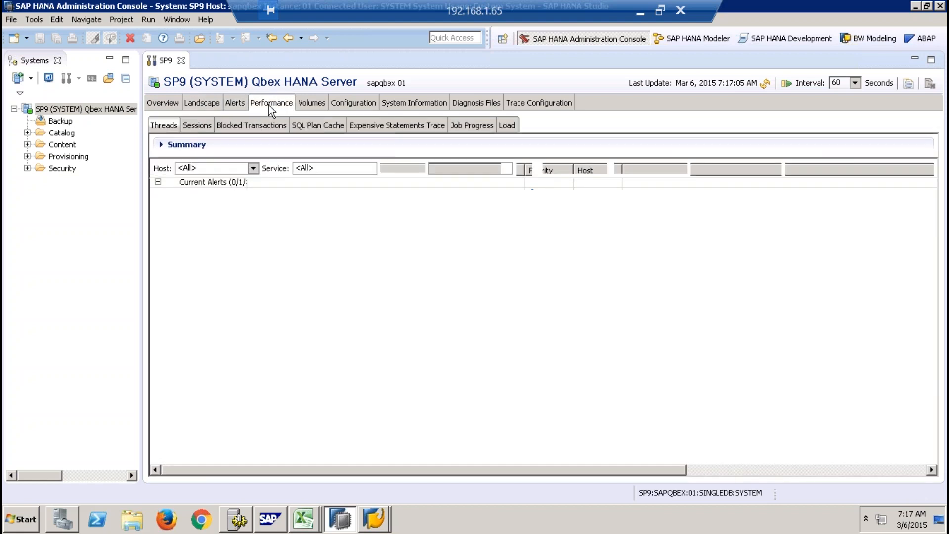
{"action": "left_click", "coordinate": [378, 221]}
{"action": "left_click", "coordinate": [255, 227]}
{"action": "left_click", "coordinate": [287, 251]}
{"action": "left_click", "coordinate": [292, 274]}
{"action": "left_click", "coordinate": [295, 297]}
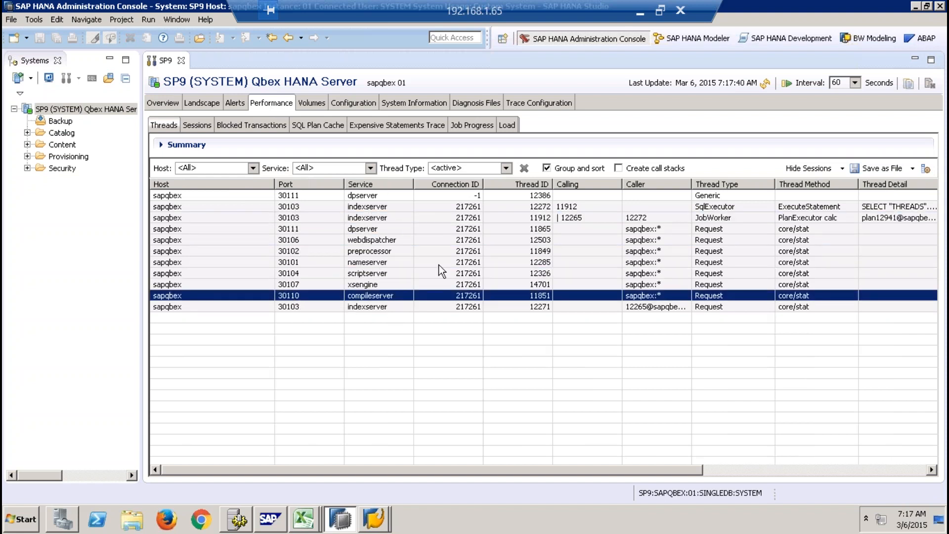
{"action": "left_click", "coordinate": [467, 266]}
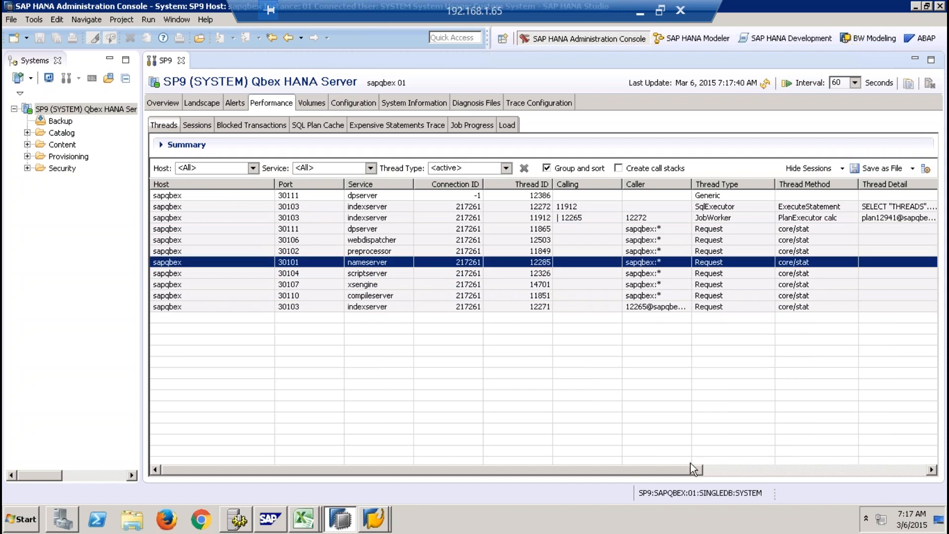
{"action": "left_click", "coordinate": [763, 470]}
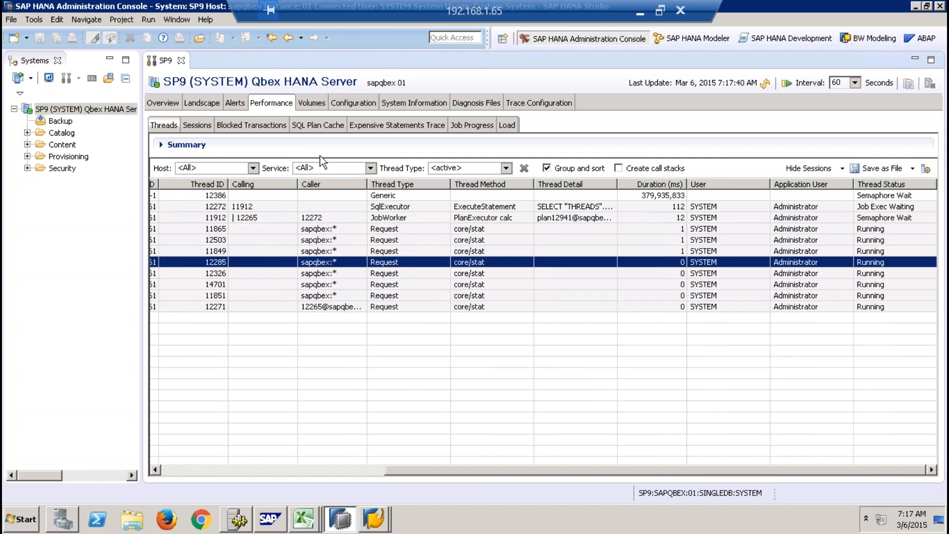
- Review SP9's SQL plan cache, expensive statements trace, job progress and load graph in the performance data
{"action": "left_click", "coordinate": [314, 126]}
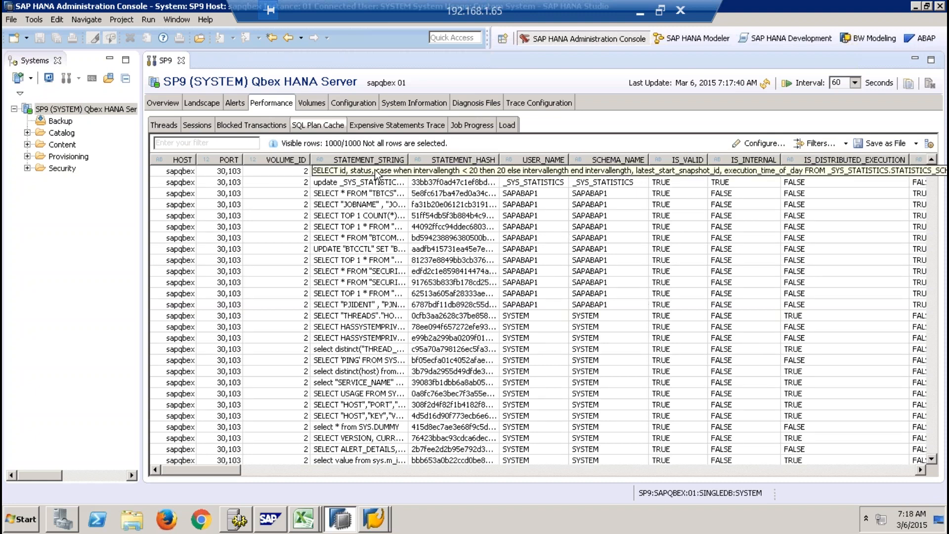
{"action": "left_click", "coordinate": [391, 127]}
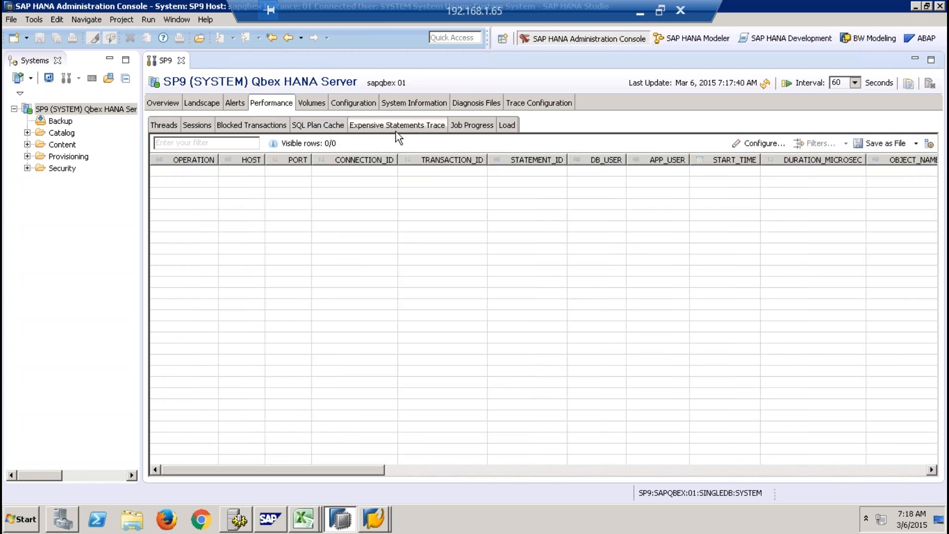
{"action": "left_click", "coordinate": [464, 125]}
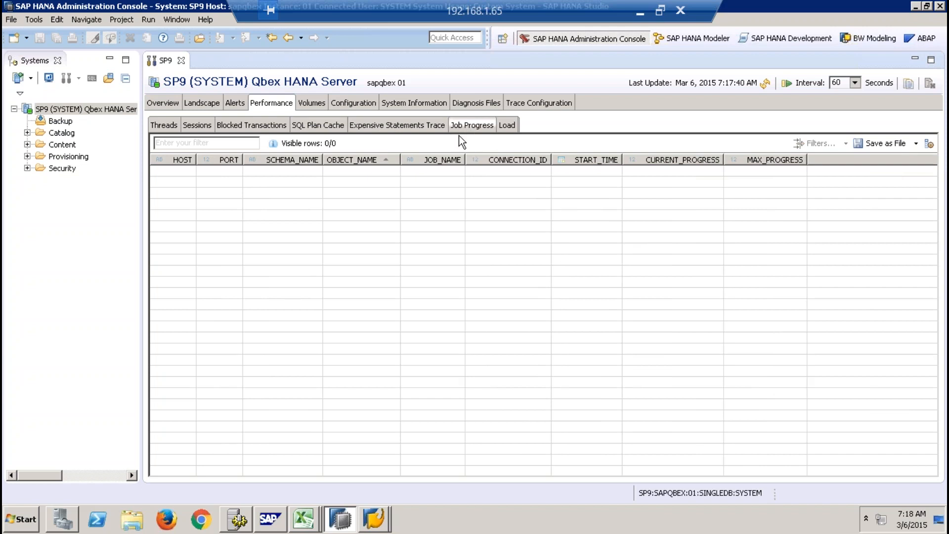
{"action": "left_click", "coordinate": [508, 125]}
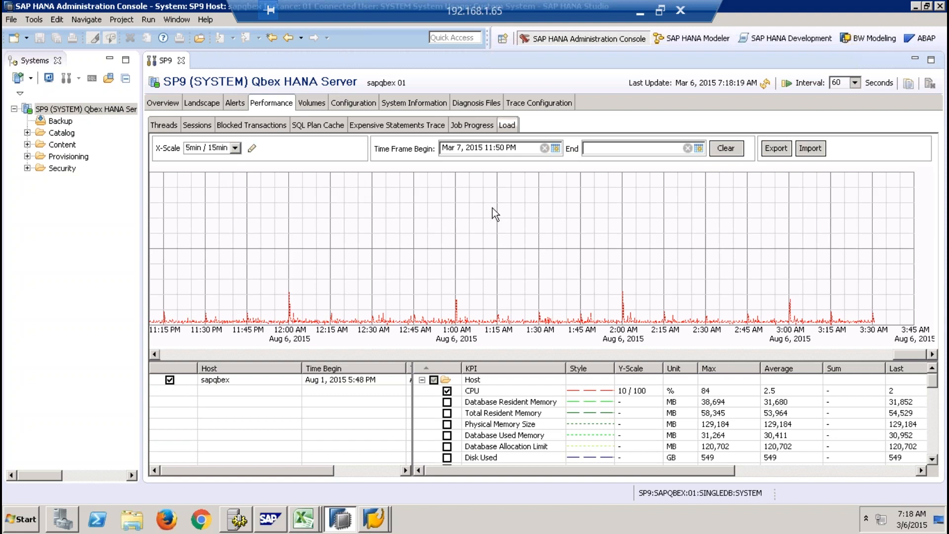
- Expand the indexserver's volumes by service and inspect the files of its Data and Log volumes
{"action": "left_click", "coordinate": [312, 103]}
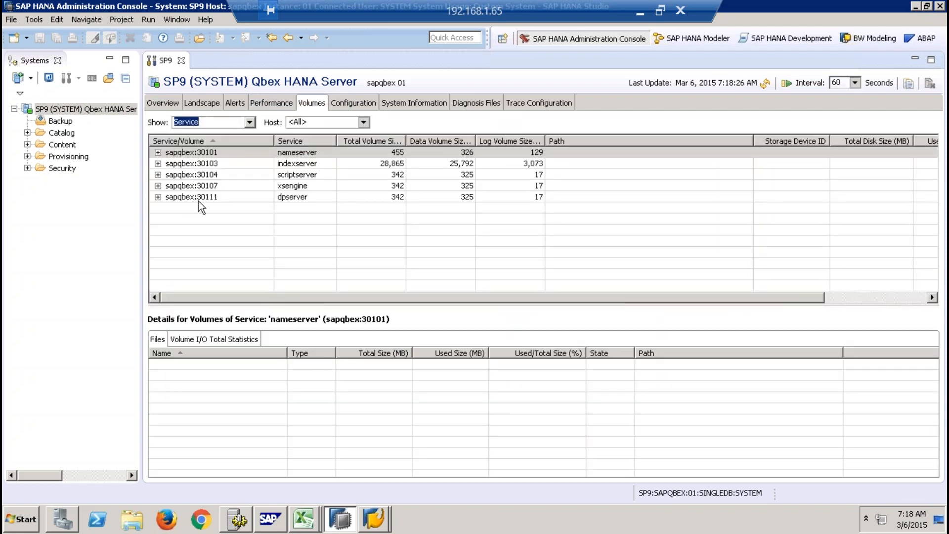
{"action": "left_click", "coordinate": [299, 163]}
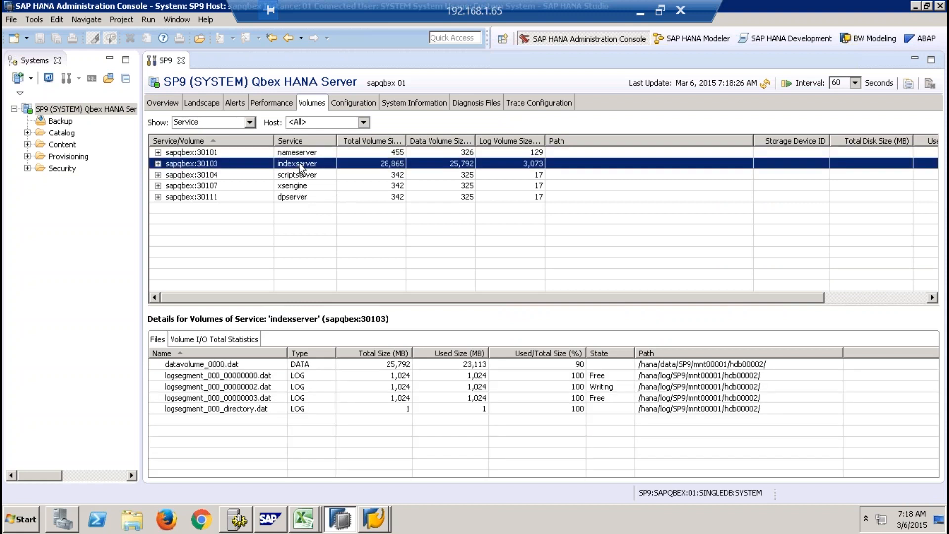
{"action": "left_click", "coordinate": [161, 164]}
{"action": "left_click", "coordinate": [188, 174]}
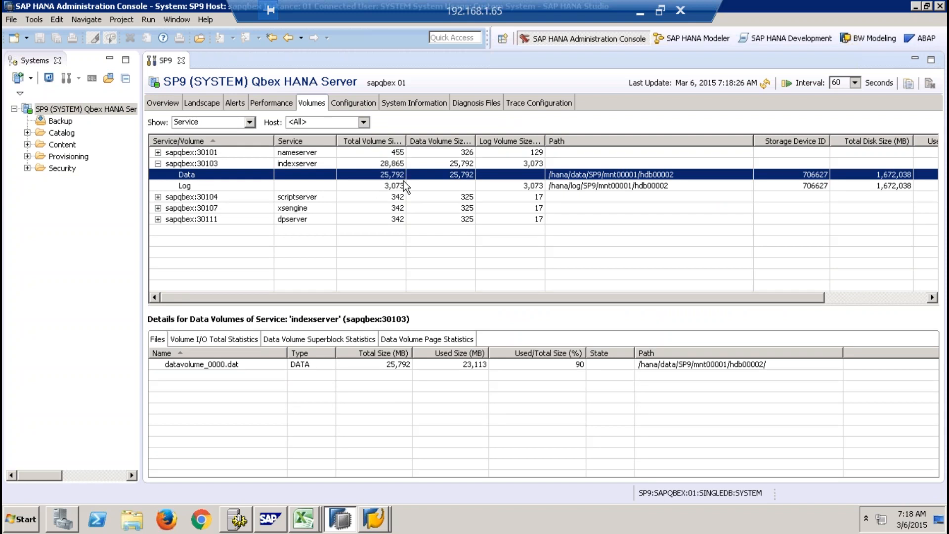
{"action": "left_click", "coordinate": [355, 187]}
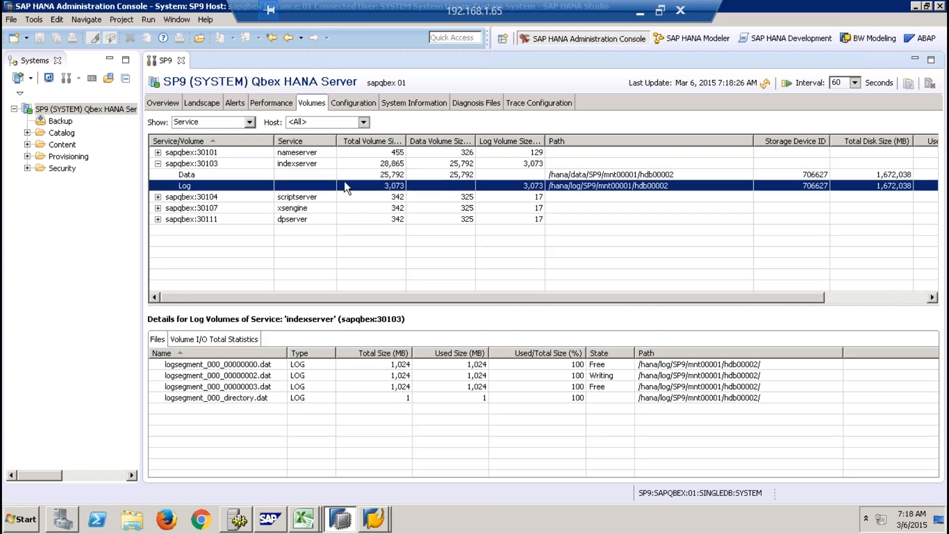
- Filter SP9's configuration parameters by "savepoint" and select savepoint_interval_s in the persistence section of global.ini
{"action": "left_click", "coordinate": [355, 102]}
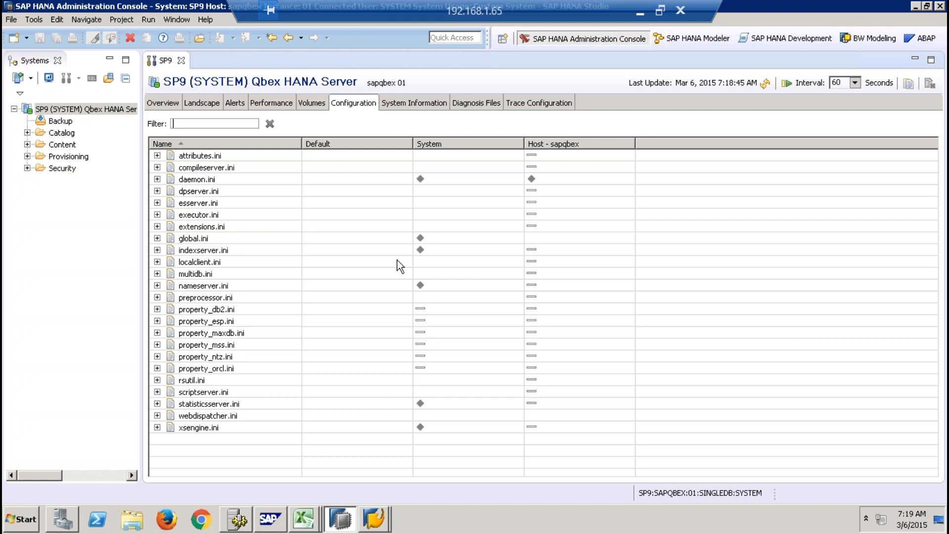
{"action": "type", "text": "savep"}
{"action": "type", "text": "oint"}
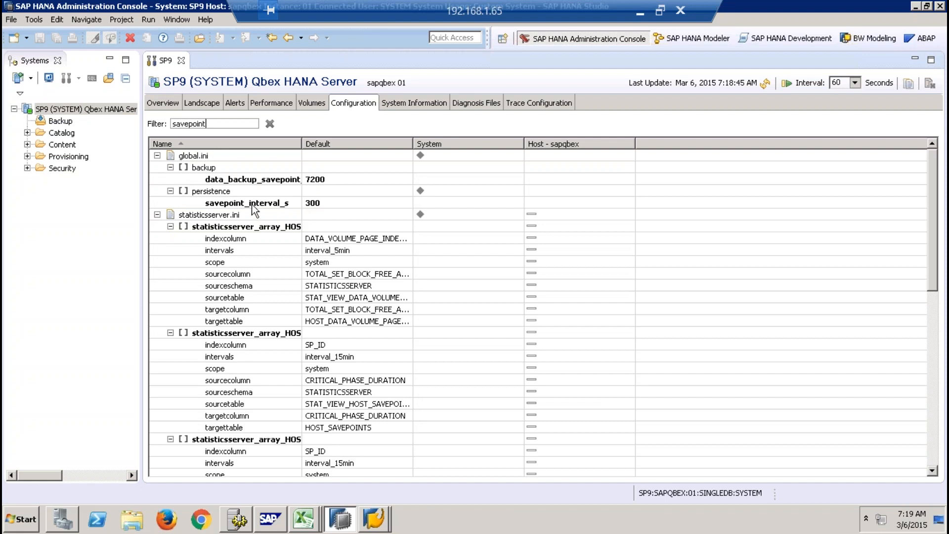
{"action": "left_click", "coordinate": [237, 204]}
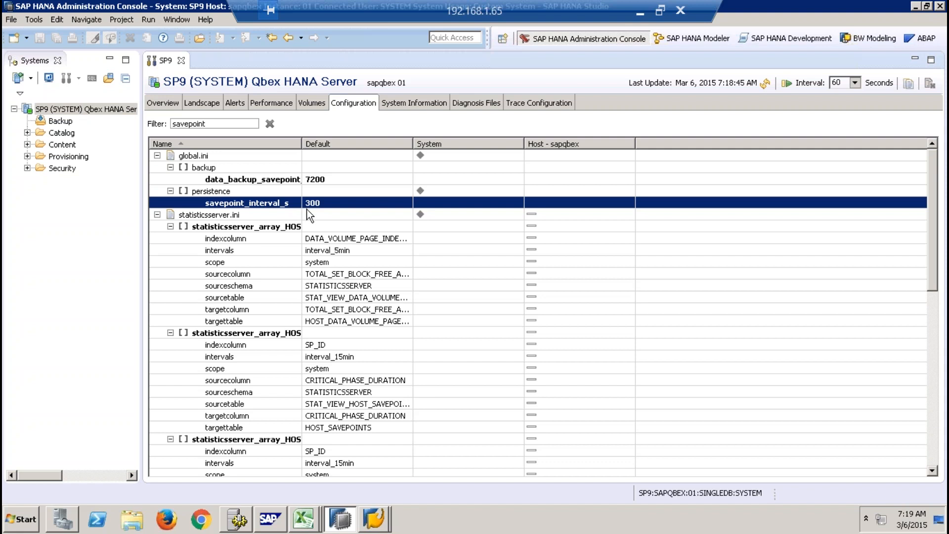
- Filter the configuration parameters by "mergedog" instead and select the mergedog section of indexserver.ini
{"action": "left_click_drag", "start_coordinate": [229, 124], "coordinate": [157, 124]}
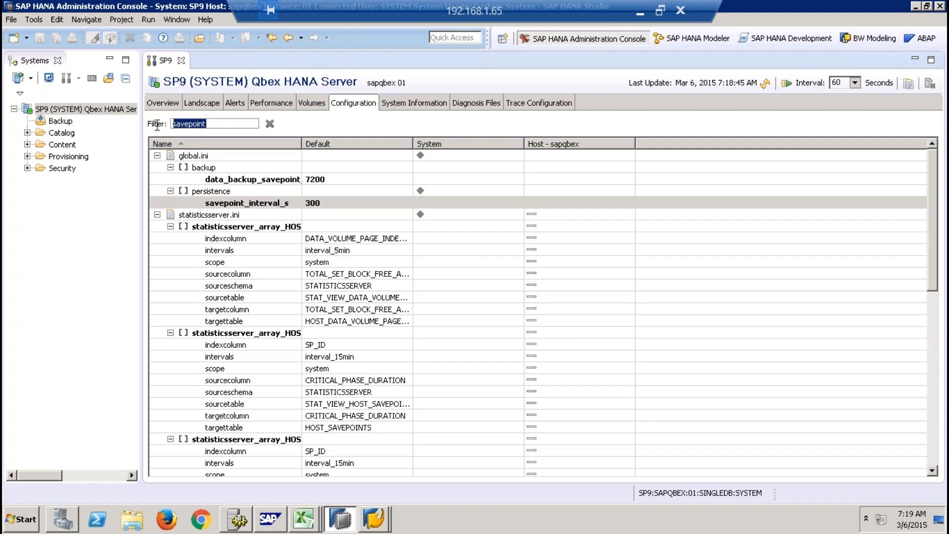
{"action": "key", "text": "BackSpace"}
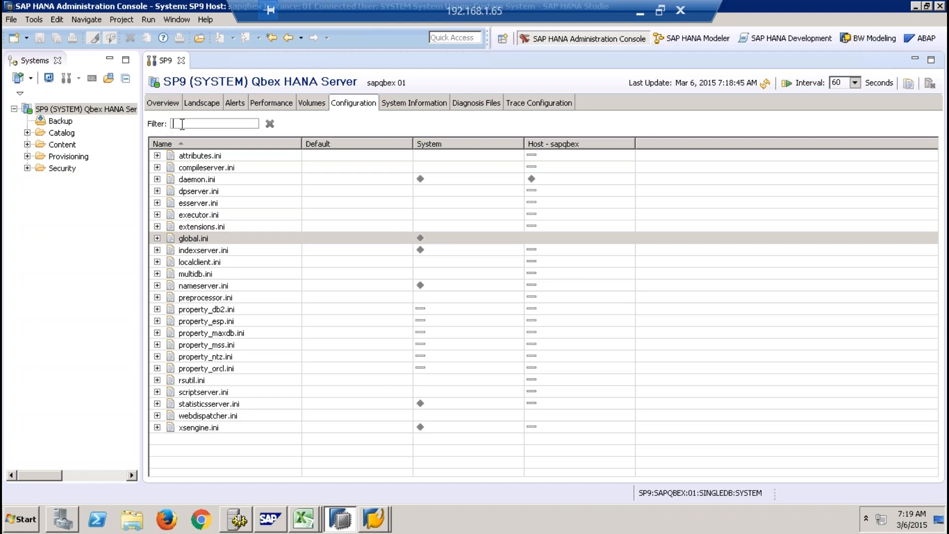
{"action": "type", "text": "mergedog"}
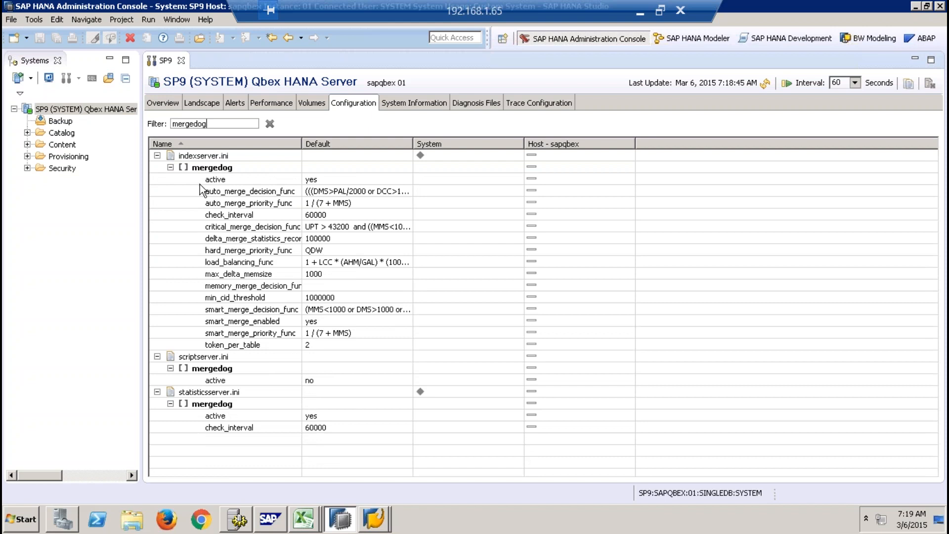
{"action": "left_click", "coordinate": [211, 169]}
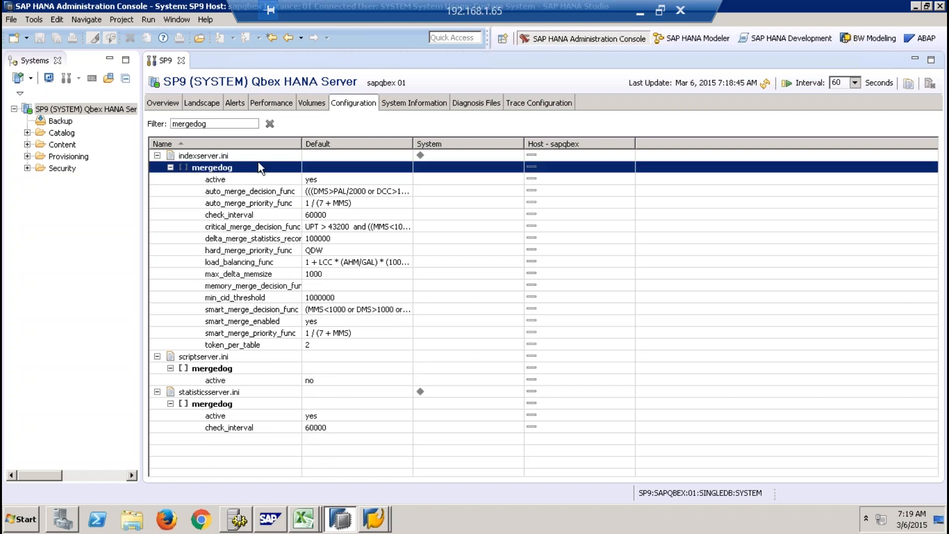
- Widen the Name and Default columns to read the default of indexserver.ini's auto_merge_decision_func parameter
{"action": "left_click_drag", "start_coordinate": [300, 144], "coordinate": [398, 143]}
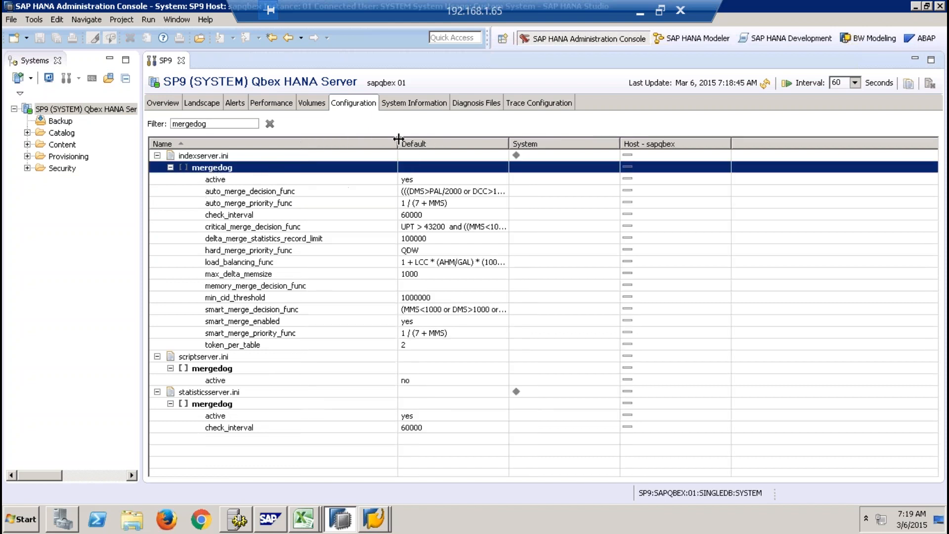
{"action": "left_click", "coordinate": [269, 193]}
{"action": "left_click_drag", "start_coordinate": [509, 145], "coordinate": [693, 141]}
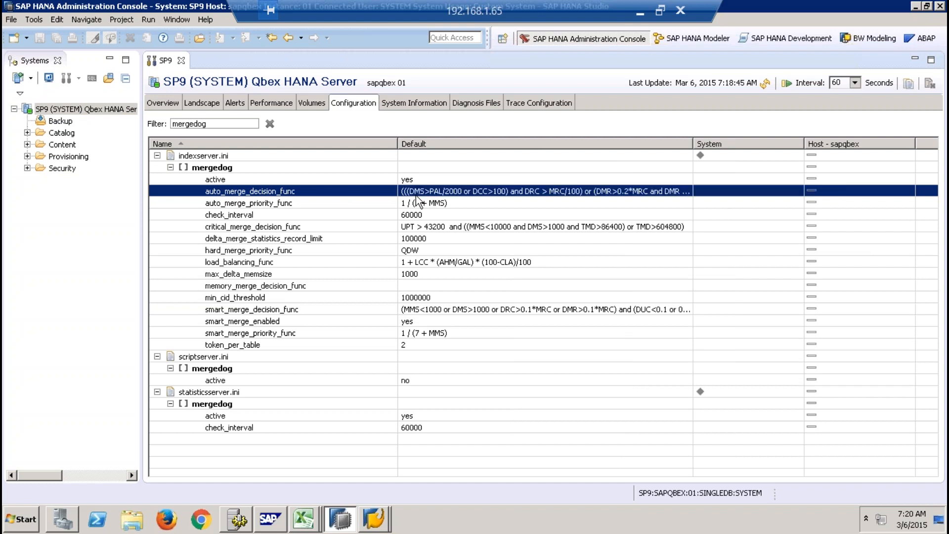
- Open auto_merge_decision_func of indexserver.ini for changing, read its full default value and close it without saving
{"action": "right_click", "coordinate": [472, 185]}
{"action": "left_click", "coordinate": [348, 192]}
{"action": "right_click", "coordinate": [348, 193]}
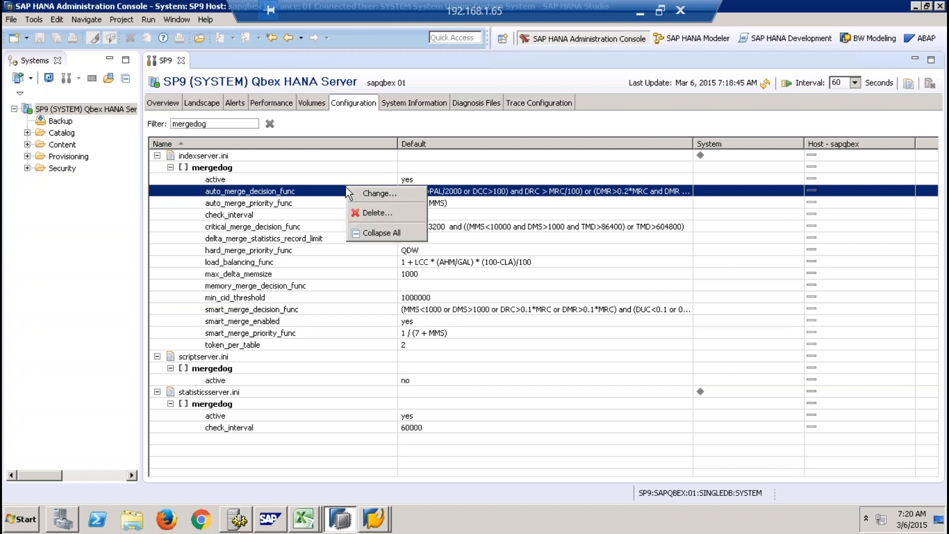
{"action": "left_click", "coordinate": [378, 194]}
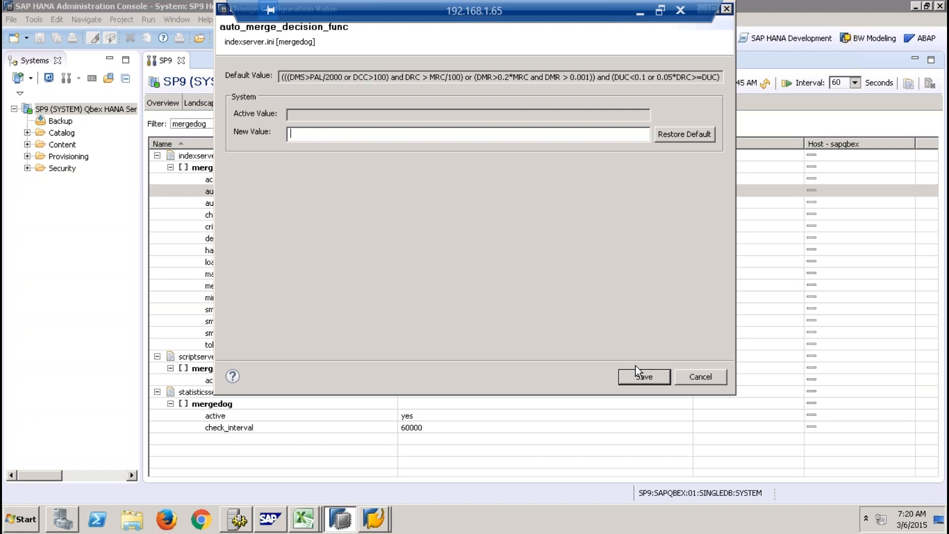
{"action": "left_click", "coordinate": [695, 377]}
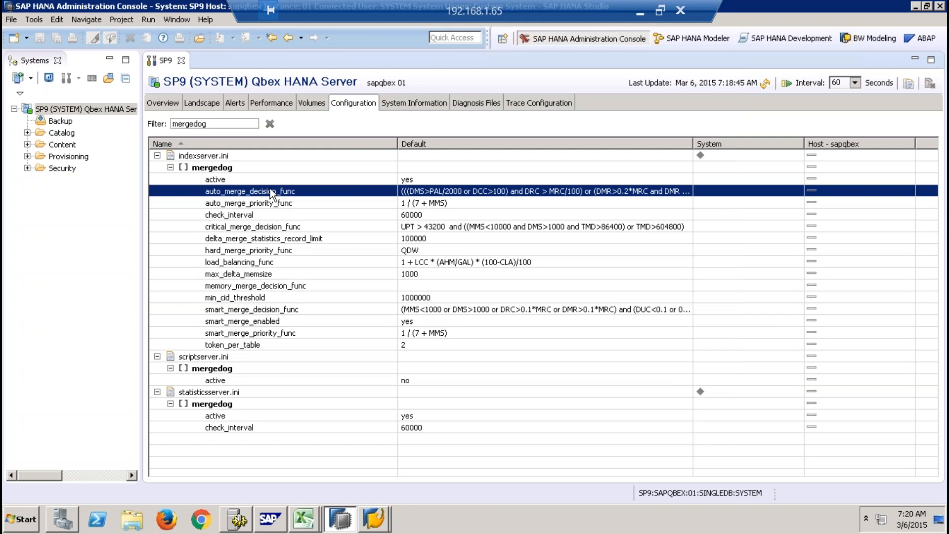
- Compare the default formulas of auto_merge_decision_func and smart_merge_decision_func in the mergedog section of indexserver.ini
{"action": "left_click", "coordinate": [244, 309]}
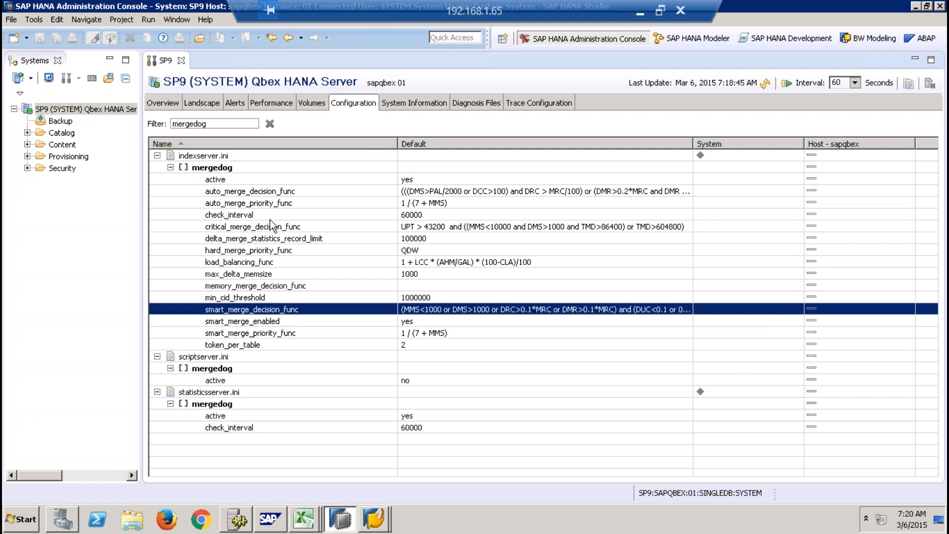
{"action": "left_click", "coordinate": [266, 190]}
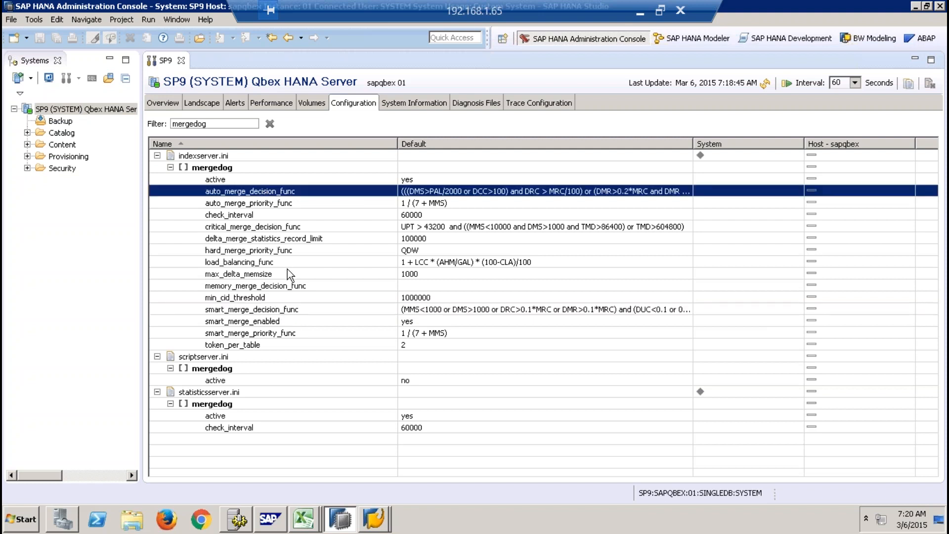
{"action": "left_click", "coordinate": [286, 309]}
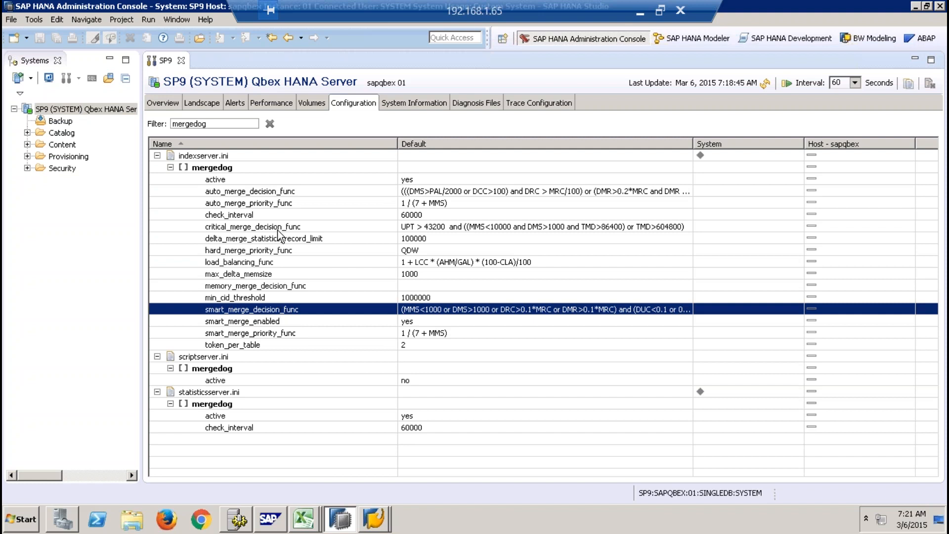
{"action": "left_click", "coordinate": [265, 194]}
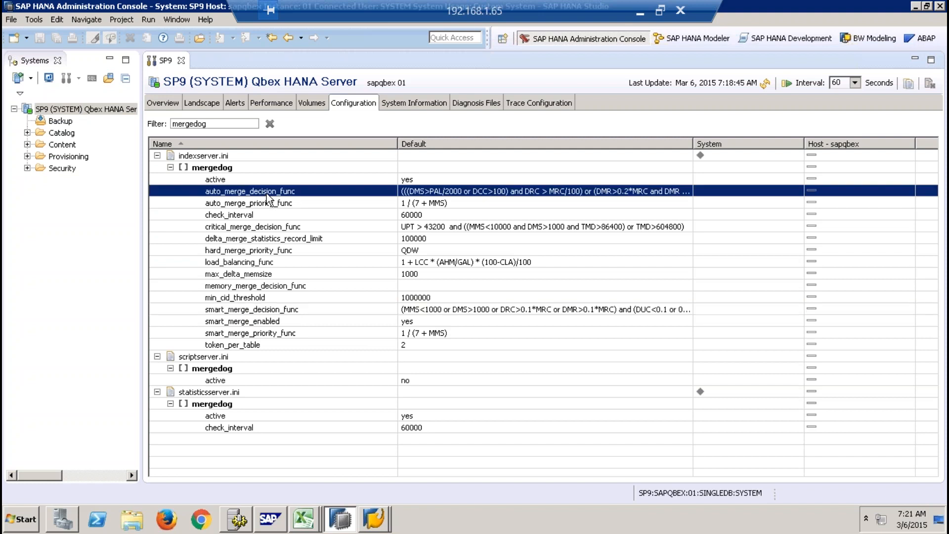
{"action": "left_click", "coordinate": [268, 311]}
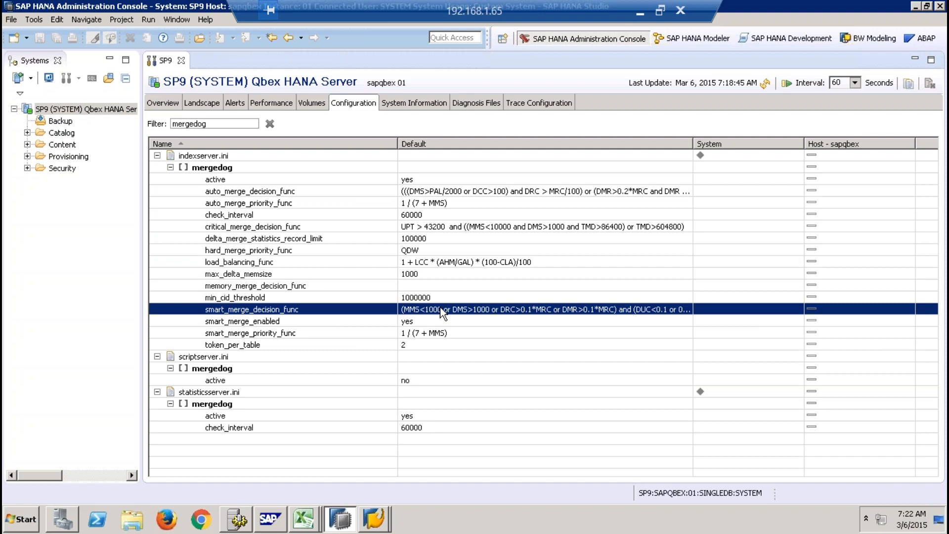
{"action": "left_click", "coordinate": [427, 191]}
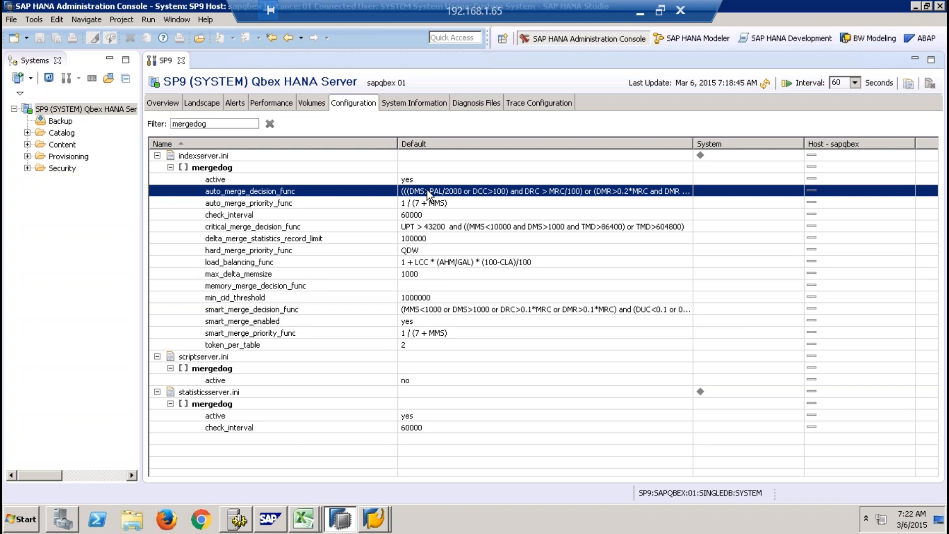
{"action": "left_click", "coordinate": [230, 168]}
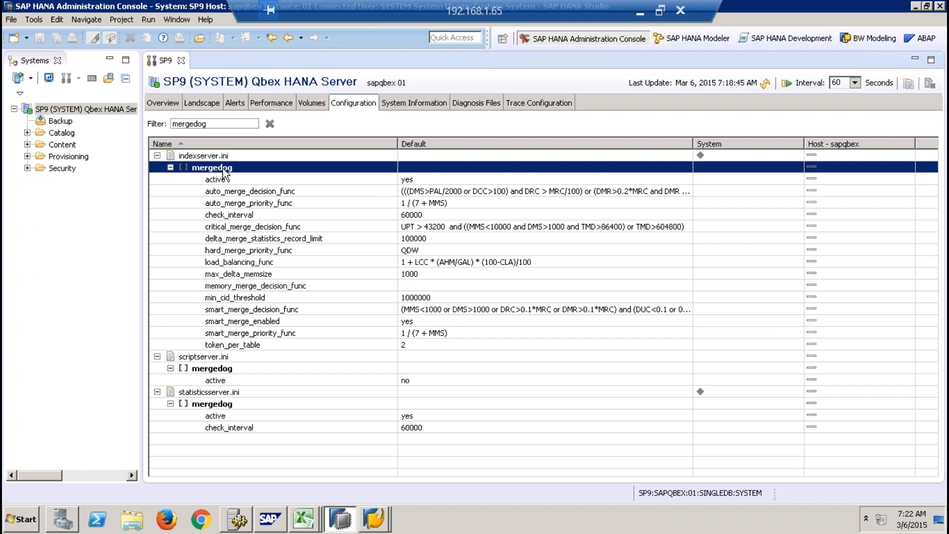
{"action": "left_click", "coordinate": [253, 193]}
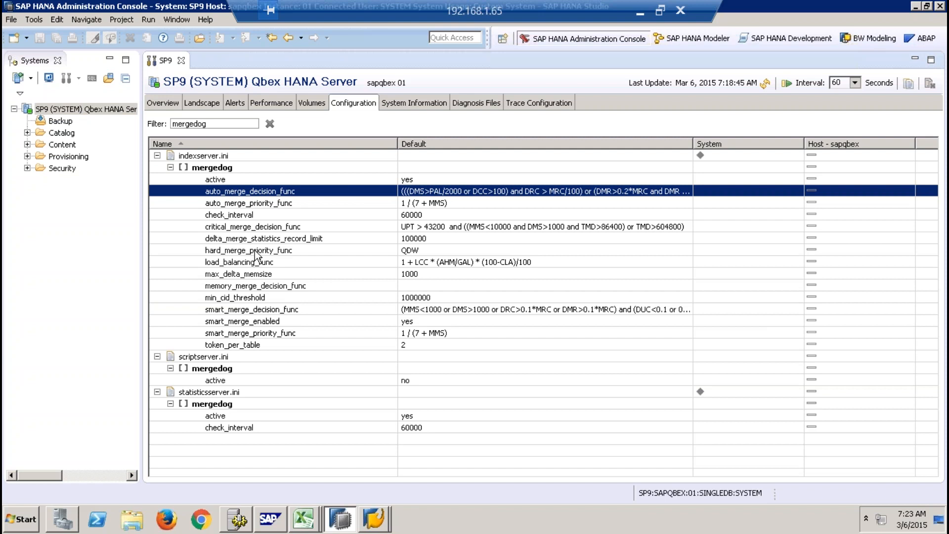
{"action": "left_click", "coordinate": [224, 311]}
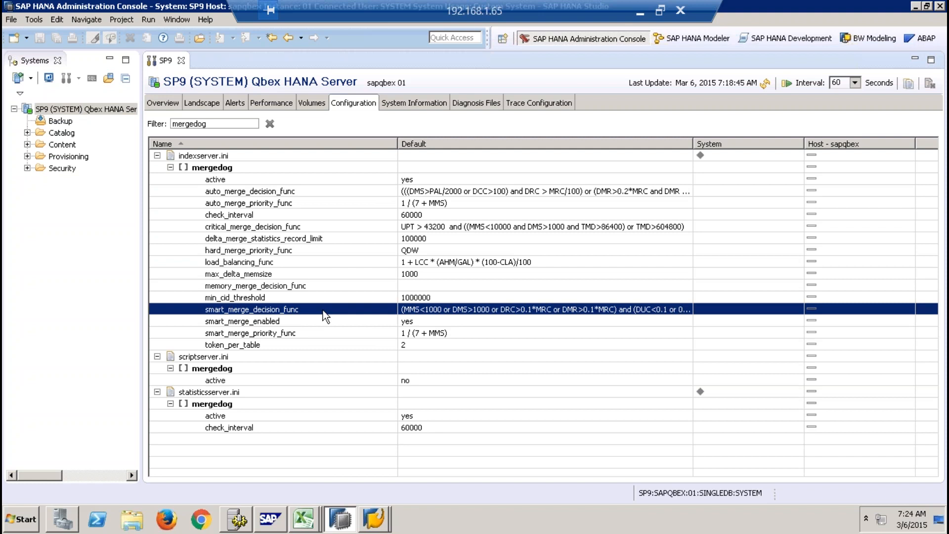
- Clear the mergedog filter and expand the application_container section of xsengine.ini
{"action": "left_click_drag", "start_coordinate": [211, 123], "coordinate": [132, 121]}
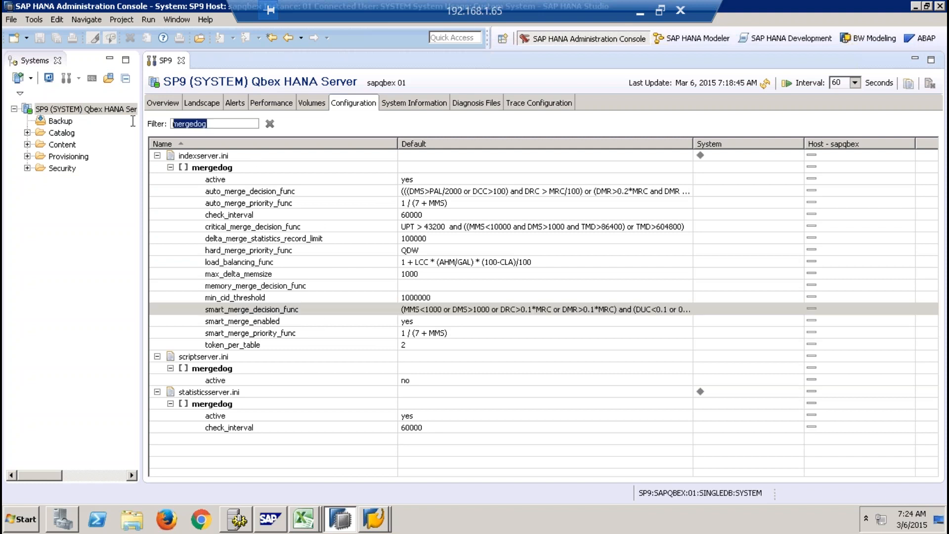
{"action": "key", "text": "BackSpace"}
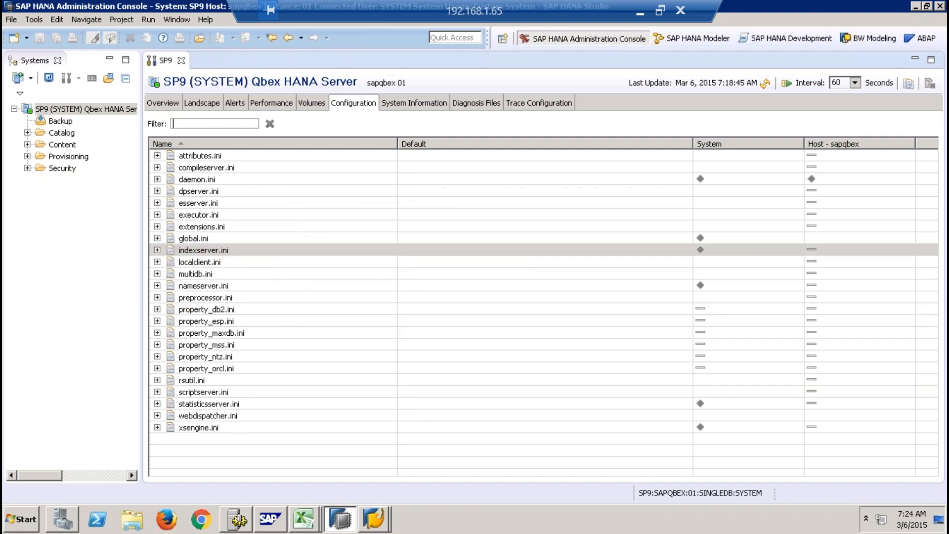
{"action": "left_click", "coordinate": [203, 429]}
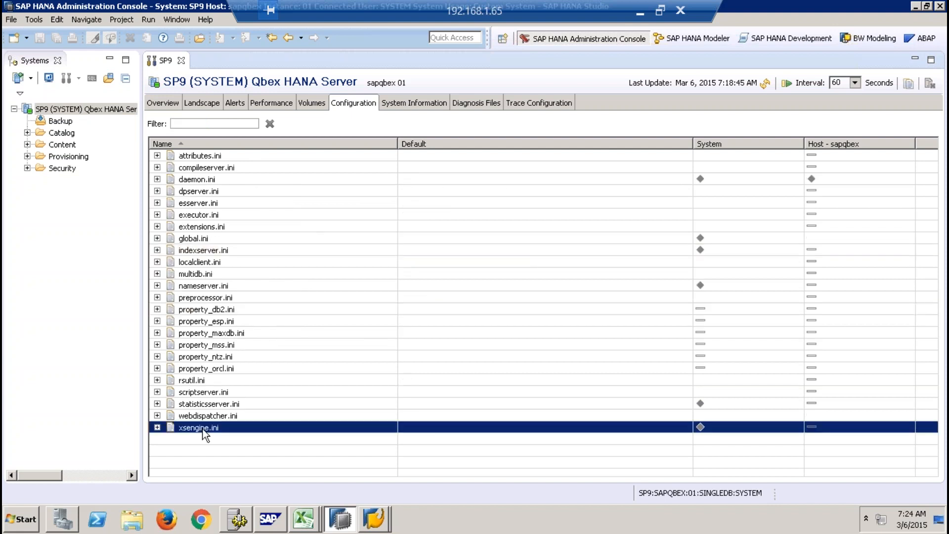
{"action": "left_click", "coordinate": [158, 428]}
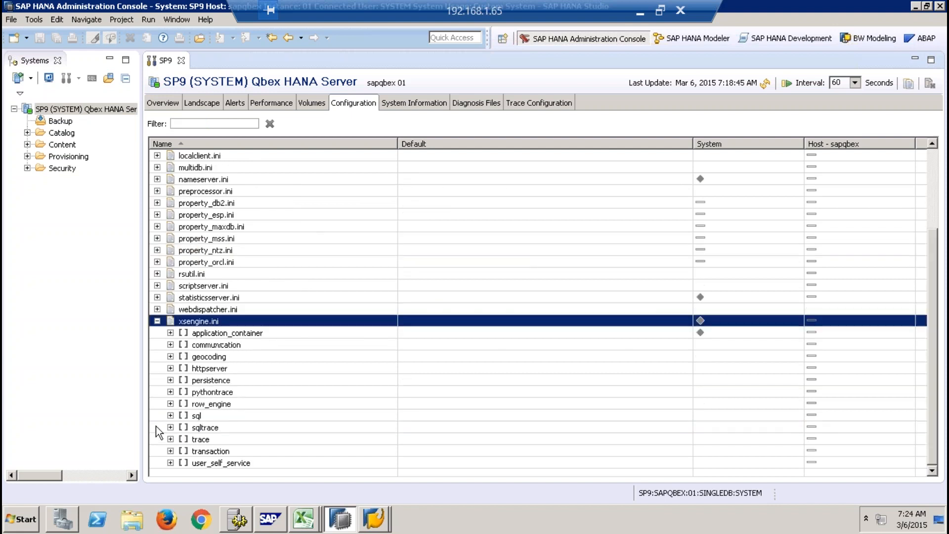
{"action": "left_click", "coordinate": [170, 333]}
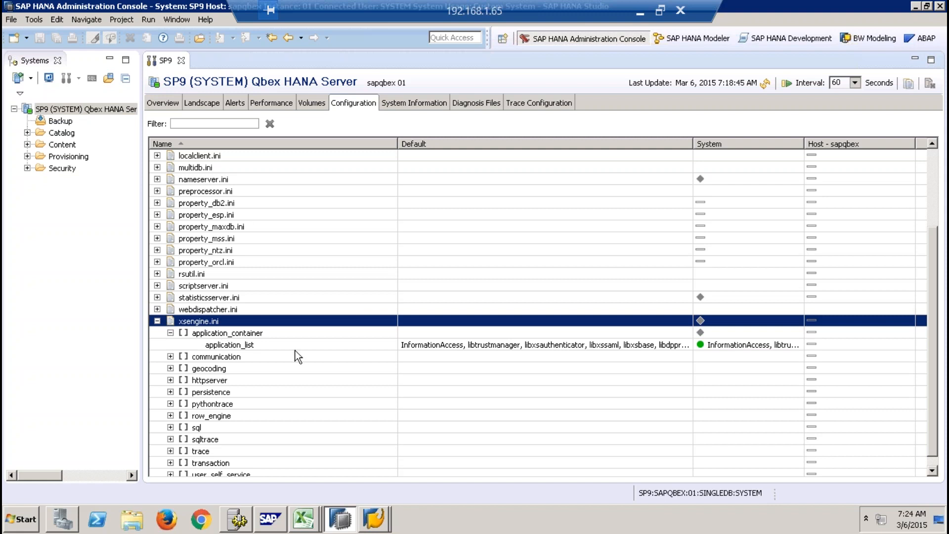
- Open application_list for changing, compare its default with the system value ending in libxsdxc, and close it without saving
{"action": "left_click", "coordinate": [274, 345]}
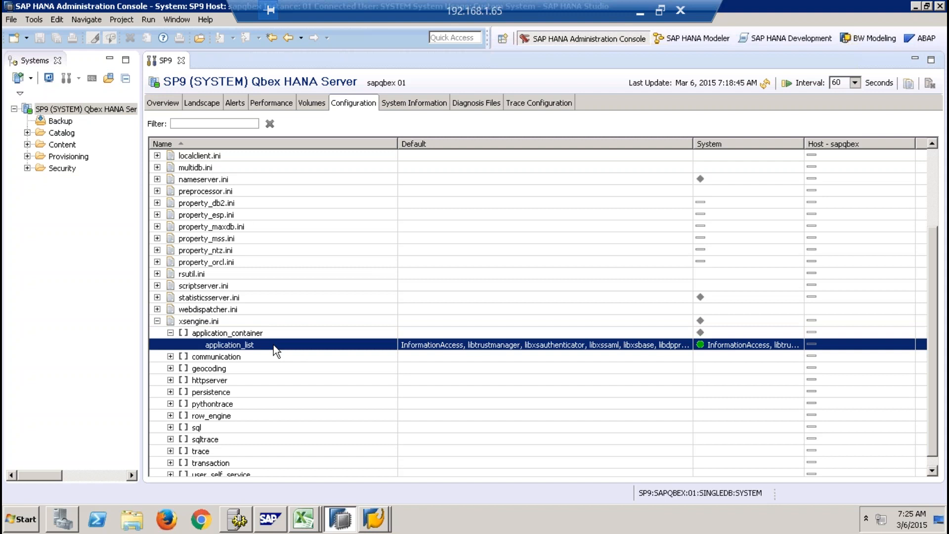
{"action": "right_click", "coordinate": [274, 345]}
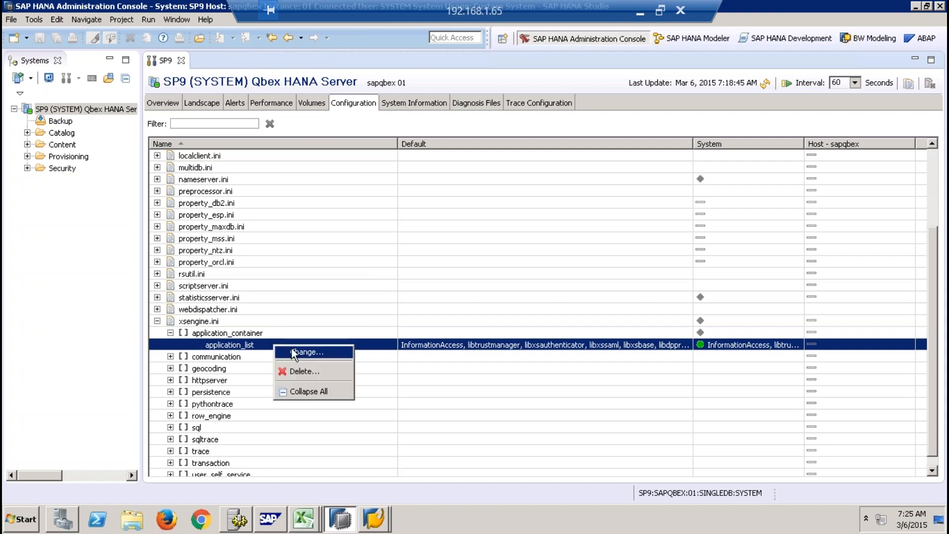
{"action": "left_click", "coordinate": [292, 348]}
{"action": "left_click_drag", "start_coordinate": [333, 77], "coordinate": [627, 78]}
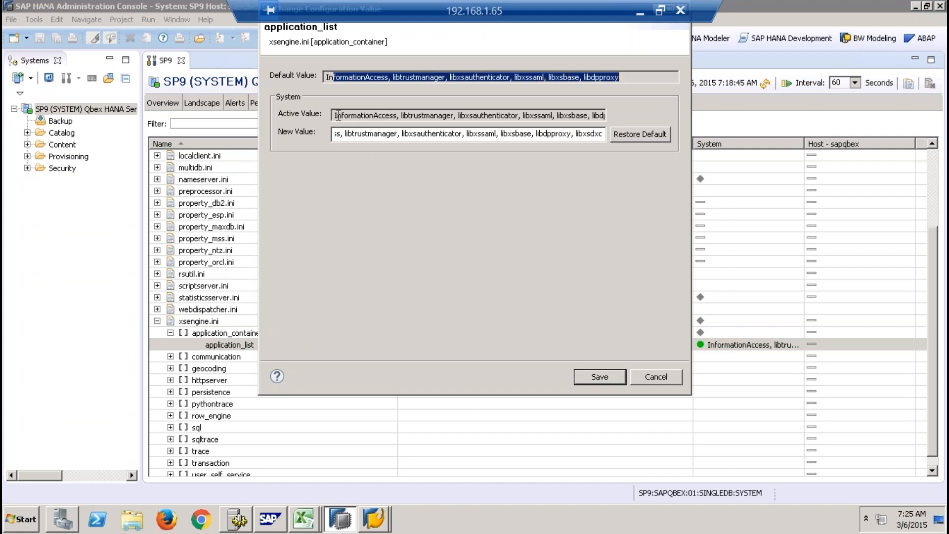
{"action": "left_click", "coordinate": [337, 133]}
{"action": "left_click_drag", "start_coordinate": [337, 133], "coordinate": [558, 133]}
{"action": "left_click_drag", "start_coordinate": [499, 134], "coordinate": [697, 133]}
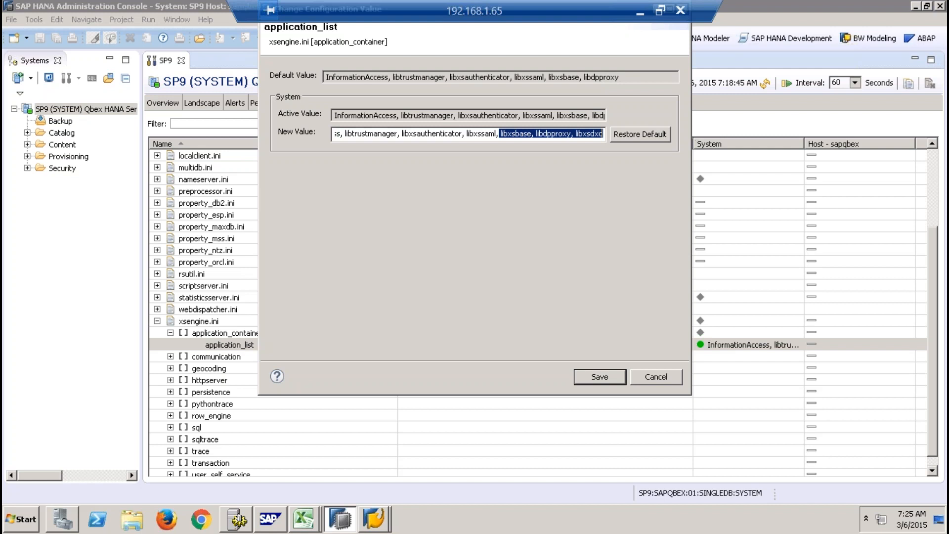
{"action": "left_click_drag", "start_coordinate": [574, 134], "coordinate": [607, 134]}
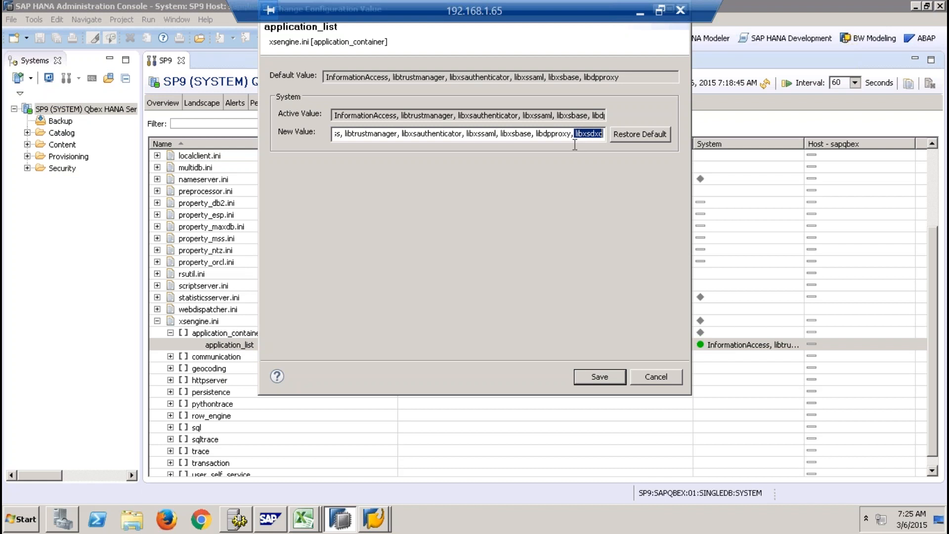
{"action": "left_click", "coordinate": [660, 375]}
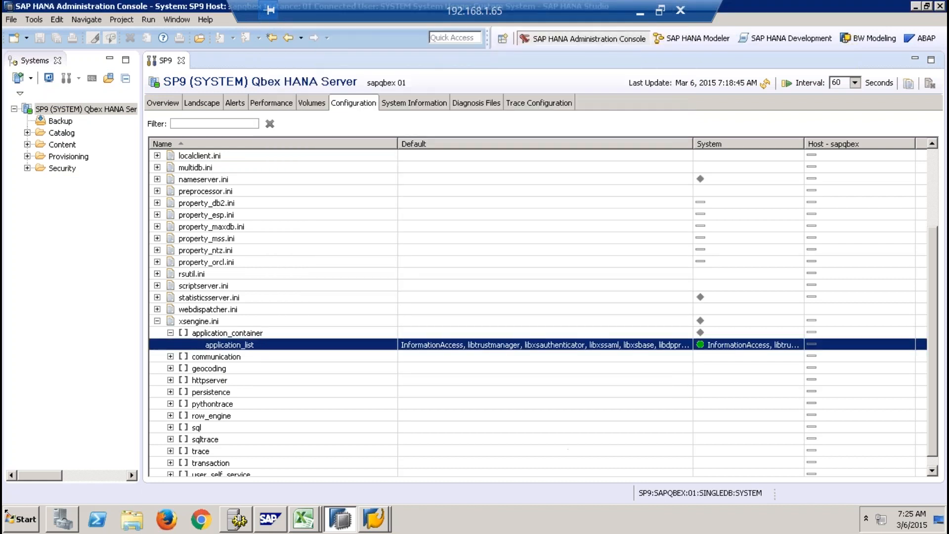
- Open Notepad and write "index server" and "xsengine" on separate lines with a blank line between them
{"action": "left_click", "coordinate": [20, 519]}
{"action": "left_click", "coordinate": [79, 239]}
{"action": "type", "text": "index server"}
{"action": "key", "text": "Return"}
{"action": "key", "text": "Return"}
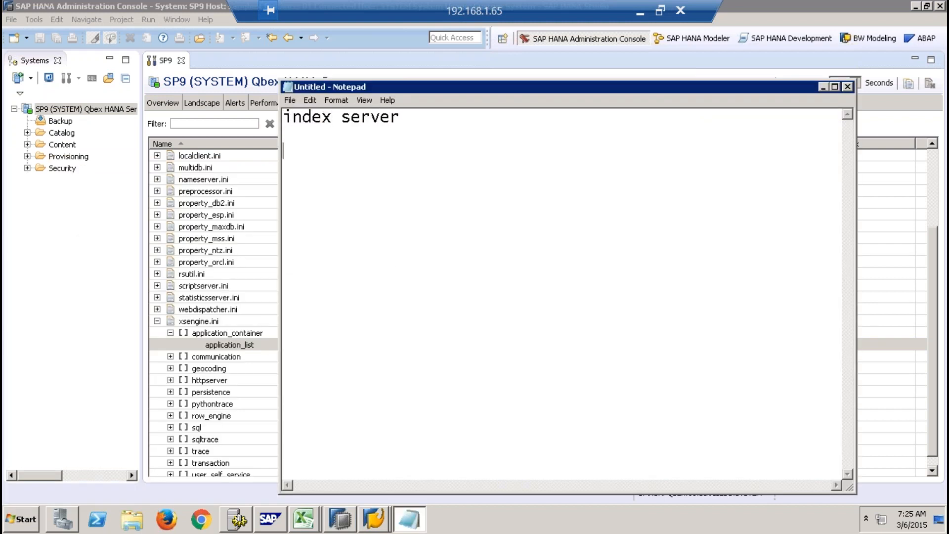
{"action": "type", "text": "s"}
{"action": "key", "text": "BackSpace"}
{"action": "type", "text": "xsengine"}
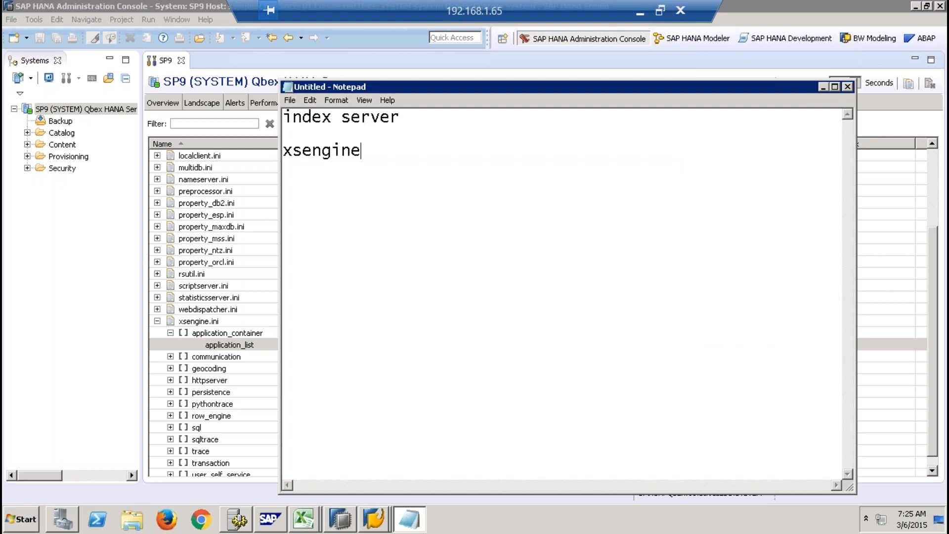
- Check SP9's instance number in HANA Studio and extend Notepad's index server line with "- port - 3XX15 - 30115"
{"action": "left_click", "coordinate": [422, 120]}
{"action": "left_click", "coordinate": [387, 147]}
{"action": "left_click", "coordinate": [418, 118]}
{"action": "type", "text": "- port"}
{"action": "left_click", "coordinate": [76, 224]}
{"action": "mouse_move", "coordinate": [109, 109]}
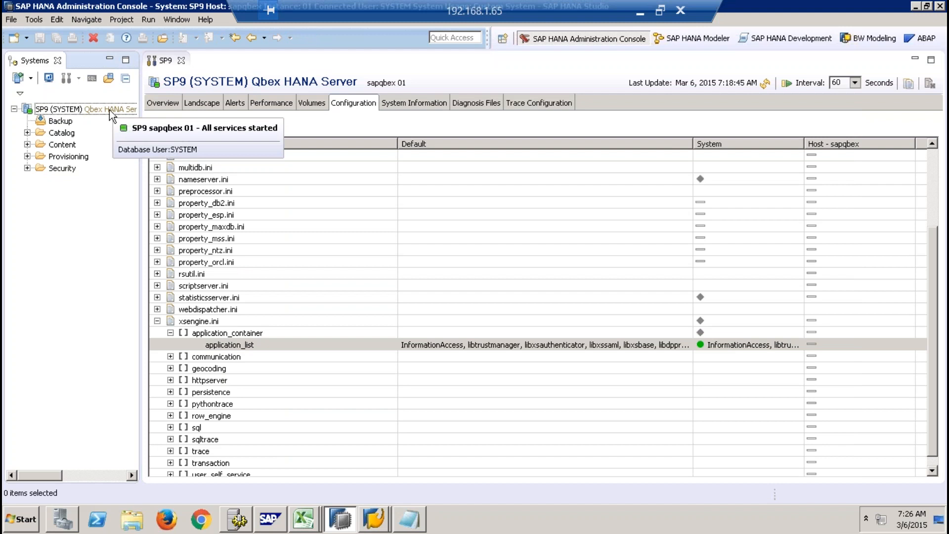
{"action": "left_click", "coordinate": [418, 521]}
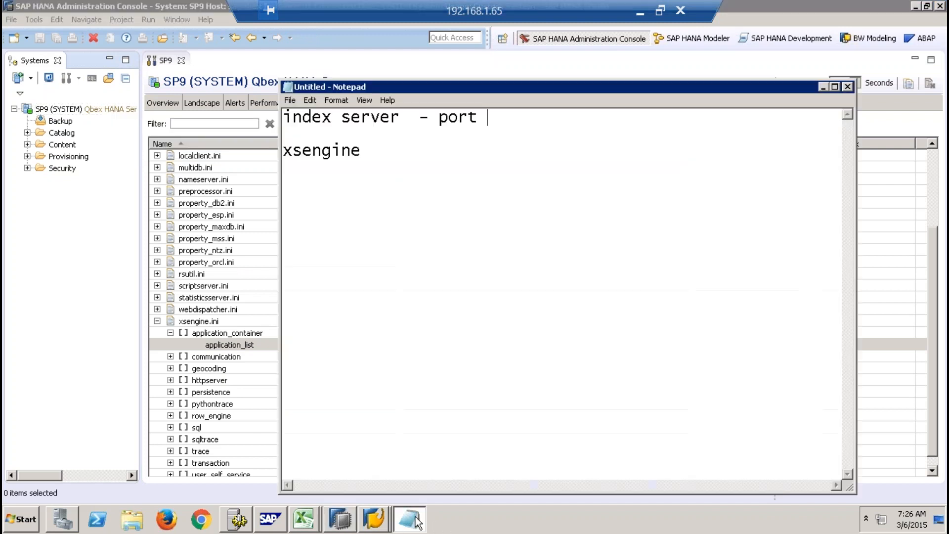
{"action": "type", "text": "- 3XX15"}
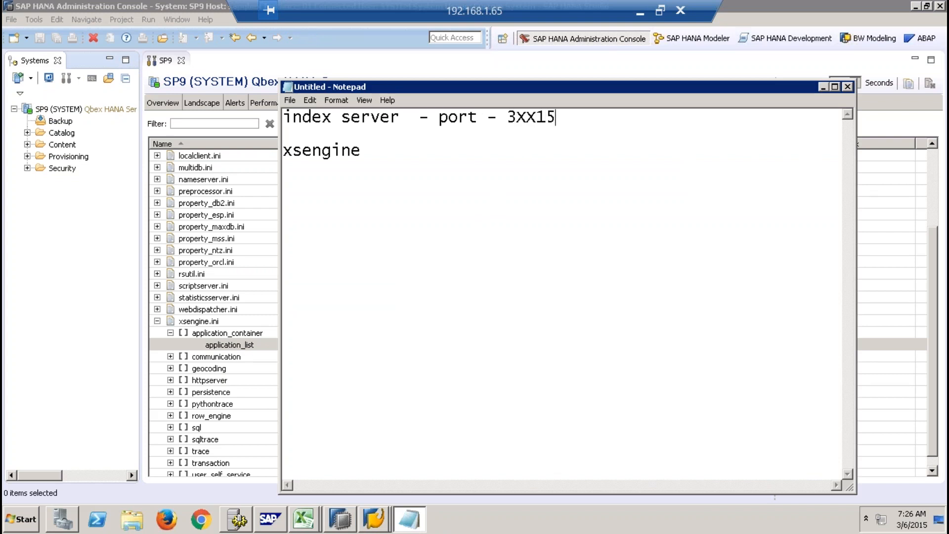
{"action": "type", "text": "  -"}
{"action": "type", "text": "30115"}
- Extend the xsengine line with "-- PORT - 80XX -- 8001" and highlight the word xsengine
{"action": "left_click", "coordinate": [424, 148]}
{"action": "type", "text": "-- P"}
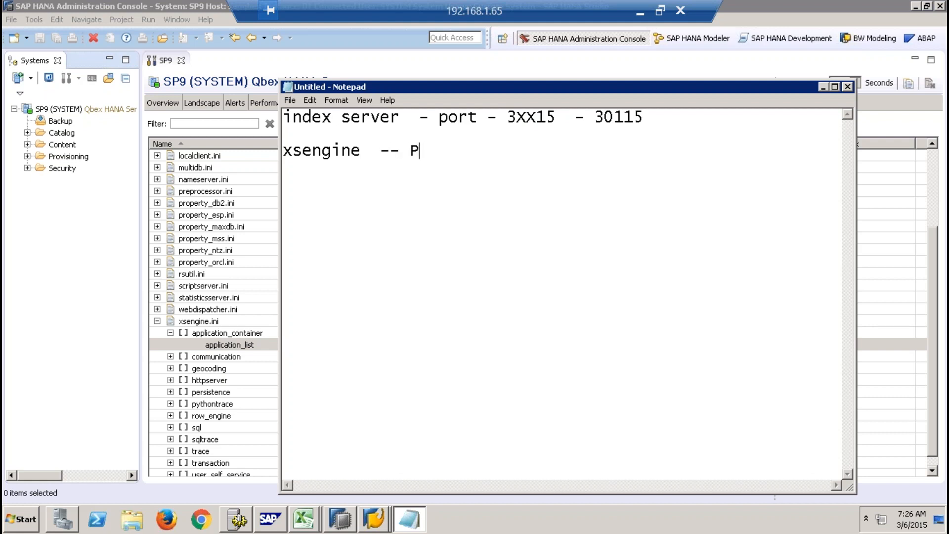
{"action": "type", "text": "ORT - 80XX "}
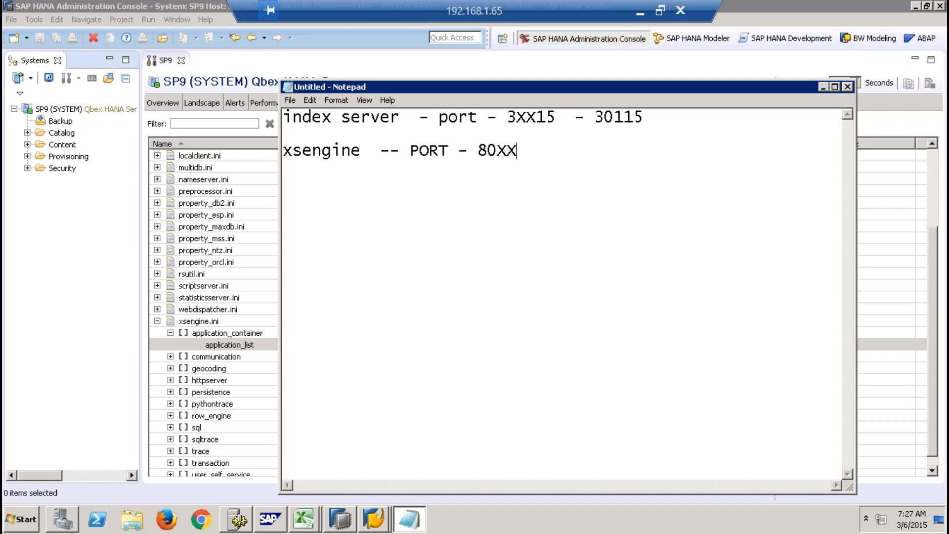
{"action": "type", "text": "-- 8001"}
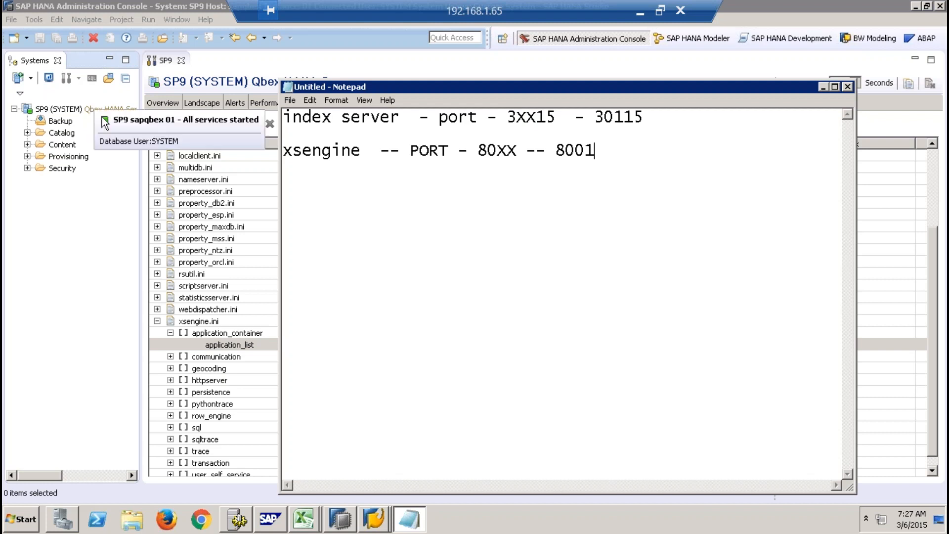
{"action": "left_click_drag", "start_coordinate": [363, 151], "coordinate": [242, 143]}
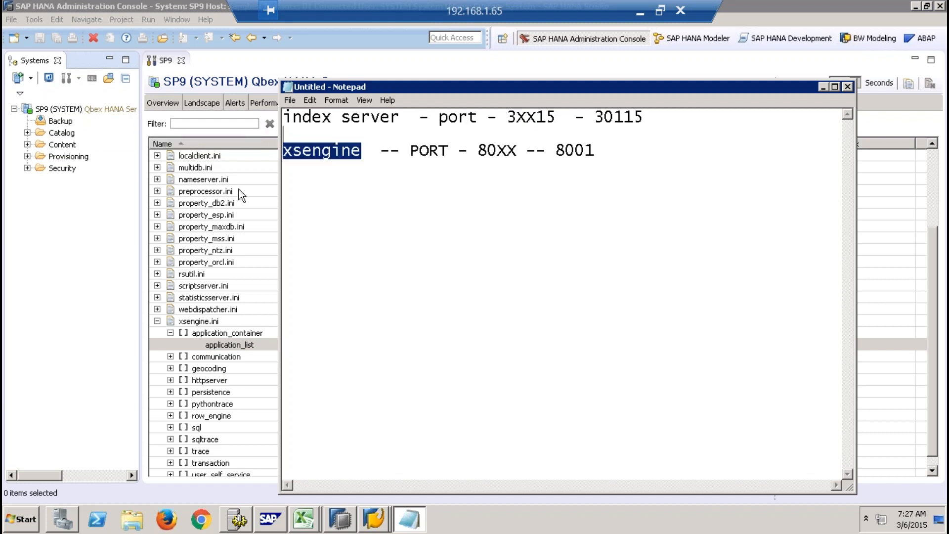
{"action": "left_click", "coordinate": [167, 520]}
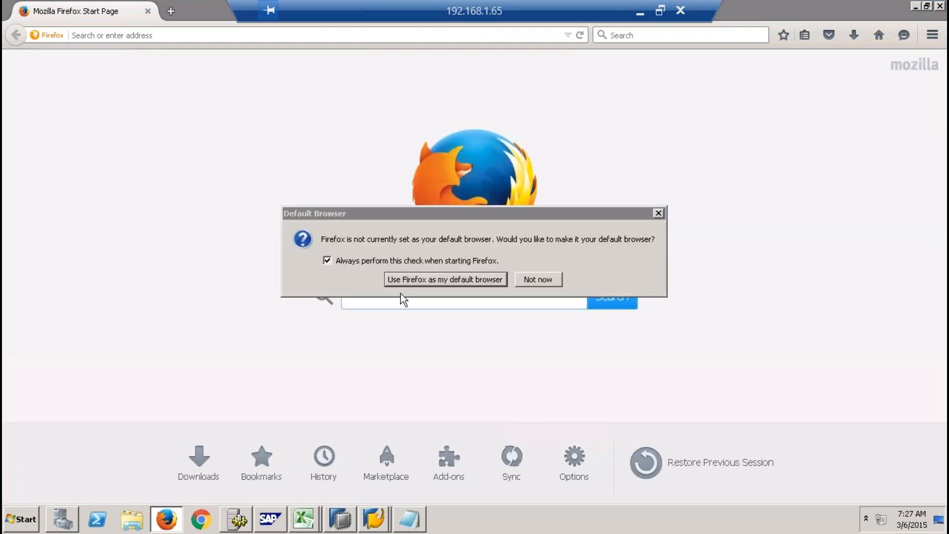
{"action": "left_click", "coordinate": [544, 279]}
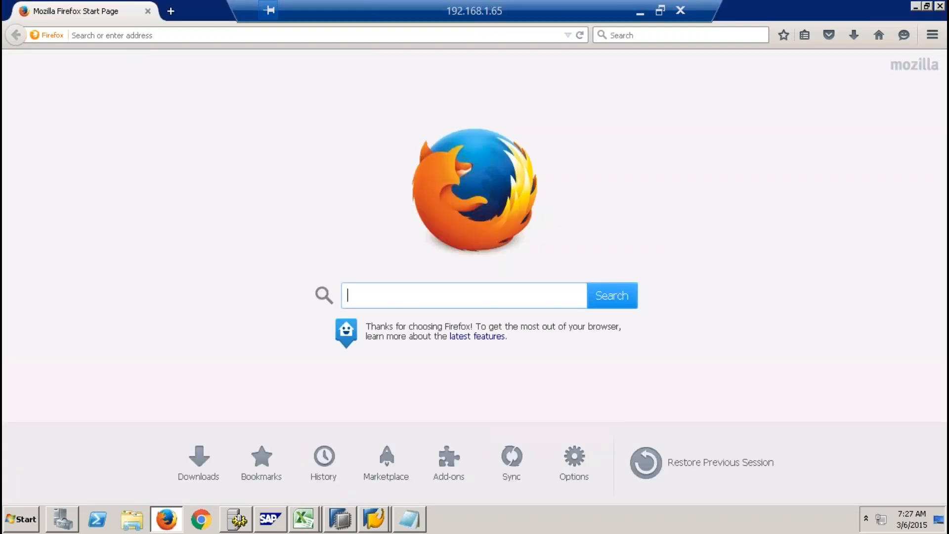
{"action": "key", "text": "ctrl+l"}
{"action": "type", "text": "H"}
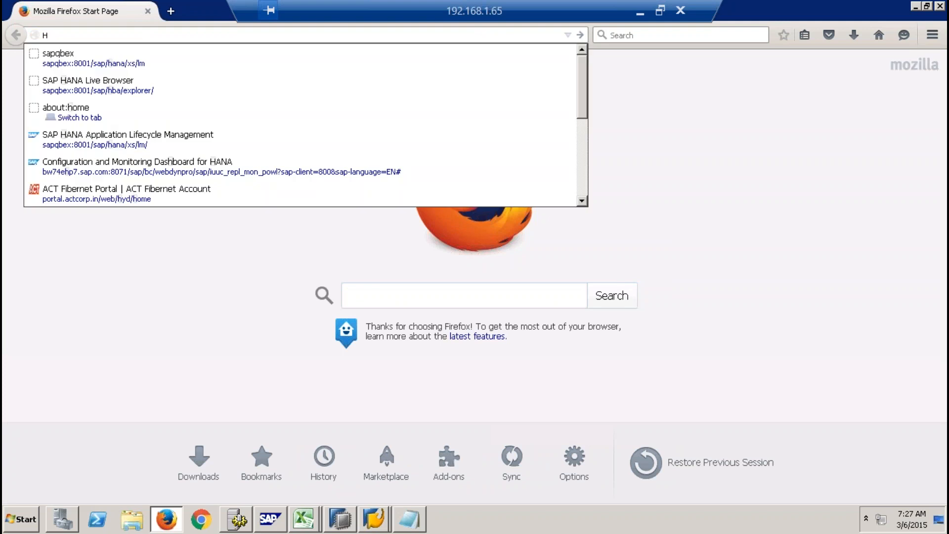
{"action": "key", "text": "BackSpace"}
{"action": "type", "text": "http:"}
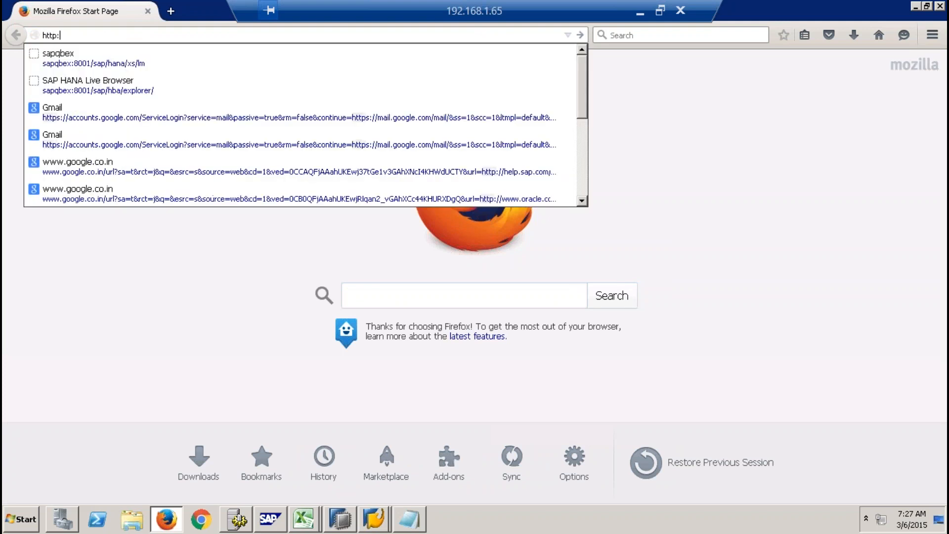
{"action": "type", "text": "sapqbex"}
{"action": "key", "text": "BackSpace"}
{"action": "key", "text": "BackSpace"}
{"action": "key", "text": "BackSpace"}
{"action": "key", "text": "BackSpace"}
{"action": "key", "text": "BackSpace"}
{"action": "key", "text": "BackSpace"}
{"action": "key", "text": "BackSpace"}
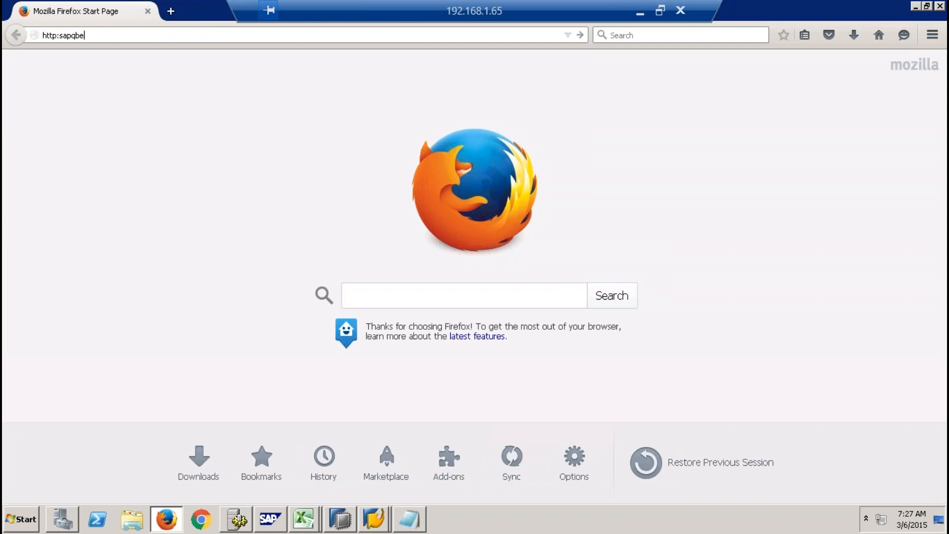
{"action": "type", "text": "/"}
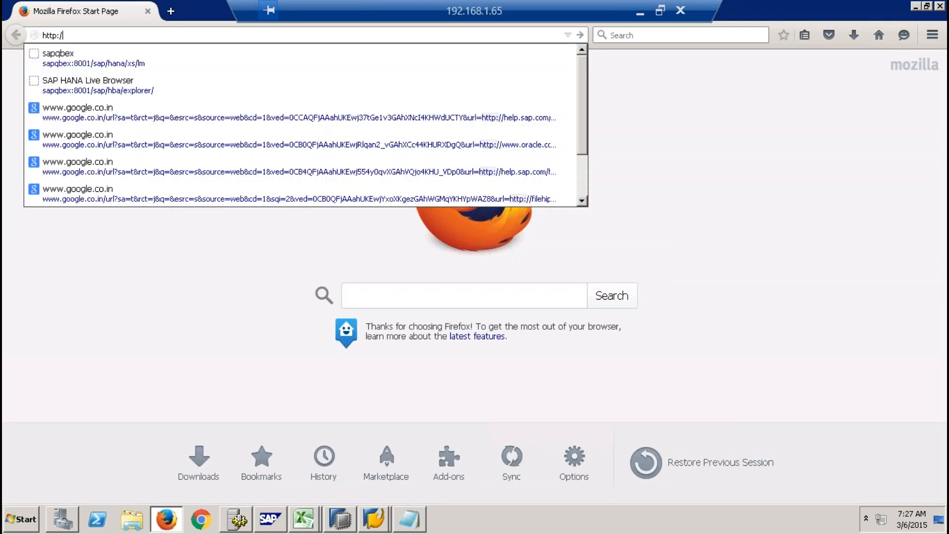
{"action": "type", "text": "/sapqbex"}
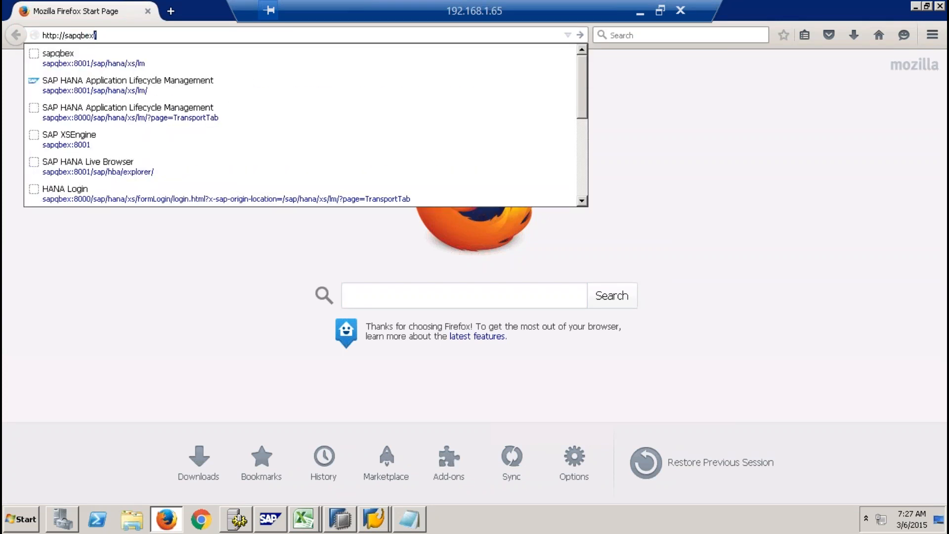
{"action": "type", "text": ":8001"}
{"action": "key", "text": "Return"}
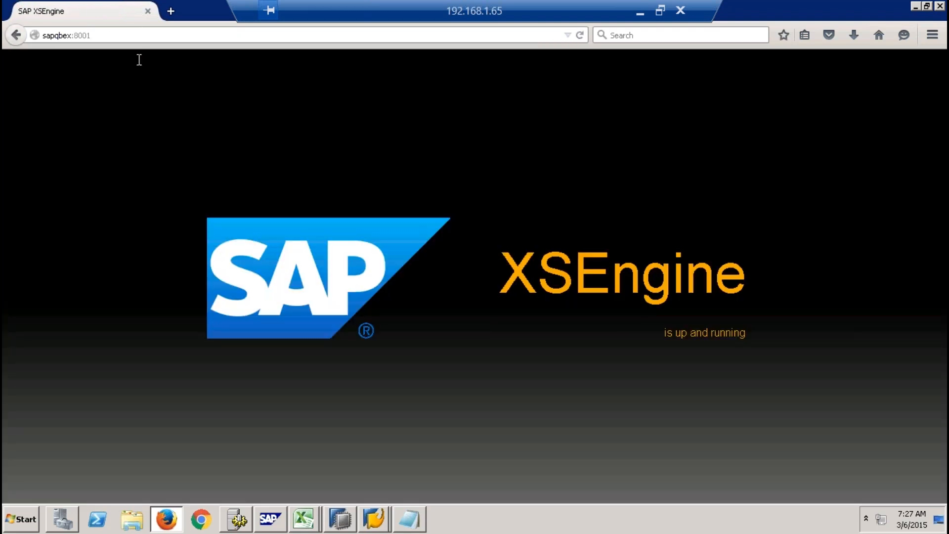
- Highlight the XSEngine status text on the page and place the cursor at the end of the address
{"action": "left_click_drag", "start_coordinate": [538, 272], "coordinate": [738, 338]}
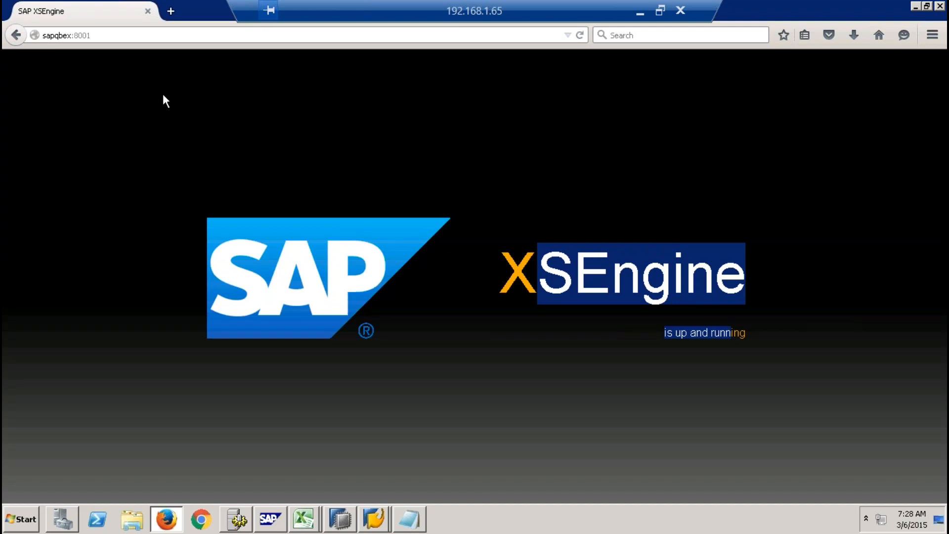
{"action": "left_click", "coordinate": [118, 35]}
{"action": "left_click", "coordinate": [119, 34]}
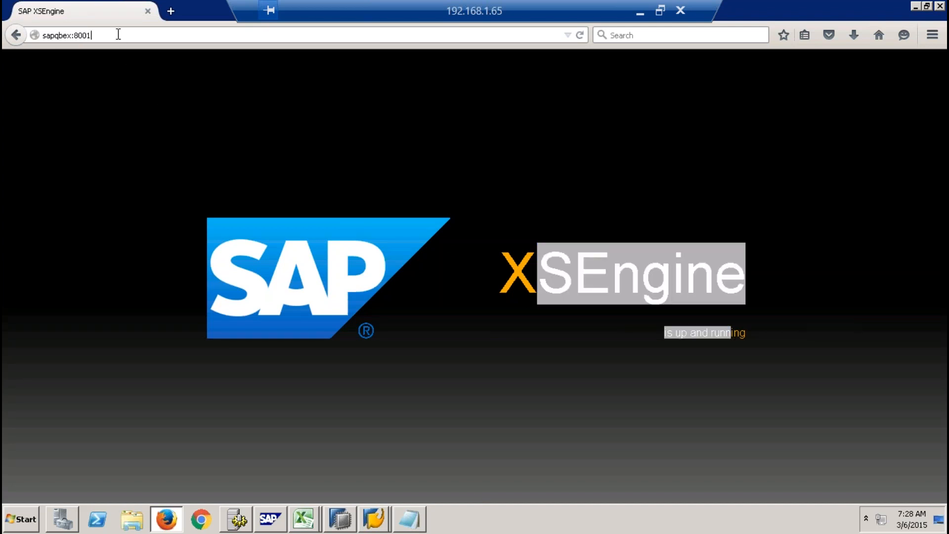
- Switch to HANA Studio, open application_list for changing, inspect libxsdxc in the new value, recheck Firefox's XSEngine address, and cancel the change
{"action": "left_click", "coordinate": [340, 519]}
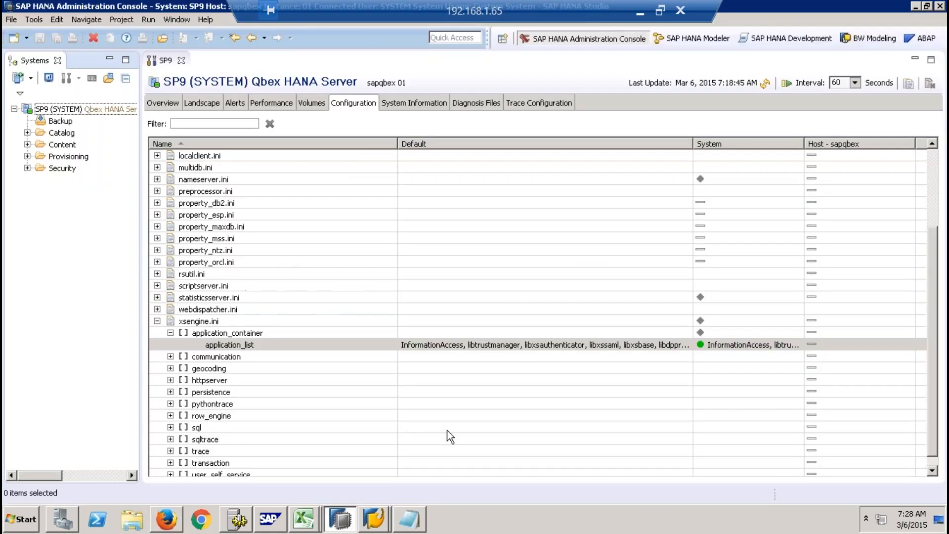
{"action": "right_click", "coordinate": [319, 347]}
{"action": "left_click", "coordinate": [248, 361]}
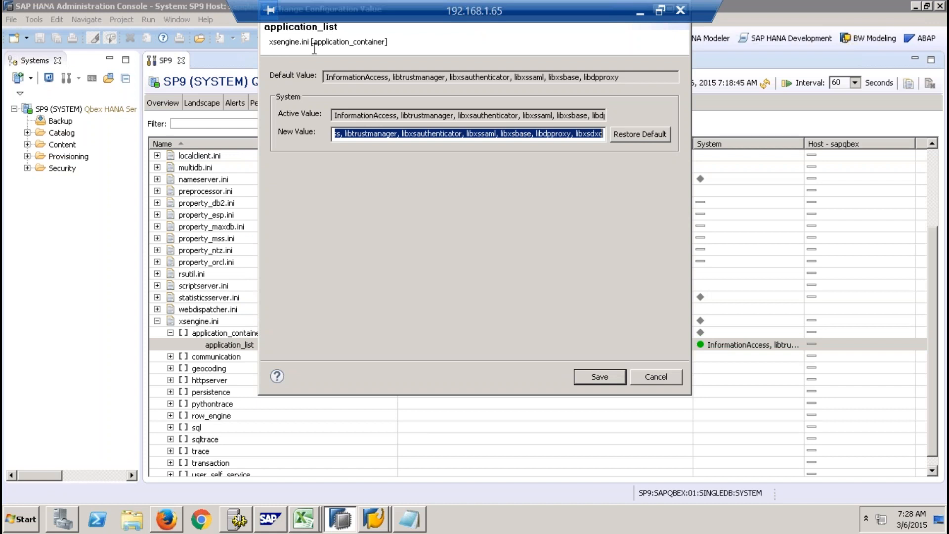
{"action": "left_click", "coordinate": [591, 135]}
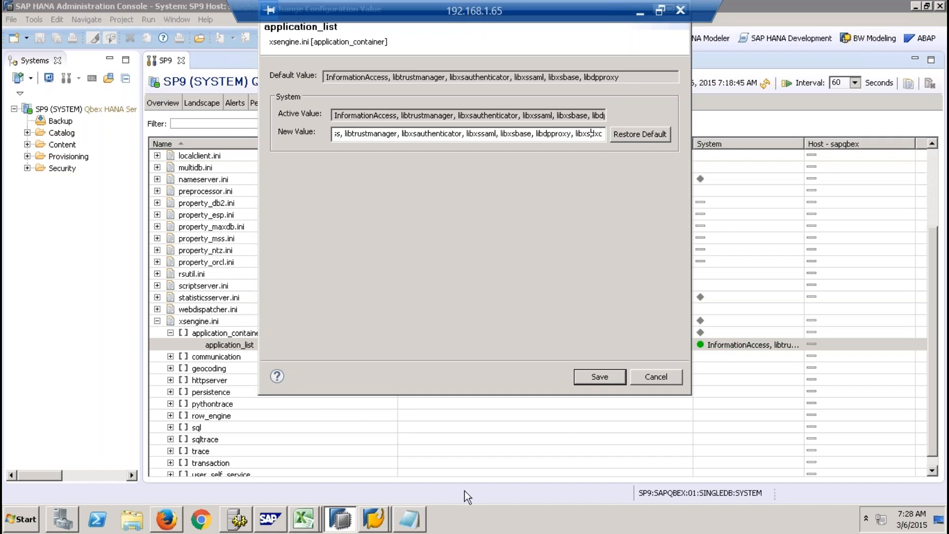
{"action": "left_click", "coordinate": [166, 518]}
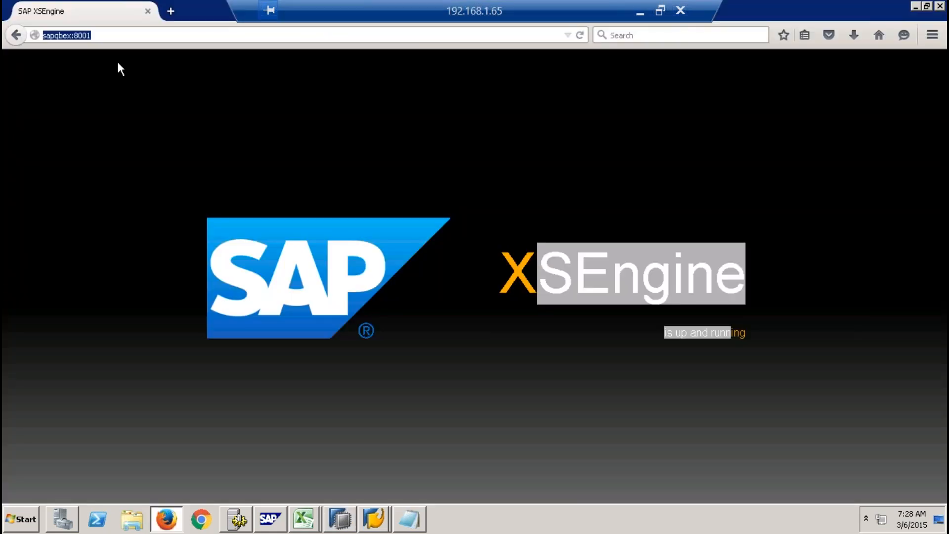
{"action": "left_click", "coordinate": [117, 34]}
{"action": "left_click", "coordinate": [340, 519]}
{"action": "left_click", "coordinate": [656, 377]}
- Widen the Systems view and expand SP9's Content folder down through the sap and hana packages to dxc
{"action": "left_click", "coordinate": [27, 144]}
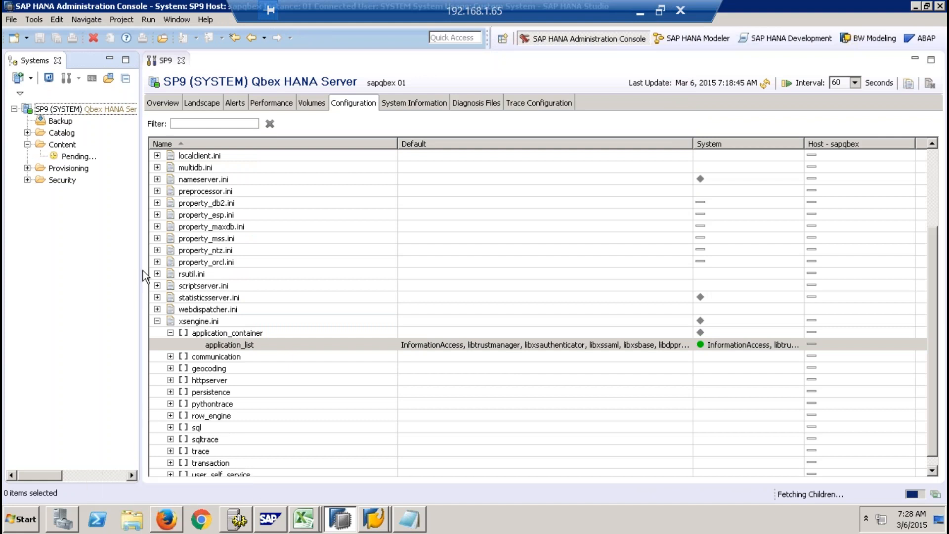
{"action": "left_click_drag", "start_coordinate": [140, 243], "coordinate": [241, 240]}
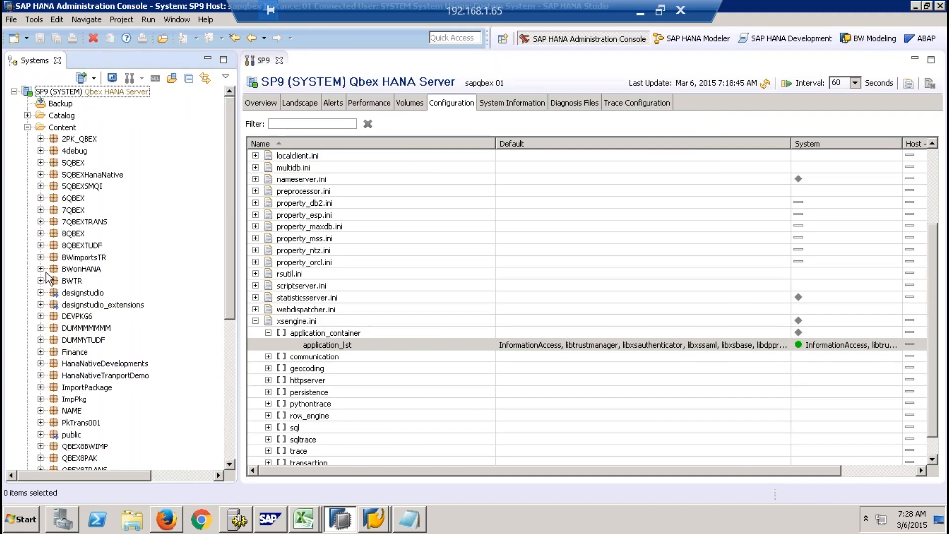
{"action": "left_click_drag", "start_coordinate": [226, 276], "coordinate": [216, 394]}
{"action": "left_click", "coordinate": [40, 316]}
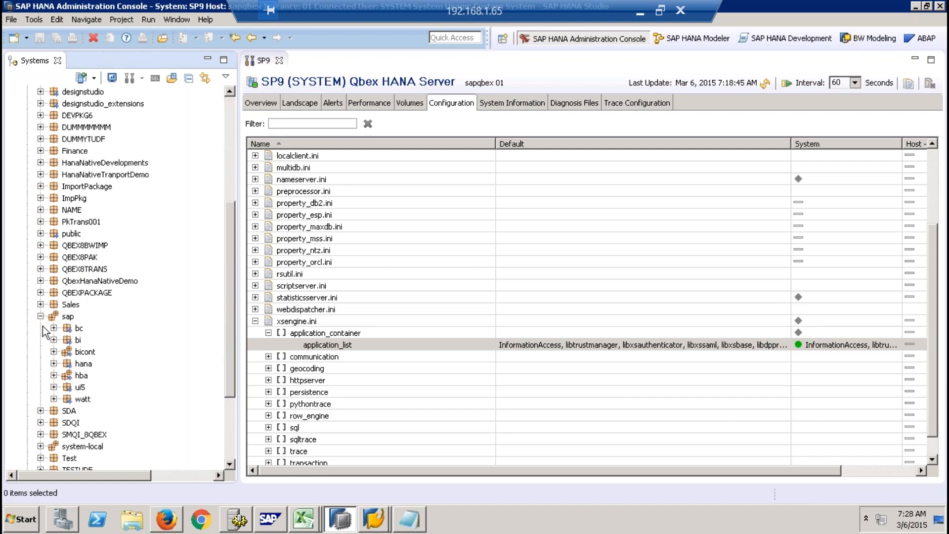
{"action": "left_click", "coordinate": [54, 364]}
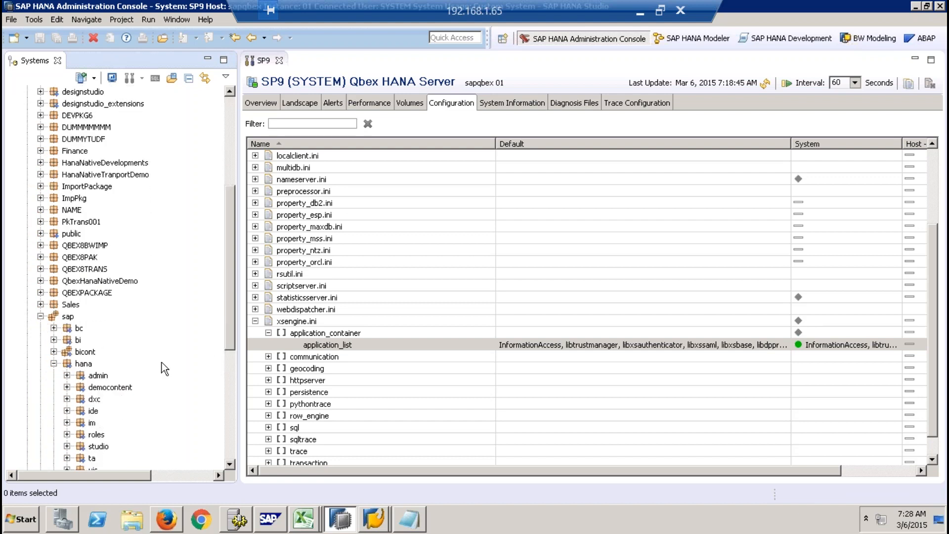
{"action": "left_click_drag", "start_coordinate": [229, 286], "coordinate": [227, 329]}
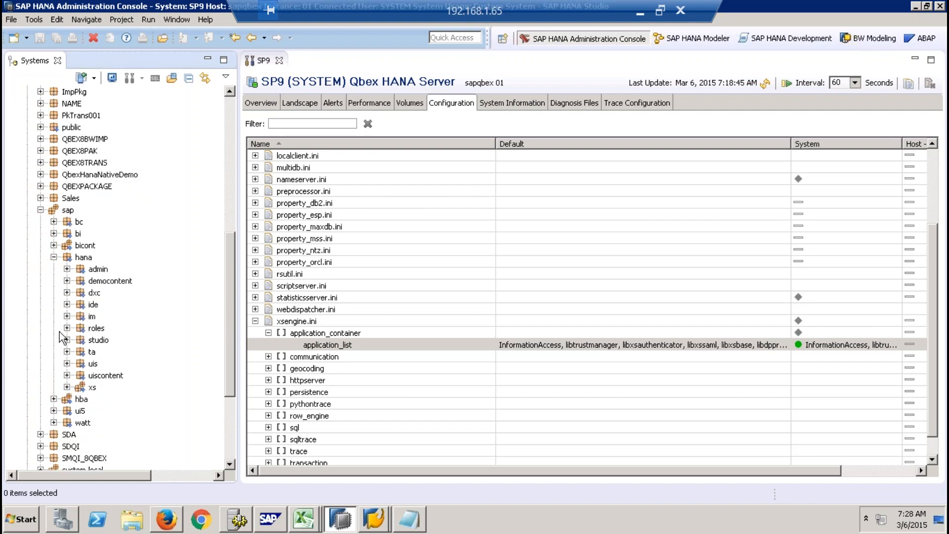
{"action": "left_click", "coordinate": [67, 292]}
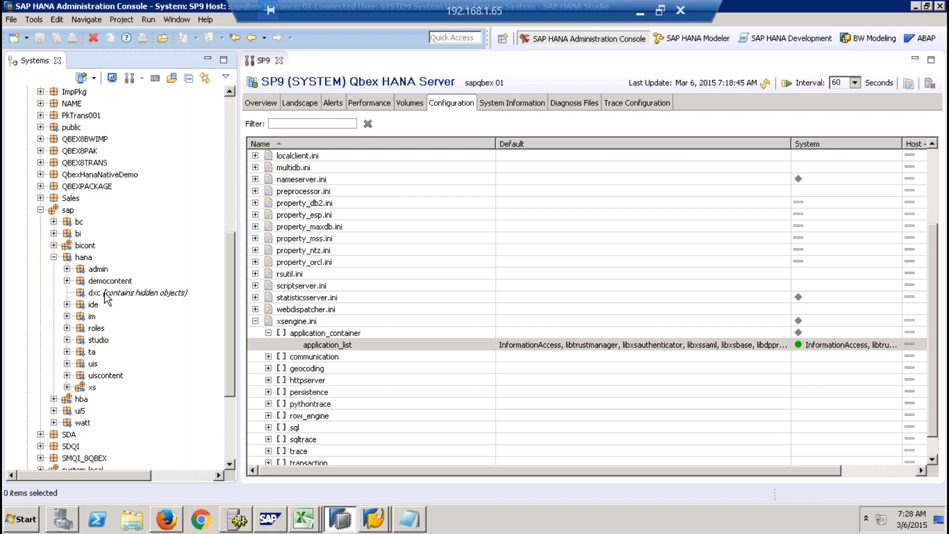
- Switch to Firefox, load sapqbex:8001/sap/hana/dxc/dxc.xscfunc, and sign in with the prefilled credentials
{"action": "left_click", "coordinate": [167, 519]}
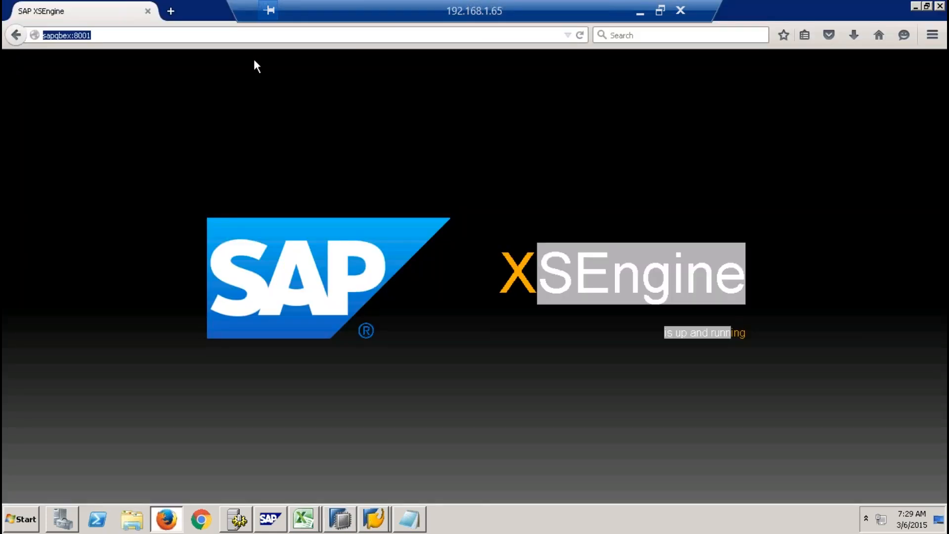
{"action": "left_click", "coordinate": [172, 33]}
{"action": "type", "text": "sa"}
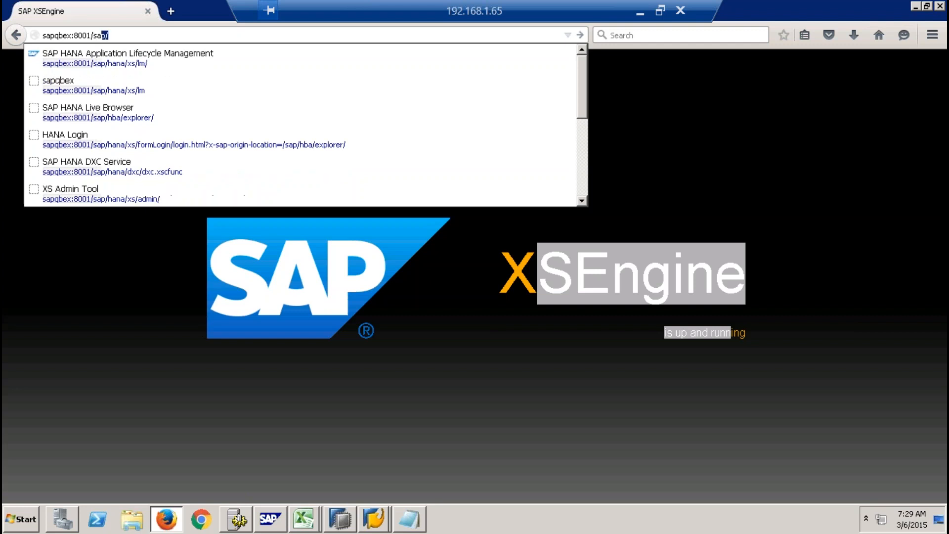
{"action": "type", "text": "p/hana"}
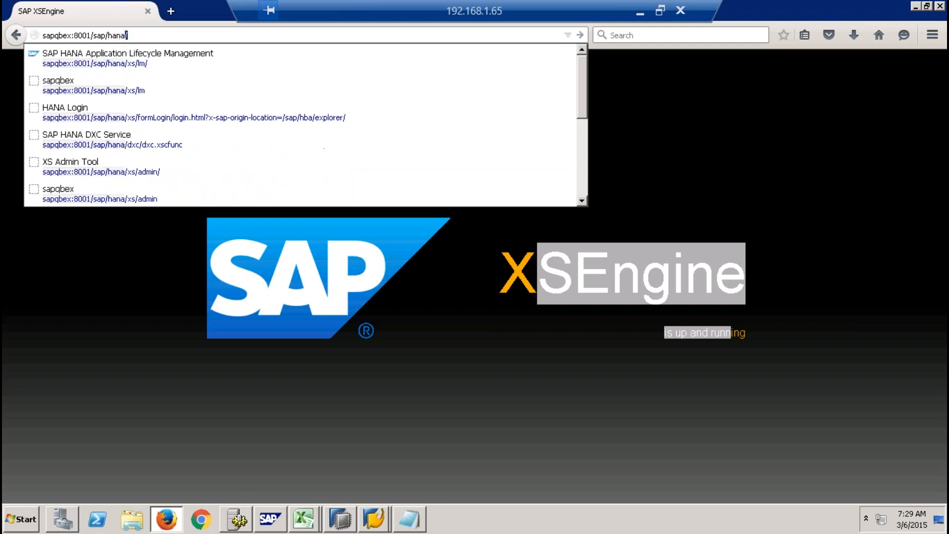
{"action": "type", "text": "/dxc/"}
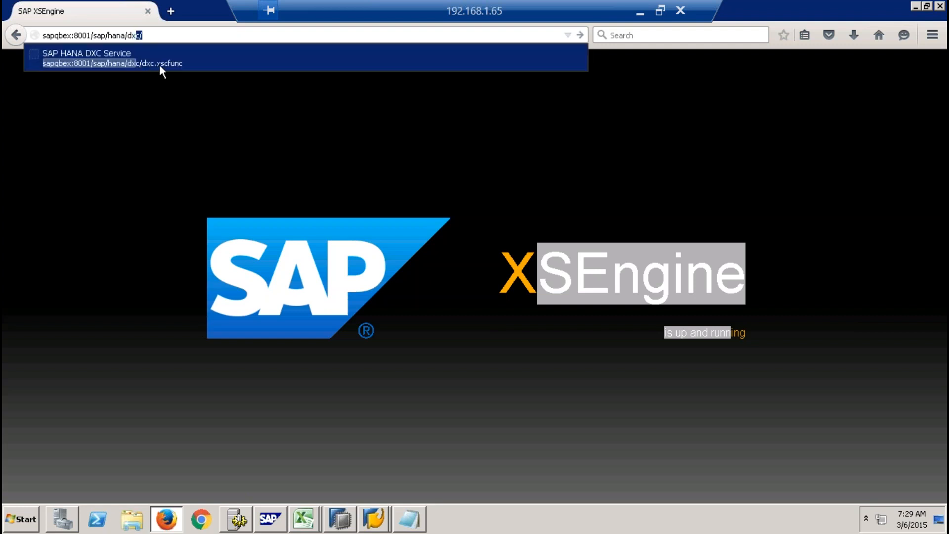
{"action": "left_click", "coordinate": [173, 64]}
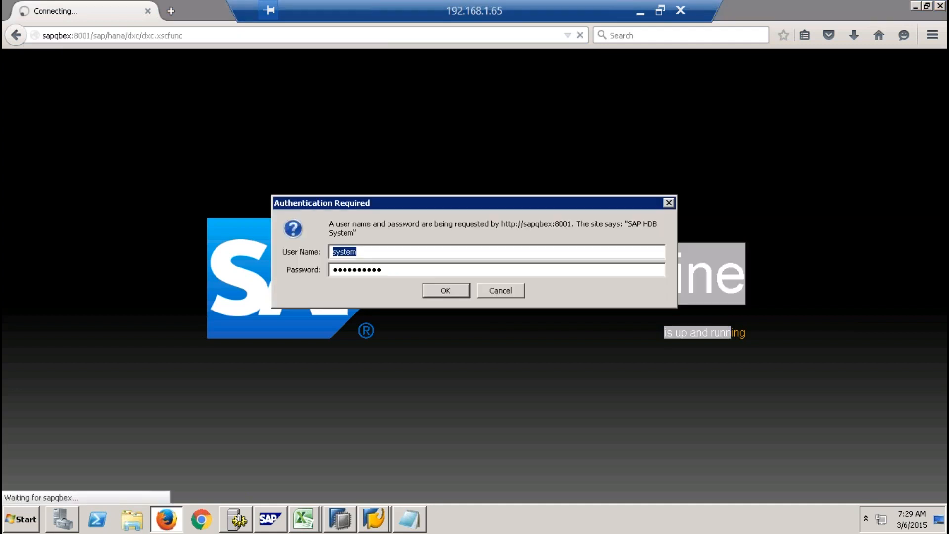
{"action": "left_click", "coordinate": [447, 290]}
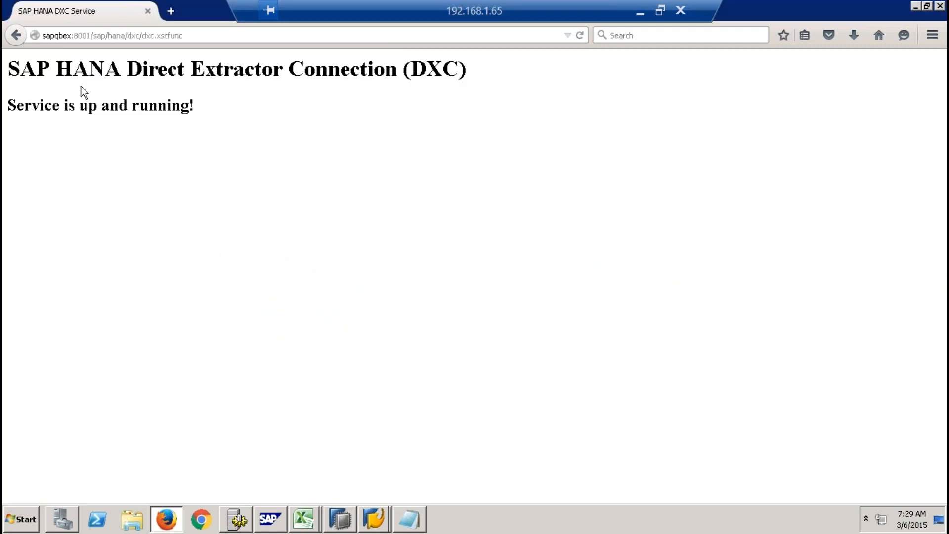
- Highlight the Direct Extractor Connection heading and its service status line, and return to HANA Studio
{"action": "left_click_drag", "start_coordinate": [21, 67], "coordinate": [459, 69]}
{"action": "left_click_drag", "start_coordinate": [41, 106], "coordinate": [194, 106]}
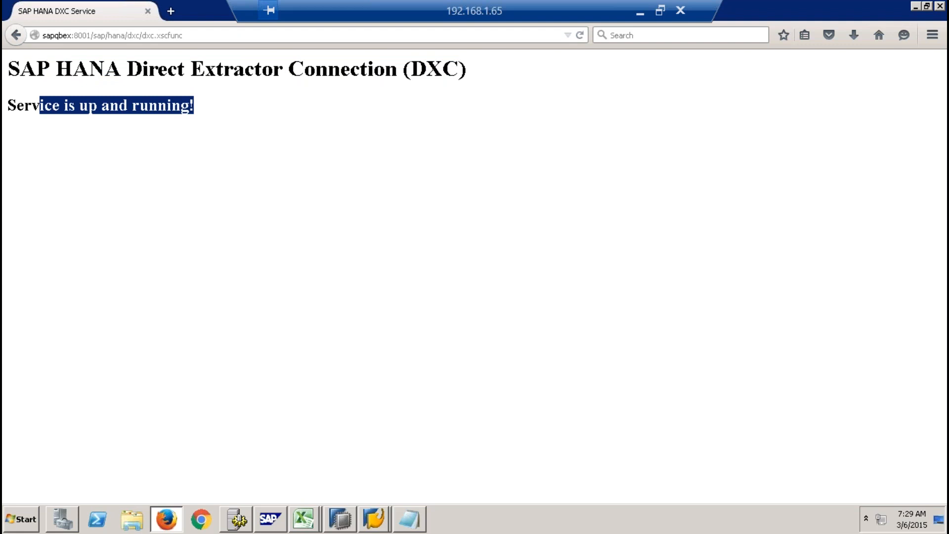
{"action": "key", "text": "alt+Tab"}
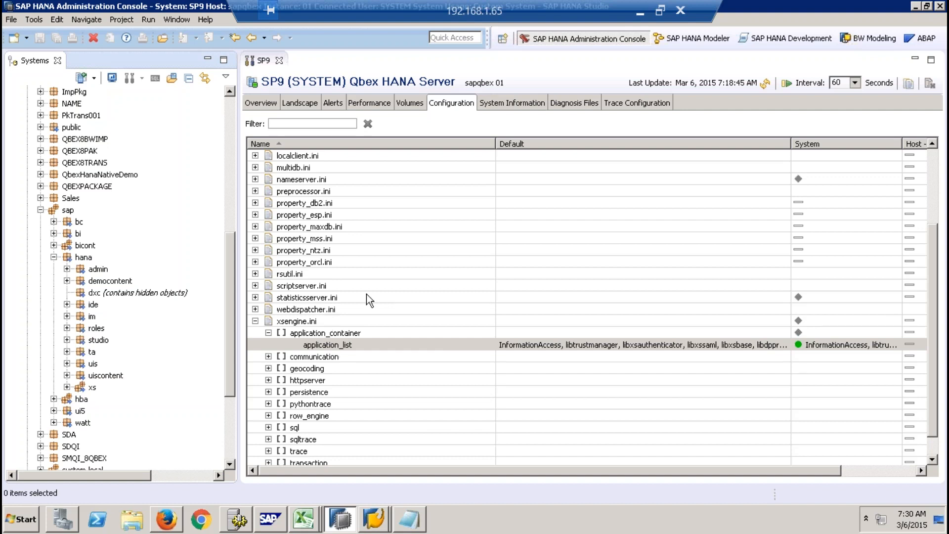
- Collapse the application_container section and the xsengine.ini file in the configuration list
{"action": "left_click", "coordinate": [256, 322]}
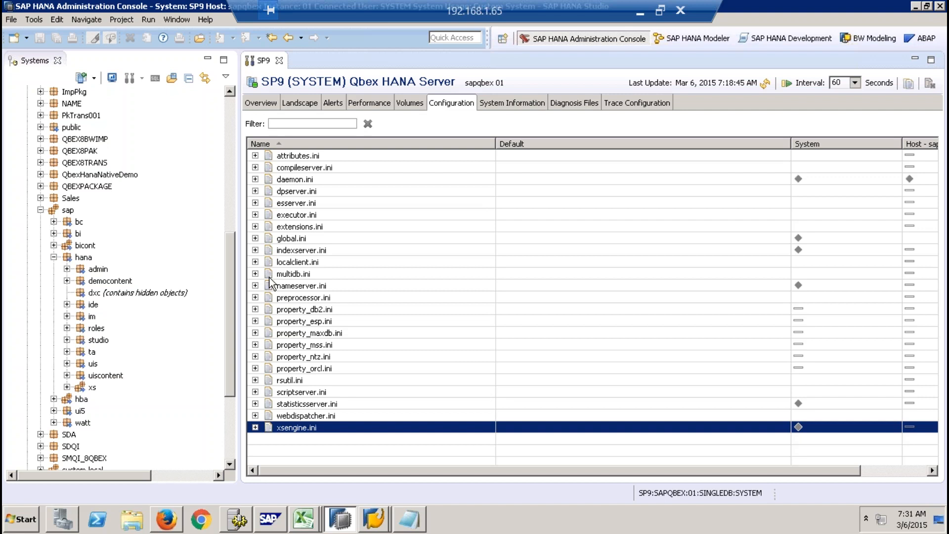
{"action": "left_click", "coordinate": [255, 427]}
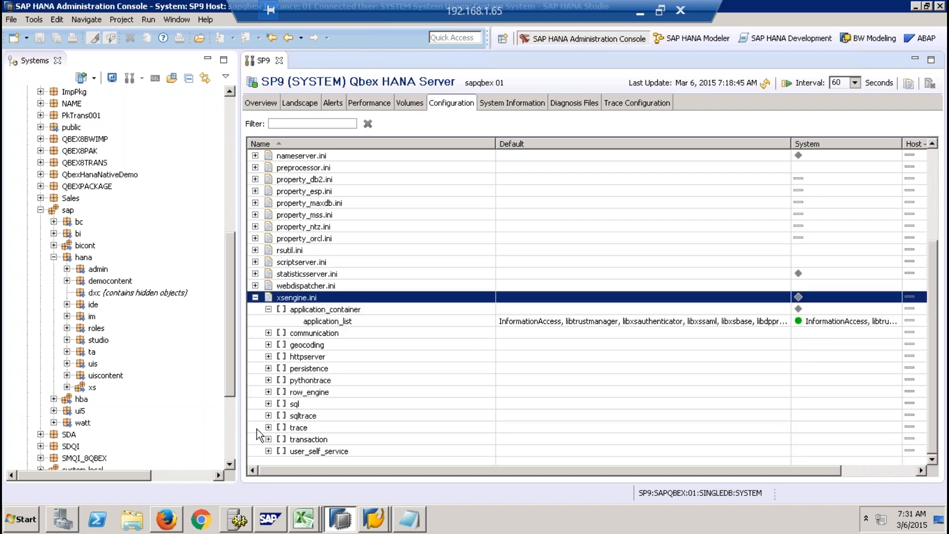
{"action": "left_click", "coordinate": [269, 309]}
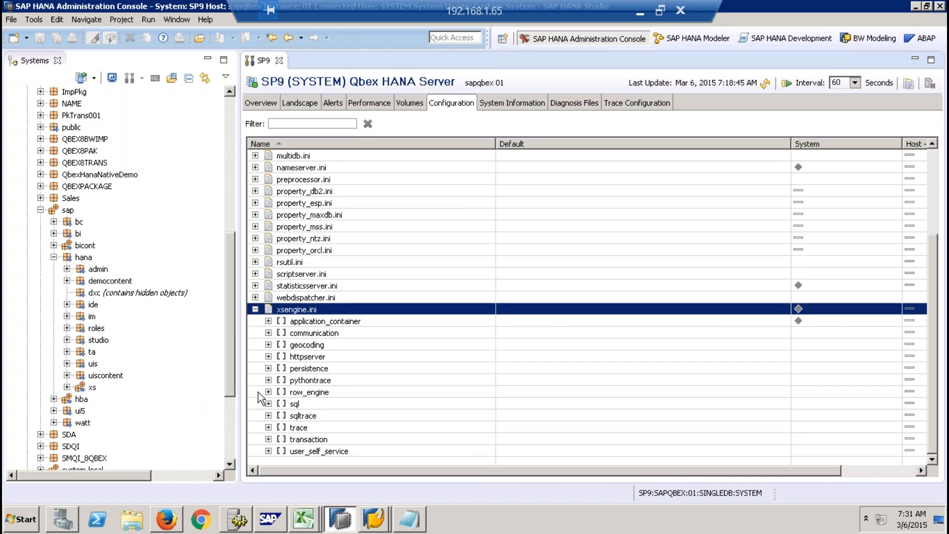
{"action": "left_click", "coordinate": [255, 310]}
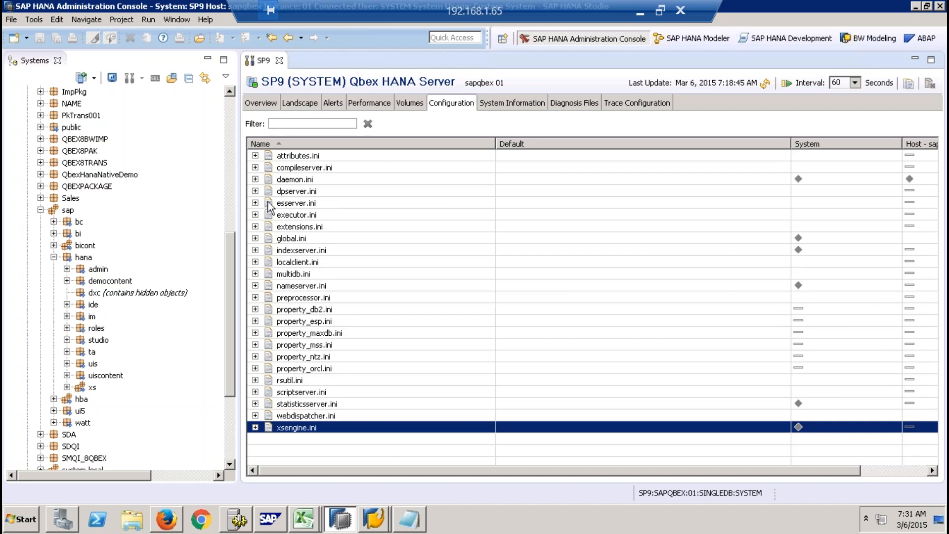
- Expand daemon.ini down to its xsengine section, select the instances parameter, and narrow the Default column to reveal the host column
{"action": "left_click", "coordinate": [293, 180]}
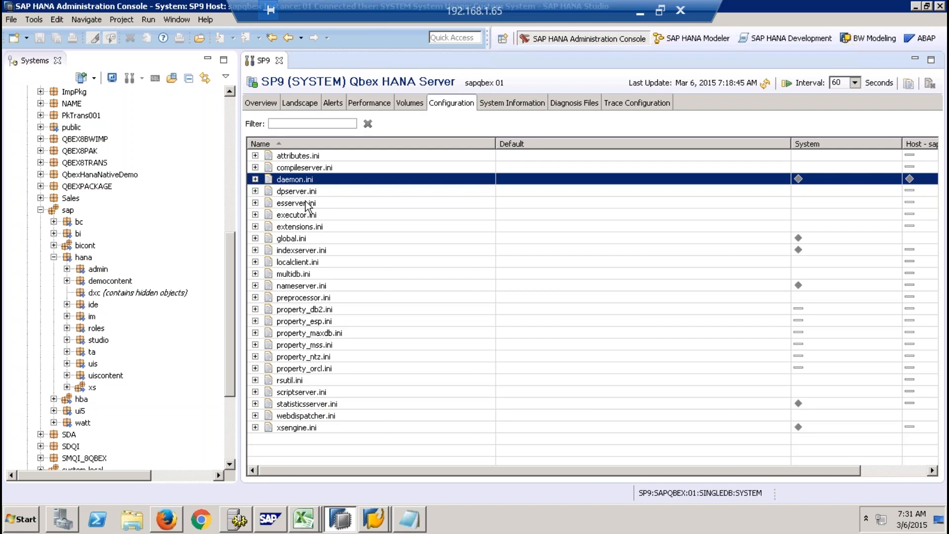
{"action": "left_click", "coordinate": [255, 179]}
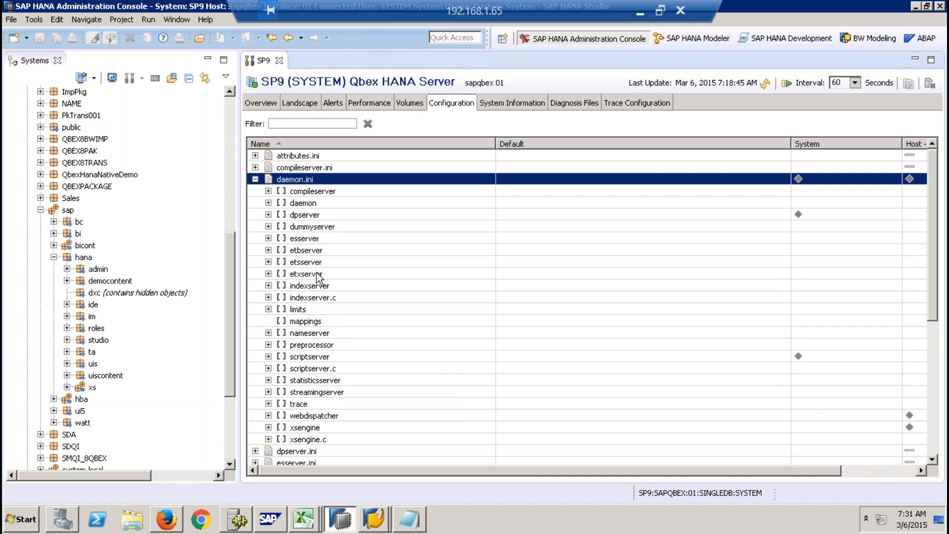
{"action": "left_click", "coordinate": [269, 427]}
{"action": "scroll", "coordinate": [331, 386], "scroll_direction": "down", "scroll_amount": 2}
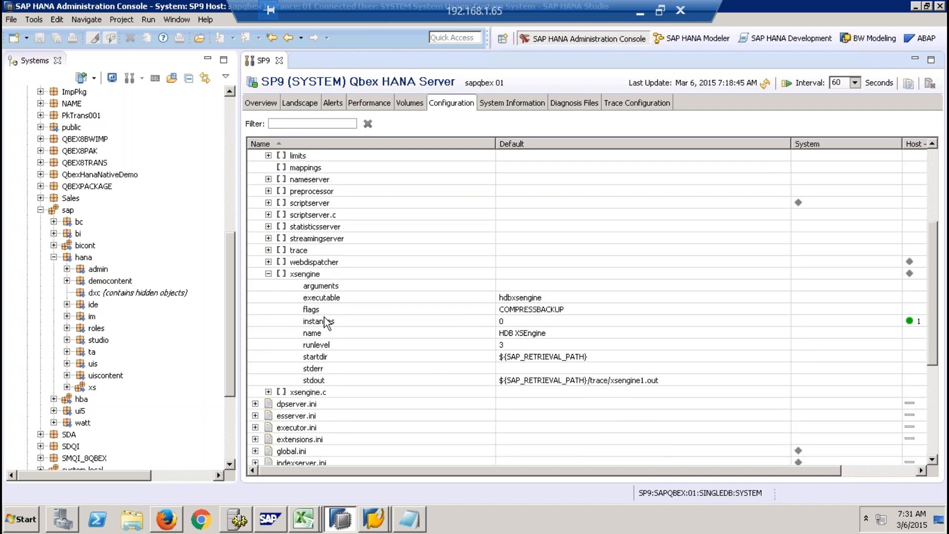
{"action": "left_click", "coordinate": [330, 322]}
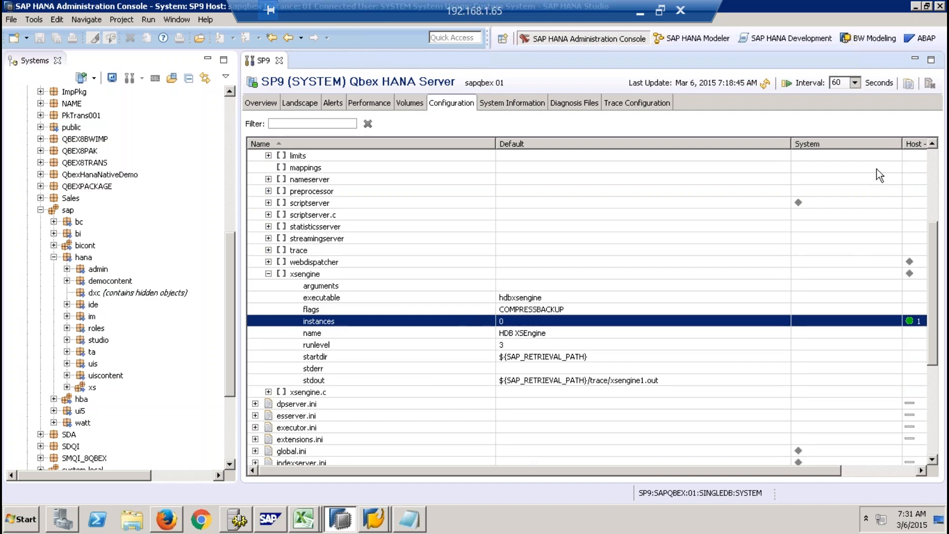
{"action": "left_click_drag", "start_coordinate": [791, 141], "coordinate": [622, 143]}
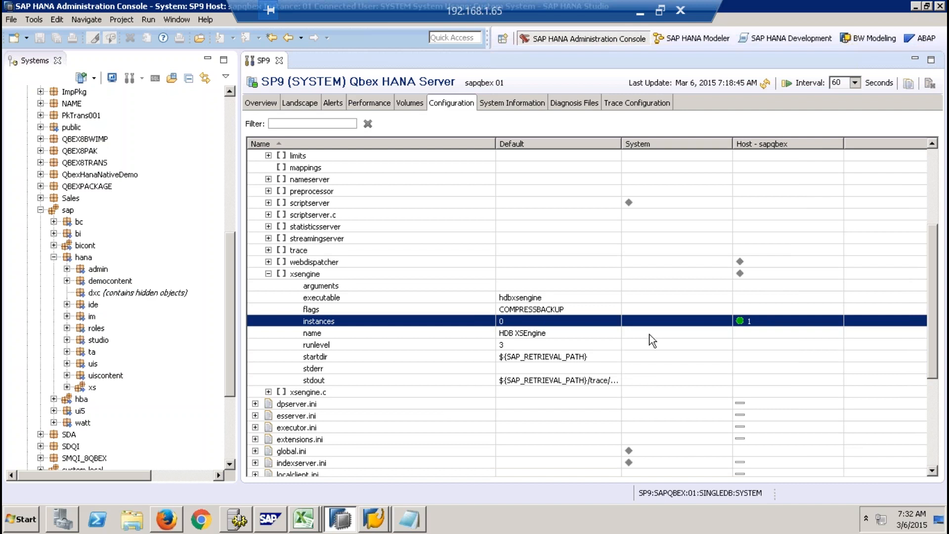
- Open the instances parameter of daemon.ini's xsengine section for changing, inspect the new value for host sapqbex, and cancel the change
{"action": "left_click", "coordinate": [931, 164]}
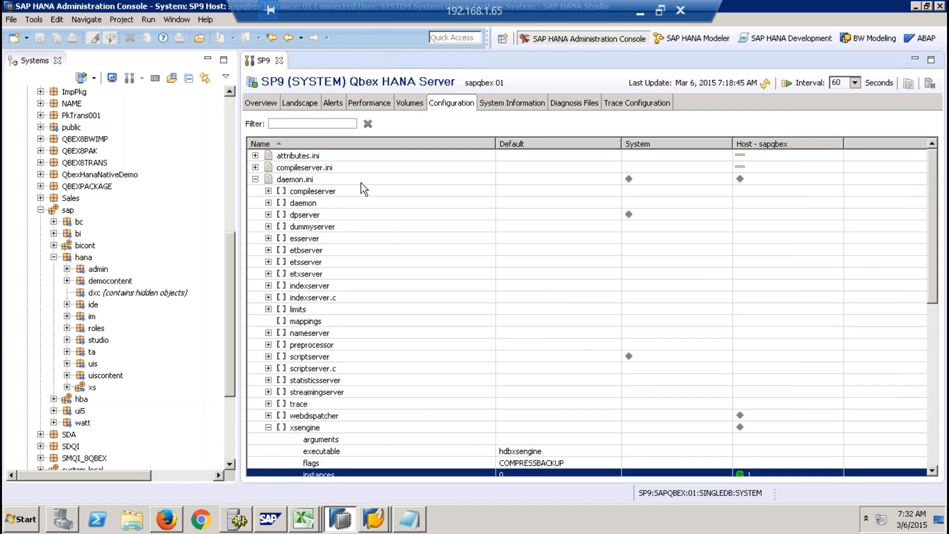
{"action": "scroll", "coordinate": [402, 341], "scroll_direction": "down", "scroll_amount": 4}
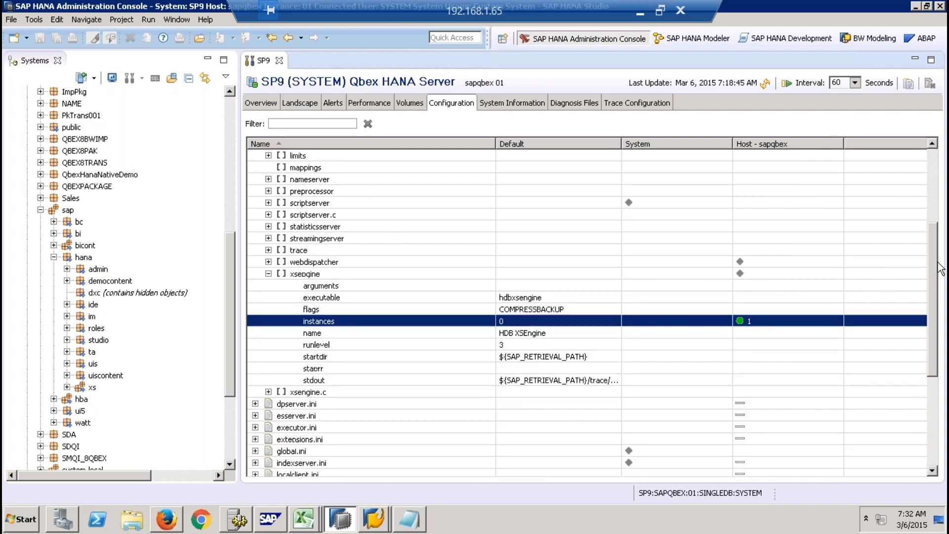
{"action": "right_click", "coordinate": [328, 318]}
{"action": "left_click", "coordinate": [355, 324]}
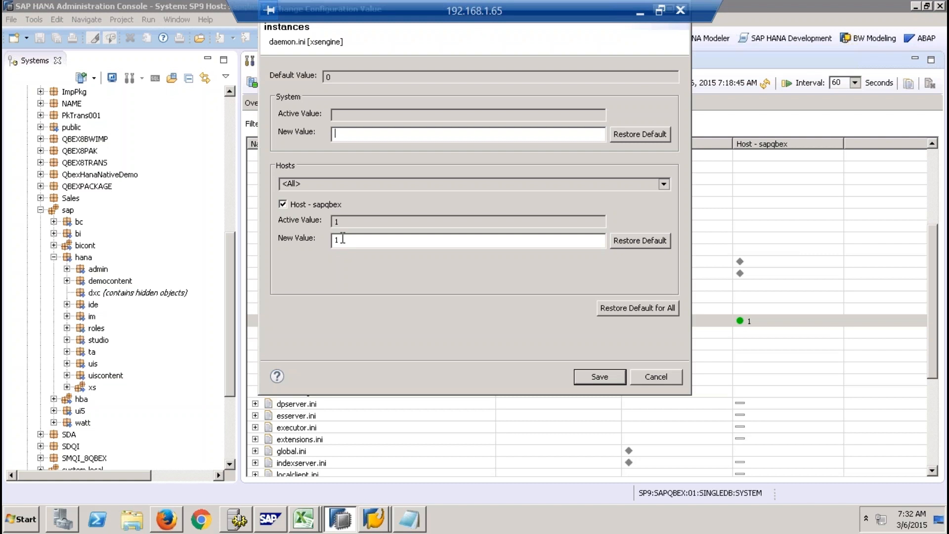
{"action": "left_click", "coordinate": [650, 375]}
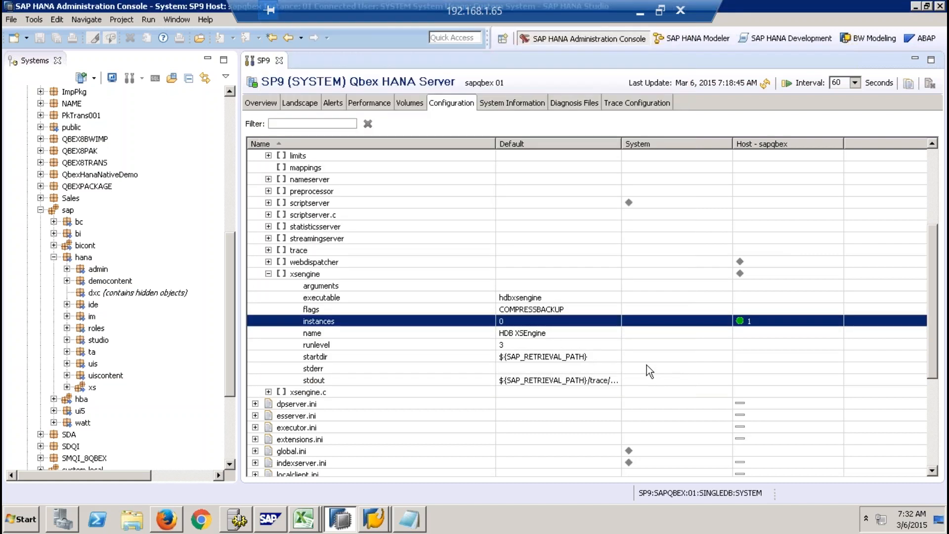
- Show SP9's System Information, expand the System folder of predefined statements, and widen the Name column to fit the full names
{"action": "left_click", "coordinate": [512, 103]}
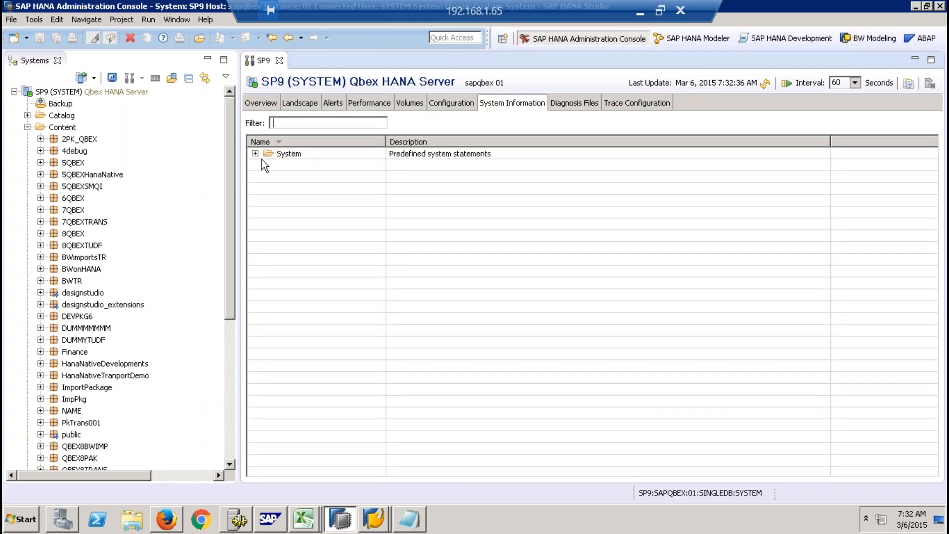
{"action": "left_click", "coordinate": [256, 154]}
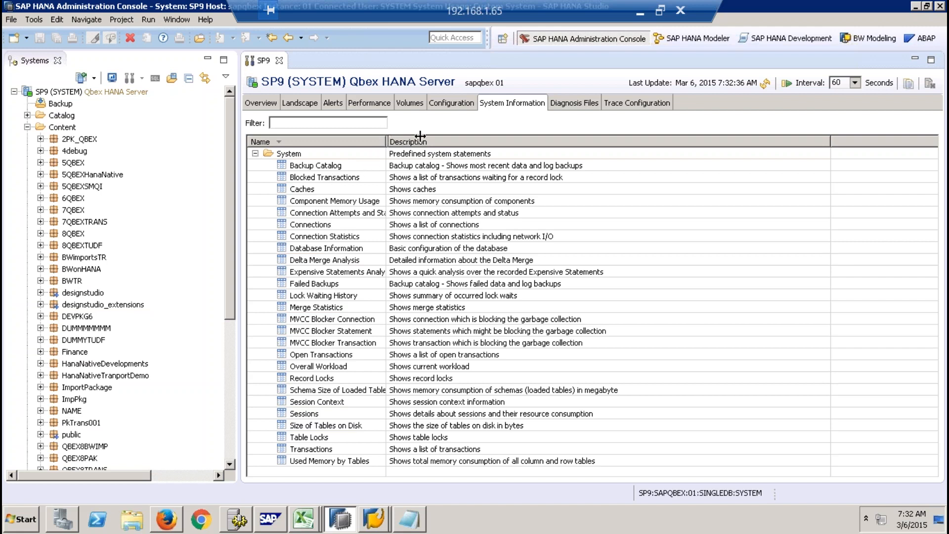
{"action": "left_click_drag", "start_coordinate": [386, 136], "coordinate": [487, 136]}
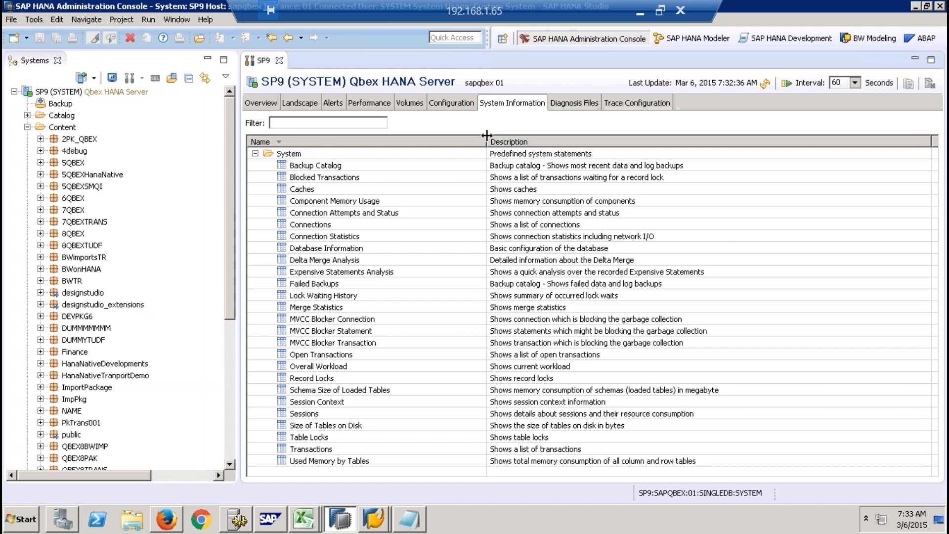
- Review the predefined system statements, including Component Memory Usage, Delta Merge Analysis, Transactions, Used Memory by Tables, Sessions, and Schema Size of Loaded Tables
{"action": "left_click", "coordinate": [341, 200]}
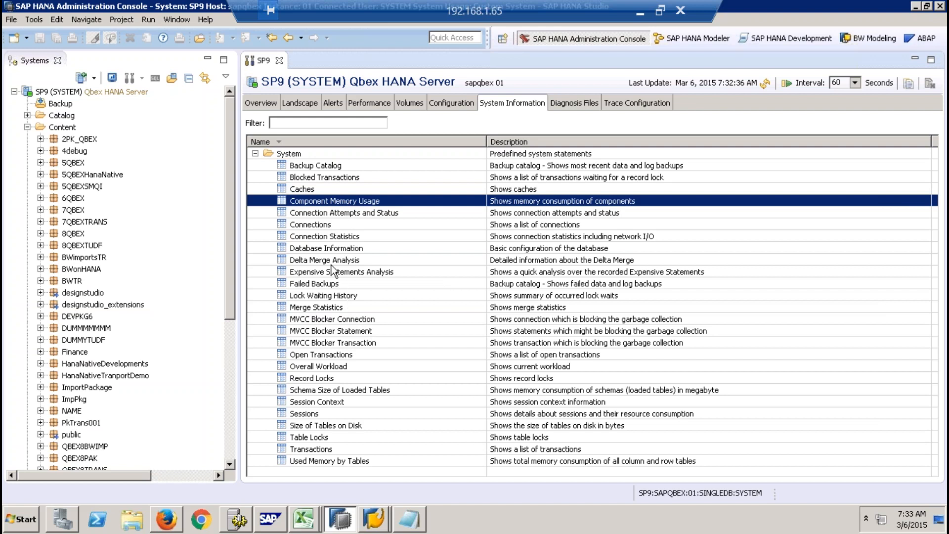
{"action": "left_click", "coordinate": [347, 263]}
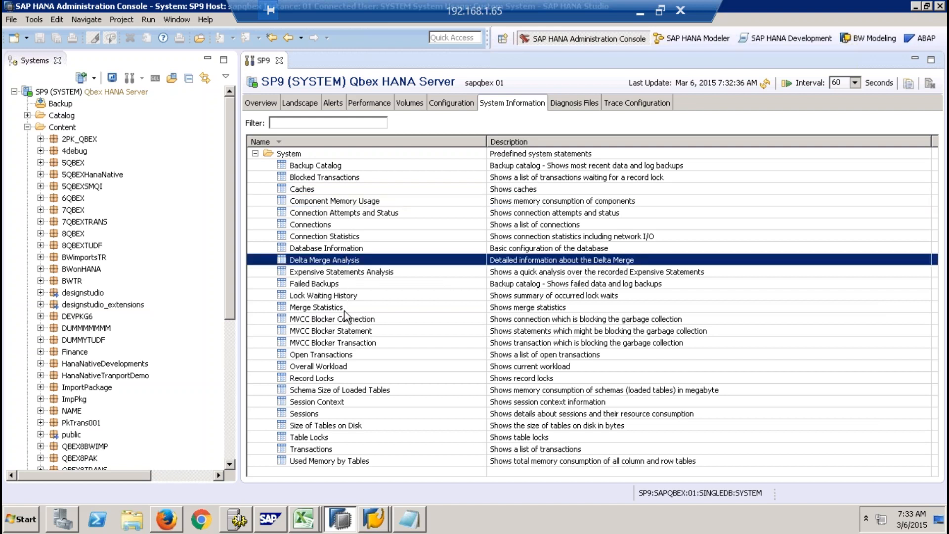
{"action": "left_click", "coordinate": [341, 415]}
{"action": "left_click", "coordinate": [324, 435]}
{"action": "left_click", "coordinate": [340, 449]}
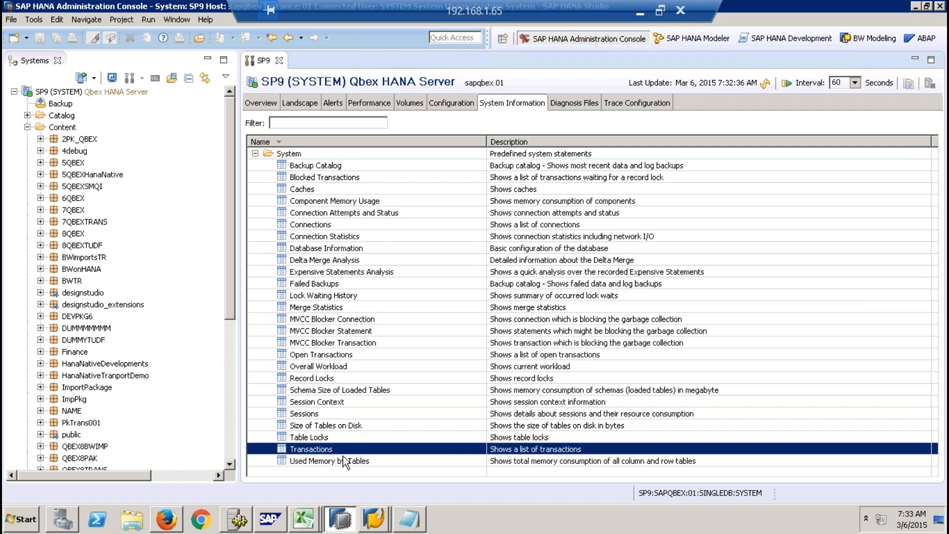
{"action": "left_click", "coordinate": [345, 461]}
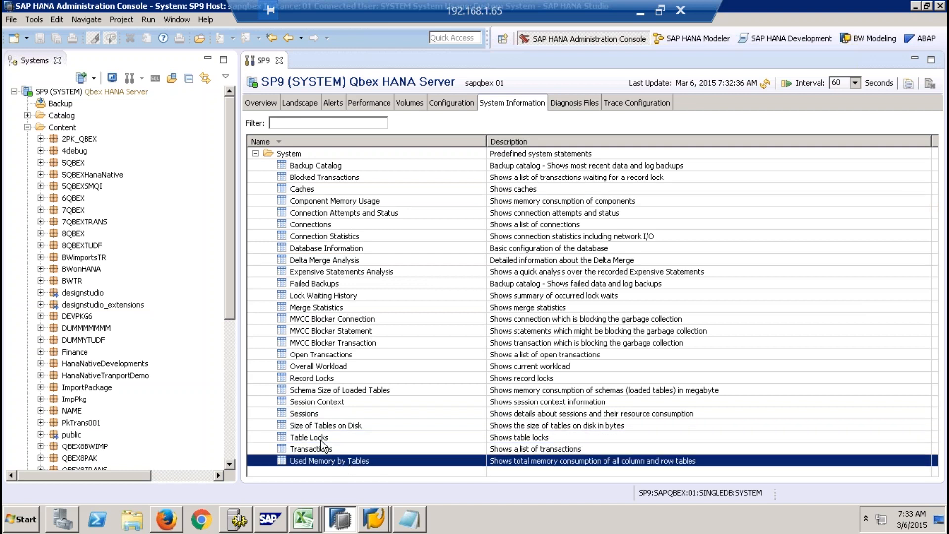
{"action": "left_click", "coordinate": [345, 426]}
{"action": "left_click", "coordinate": [320, 414]}
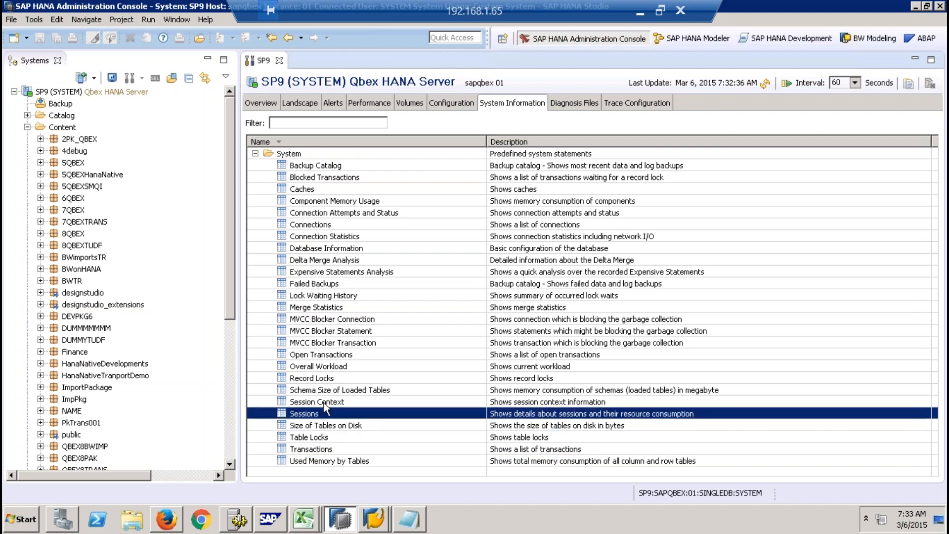
{"action": "left_click", "coordinate": [324, 403]}
{"action": "left_click", "coordinate": [330, 391]}
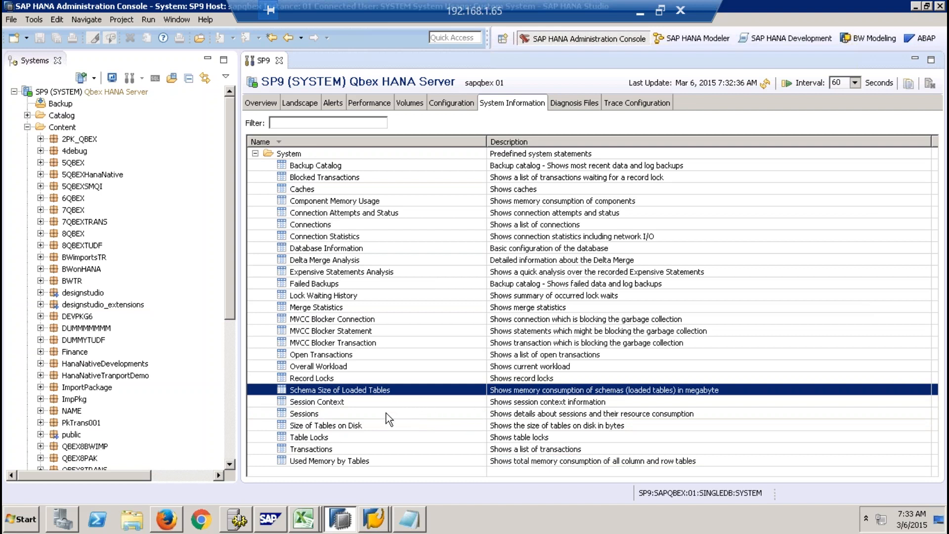
- Execute the Used Memory by Tables statement, select its result row for column and row table storage, and close the result
{"action": "left_click", "coordinate": [342, 462]}
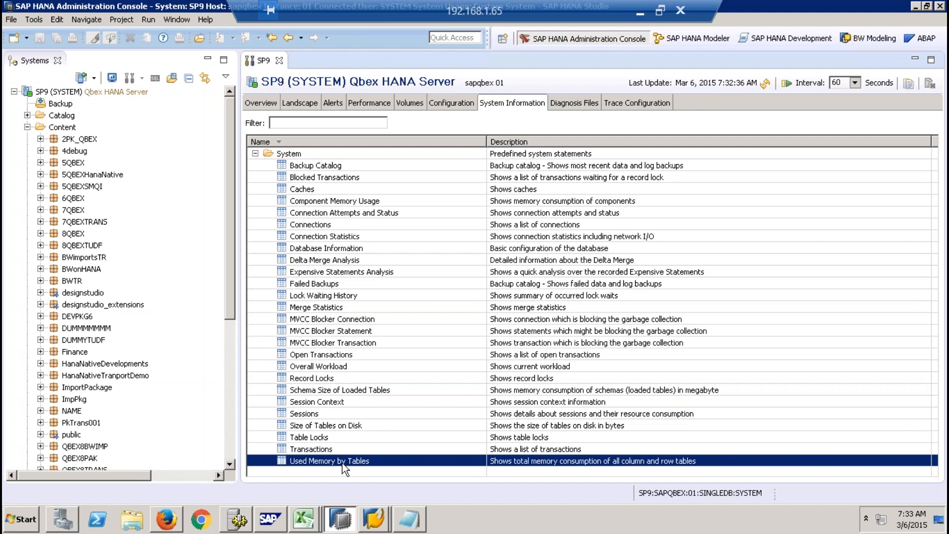
{"action": "right_click", "coordinate": [342, 462]}
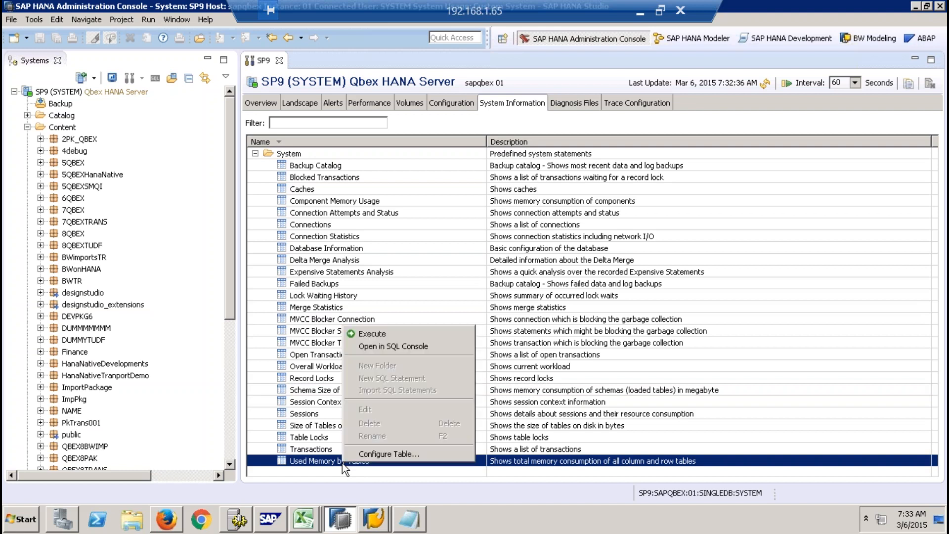
{"action": "left_click", "coordinate": [384, 334]}
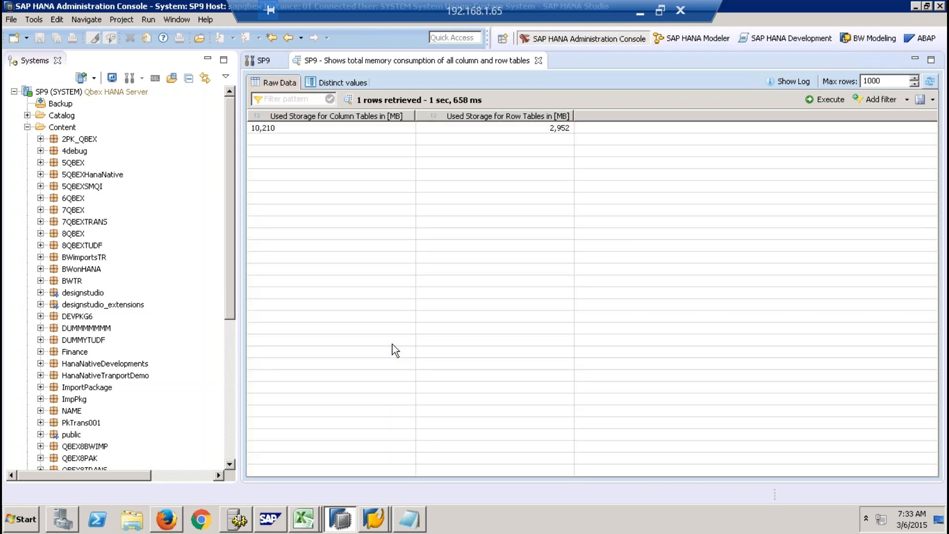
{"action": "left_click", "coordinate": [290, 130]}
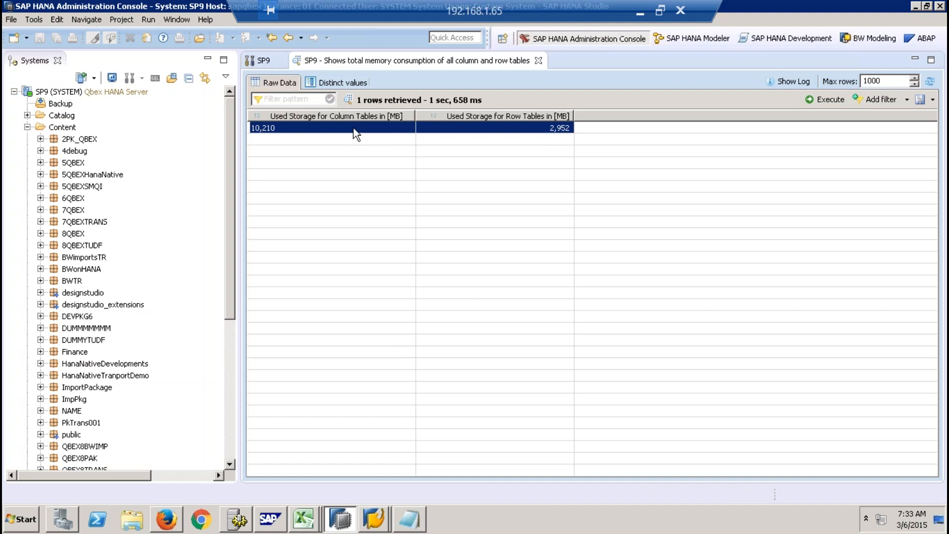
{"action": "left_click", "coordinate": [538, 60]}
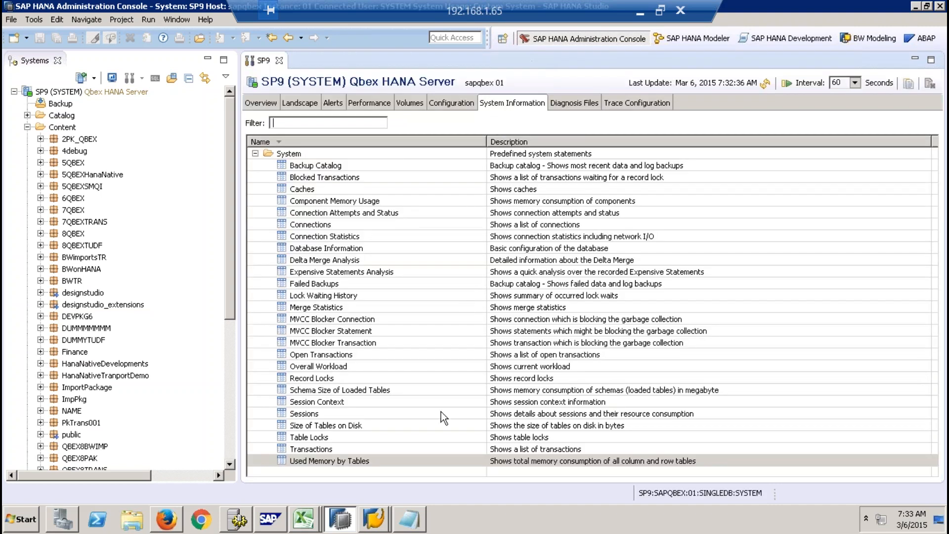
- Execute the Delta Merge Analysis statement and widen the LINE column of its result
{"action": "left_click", "coordinate": [329, 260]}
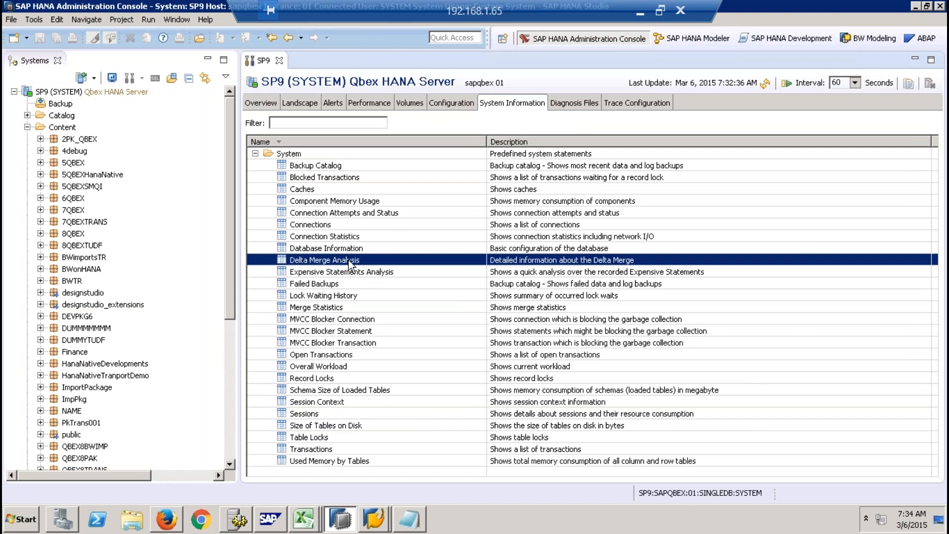
{"action": "right_click", "coordinate": [349, 260]}
{"action": "left_click", "coordinate": [363, 266]}
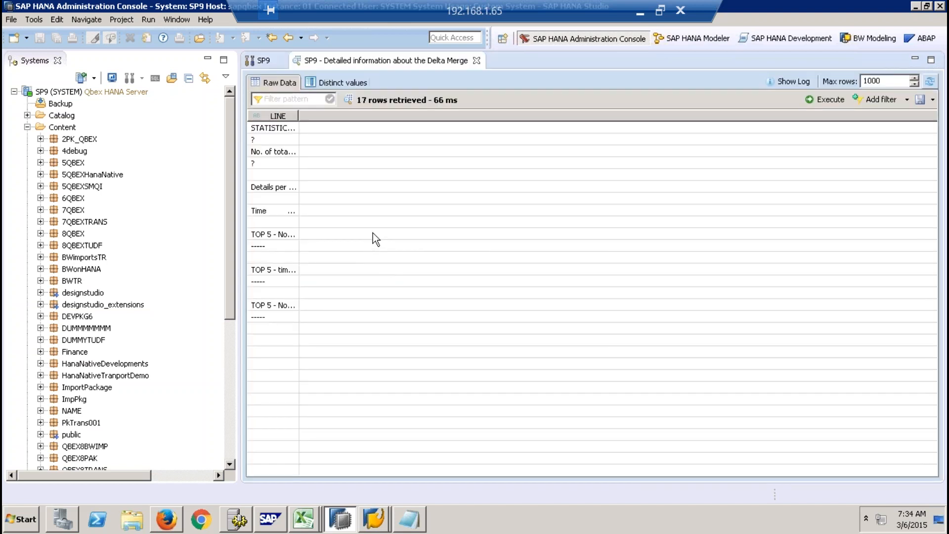
{"action": "left_click_drag", "start_coordinate": [298, 117], "coordinate": [443, 117]}
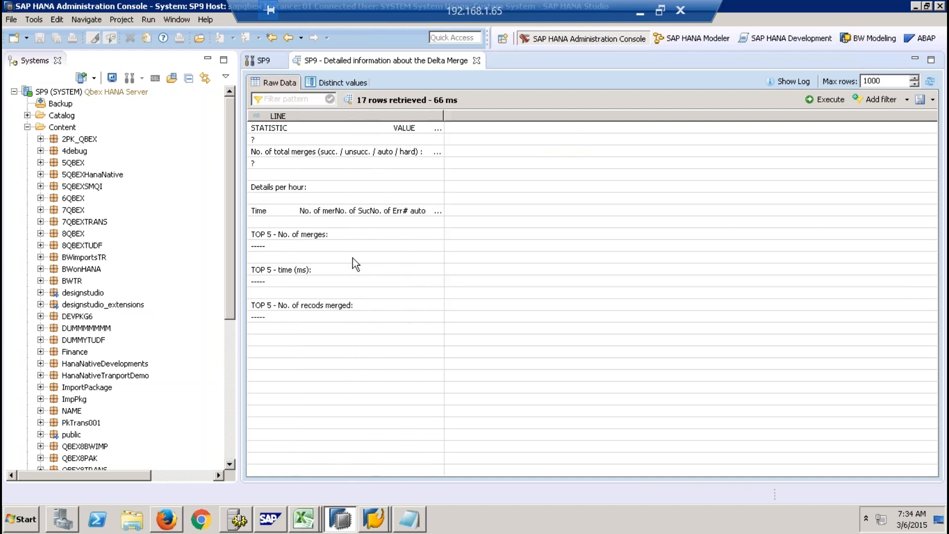
- View the full text of the TOP 5 - No. of merges line, close it, and widen the LINE column further
{"action": "double_click", "coordinate": [272, 236]}
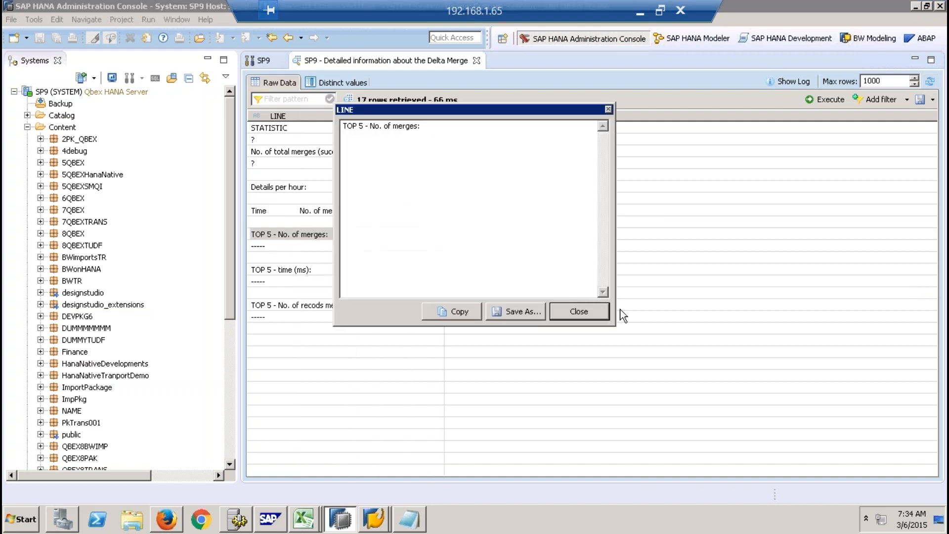
{"action": "left_click", "coordinate": [595, 313]}
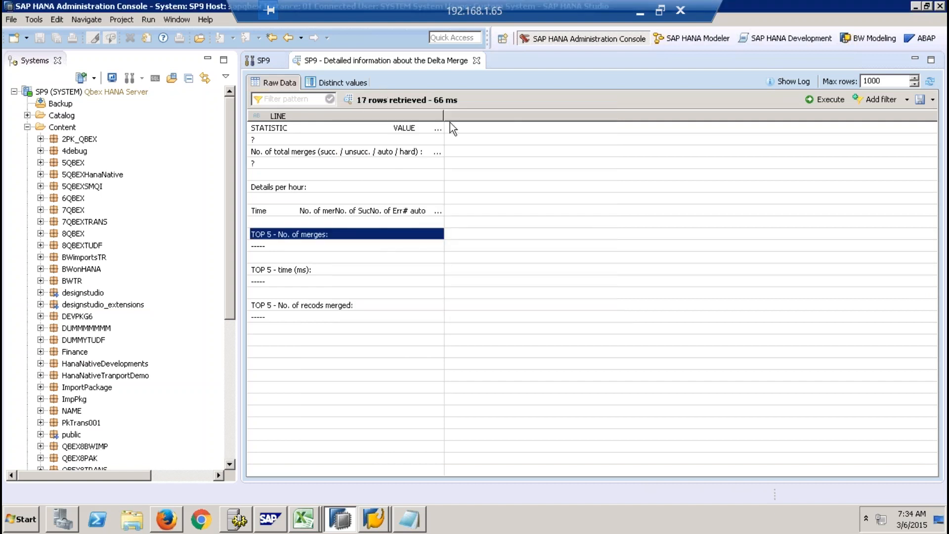
{"action": "left_click_drag", "start_coordinate": [445, 116], "coordinate": [564, 109]}
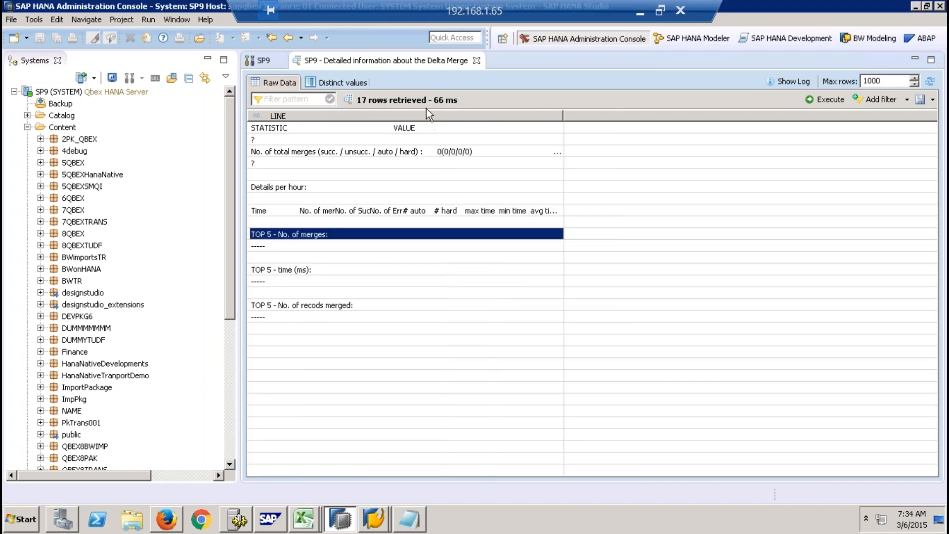
- Show the distinct values of the LINE column in the delta merge result and select the No. of total merges value
{"action": "left_click", "coordinate": [358, 82]}
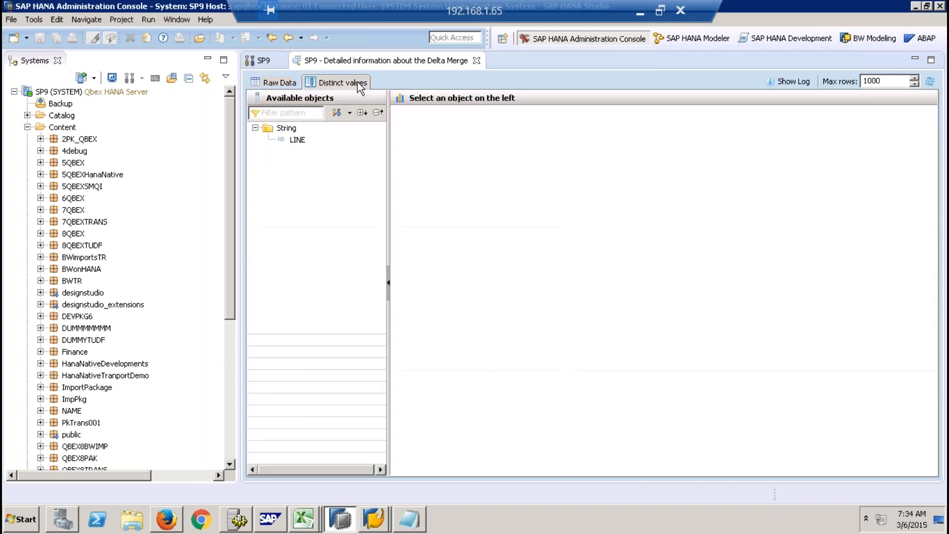
{"action": "left_click", "coordinate": [297, 139]}
{"action": "left_click", "coordinate": [420, 169]}
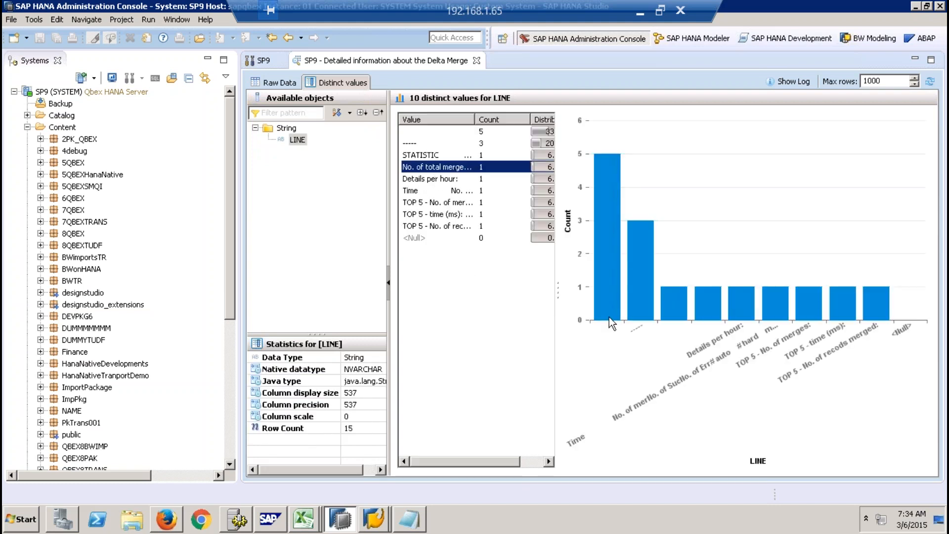
- Close the delta merge result, execute the Database Information statement, and select its result row before closing that result
{"action": "mouse_move", "coordinate": [610, 320]}
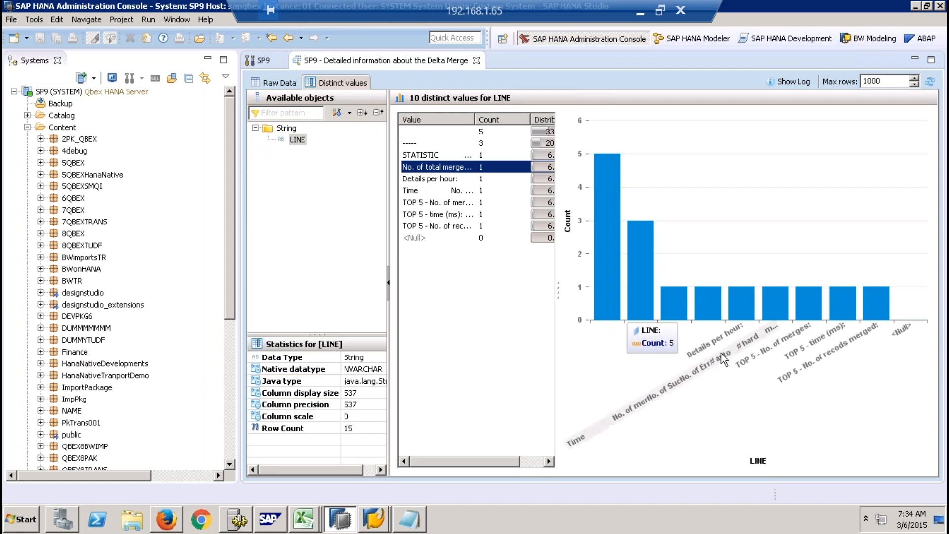
{"action": "left_click", "coordinate": [477, 61]}
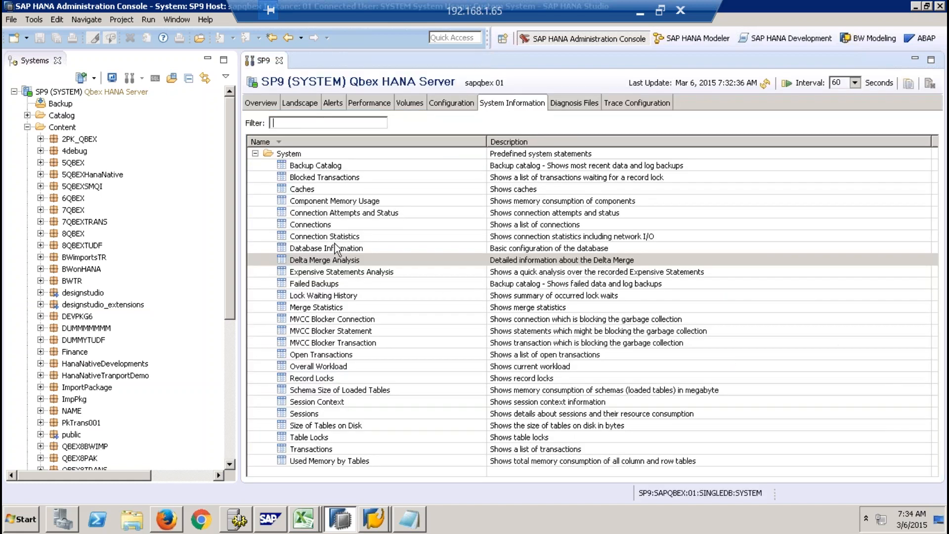
{"action": "left_click", "coordinate": [336, 248]}
{"action": "right_click", "coordinate": [335, 249]}
{"action": "left_click", "coordinate": [387, 258]}
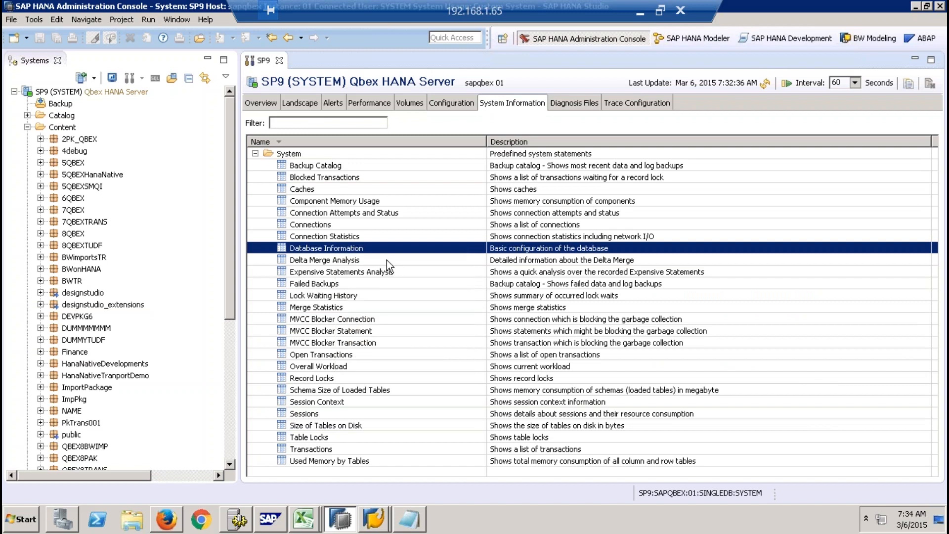
{"action": "left_click", "coordinate": [278, 127]}
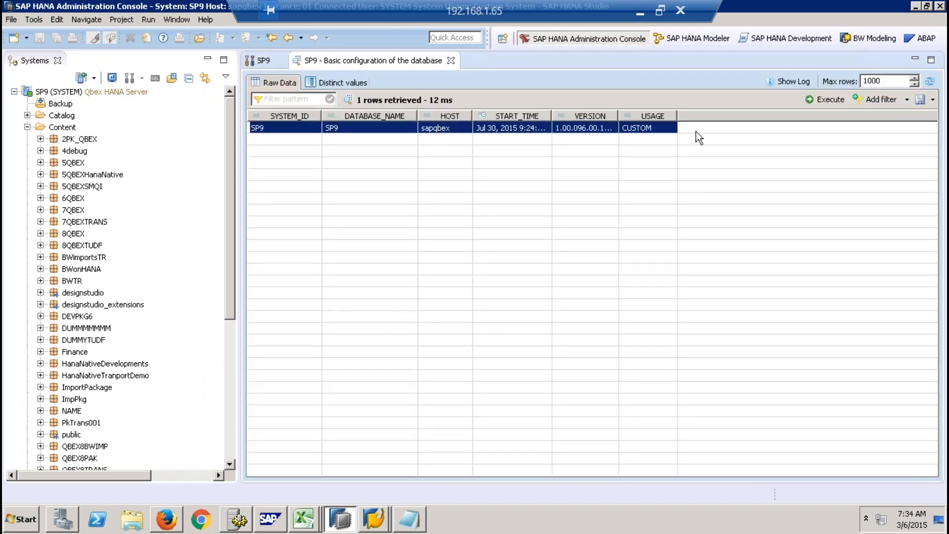
{"action": "left_click", "coordinate": [451, 60]}
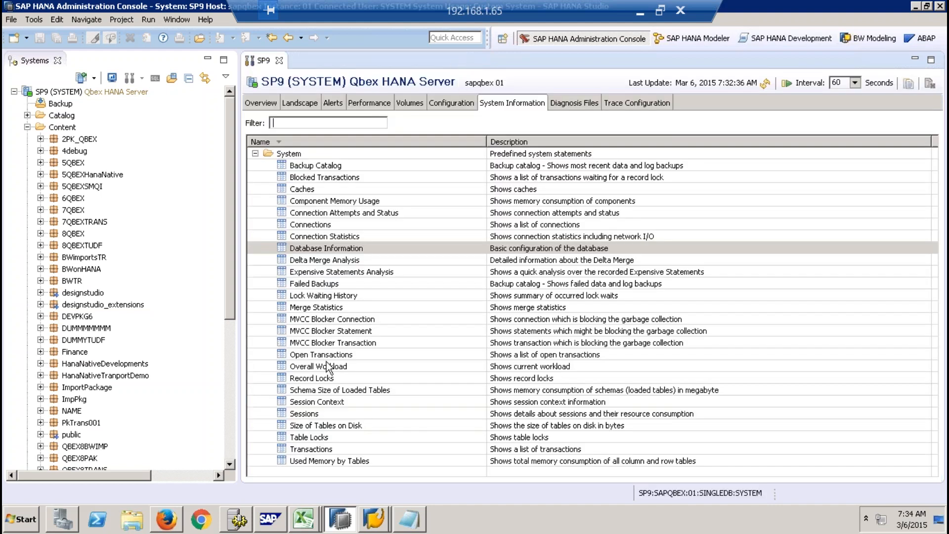
- Look through the predefined system statements, highlighting Sessions, Schema Size of Loaded Tables, Connections, Component Memory Usage and MVCC Blocker Transaction
{"action": "left_click", "coordinate": [318, 414]}
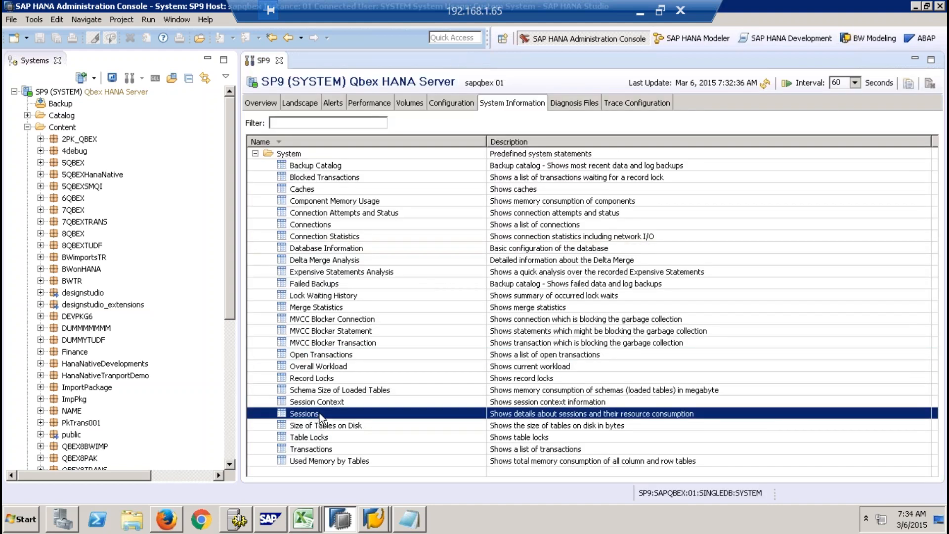
{"action": "left_click", "coordinate": [342, 388]}
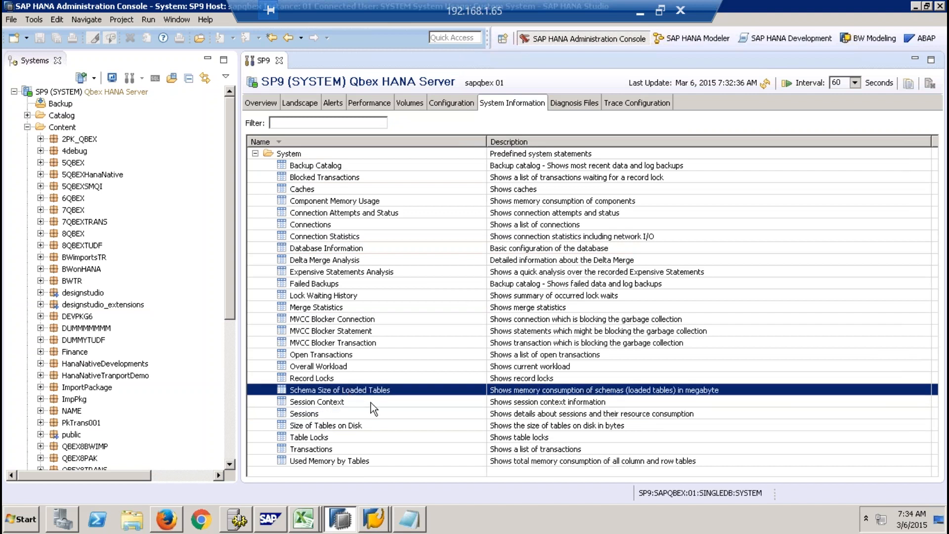
{"action": "left_click", "coordinate": [317, 225]}
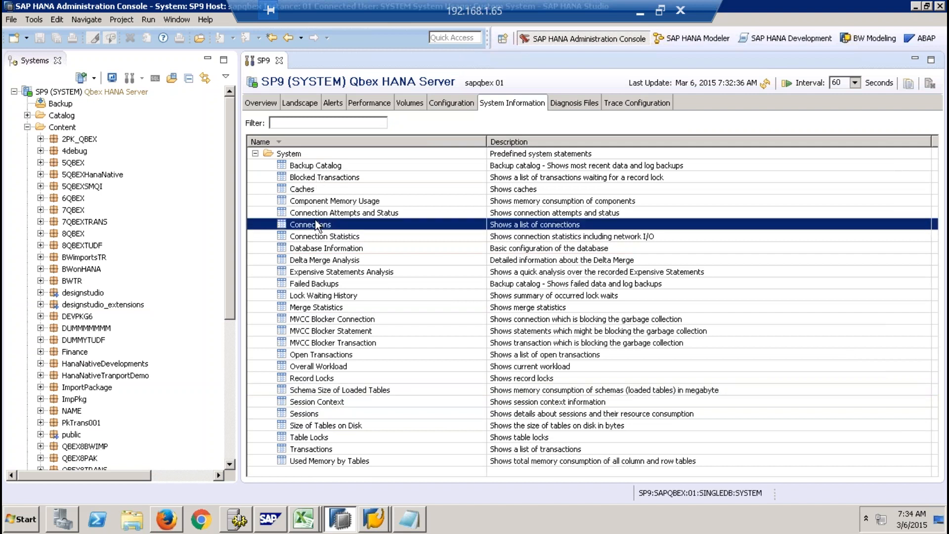
{"action": "left_click", "coordinate": [324, 177]}
{"action": "left_click", "coordinate": [329, 188]}
{"action": "left_click", "coordinate": [339, 201]}
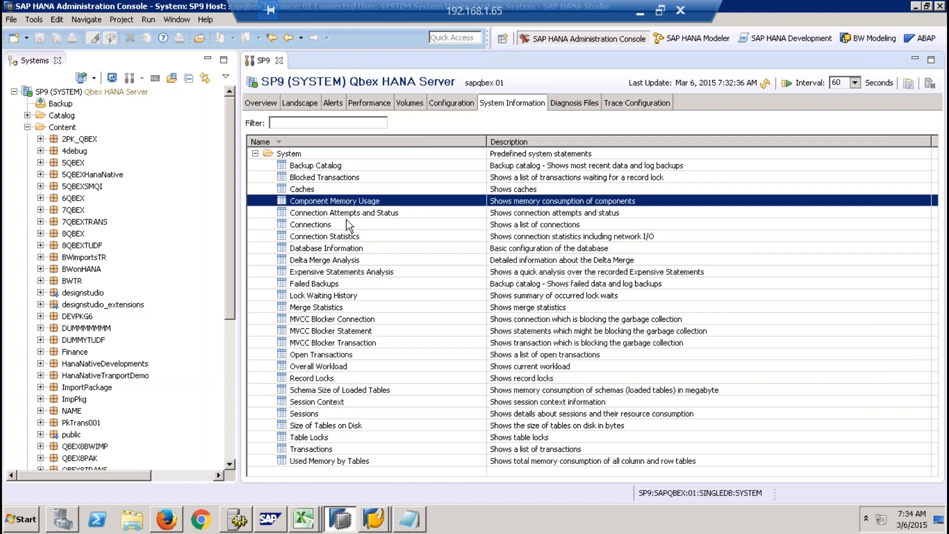
{"action": "left_click", "coordinate": [350, 225]}
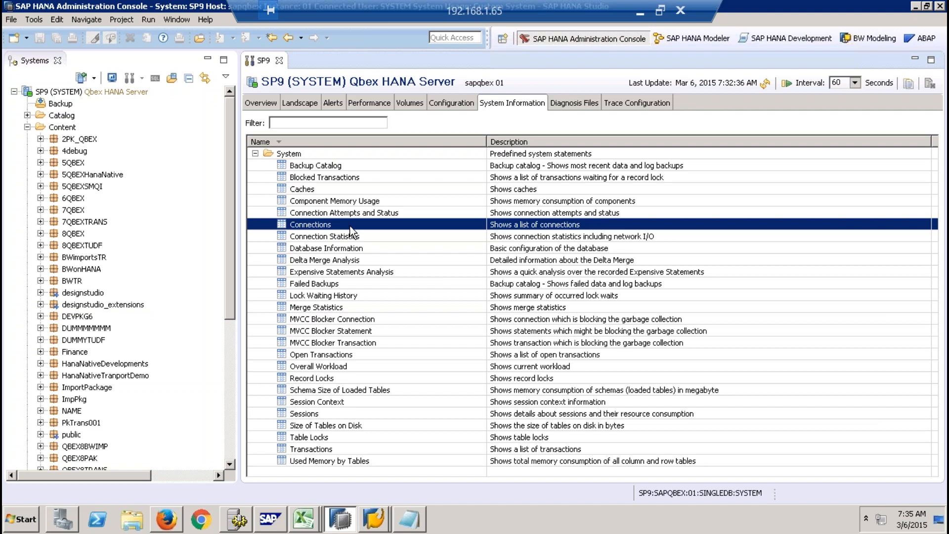
{"action": "left_click_drag", "start_coordinate": [350, 227], "coordinate": [345, 344]}
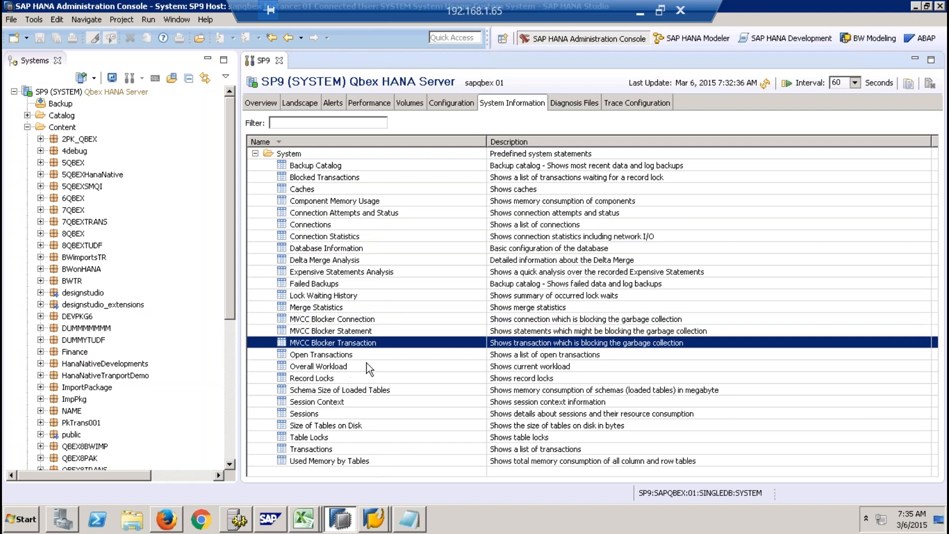
- View the diagnosis file list and the trace configuration overview of SP9, and return to the diagnosis files
{"action": "left_click", "coordinate": [576, 101]}
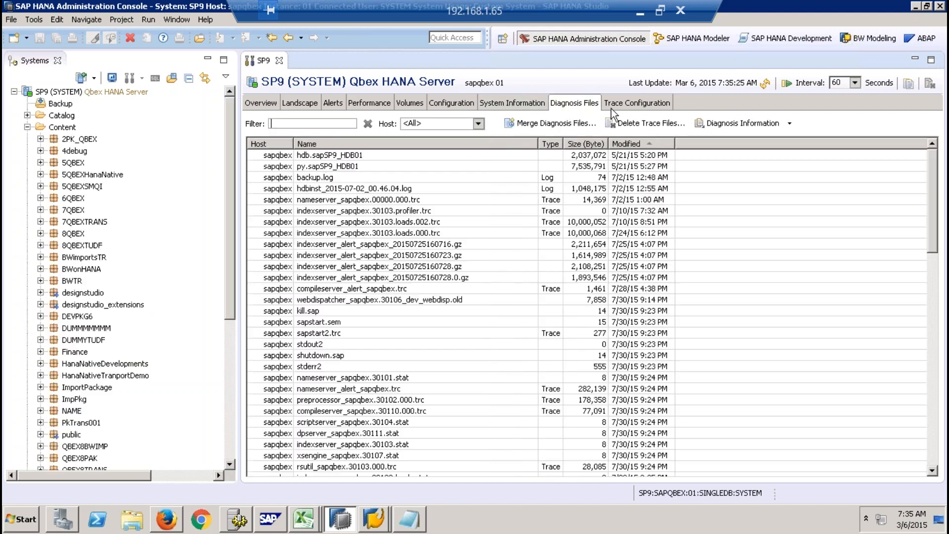
{"action": "left_click", "coordinate": [632, 104]}
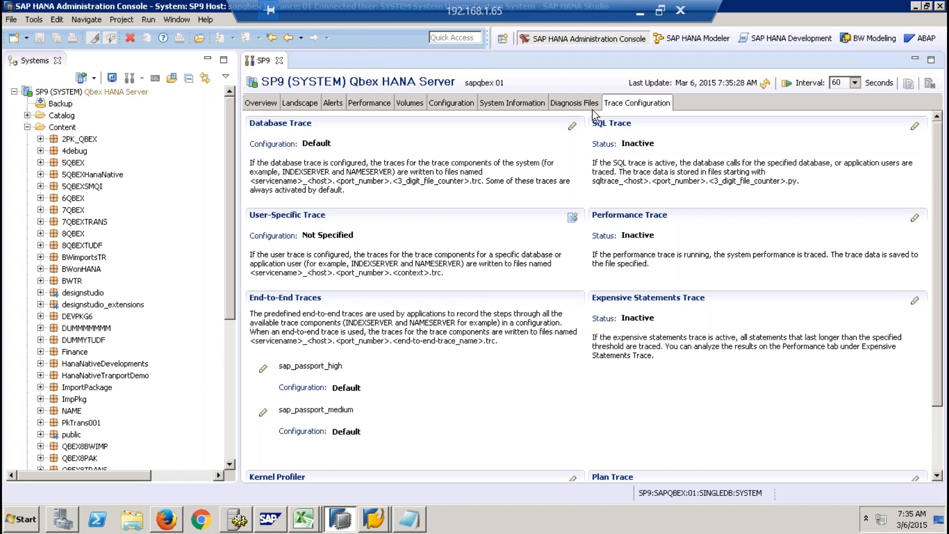
{"action": "left_click", "coordinate": [565, 103]}
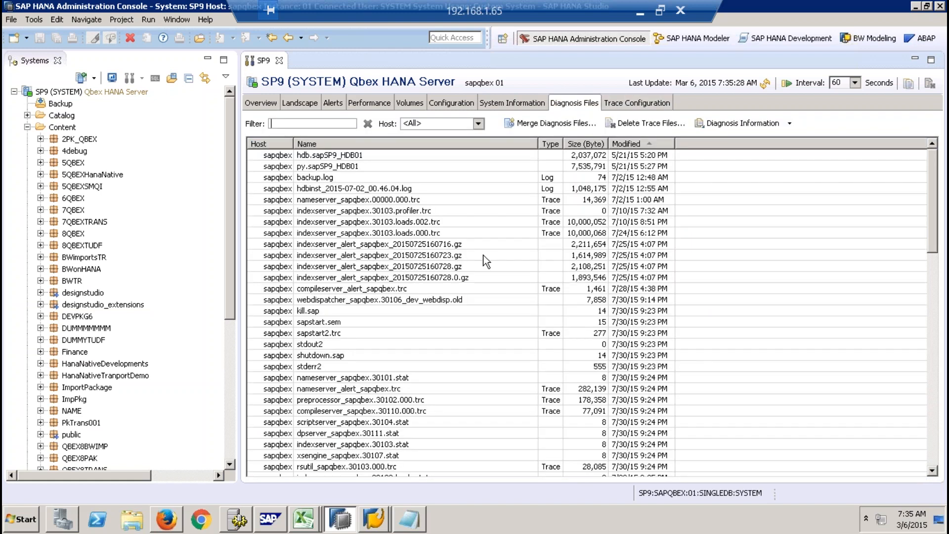
- Open the trace file nameserver_sapqbex.00000.000.trc, view it through to its last lines, and close it
{"action": "left_click", "coordinate": [344, 200]}
{"action": "left_click", "coordinate": [370, 207]}
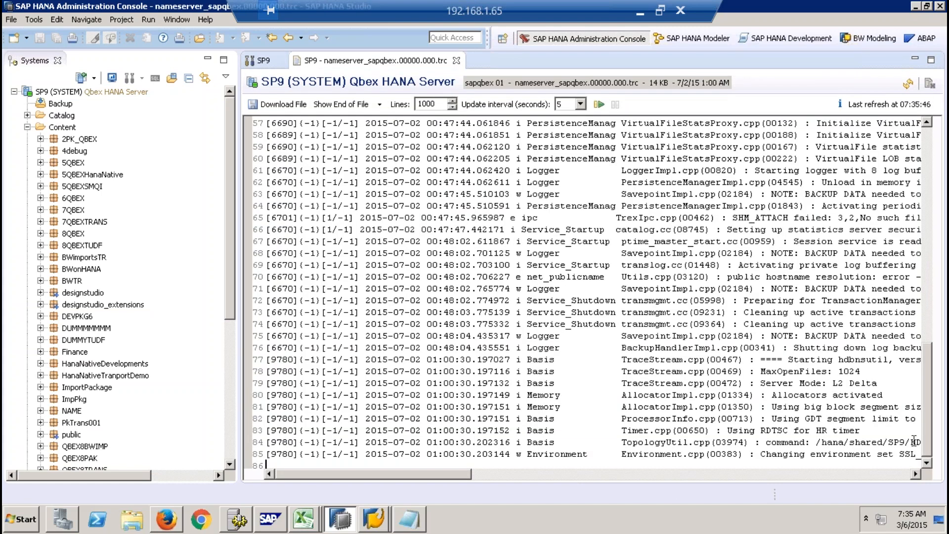
{"action": "mouse_move", "coordinate": [926, 426]}
{"action": "left_mouse_down"}
{"action": "mouse_move", "coordinate": [914, 148]}
{"action": "mouse_move", "coordinate": [934, 435]}
{"action": "mouse_move", "coordinate": [945, 465]}
{"action": "left_mouse_up"}
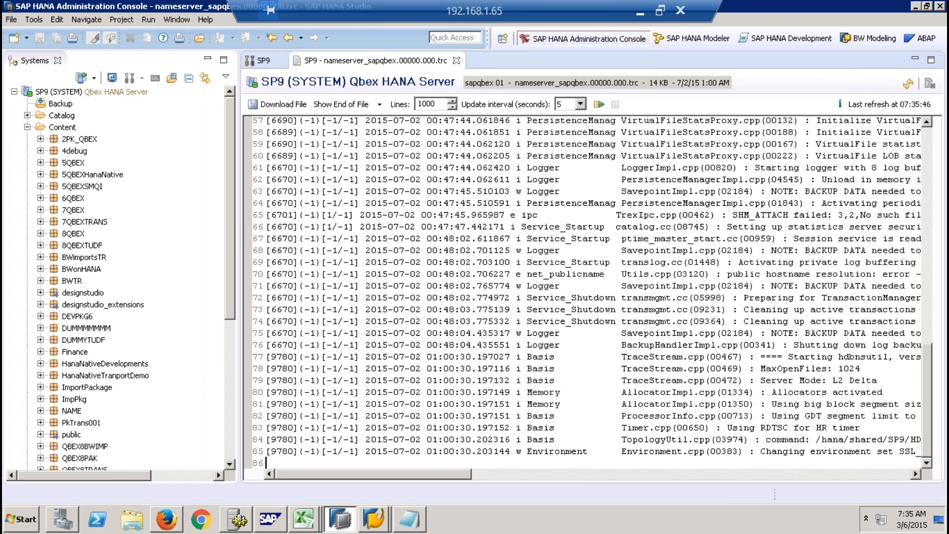
{"action": "left_click", "coordinate": [456, 60]}
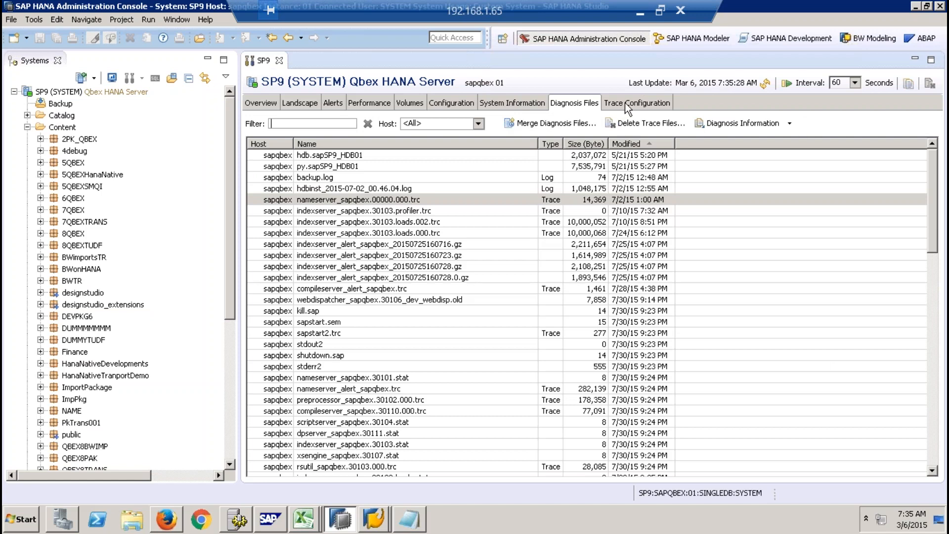
- Review the trace configuration options against the diagnosis file list, ending on the trace configuration
{"action": "left_click", "coordinate": [625, 102]}
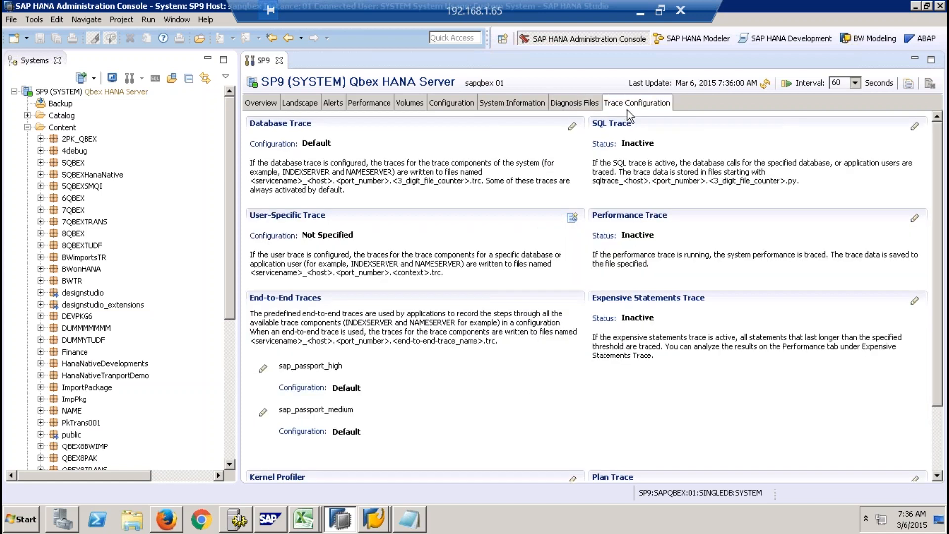
{"action": "left_click", "coordinate": [574, 102]}
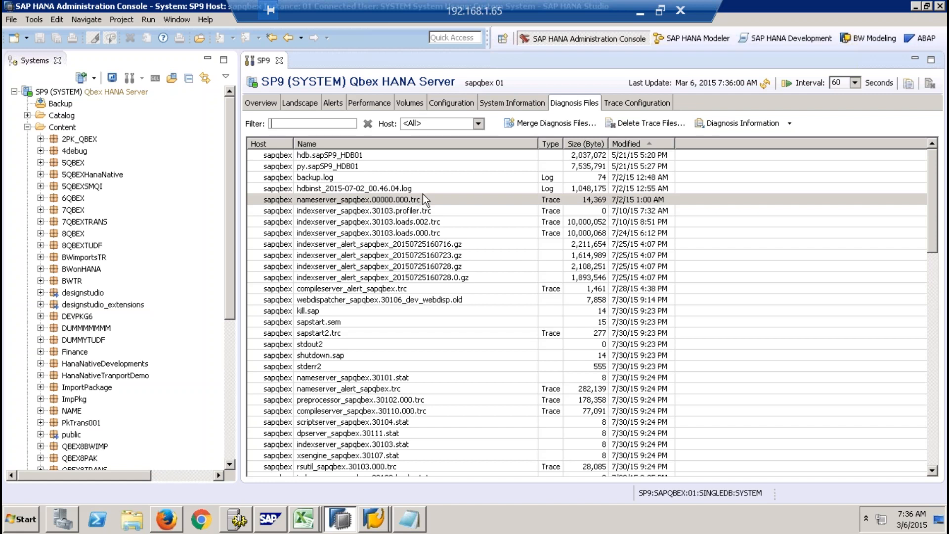
{"action": "left_click", "coordinate": [652, 99]}
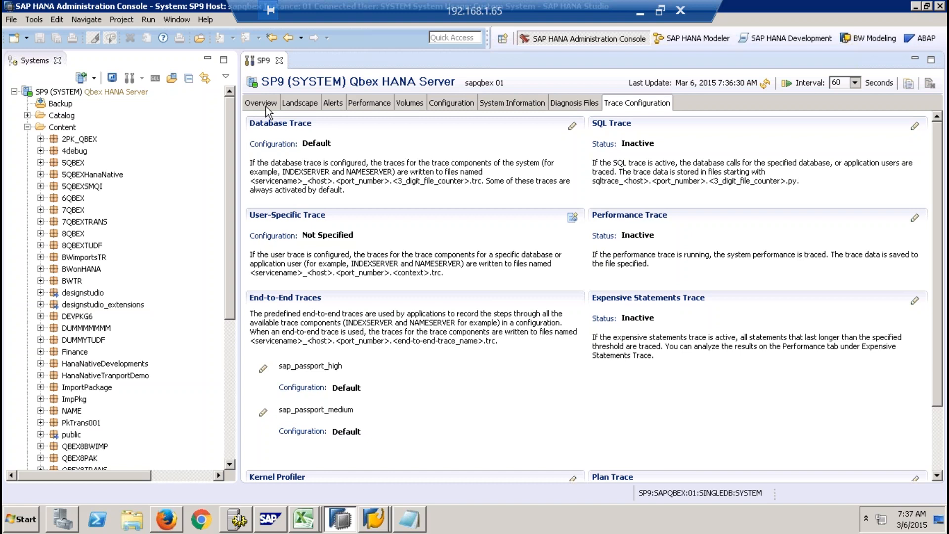
- Close the SP9 administration editor and switch to the SAP HANA Modeler perspective with Content collapsed and Quick View closed
{"action": "left_click", "coordinate": [280, 61]}
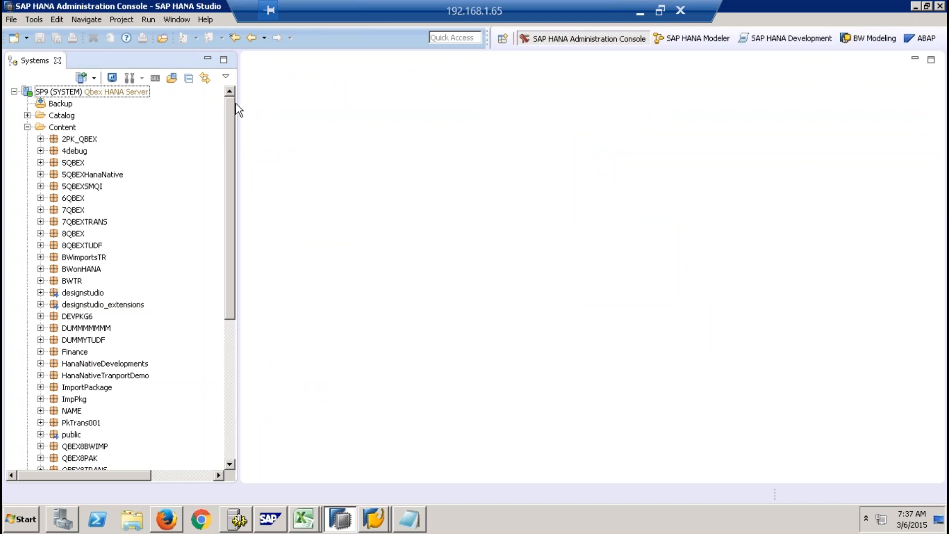
{"action": "left_click", "coordinate": [710, 38]}
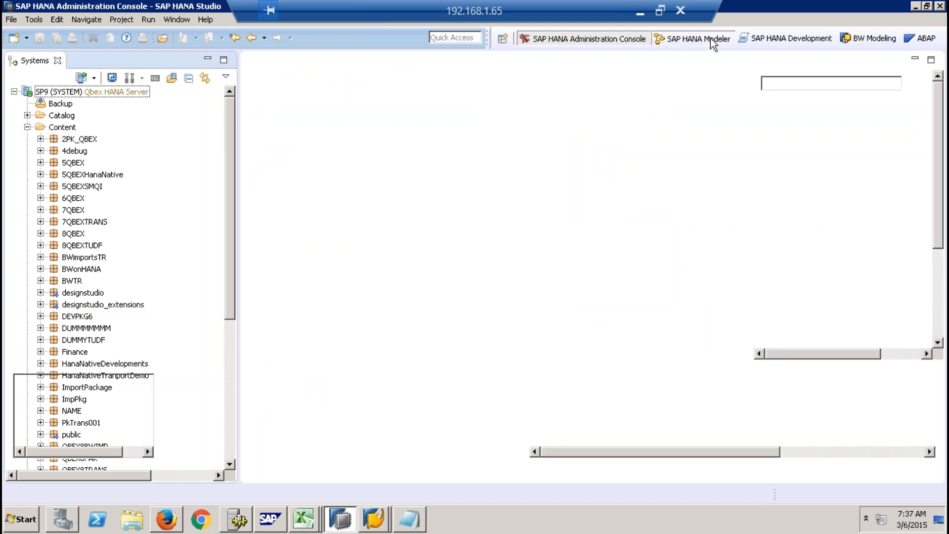
{"action": "left_click", "coordinate": [27, 160]}
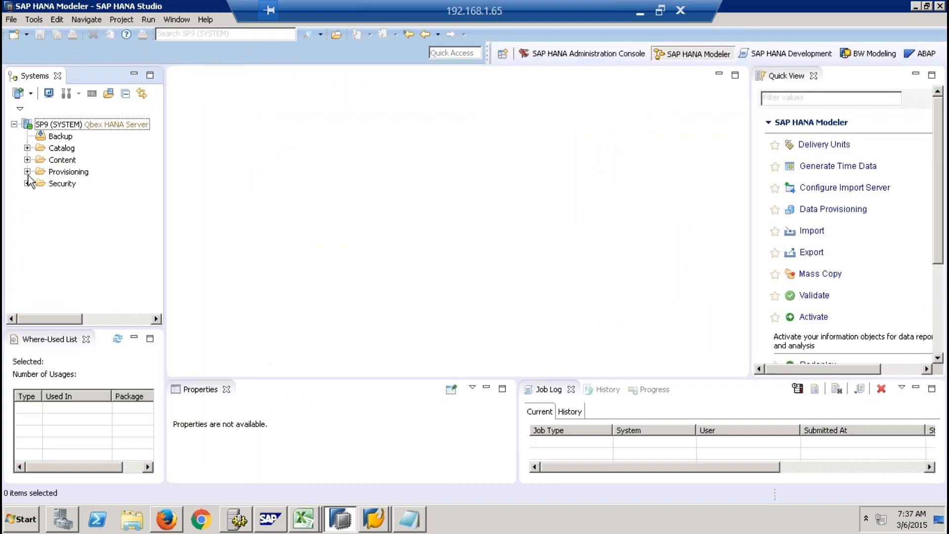
{"action": "left_click", "coordinate": [813, 76]}
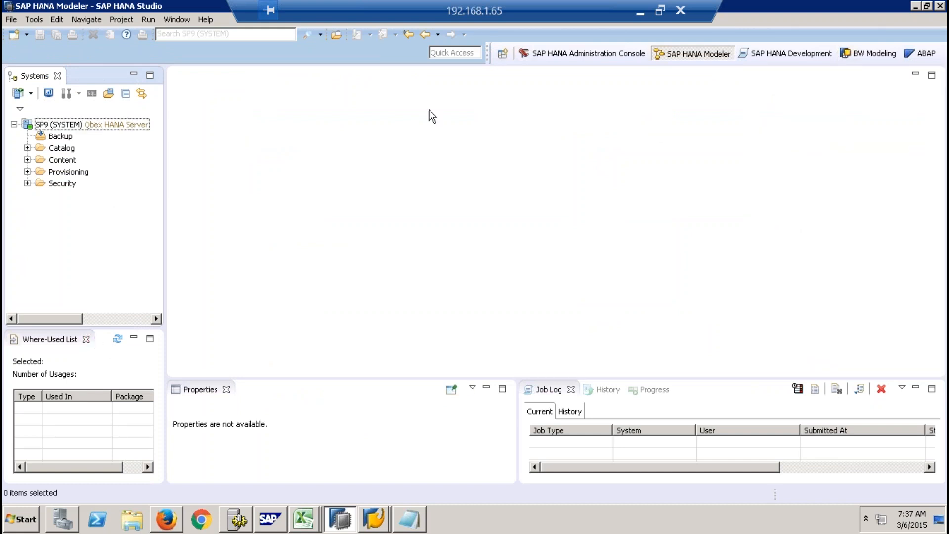
- Look through the list of available perspectives, highlight SAP HANA PlanViz, and close the list
{"action": "left_click", "coordinate": [503, 55]}
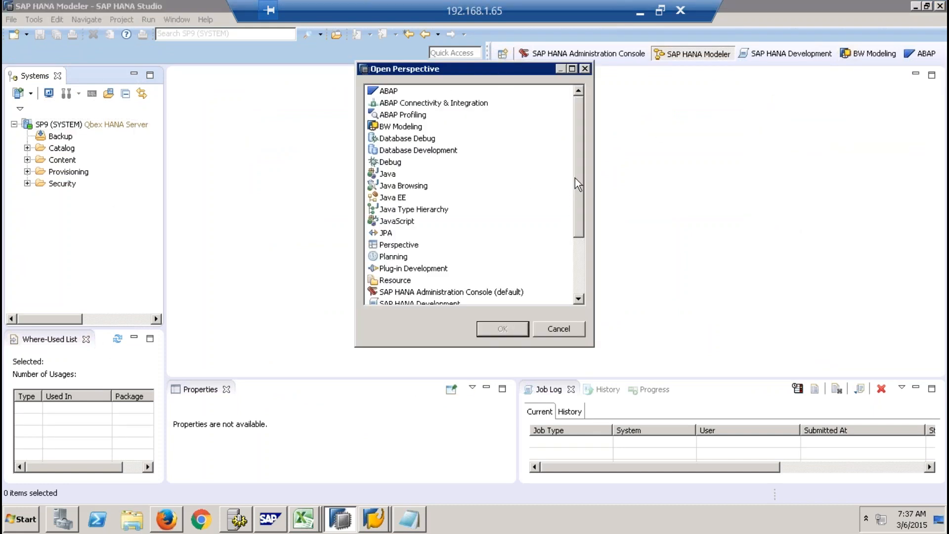
{"action": "left_click_drag", "start_coordinate": [574, 134], "coordinate": [571, 198]}
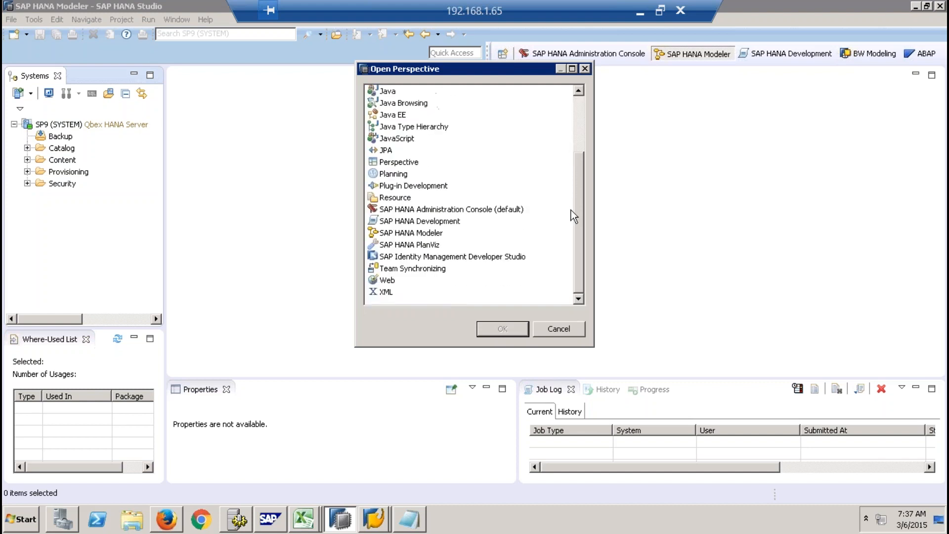
{"action": "left_click", "coordinate": [421, 247]}
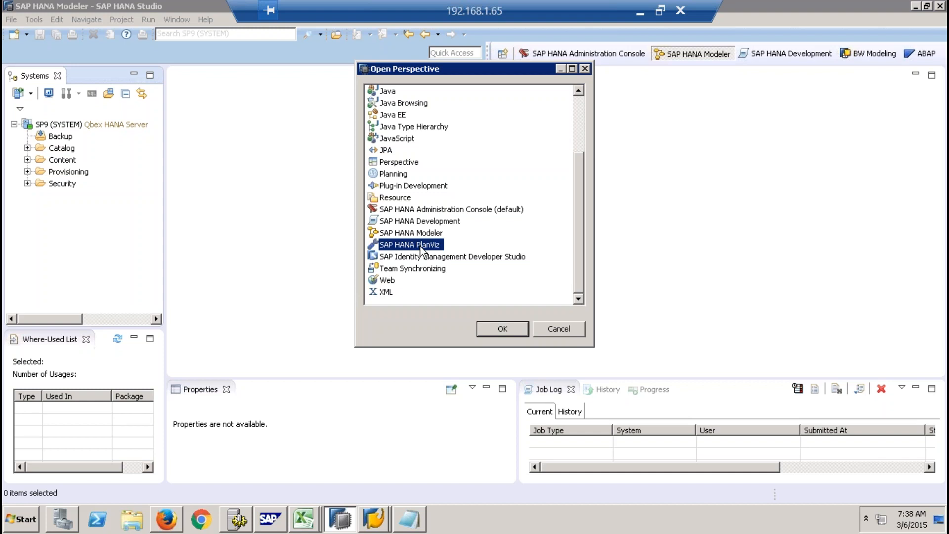
{"action": "left_click", "coordinate": [501, 330]}
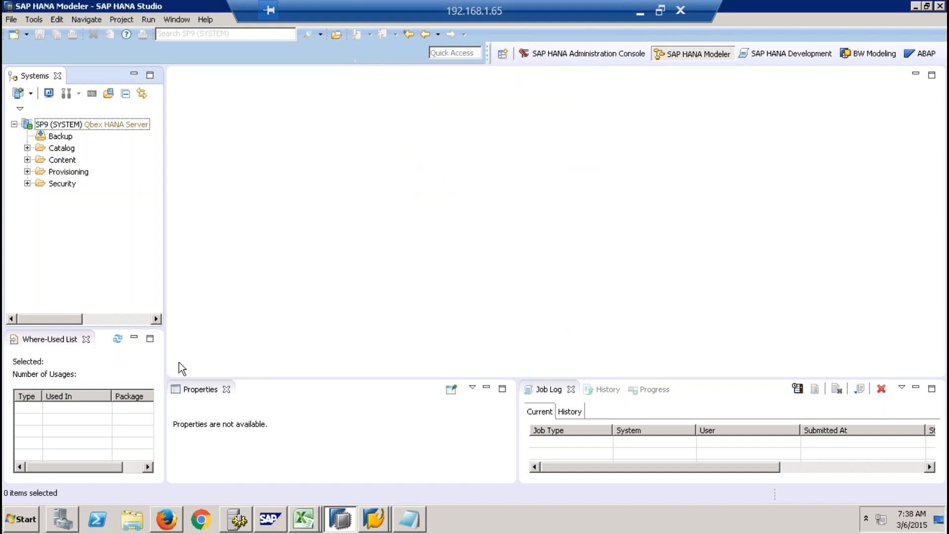
- Close the Where-Used List, Properties, Job Log, History and Progress views in the Modeler perspective
{"action": "left_click", "coordinate": [86, 339]}
{"action": "left_click", "coordinate": [225, 389]}
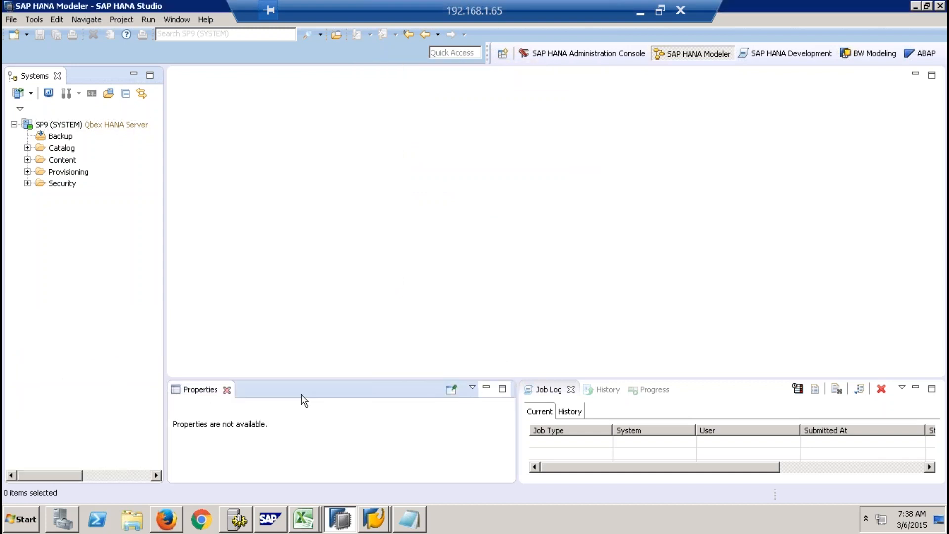
{"action": "left_click", "coordinate": [218, 389]}
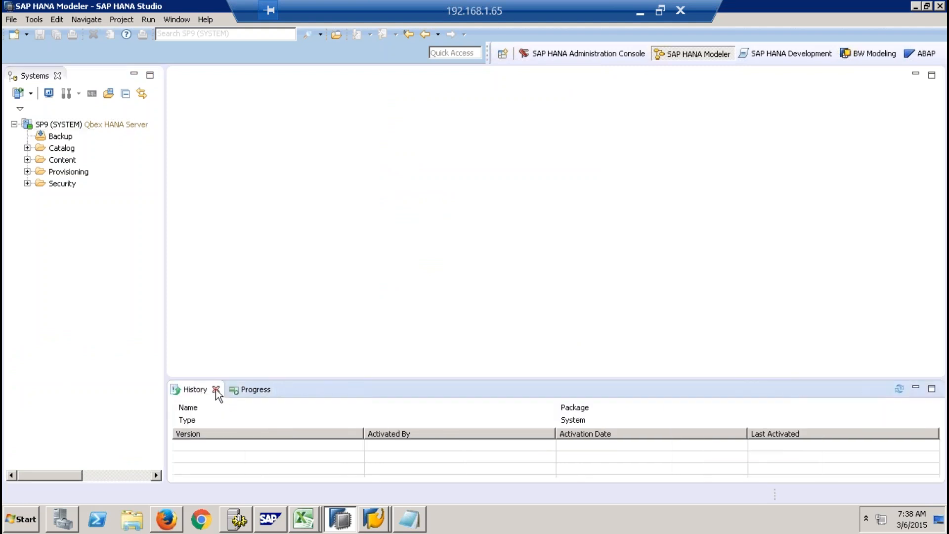
{"action": "left_click", "coordinate": [216, 389]}
{"action": "left_click", "coordinate": [220, 390]}
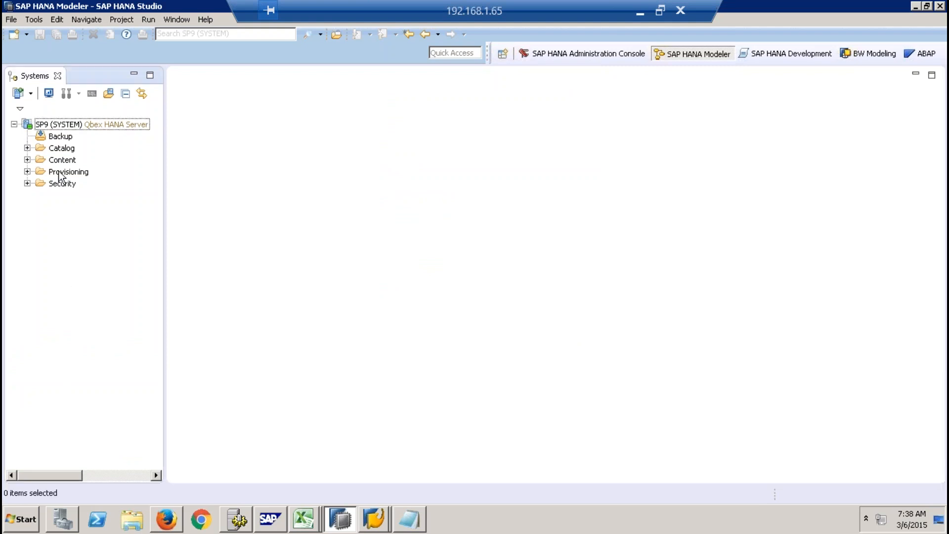
- Open a SQL console for the SP9 system and start a query with "select *" and "from" on separate lines
{"action": "left_click", "coordinate": [77, 124]}
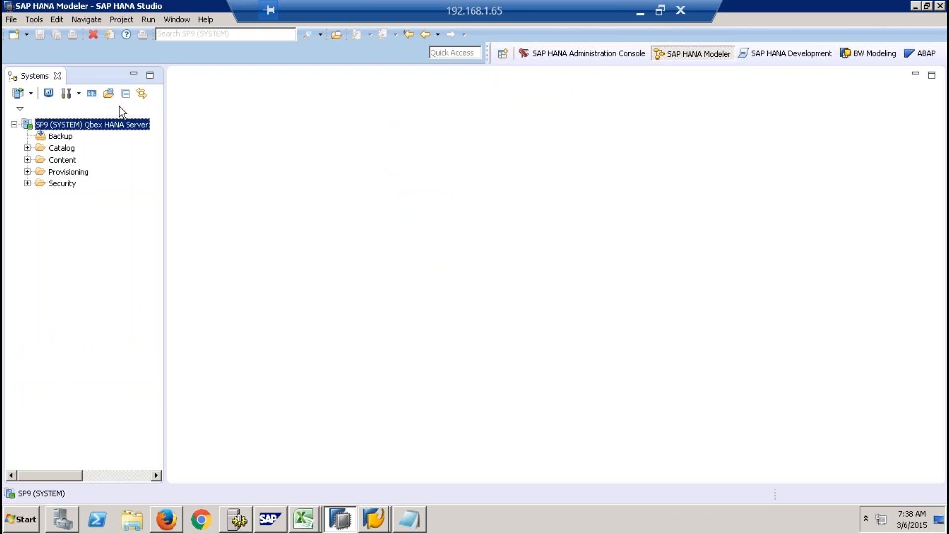
{"action": "left_click", "coordinate": [91, 94]}
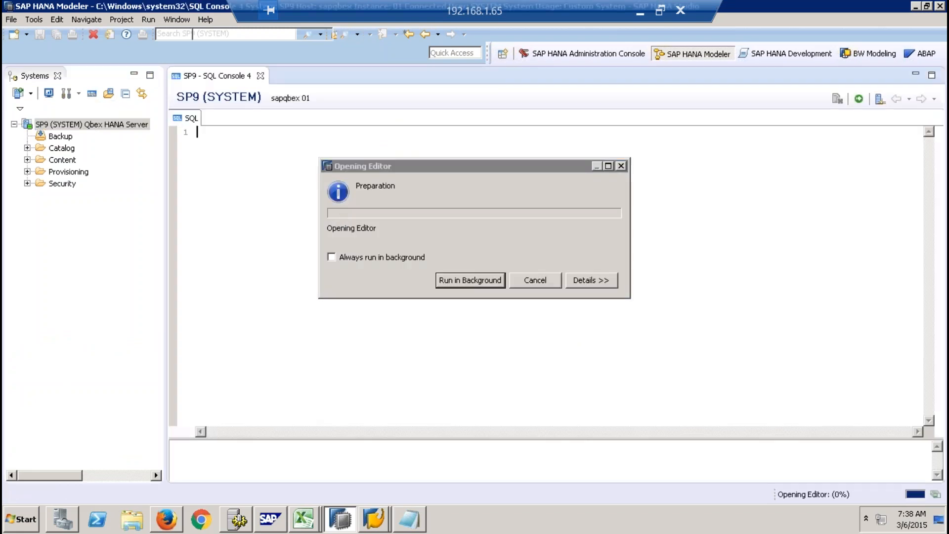
{"action": "key", "text": "Return"}
{"action": "type", "text": "select "}
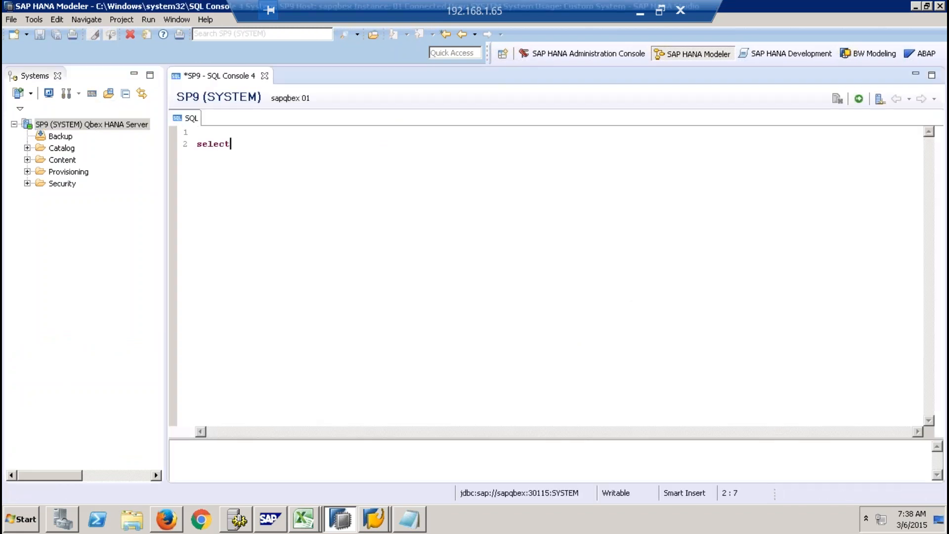
{"action": "type", "text": "*"}
{"action": "key", "text": "Return"}
{"action": "type", "text": "from"}
- Expand the _SYS_BIC schema's column views in the SP9 catalog, widening the Systems view to show their full names
{"action": "left_click", "coordinate": [27, 148]}
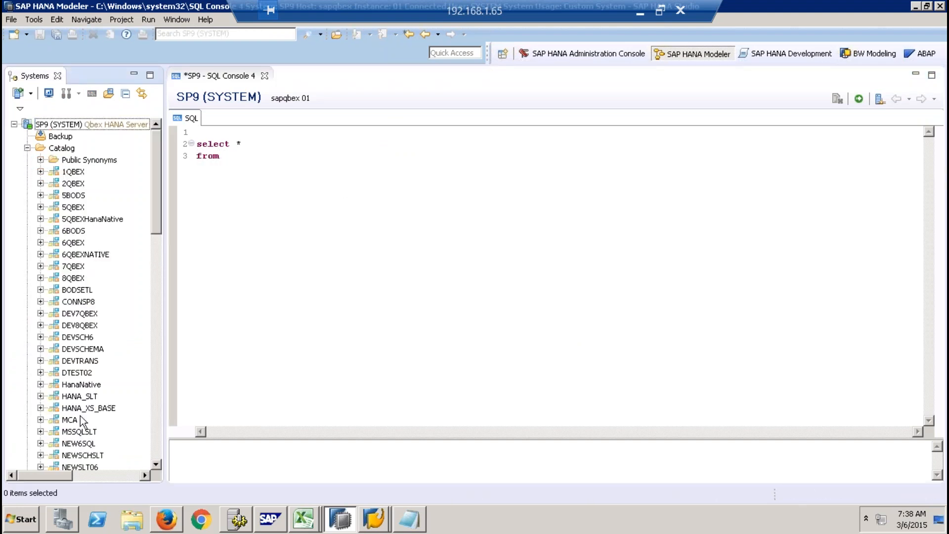
{"action": "scroll", "coordinate": [158, 267], "scroll_direction": "down", "scroll_amount": 9}
{"action": "left_click_drag", "start_coordinate": [155, 280], "coordinate": [157, 407]}
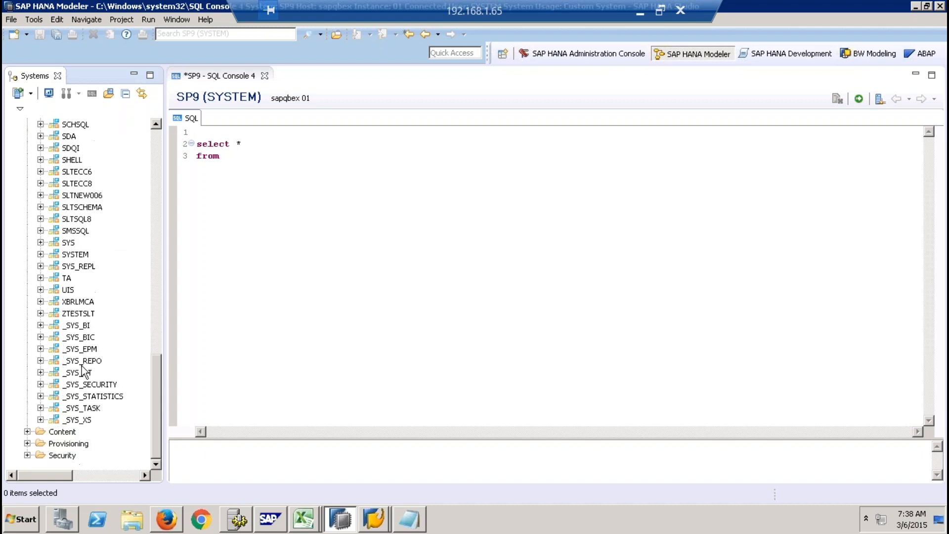
{"action": "double_click", "coordinate": [78, 337]}
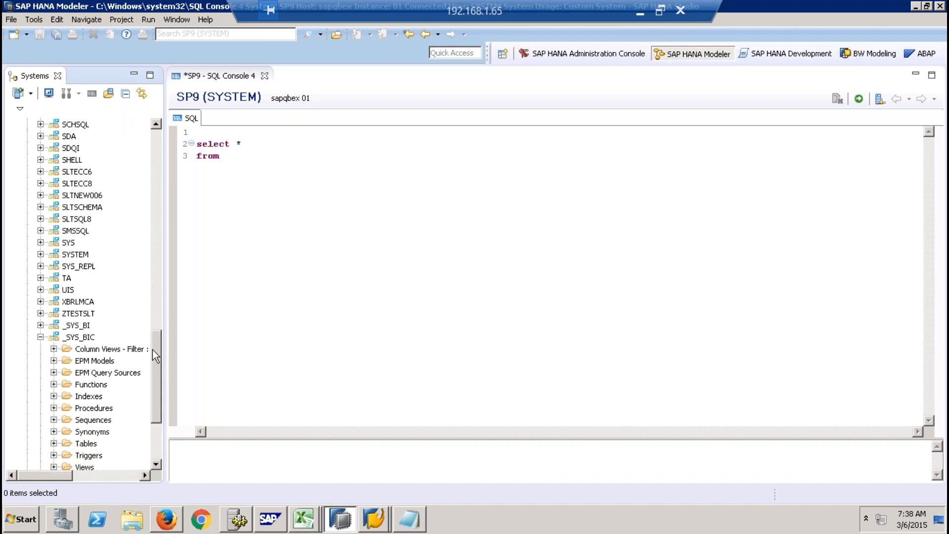
{"action": "left_click_drag", "start_coordinate": [168, 331], "coordinate": [280, 328]}
{"action": "left_click", "coordinate": [54, 316]}
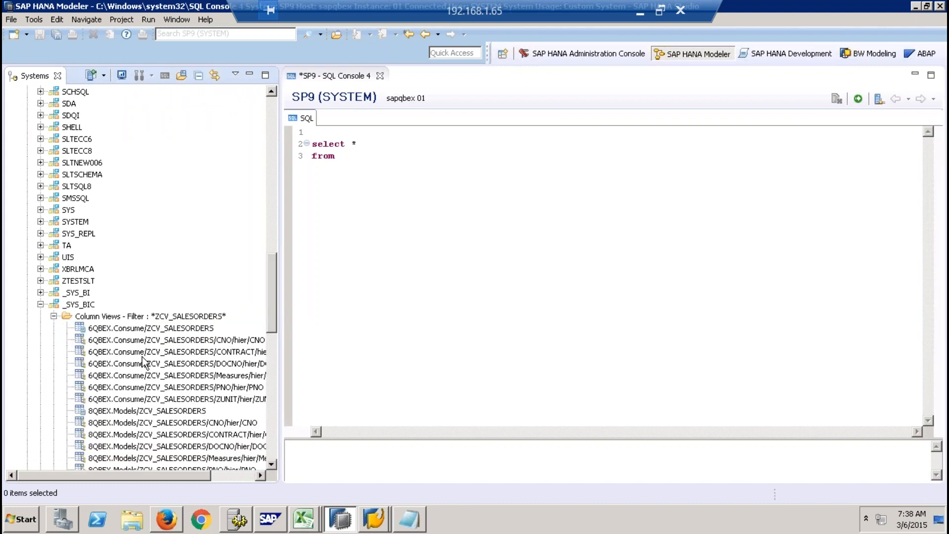
- Add the column view 6QBEX.Consume/ZCV_SALESORDERS to the from clause and execute the whole query
{"action": "left_click_drag", "start_coordinate": [181, 329], "coordinate": [383, 173]}
{"action": "left_click_drag", "start_coordinate": [634, 166], "coordinate": [299, 130]}
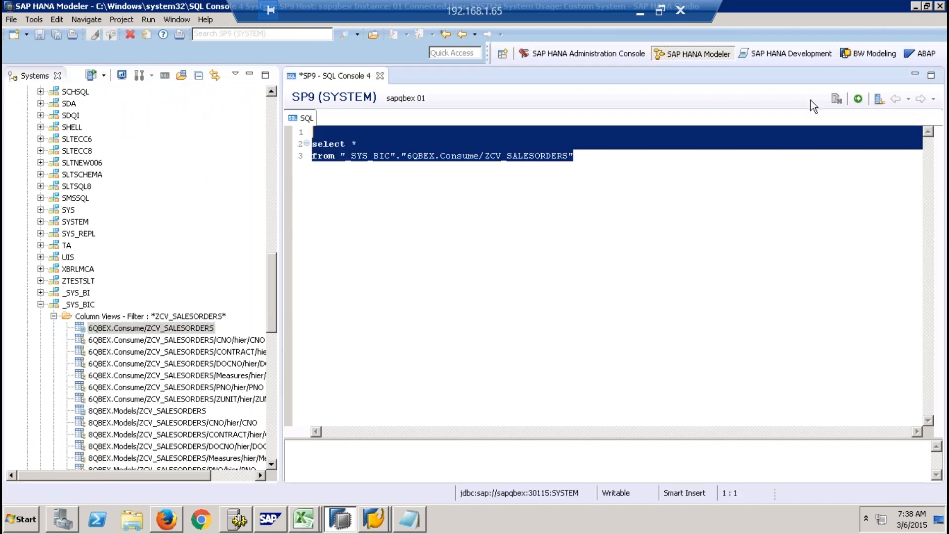
{"action": "left_click", "coordinate": [859, 102]}
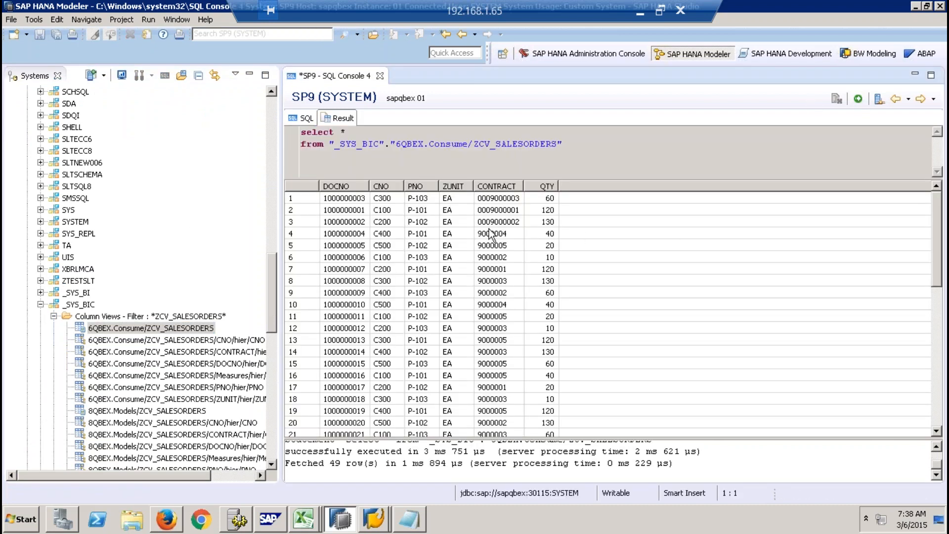
- Visualize the plan of the full ZCV_SALESORDERS select statement and accept the switch to the SAP HANA PlanViz perspective
{"action": "left_click", "coordinate": [305, 119]}
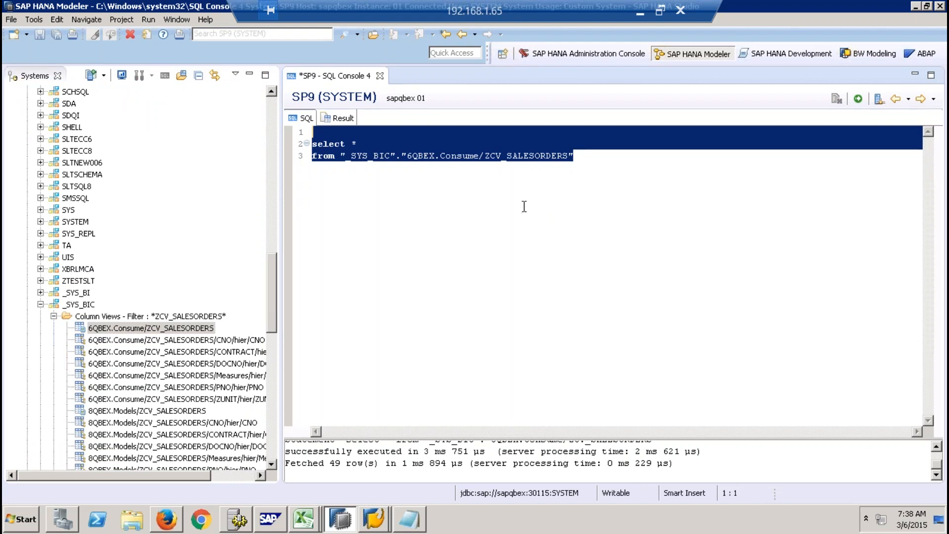
{"action": "left_click", "coordinate": [469, 156]}
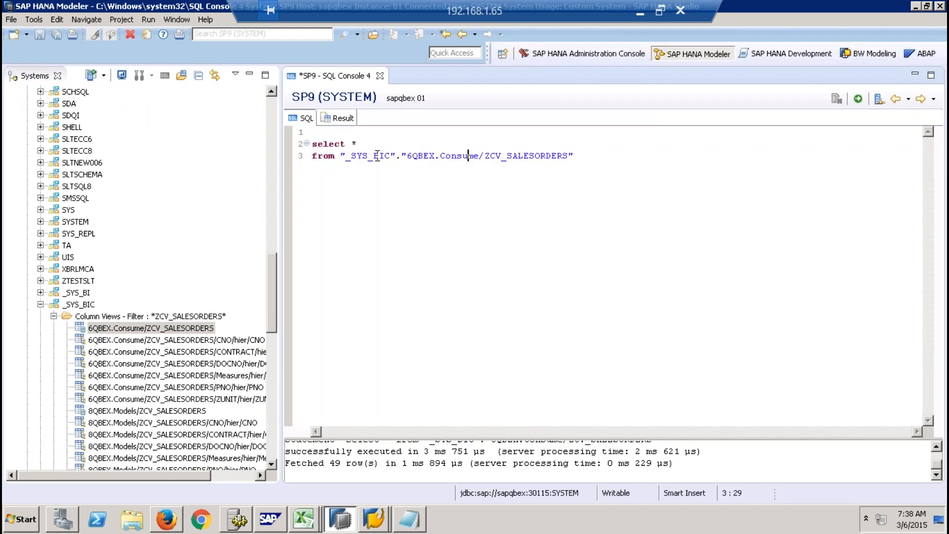
{"action": "left_click_drag", "start_coordinate": [350, 156], "coordinate": [391, 157]}
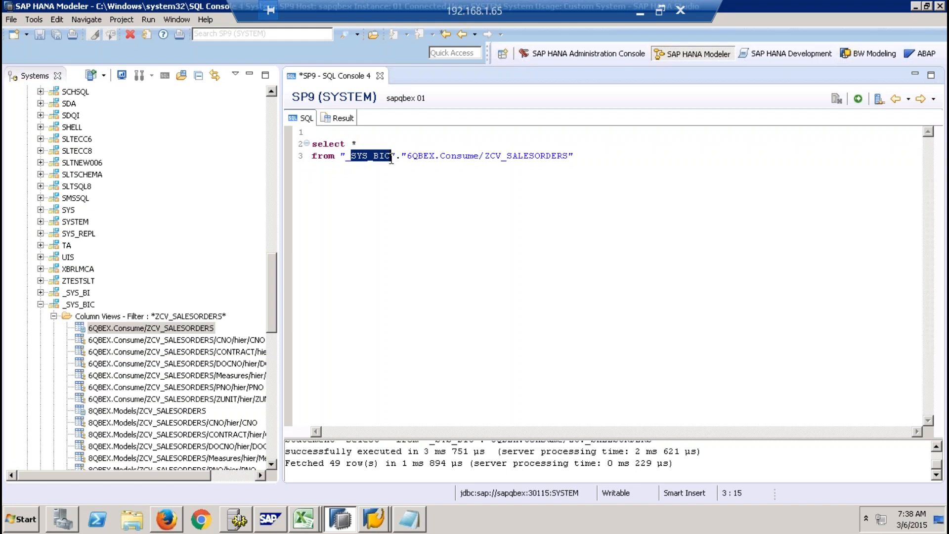
{"action": "left_click_drag", "start_coordinate": [613, 157], "coordinate": [297, 148]}
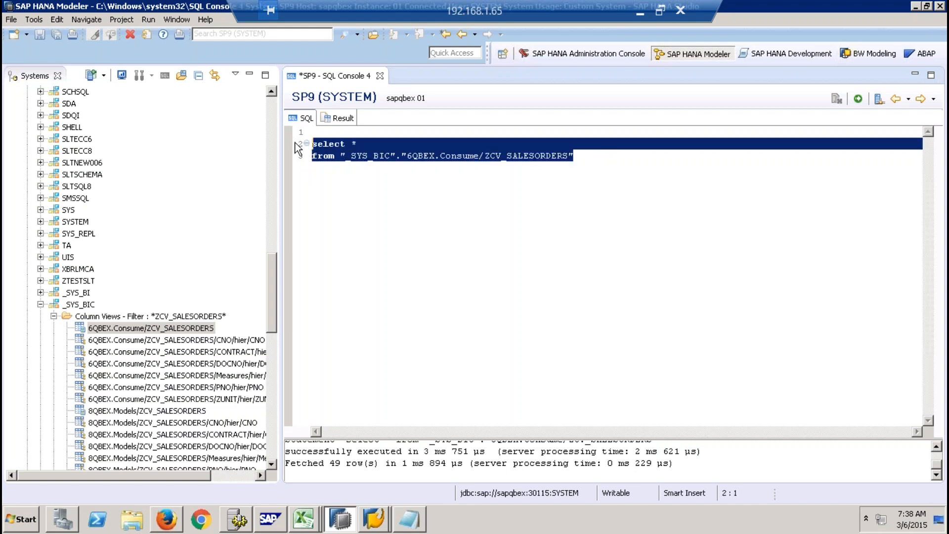
{"action": "right_click", "coordinate": [435, 156]}
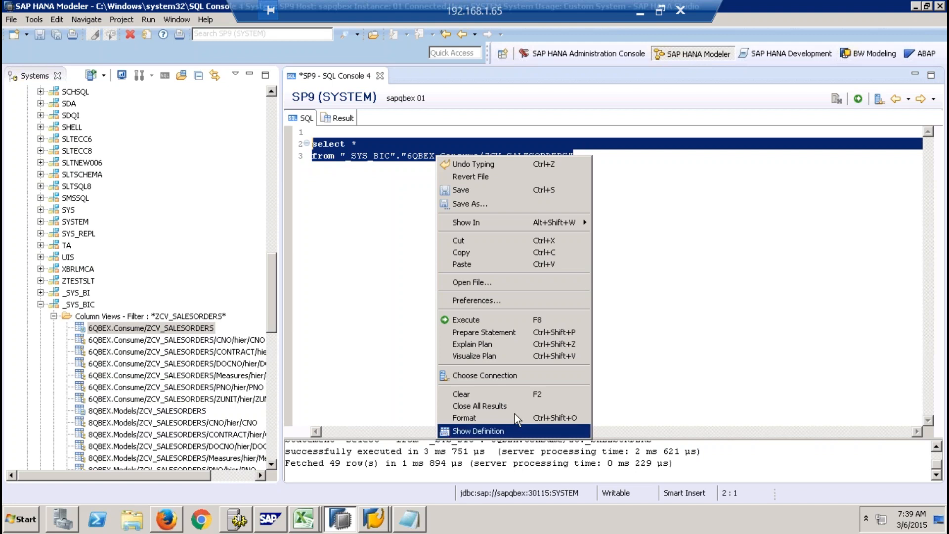
{"action": "left_click", "coordinate": [475, 357]}
{"action": "left_click", "coordinate": [541, 266]}
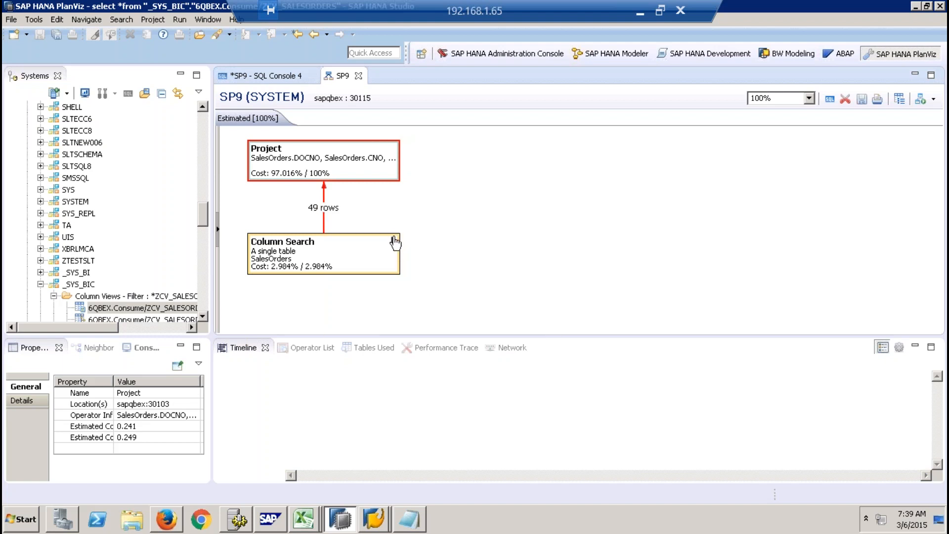
- Expand the Column Search node in the estimated plan and examine the details of its inner nodes and its estimated costs
{"action": "left_click", "coordinate": [393, 245]}
{"action": "left_click", "coordinate": [393, 241]}
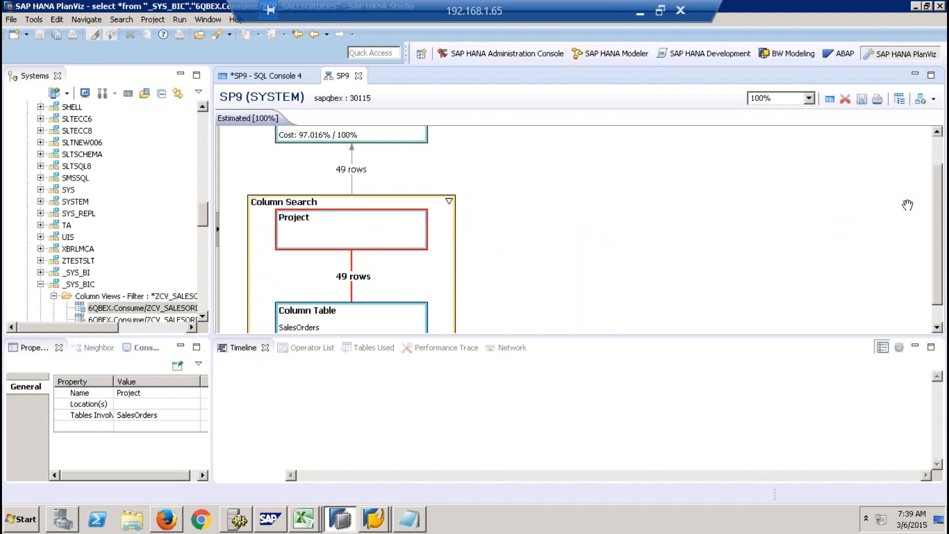
{"action": "scroll", "coordinate": [939, 186], "scroll_direction": "down", "scroll_amount": 1}
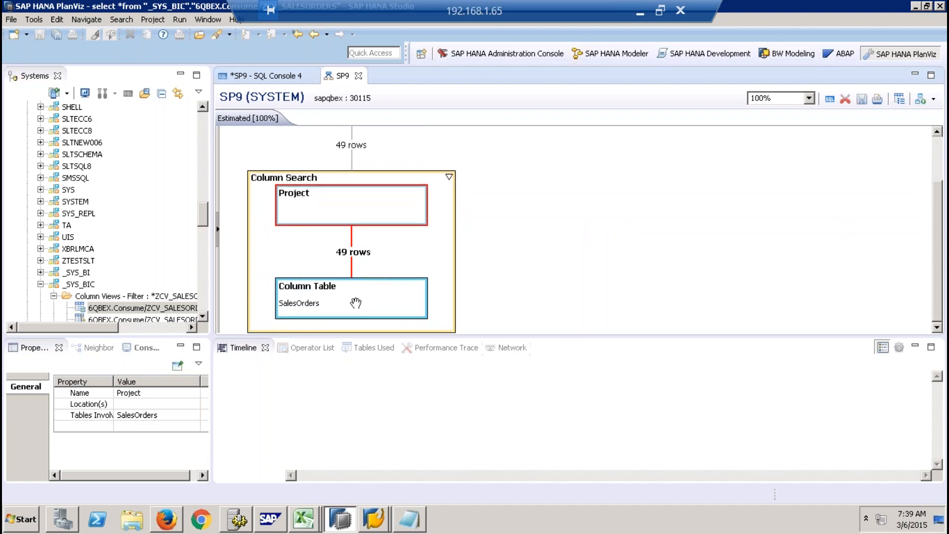
{"action": "mouse_move", "coordinate": [355, 301]}
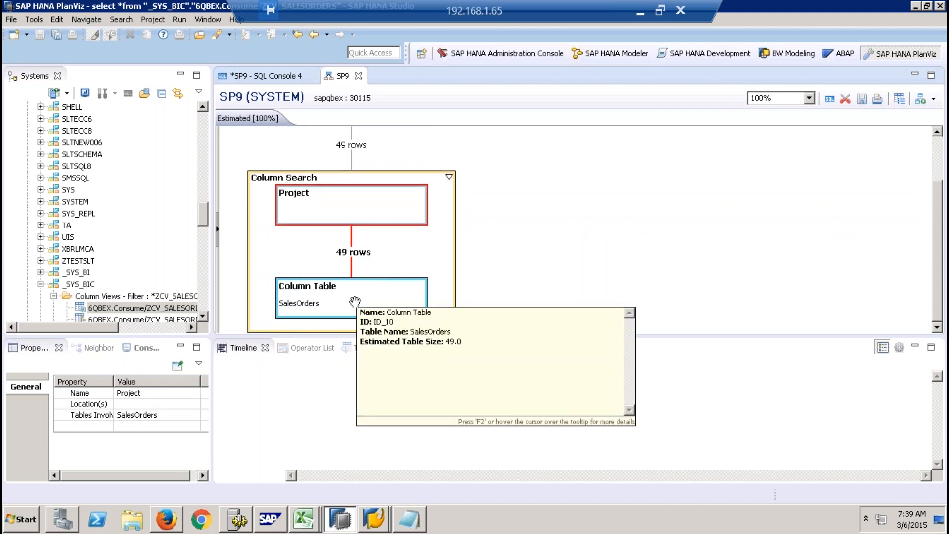
{"action": "left_click", "coordinate": [346, 210]}
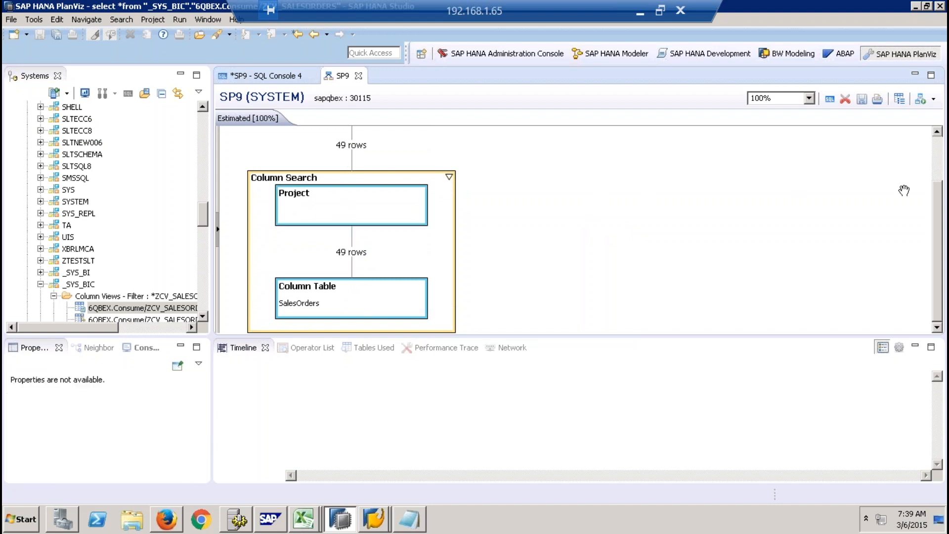
{"action": "left_click", "coordinate": [935, 149]}
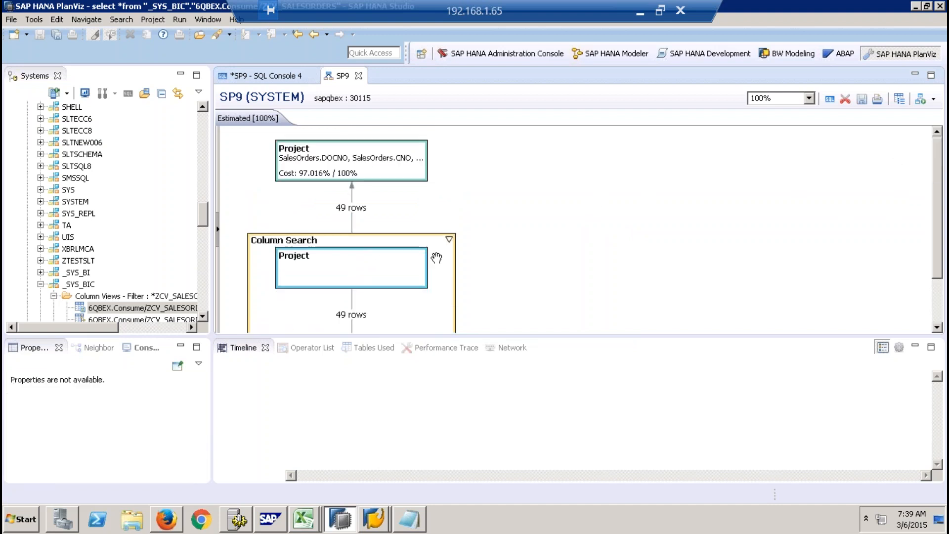
{"action": "mouse_move", "coordinate": [438, 252]}
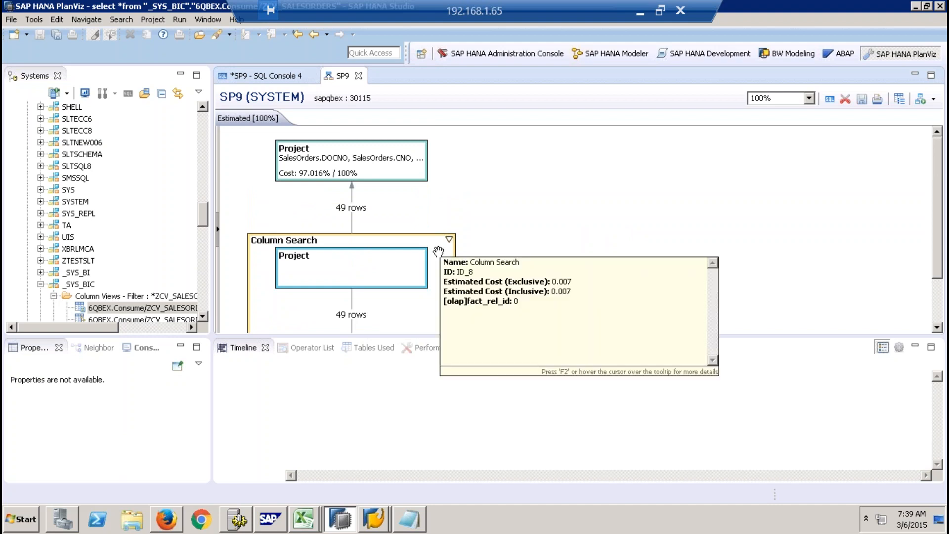
- Execute the visualized plan without displaying results and go from its overview to the executed plan graph
{"action": "right_click", "coordinate": [438, 252]}
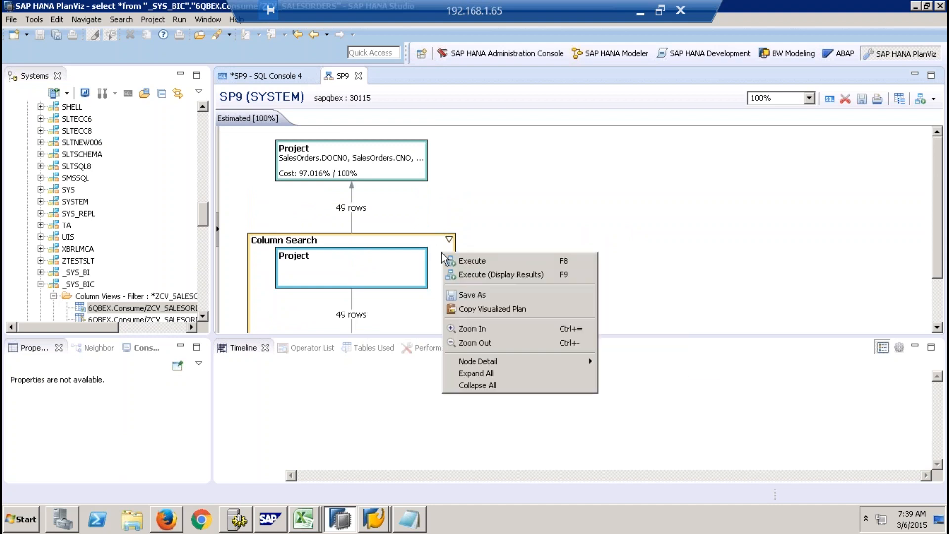
{"action": "left_click", "coordinate": [497, 262]}
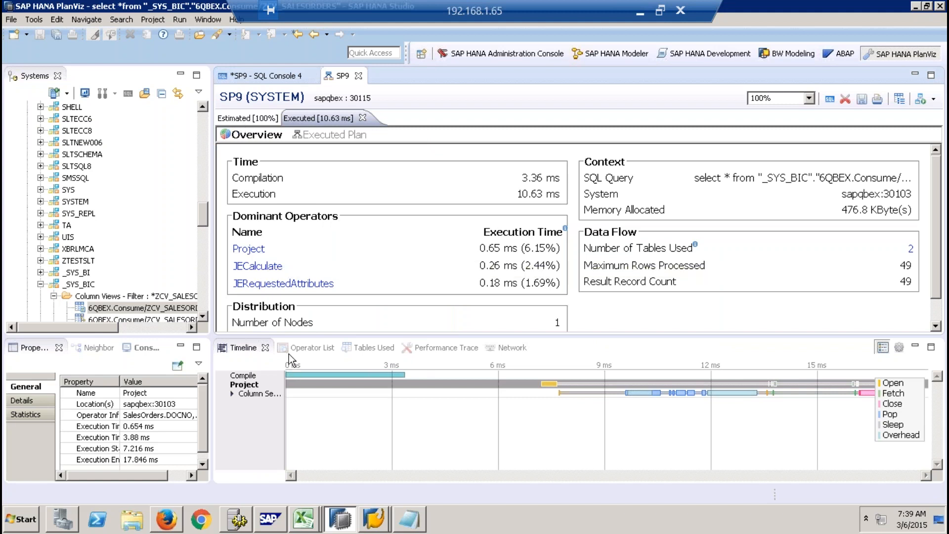
{"action": "scroll", "coordinate": [939, 173], "scroll_direction": "down", "scroll_amount": 2}
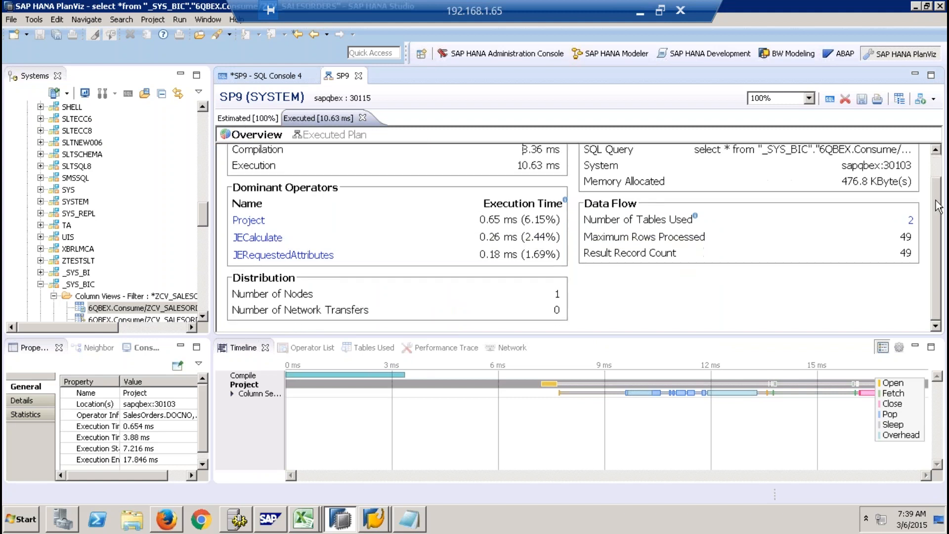
{"action": "left_click", "coordinate": [318, 136]}
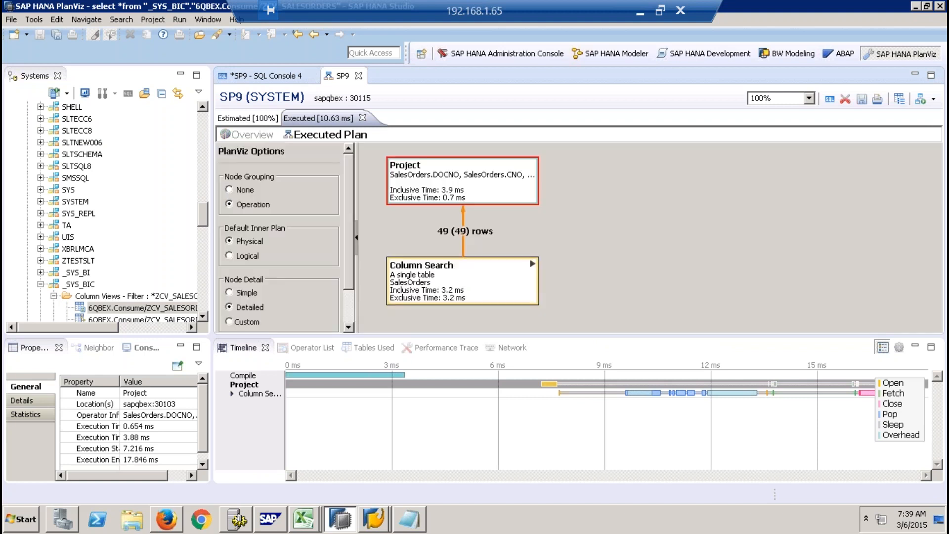
- Expand the Column Search node, the Column Search nested inside it, and the JEEvalPrecond node in the executed plan
{"action": "left_click", "coordinate": [532, 264]}
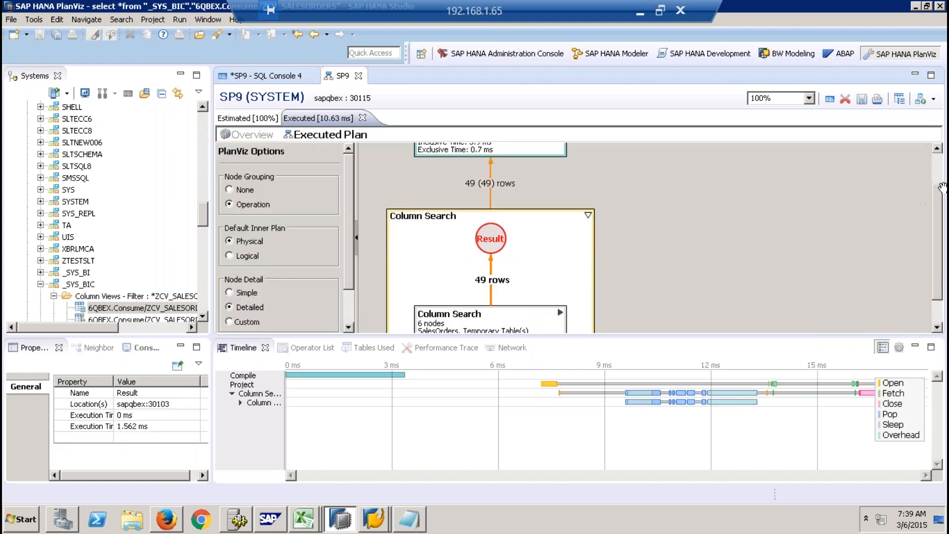
{"action": "scroll", "coordinate": [938, 267], "scroll_direction": "down", "scroll_amount": 2}
{"action": "left_click", "coordinate": [559, 278]}
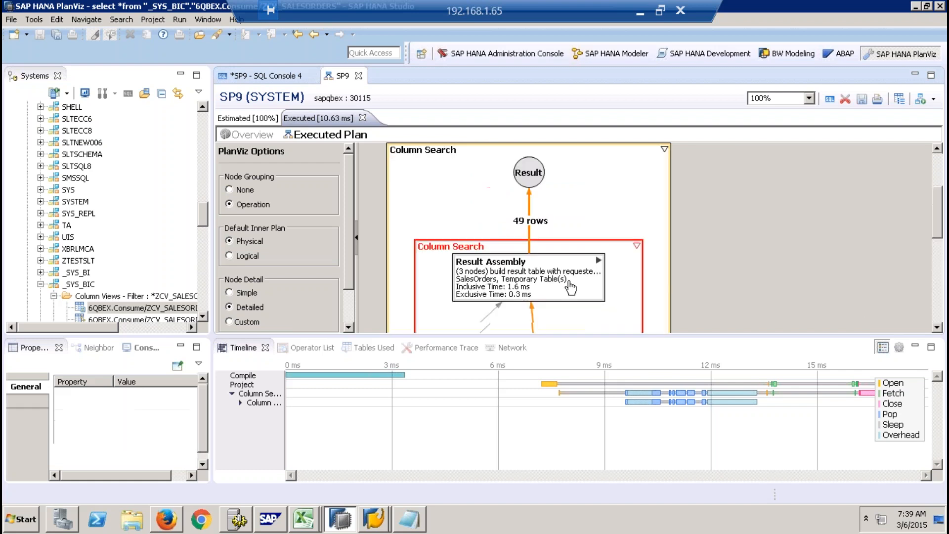
{"action": "left_click_drag", "start_coordinate": [942, 229], "coordinate": [936, 321]}
{"action": "left_click", "coordinate": [599, 264]}
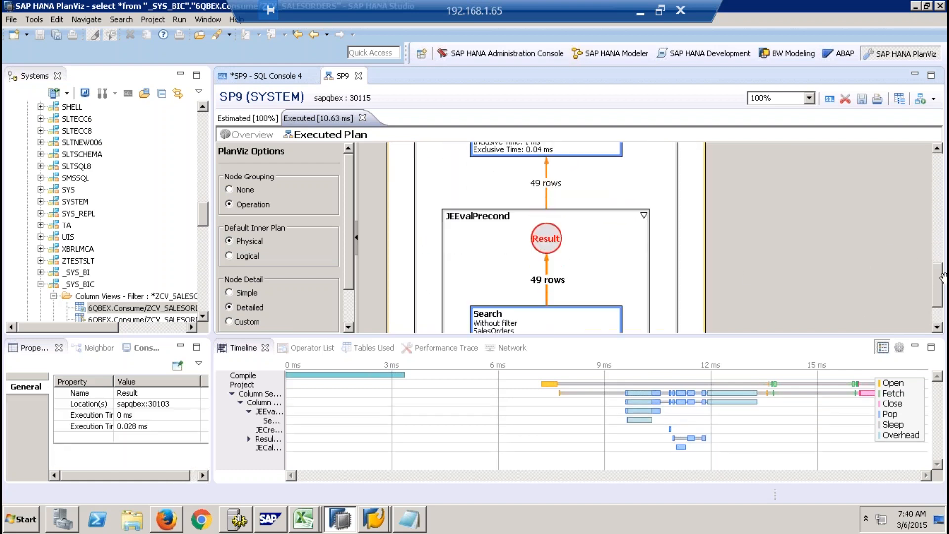
- Select the Search node inside JEEvalPrecond and widen the timeline's name column to show full operator names
{"action": "left_click_drag", "start_coordinate": [936, 275], "coordinate": [937, 296]}
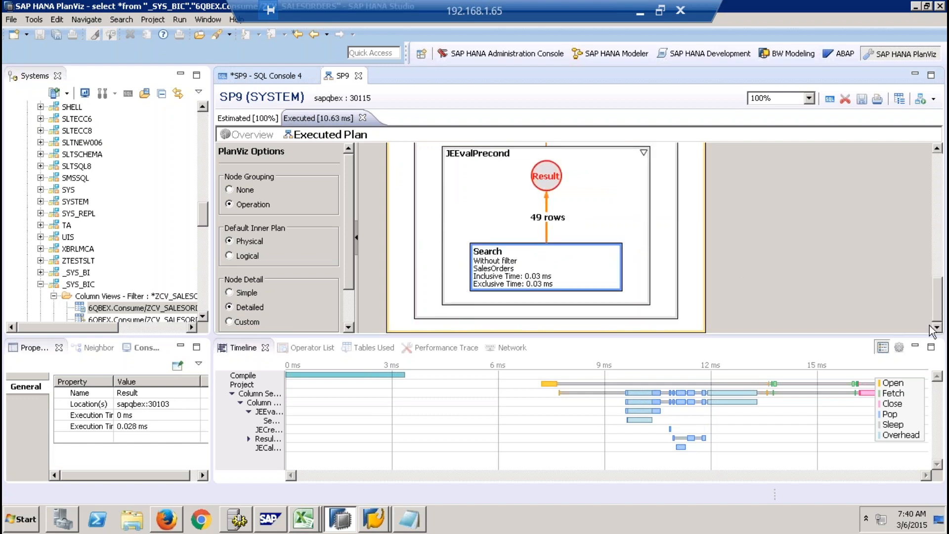
{"action": "left_click", "coordinate": [564, 283]}
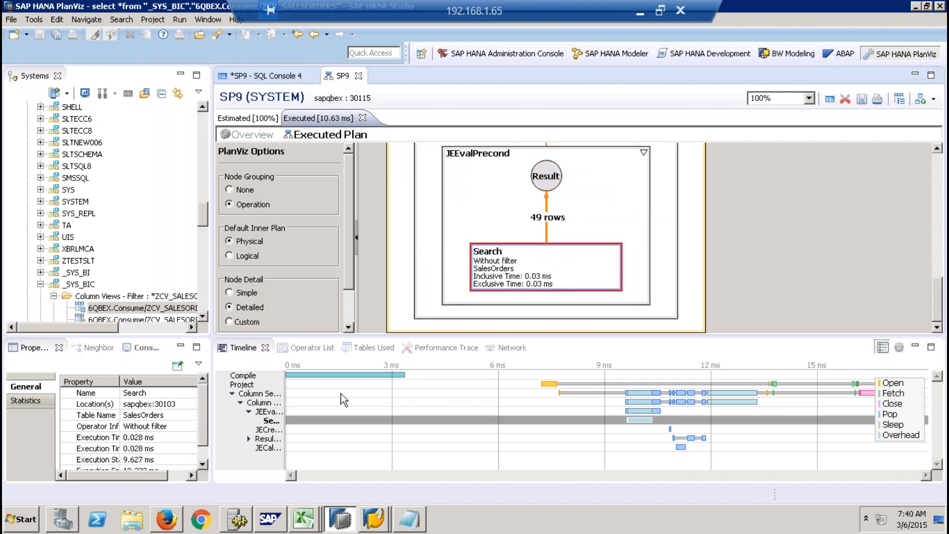
{"action": "left_click_drag", "start_coordinate": [286, 393], "coordinate": [319, 391]}
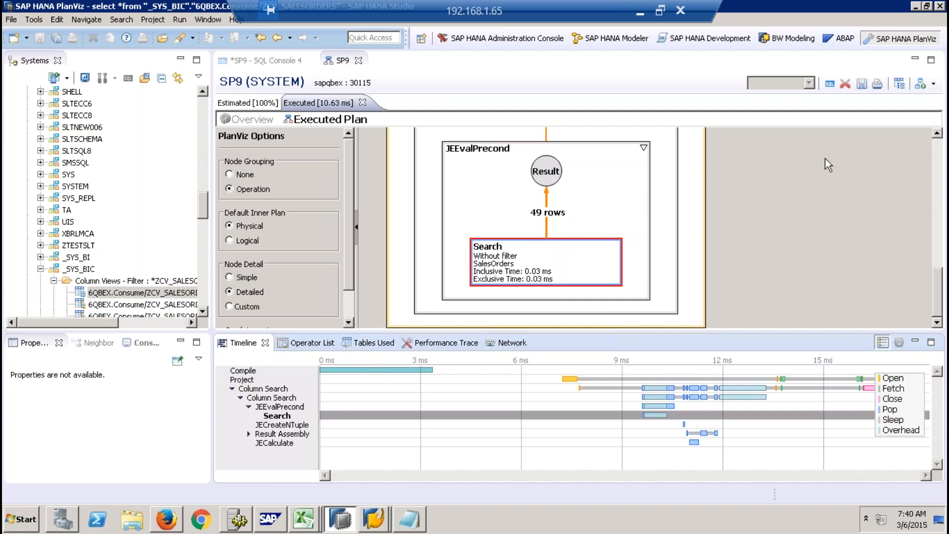
- Inspect the JECreateNTuple and JECalculate nodes of the executed plan, including their execution times and timeline entries
{"action": "left_click", "coordinate": [938, 133]}
{"action": "left_click", "coordinate": [937, 133]}
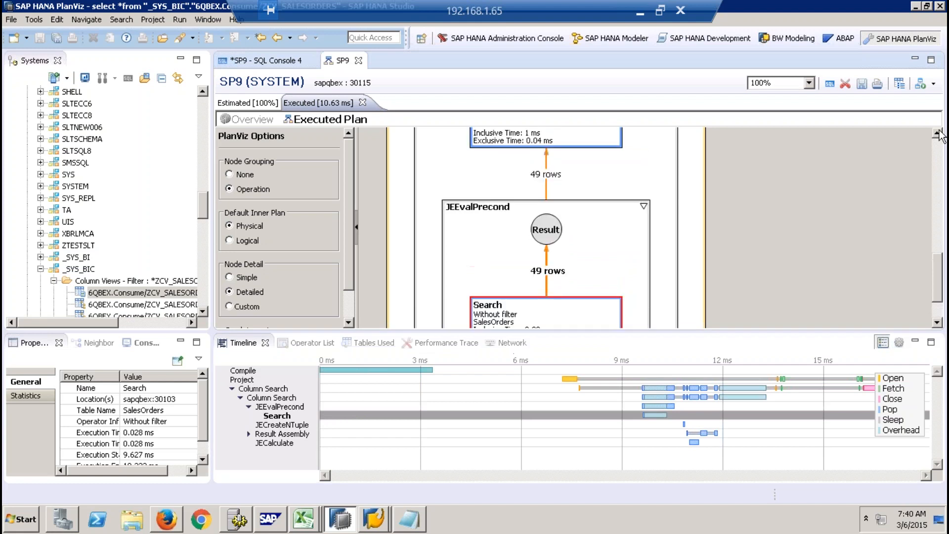
{"action": "left_click", "coordinate": [554, 161]}
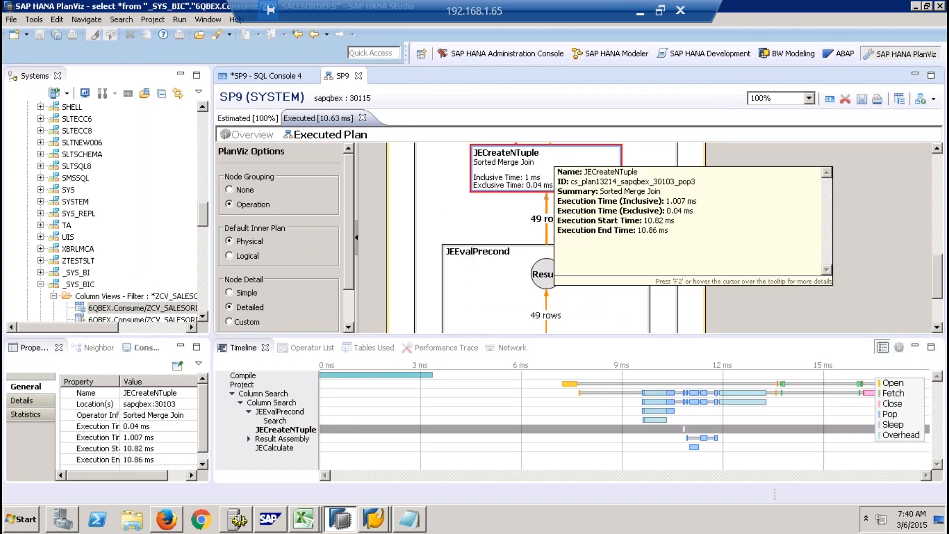
{"action": "left_click", "coordinate": [938, 148]}
{"action": "left_click", "coordinate": [938, 149]}
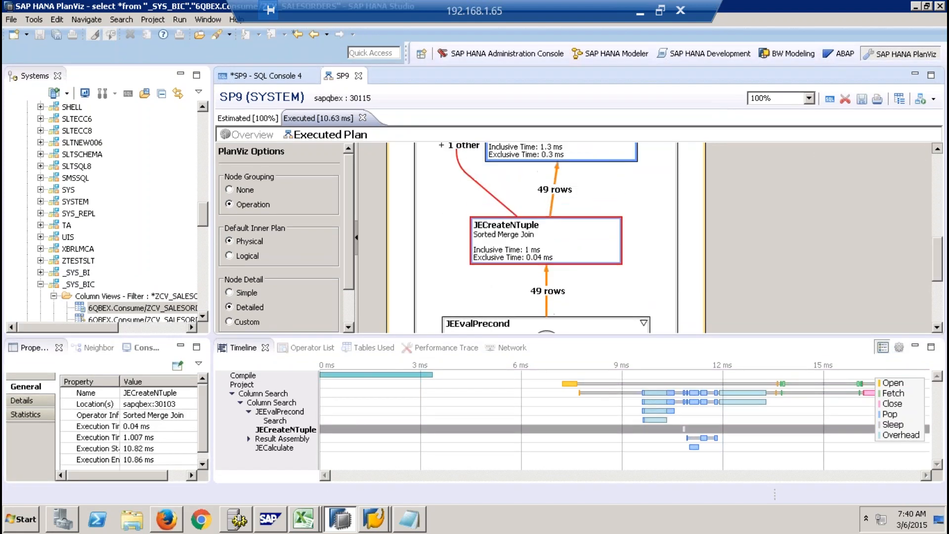
{"action": "left_click", "coordinate": [574, 287]}
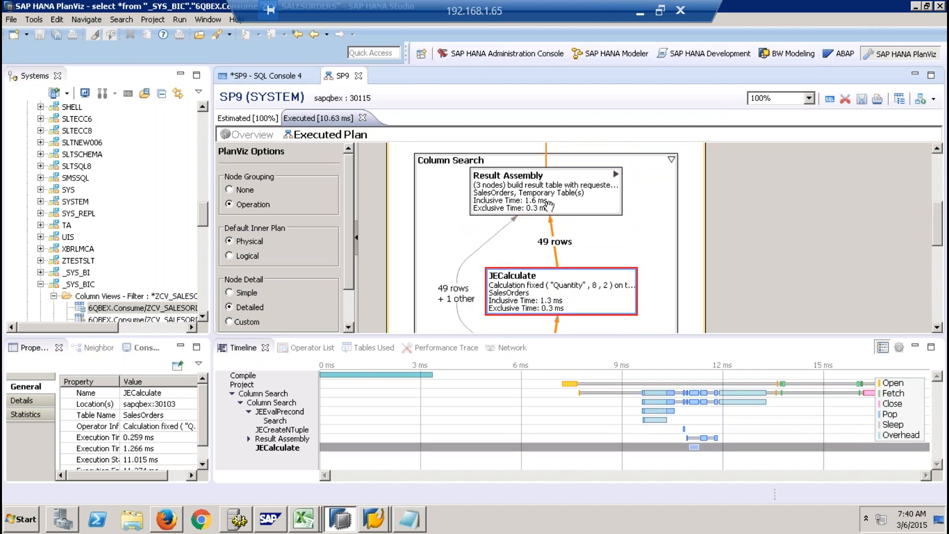
- Inspect the Result Assembly and Project nodes of the executed plan, including their execution times and timeline entries
{"action": "left_click", "coordinate": [549, 206]}
{"action": "left_click", "coordinate": [934, 173]}
{"action": "left_click_drag", "start_coordinate": [936, 161], "coordinate": [936, 151]}
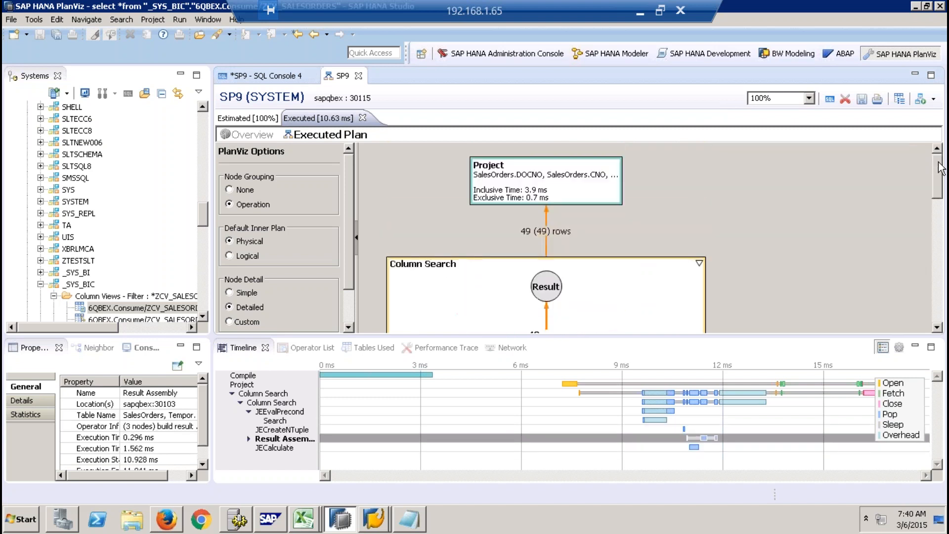
{"action": "left_click", "coordinate": [570, 196]}
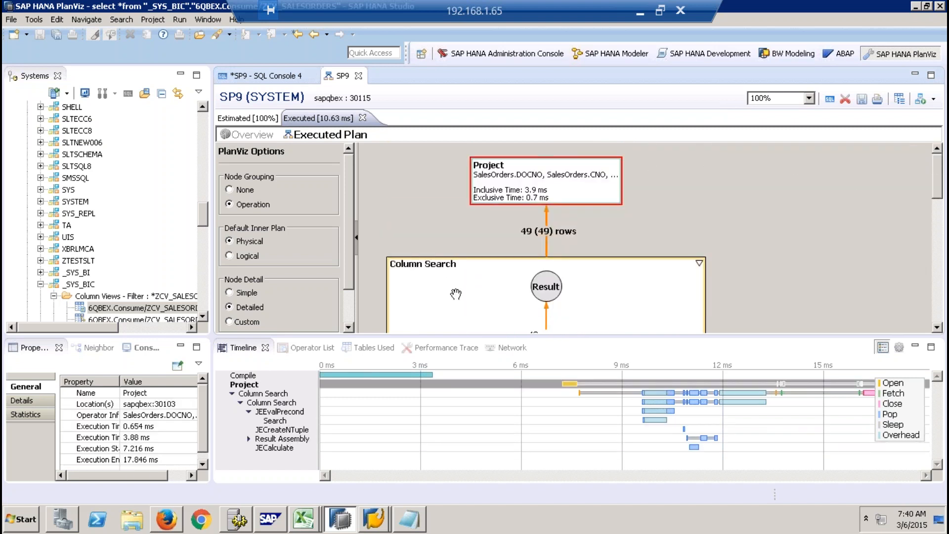
- Return to the SAP HANA Modeler perspective and close the SP9 plan and SQL Console 4 without saving changes
{"action": "mouse_move", "coordinate": [455, 294]}
{"action": "left_click", "coordinate": [641, 57]}
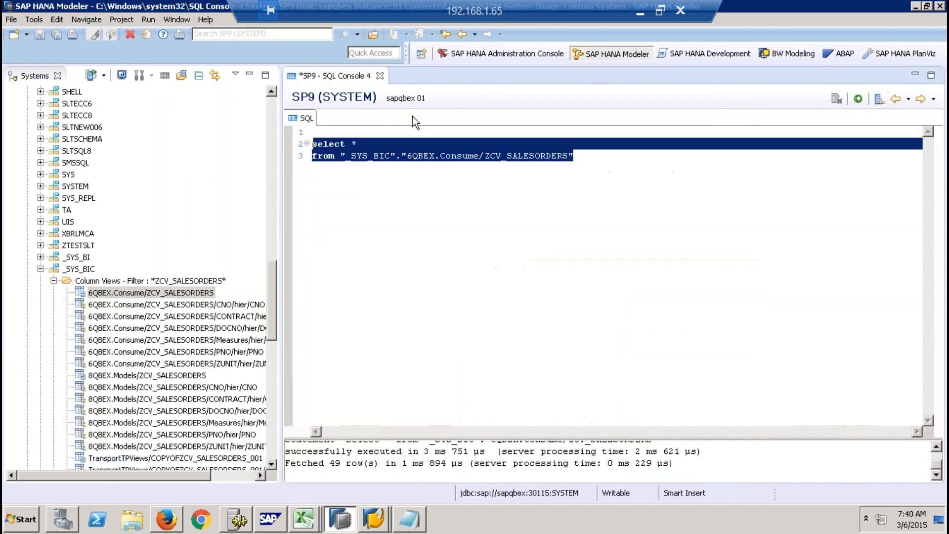
{"action": "left_click", "coordinate": [380, 75]}
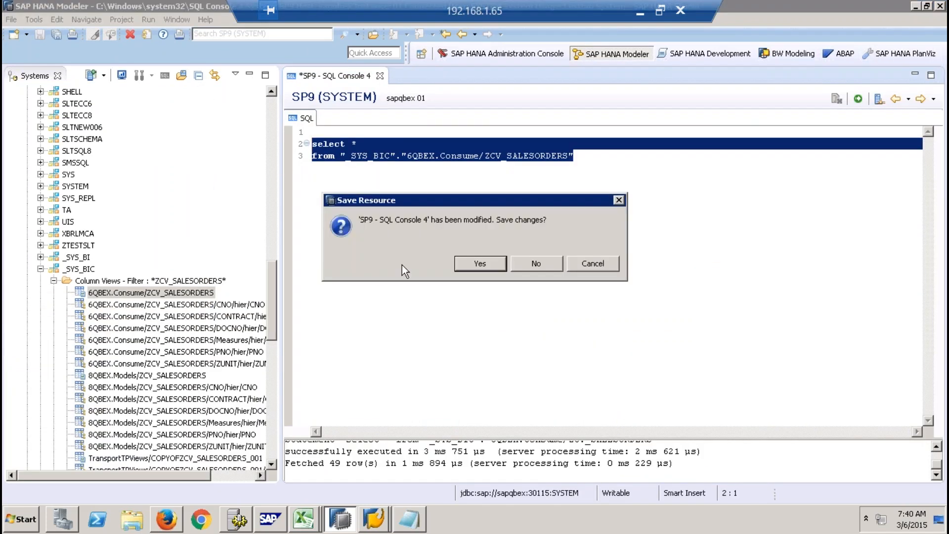
{"action": "left_click", "coordinate": [526, 256]}
- Collapse the filtered Column Views folder, the _SYS_BIC schema and the Catalog folder in the SP9 system tree
{"action": "left_click", "coordinate": [53, 280]}
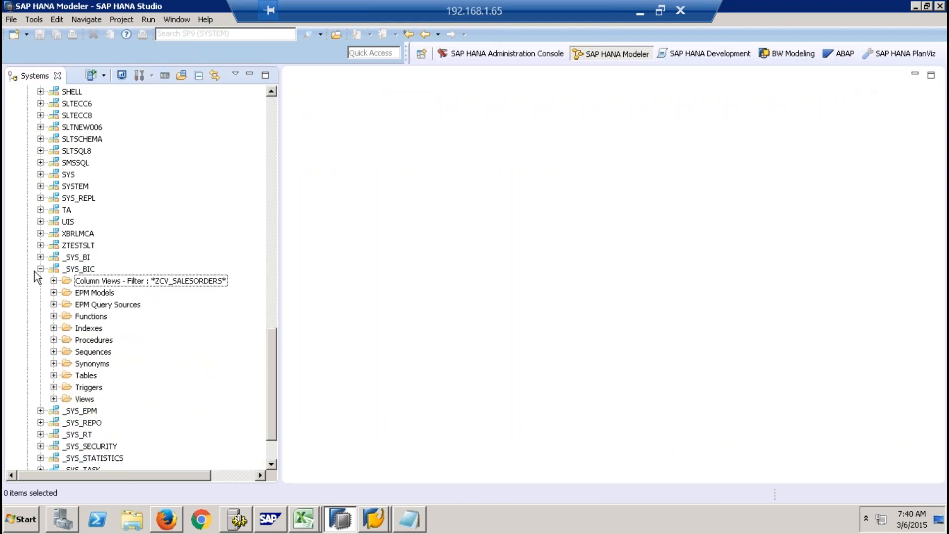
{"action": "left_click", "coordinate": [40, 270]}
{"action": "left_click", "coordinate": [272, 106]}
{"action": "left_click", "coordinate": [272, 105]}
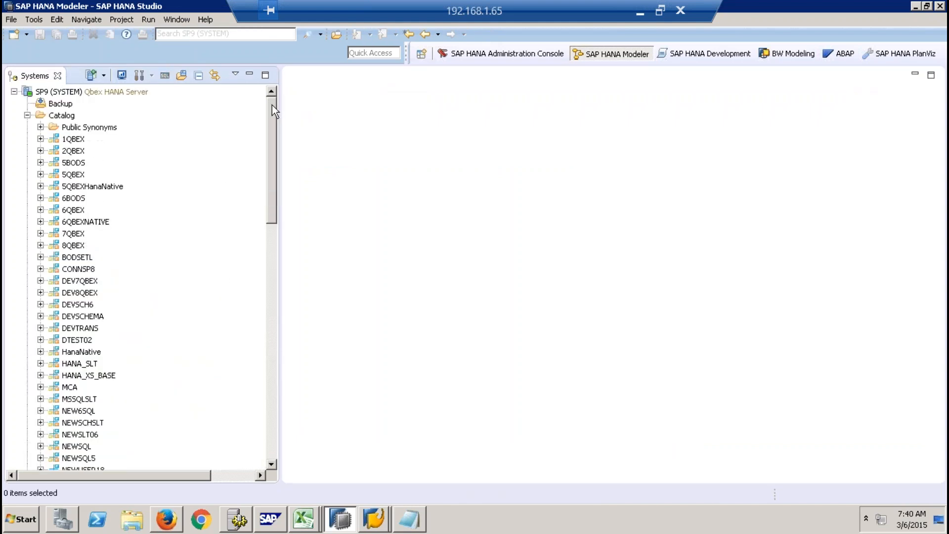
{"action": "left_click", "coordinate": [27, 115]}
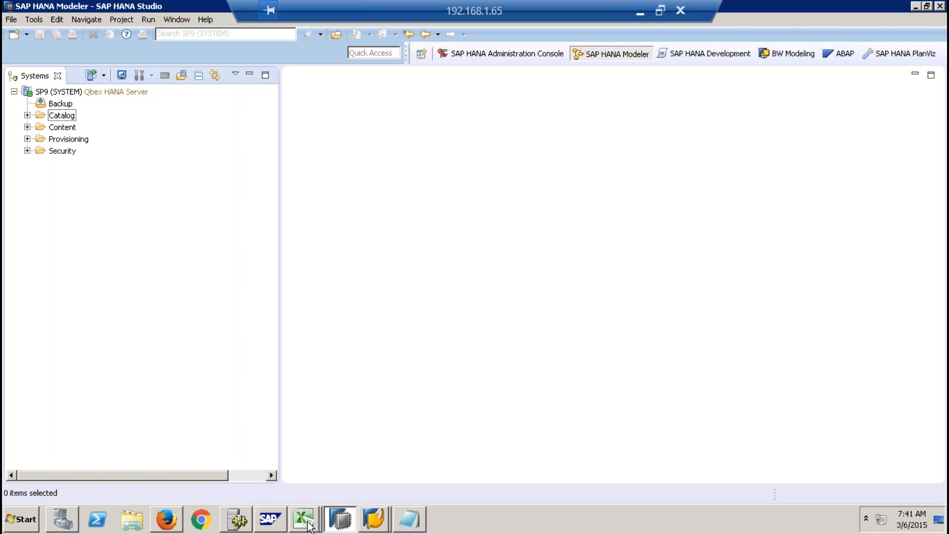
- Show the ABAP perspective, switch to the Data Warehousing Workbench in SAP GUI, and open the Class Builder with transaction /nse24
{"action": "mouse_move", "coordinate": [307, 524]}
{"action": "mouse_move", "coordinate": [368, 522]}
{"action": "left_click", "coordinate": [843, 53]}
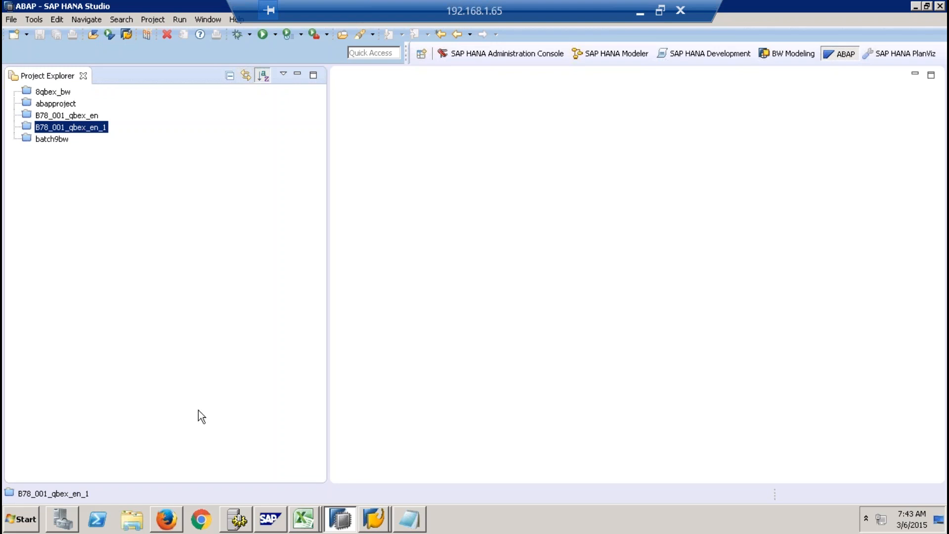
{"action": "mouse_move", "coordinate": [375, 519]}
{"action": "left_click", "coordinate": [388, 489]}
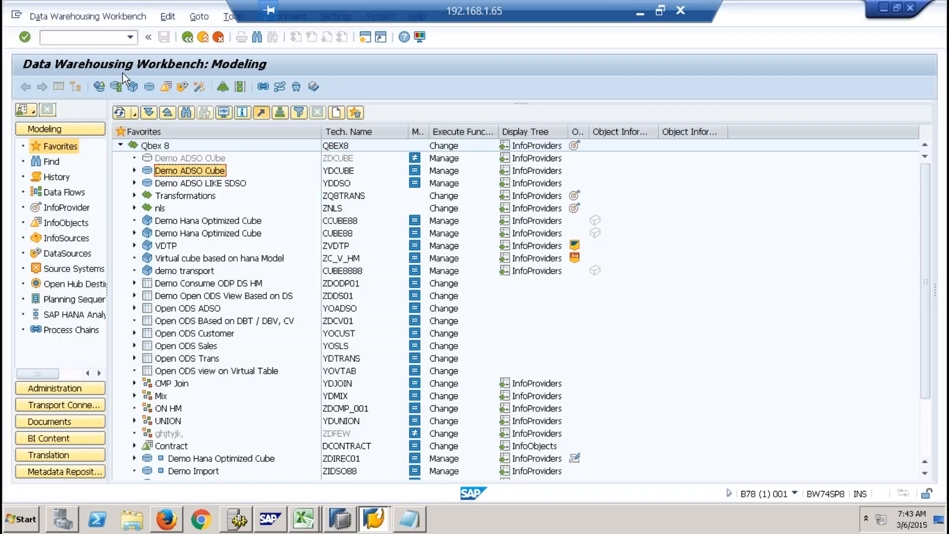
{"action": "type", "text": "/nse"}
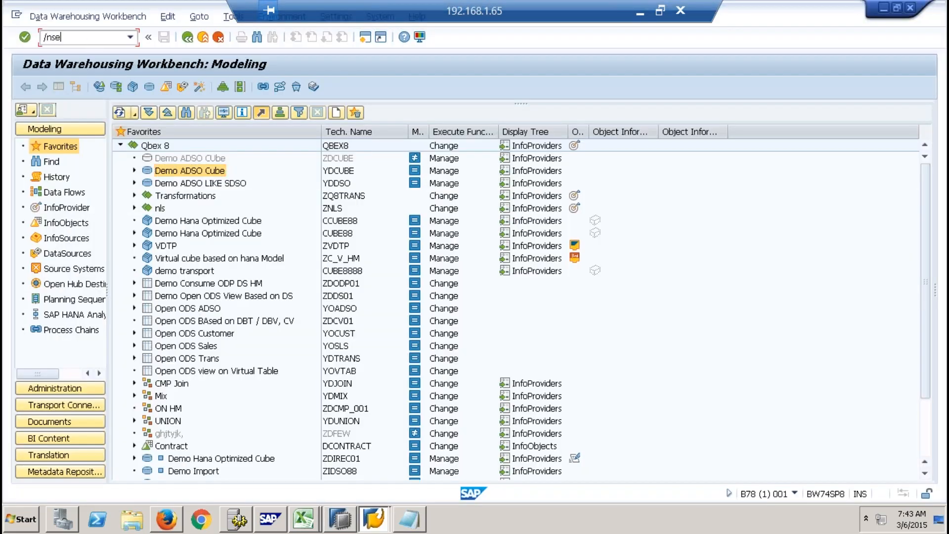
{"action": "type", "text": "24"}
{"action": "key", "text": "Return"}
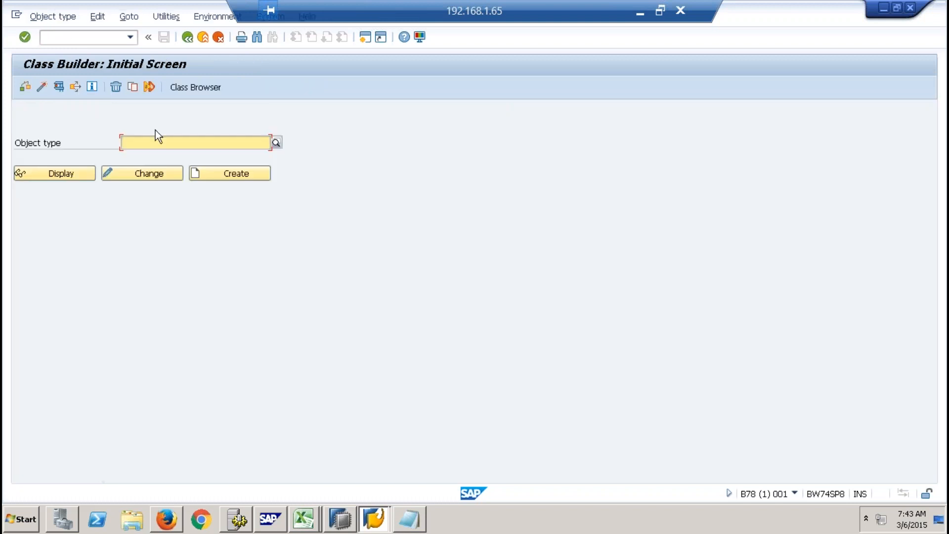
- Display class /BIC/003N7R0V9AI0UFM4T3LEHR581 from the object type history and open the source code of its PROCEDURE method
{"action": "type", "text": "z"}
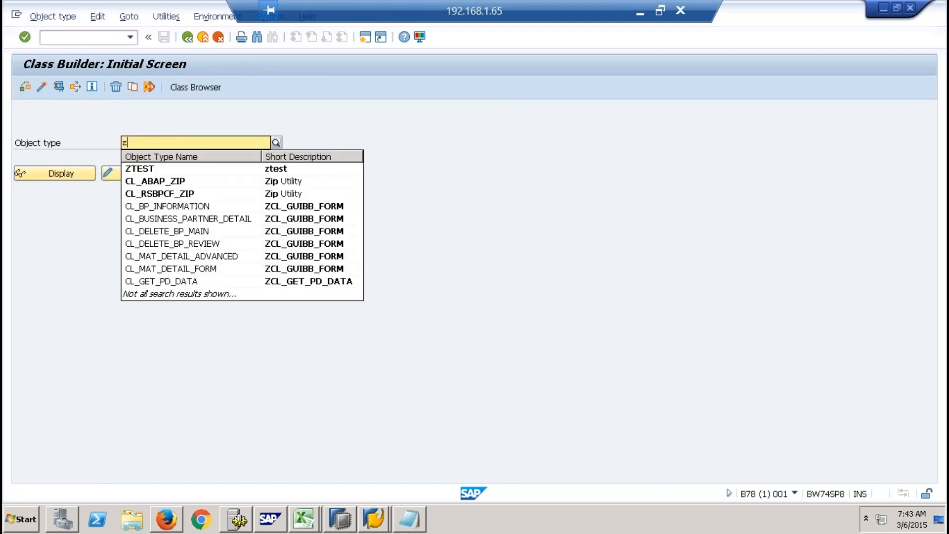
{"action": "key", "text": "BackSpace"}
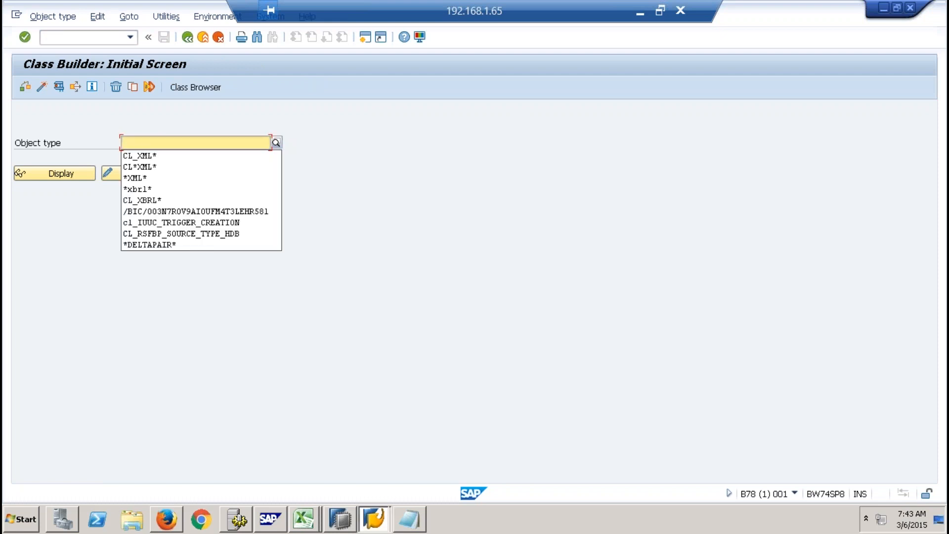
{"action": "left_click", "coordinate": [215, 211]}
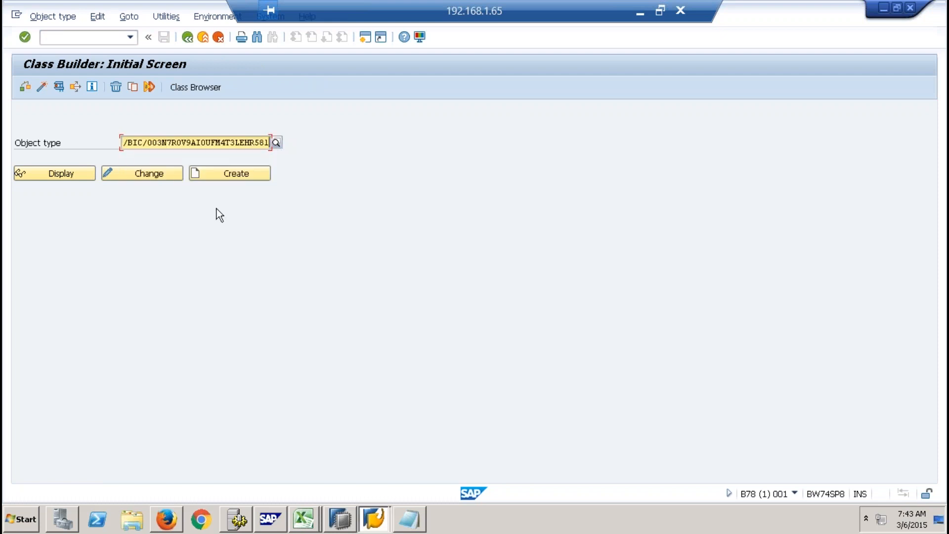
{"action": "left_click", "coordinate": [72, 172]}
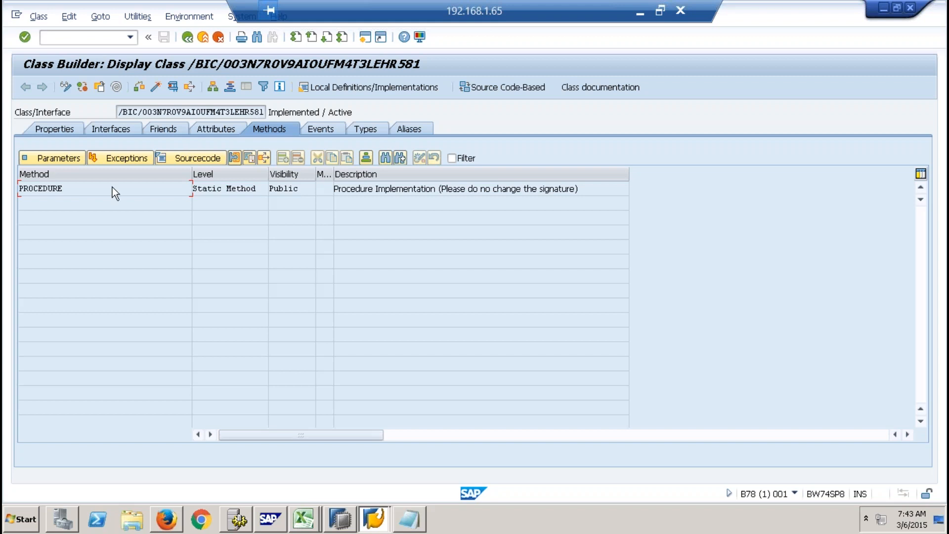
{"action": "double_click", "coordinate": [66, 189]}
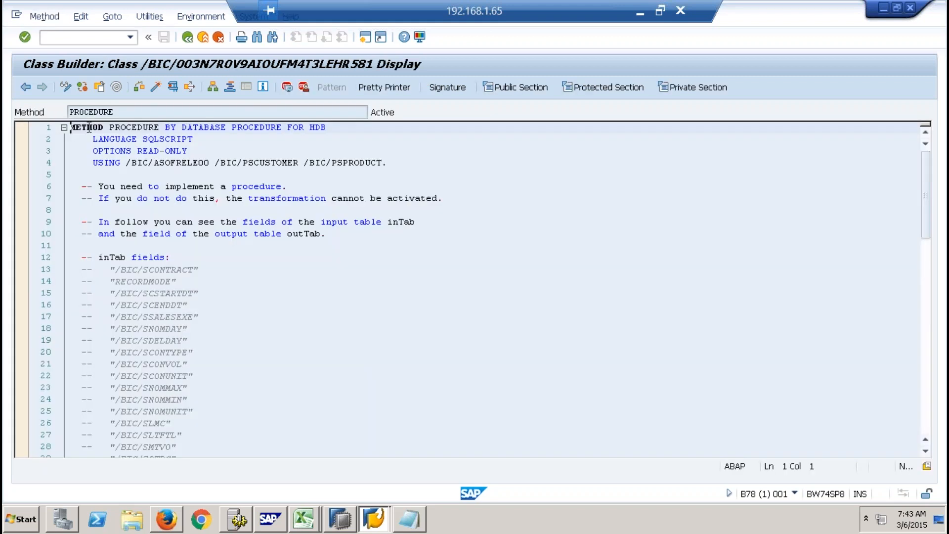
- Examine the method's BY DATABASE PROCEDURE FOR HDB declaration and its SQLScript SELECT with joins, and return to the Class Builder initial screen
{"action": "left_click_drag", "start_coordinate": [176, 128], "coordinate": [330, 127]}
{"action": "left_click", "coordinate": [330, 127]}
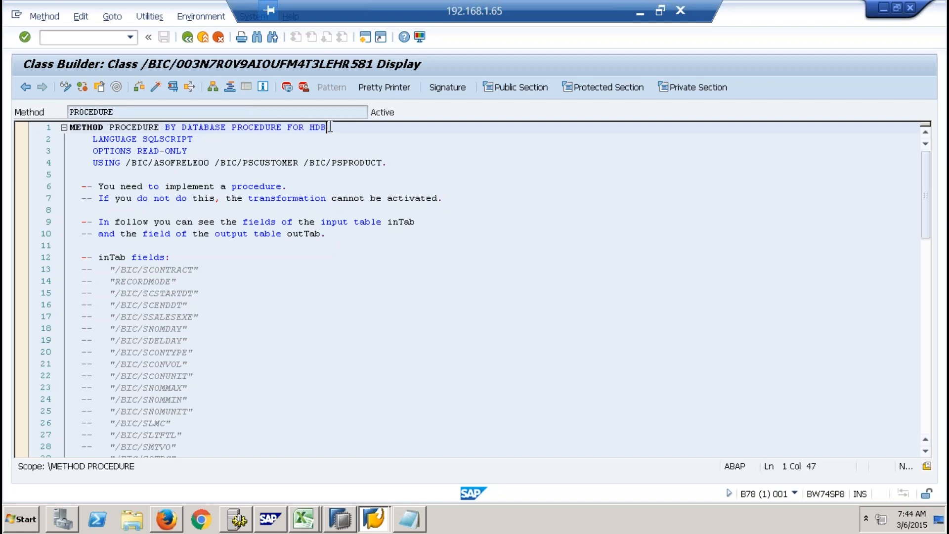
{"action": "double_click", "coordinate": [331, 127]}
{"action": "left_click", "coordinate": [338, 197]}
{"action": "scroll", "coordinate": [338, 198], "scroll_direction": "down", "scroll_amount": 13}
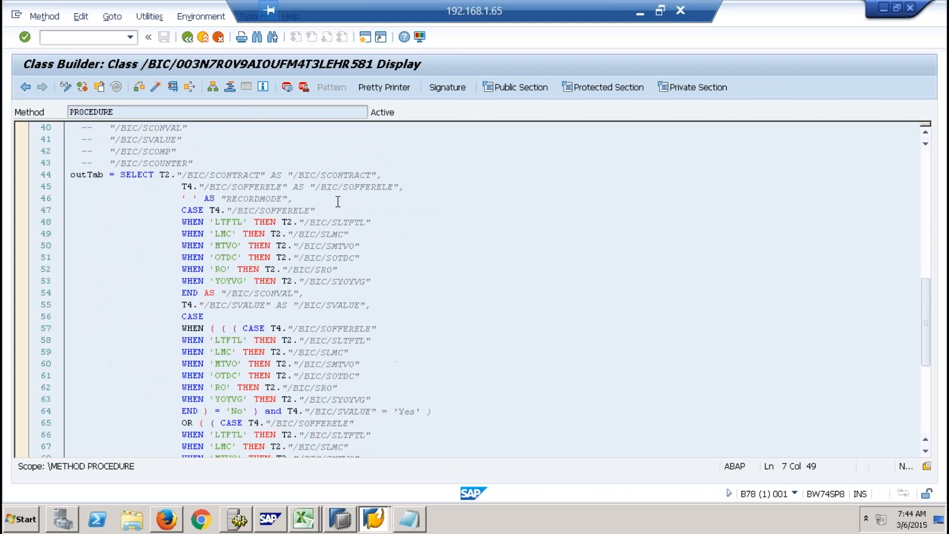
{"action": "scroll", "coordinate": [337, 201], "scroll_direction": "down", "scroll_amount": 13}
{"action": "left_click", "coordinate": [312, 216]}
{"action": "left_click_drag", "start_coordinate": [311, 216], "coordinate": [76, 136]}
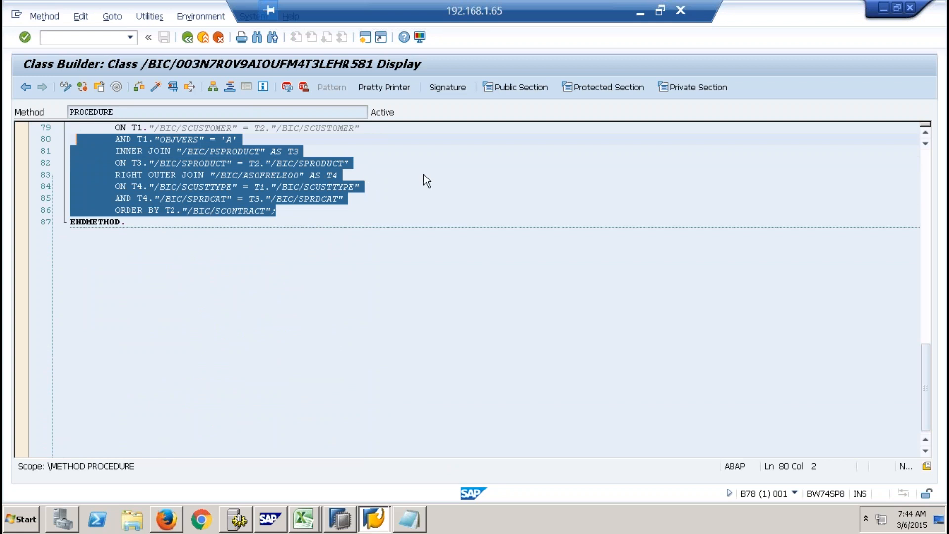
{"action": "left_click", "coordinate": [206, 40]}
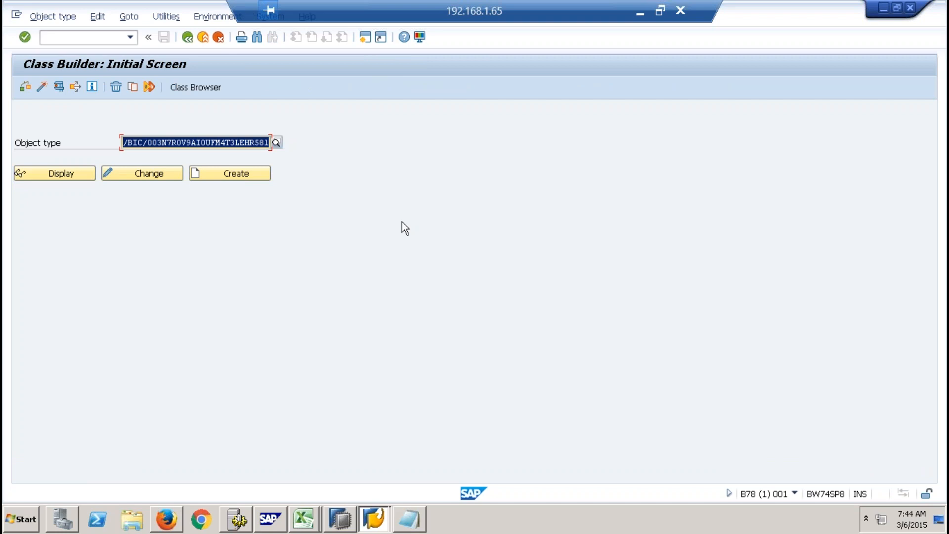
- Switch back to SAP HANA Studio, revisit the ABAP perspective and the Class Builder, and return to the SAP HANA Modeler perspective
{"action": "left_click", "coordinate": [340, 519]}
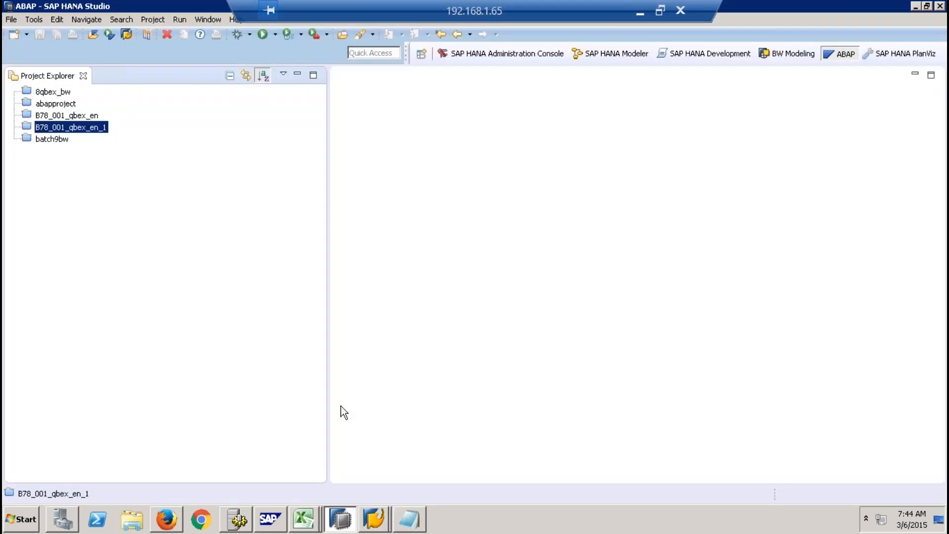
{"action": "left_click", "coordinate": [722, 53]}
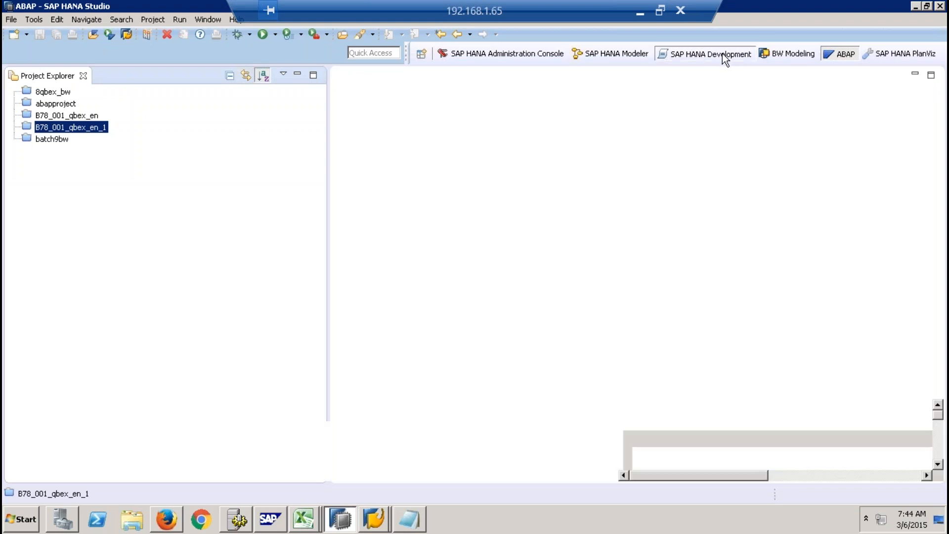
{"action": "left_click", "coordinate": [835, 54]}
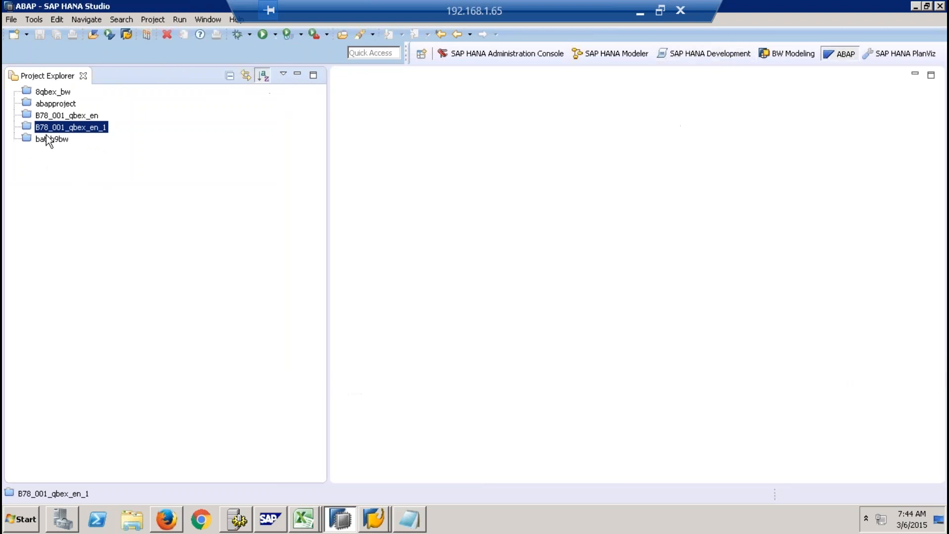
{"action": "mouse_move", "coordinate": [375, 517]}
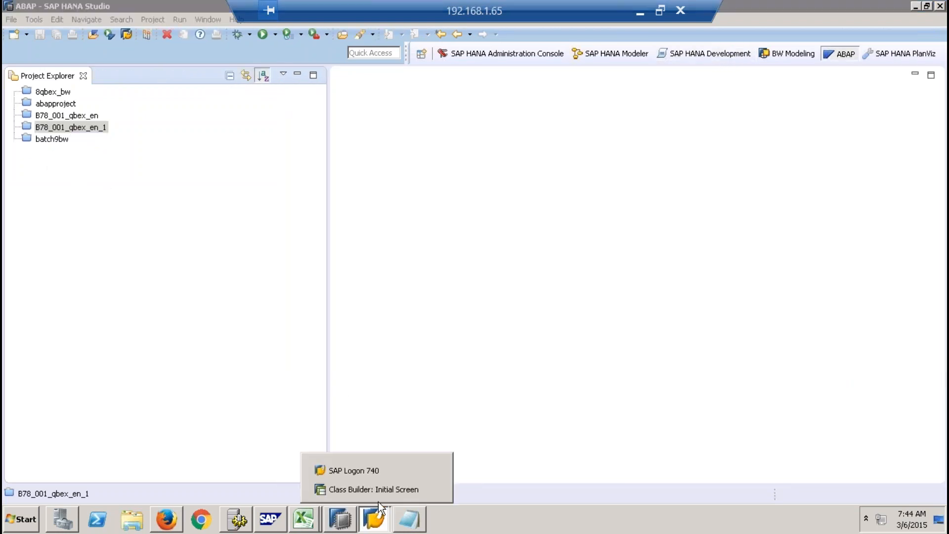
{"action": "left_click", "coordinate": [380, 491]}
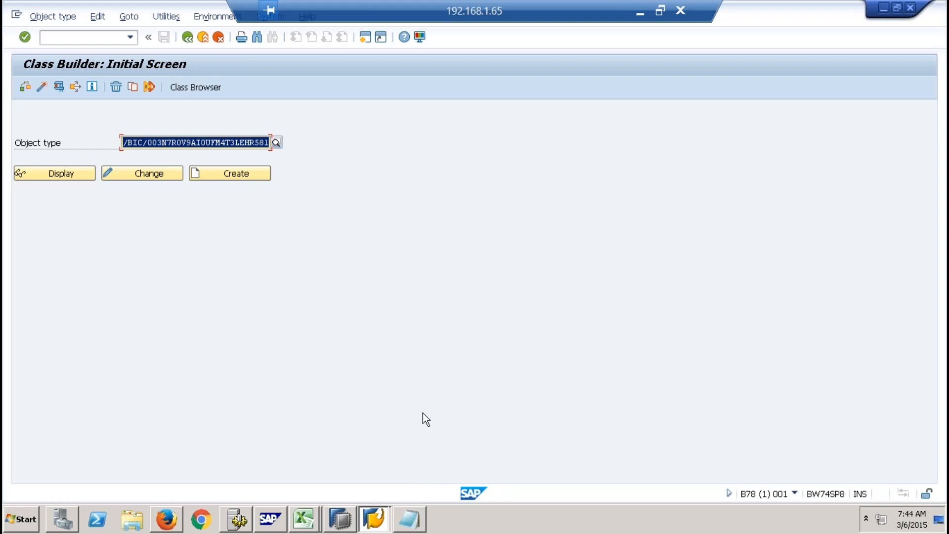
{"action": "left_click", "coordinate": [336, 525]}
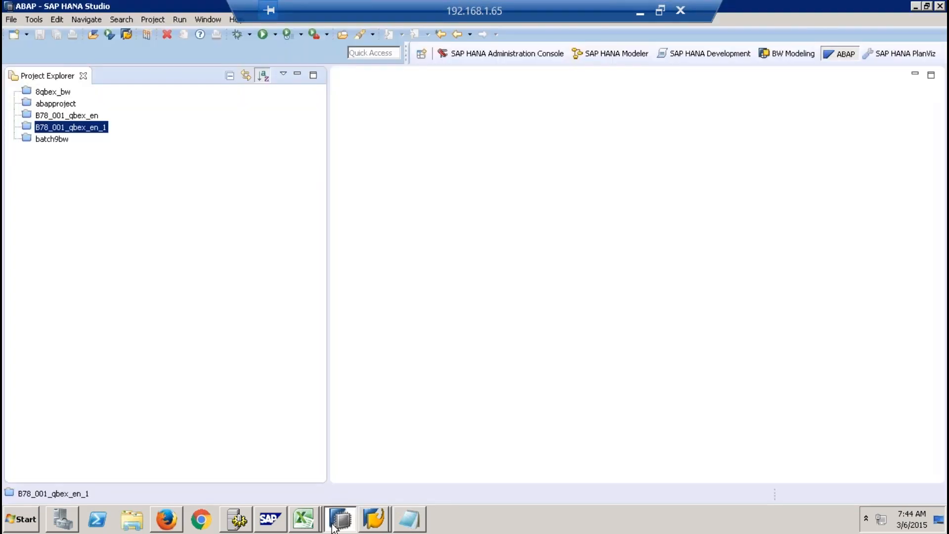
{"action": "left_click", "coordinate": [613, 54]}
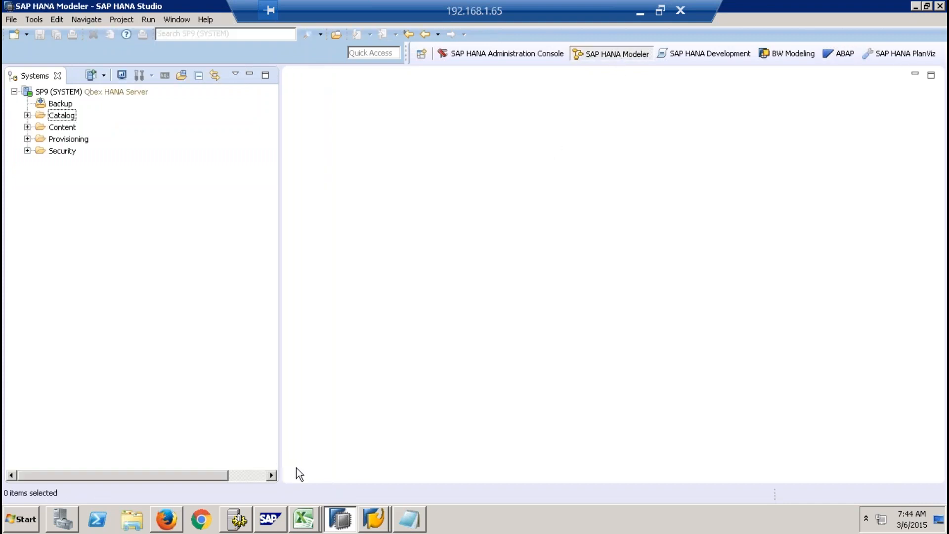
- Switch to the DimensionTableMasterList workbook in Excel and create a new blank workbook
{"action": "left_click", "coordinate": [302, 517]}
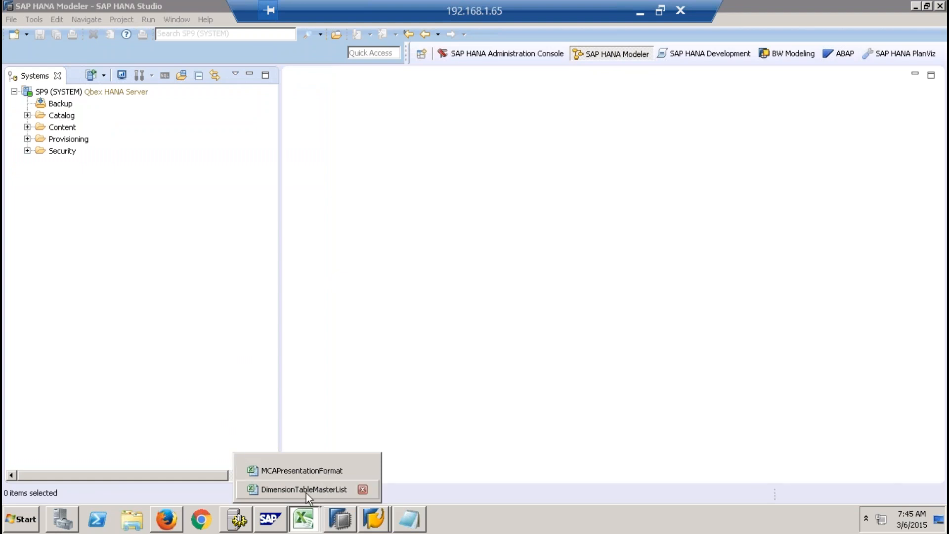
{"action": "left_click", "coordinate": [306, 490]}
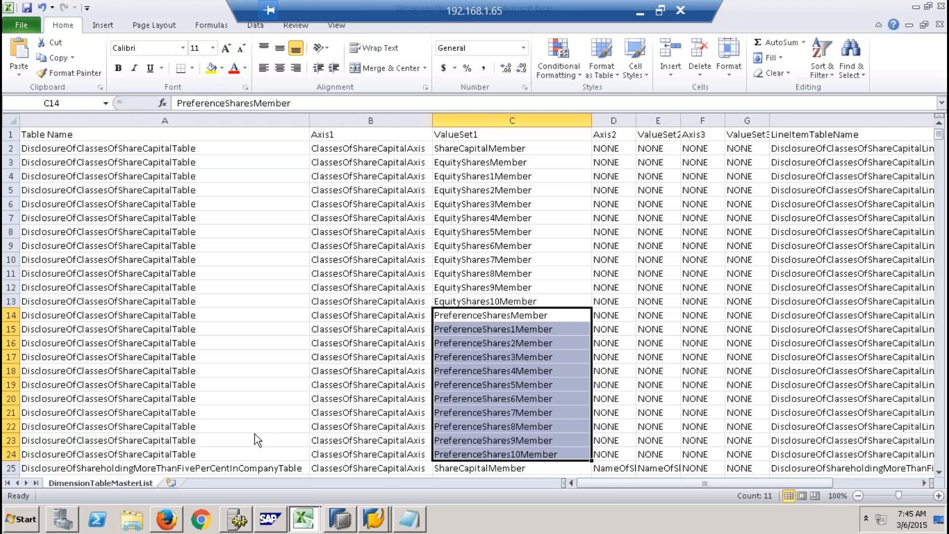
{"action": "left_click", "coordinate": [21, 25]}
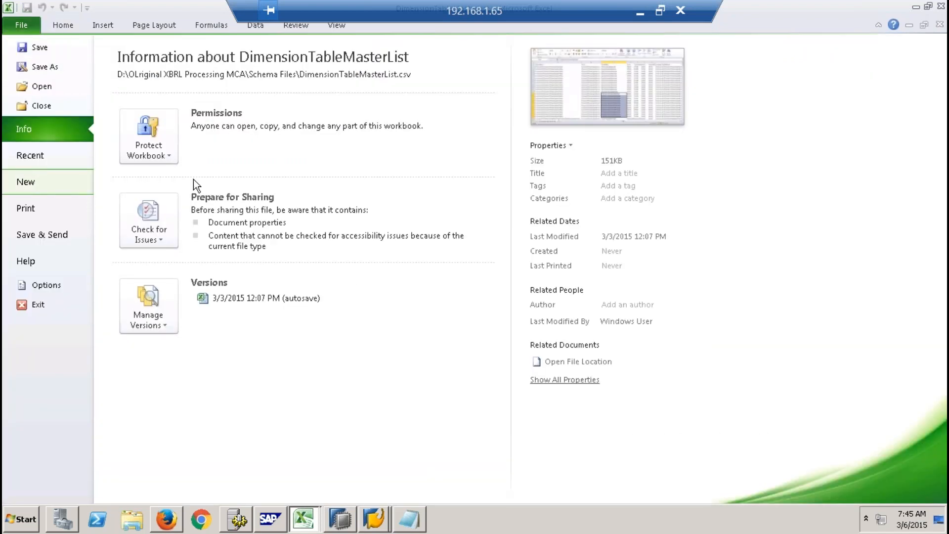
{"action": "left_click", "coordinate": [32, 182]}
{"action": "double_click", "coordinate": [148, 151]}
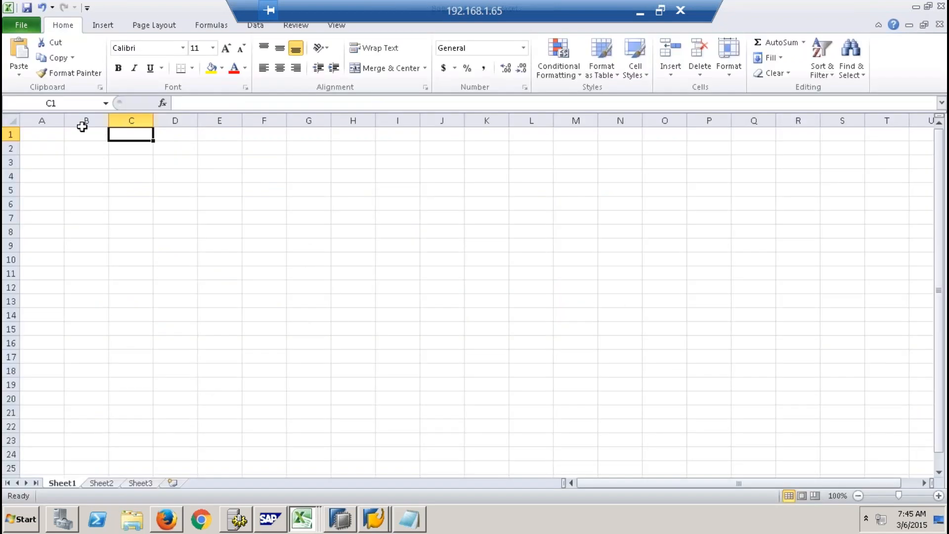
- Enter the heading "Hana as DW / Hana as DM / Enterprise HANA / Hana Medeling" in cell D3
{"action": "left_click", "coordinate": [211, 183]}
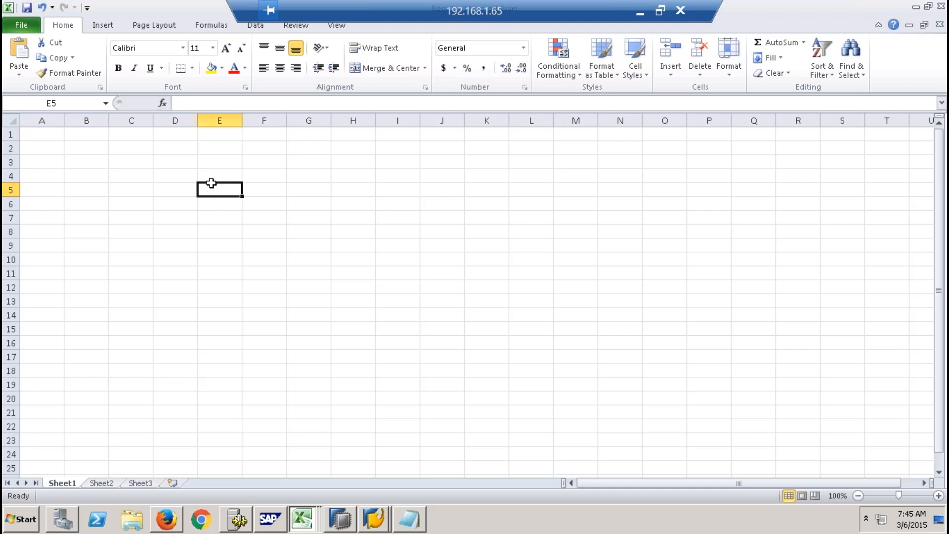
{"action": "left_click", "coordinate": [167, 162]}
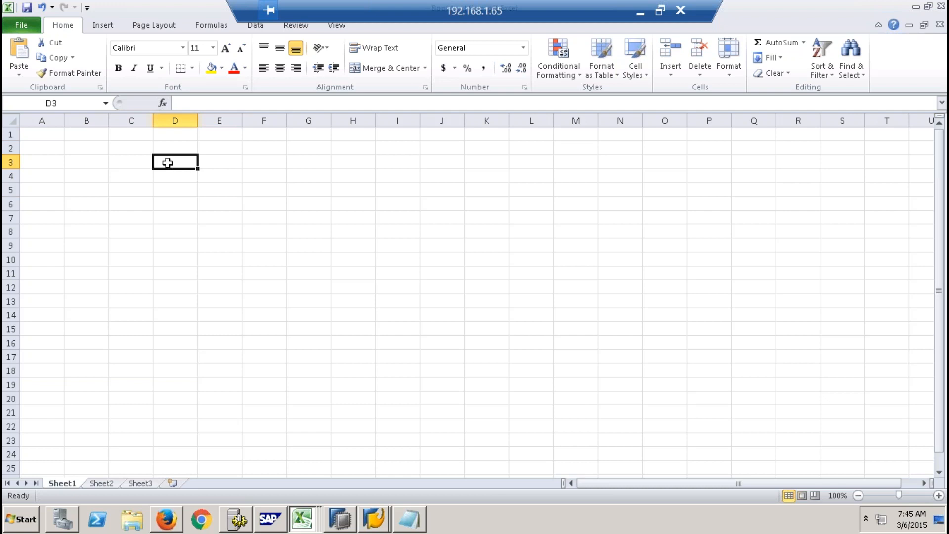
{"action": "type", "text": "Hana as DW / Hana as DM"}
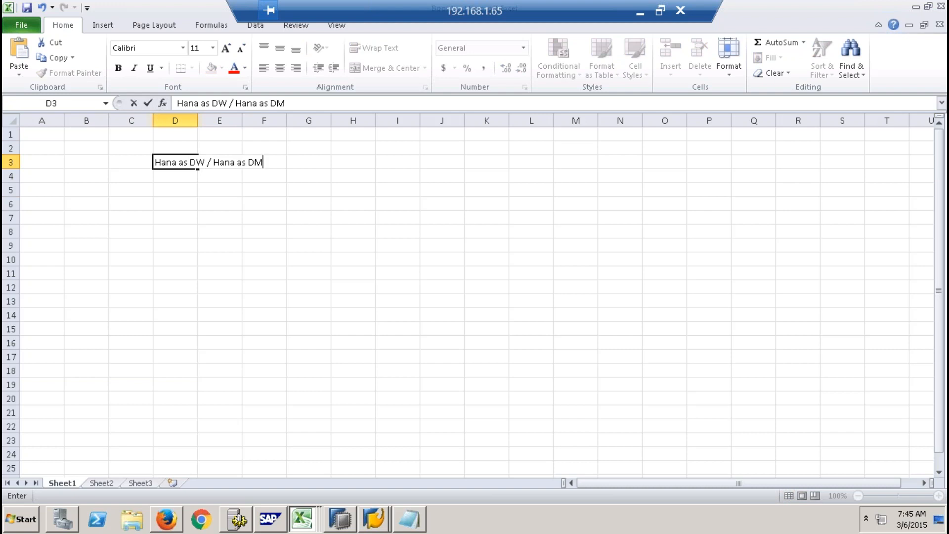
{"action": "type", "text": " / Enterprise HANA / Hana Me"}
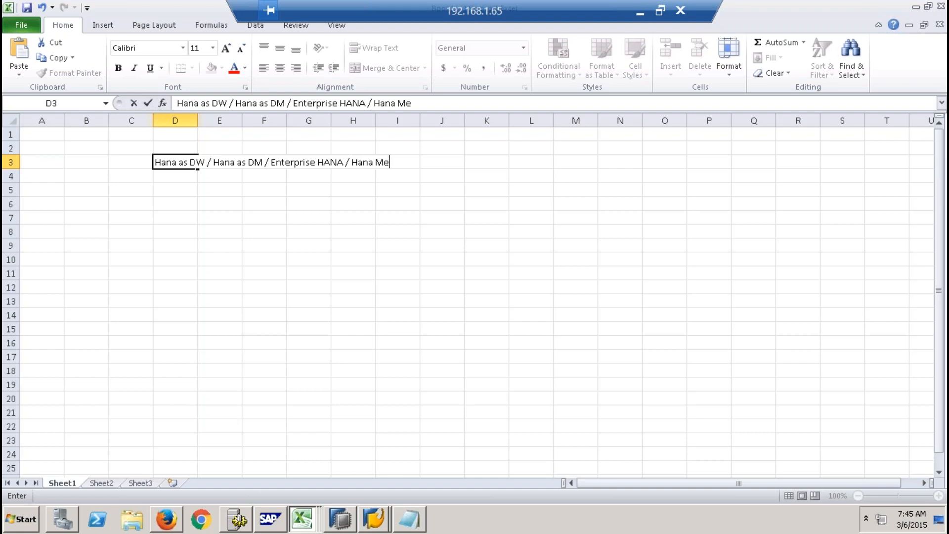
{"action": "type", "text": "deling"}
{"action": "left_click_drag", "start_coordinate": [196, 253], "coordinate": [197, 254]}
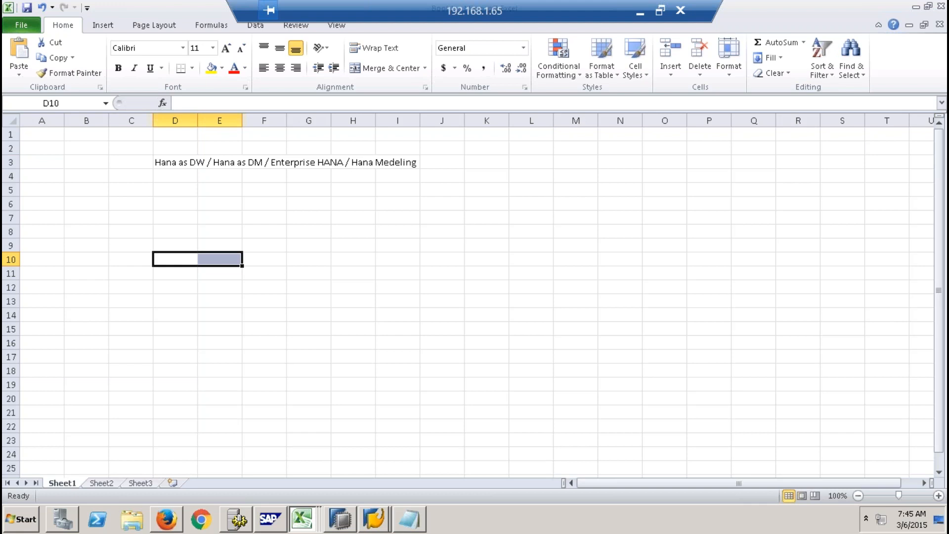
- Merge and center the heading across D3:J3 and fill it with yellow
{"action": "left_click_drag", "start_coordinate": [178, 162], "coordinate": [448, 163]}
{"action": "left_click", "coordinate": [369, 67]}
{"action": "left_click", "coordinate": [212, 67]}
- Enter the labels ETL in D8, DW in F8 and Reporting in H8
{"action": "left_click", "coordinate": [192, 233]}
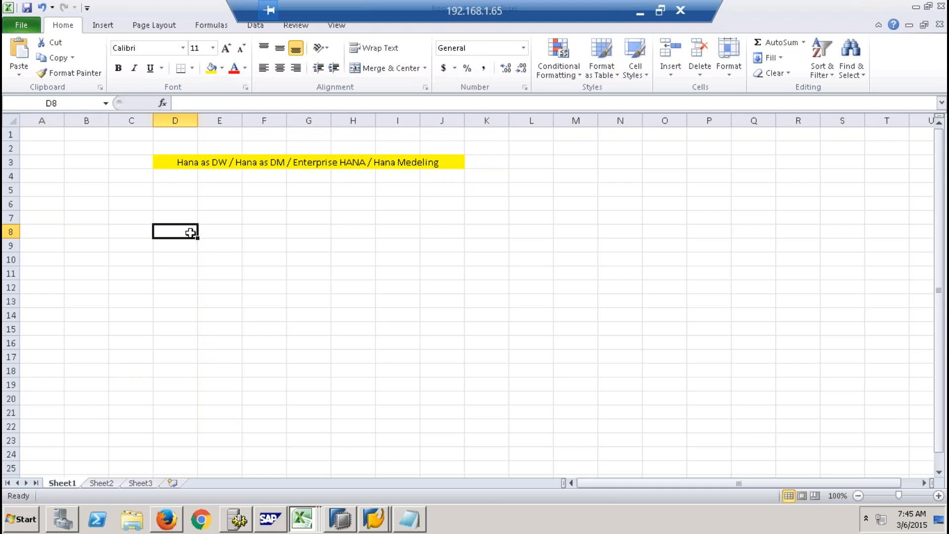
{"action": "type", "text": "ET"}
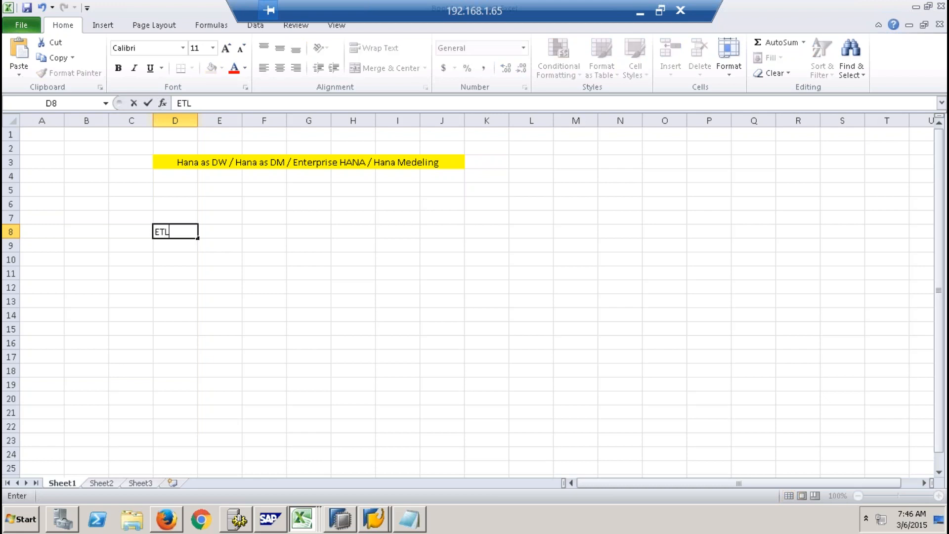
{"action": "type", "text": "L"}
{"action": "left_click", "coordinate": [265, 233]}
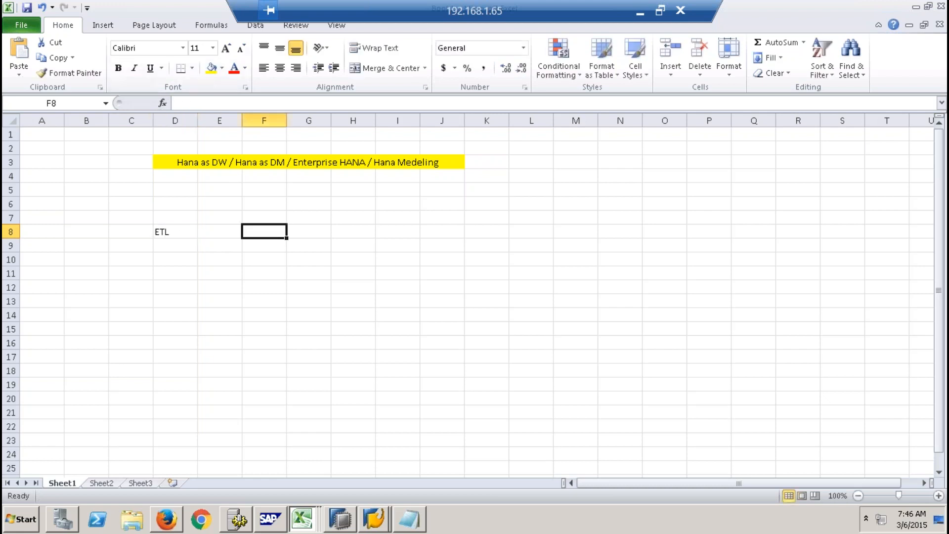
{"action": "type", "text": "DW"}
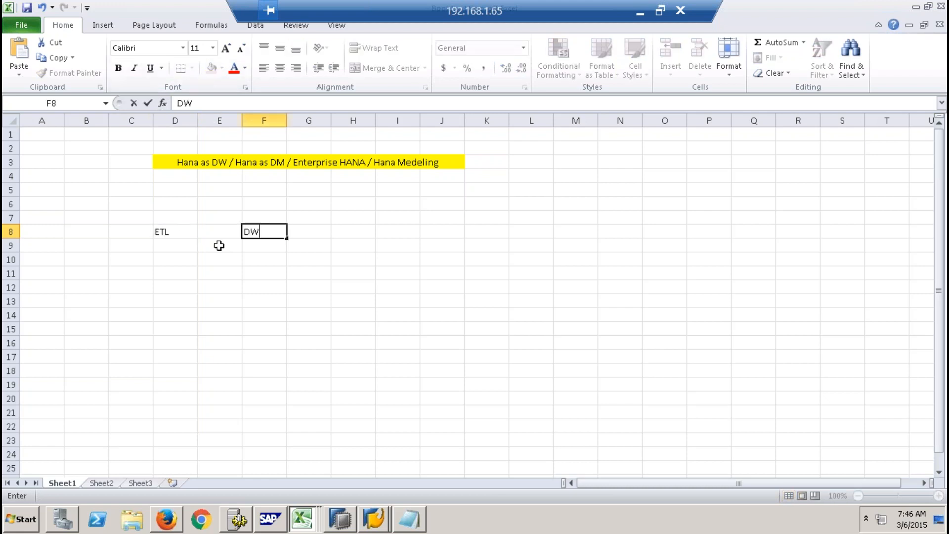
{"action": "key", "text": "Right"}
{"action": "key", "text": "Right"}
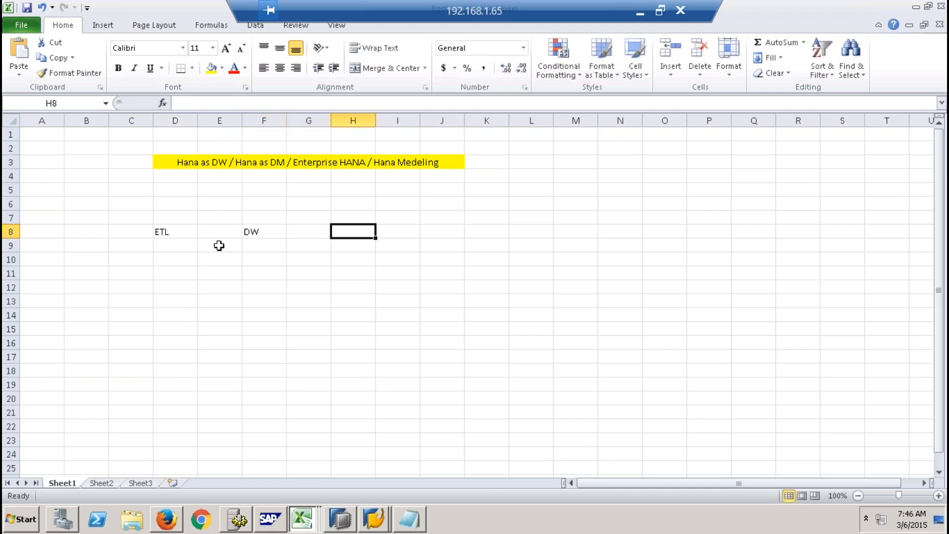
{"action": "type", "text": "Reporting"}
{"action": "left_click", "coordinate": [231, 275]}
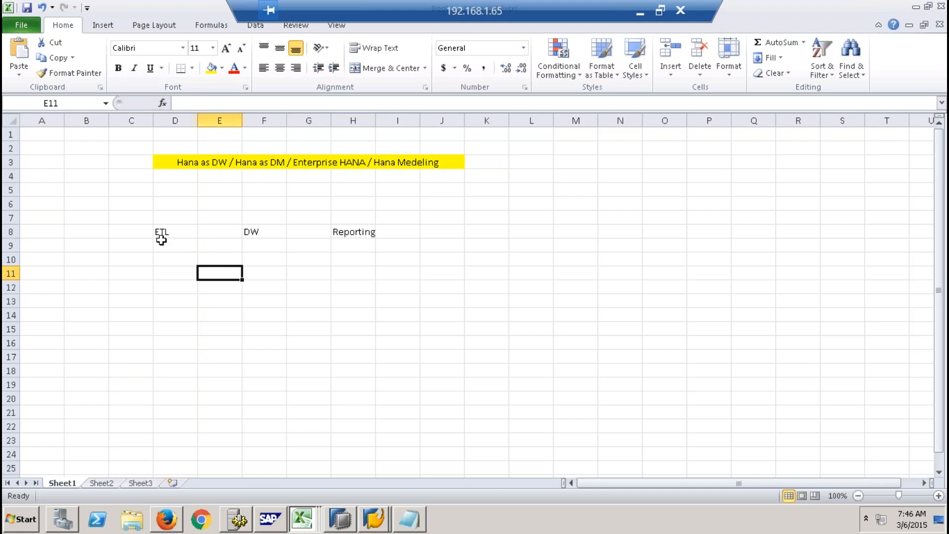
{"action": "left_click_drag", "start_coordinate": [162, 230], "coordinate": [175, 273]}
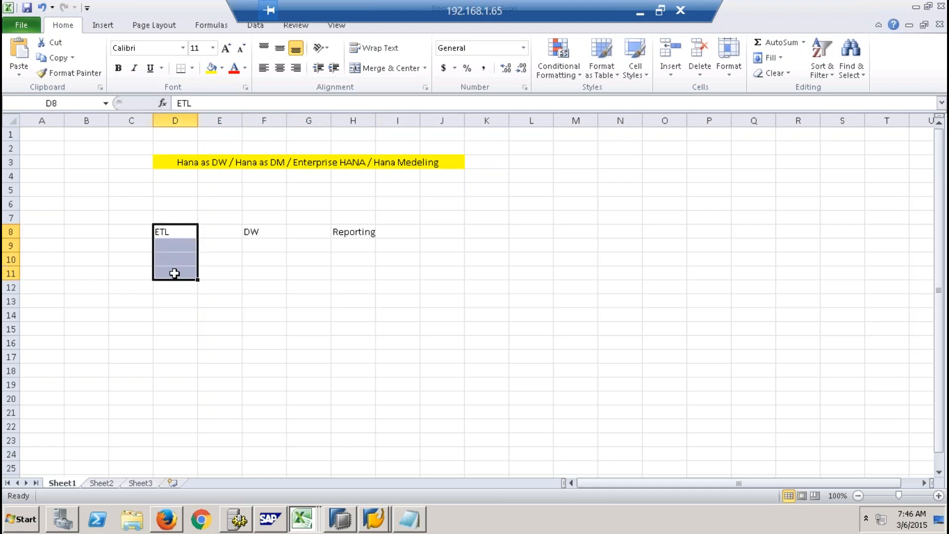
{"action": "left_click", "coordinate": [179, 231]}
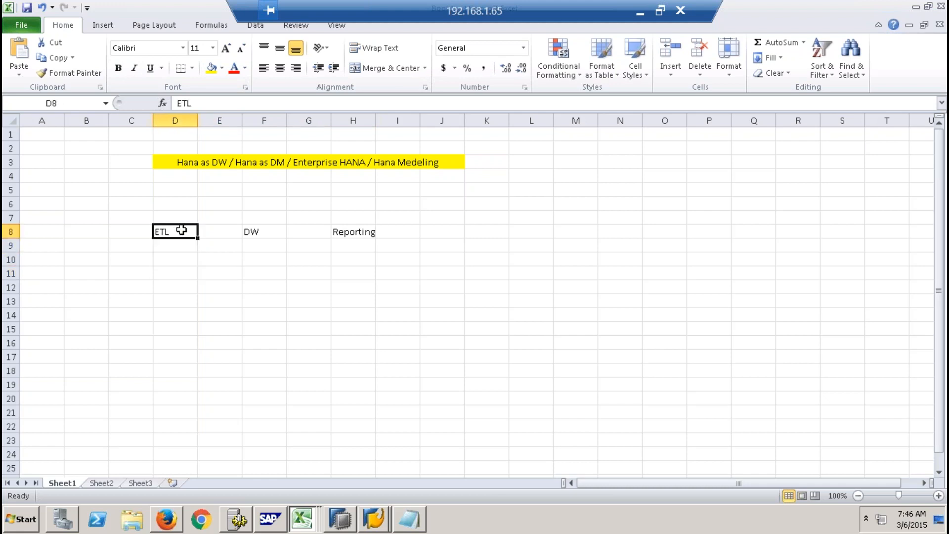
{"action": "left_click", "coordinate": [266, 233]}
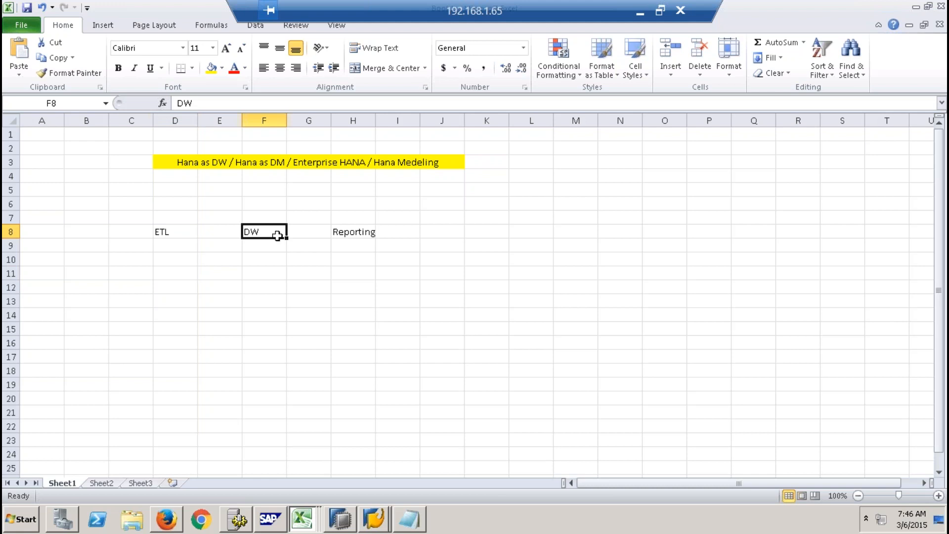
{"action": "left_click", "coordinate": [267, 271]}
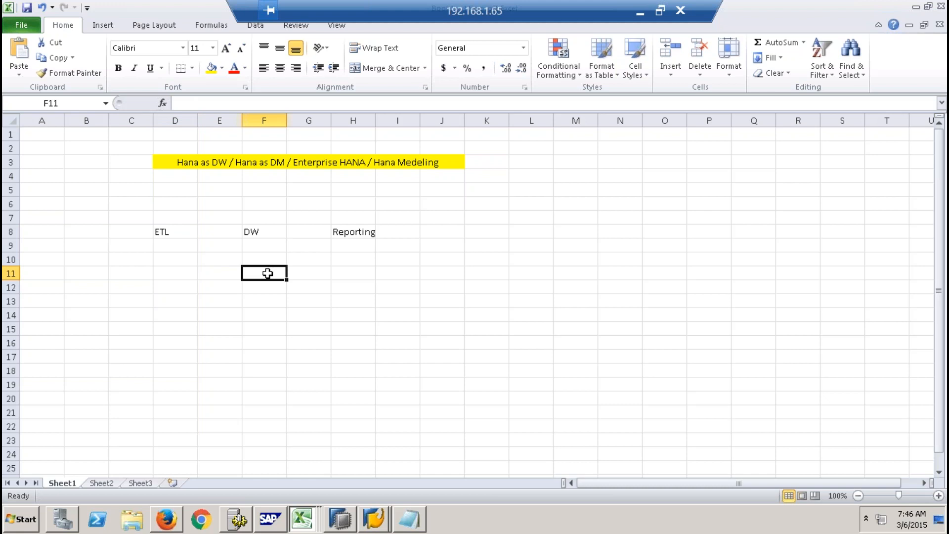
{"action": "left_click", "coordinate": [368, 233]}
- Apply a Thick Box Border around the range C6:J15 enclosing the ETL, DW and Reporting labels
{"action": "left_click_drag", "start_coordinate": [120, 203], "coordinate": [434, 322]}
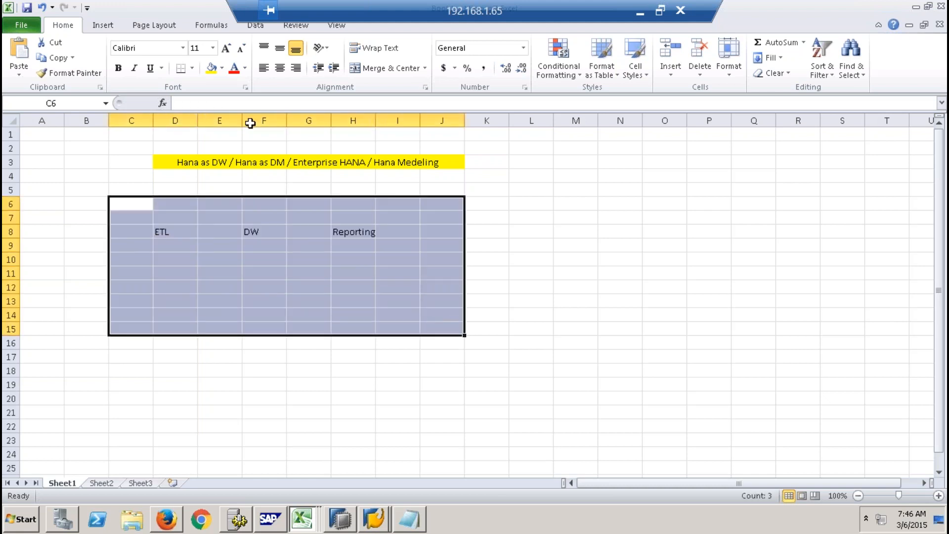
{"action": "left_click", "coordinate": [191, 67]}
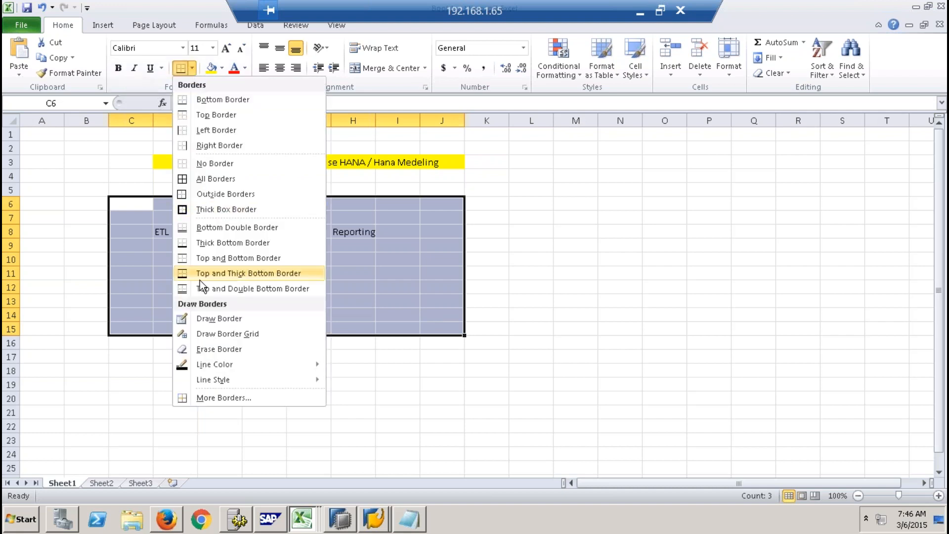
{"action": "left_click", "coordinate": [192, 209]}
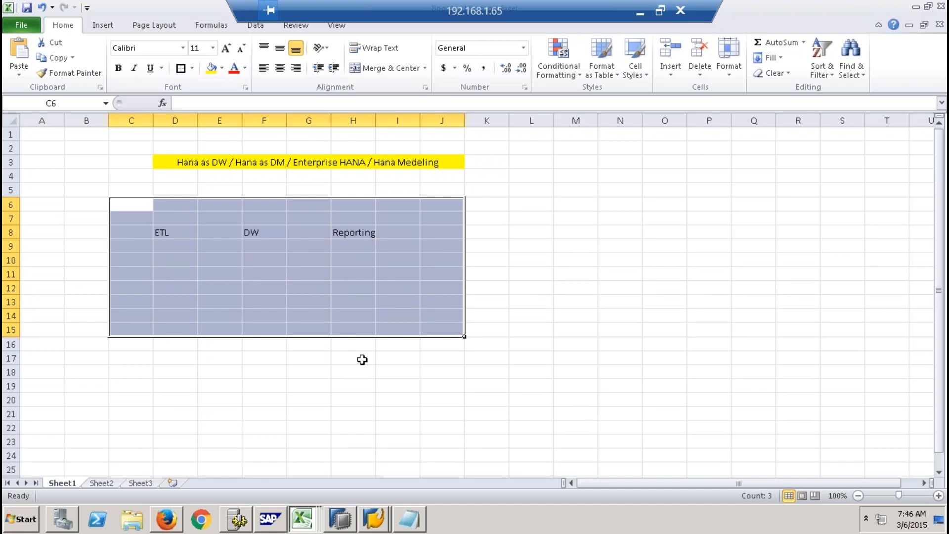
{"action": "left_click_drag", "start_coordinate": [154, 204], "coordinate": [152, 330]}
{"action": "left_click_drag", "start_coordinate": [254, 200], "coordinate": [262, 316]}
{"action": "left_click_drag", "start_coordinate": [373, 202], "coordinate": [392, 340]}
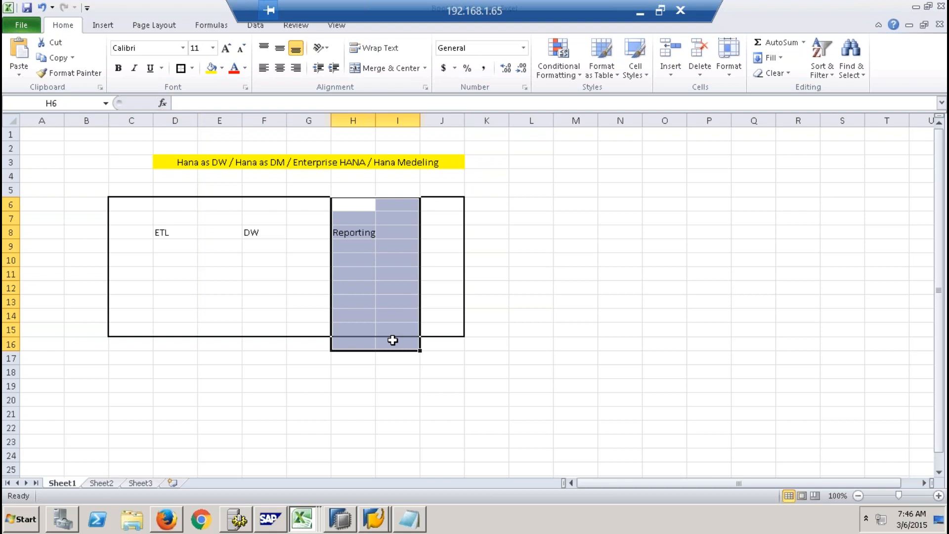
{"action": "left_click", "coordinate": [532, 288]}
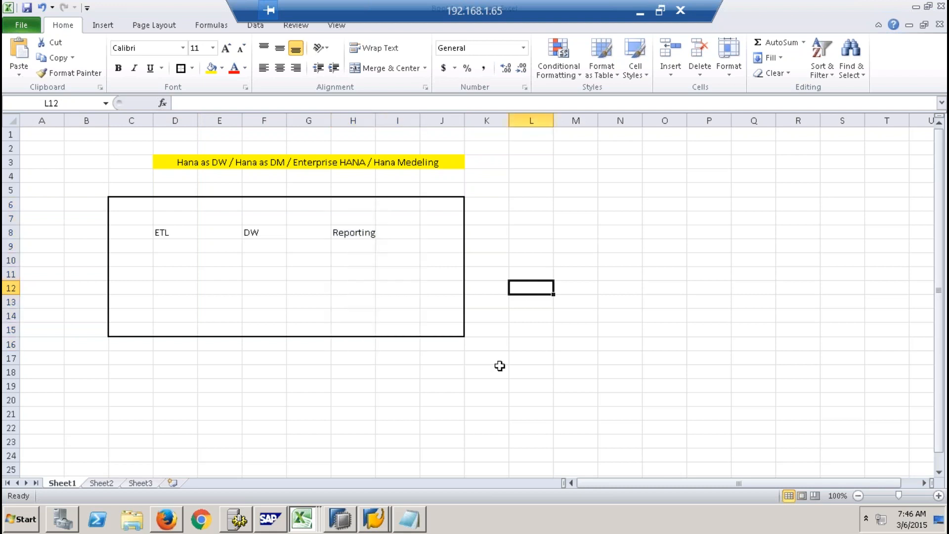
- Switch to Windows Explorer and open the BODSExerciseFiles folder inside Flatfiles on the Desktop
{"action": "left_click", "coordinate": [132, 520]}
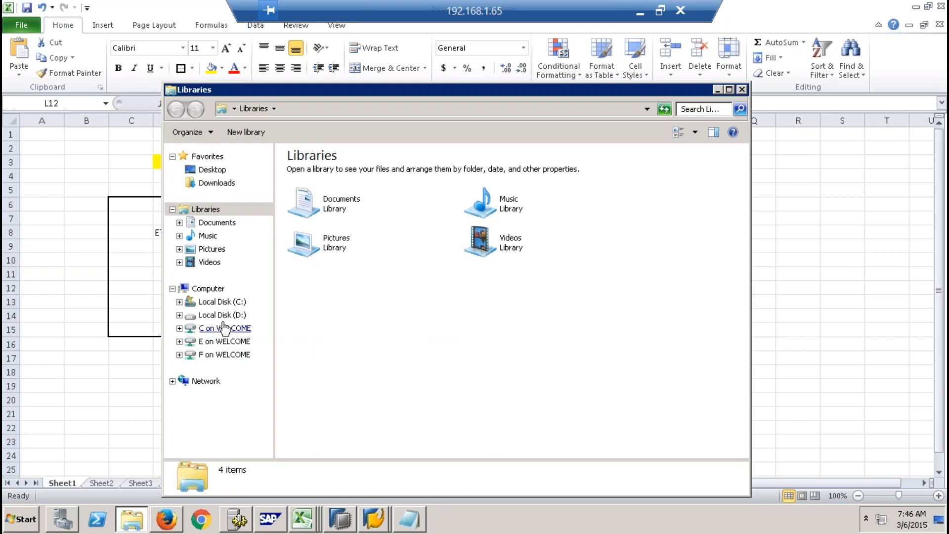
{"action": "left_click", "coordinate": [221, 315]}
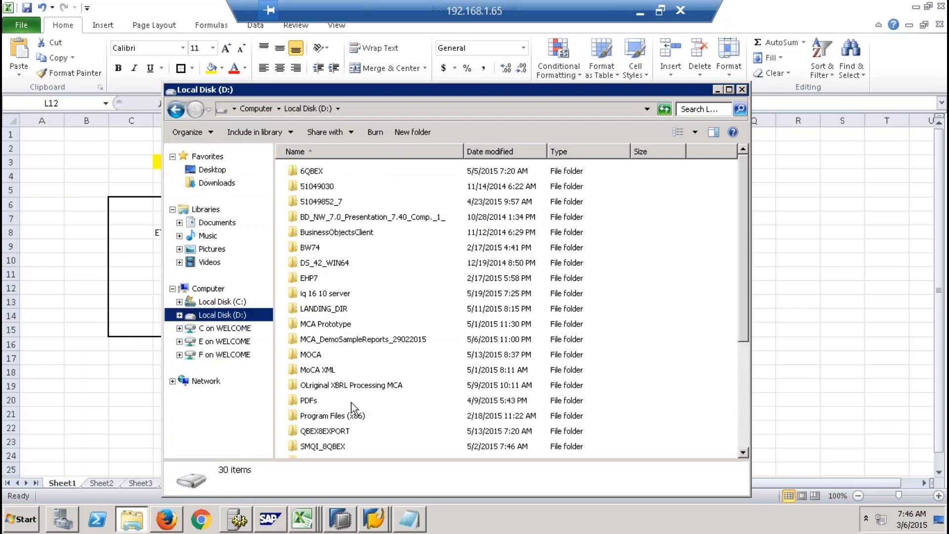
{"action": "left_click", "coordinate": [321, 323]}
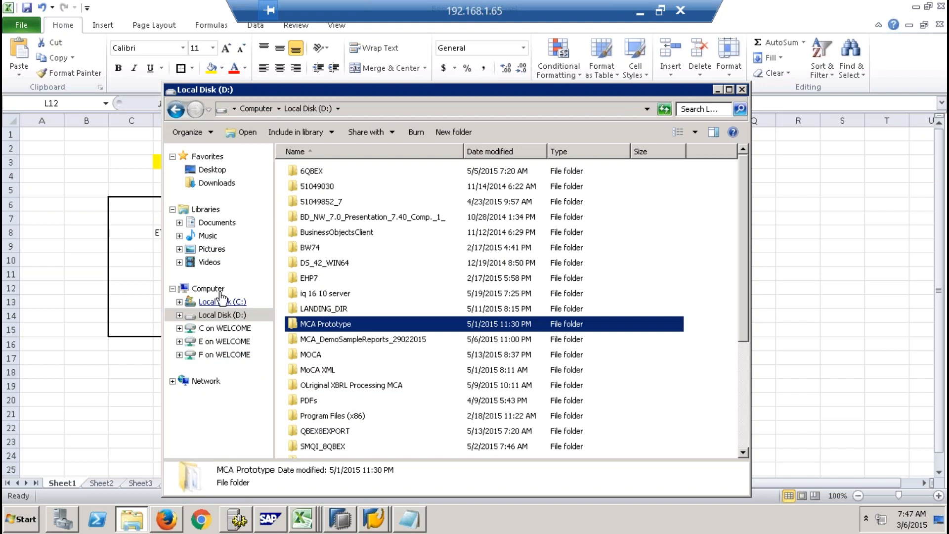
{"action": "left_click", "coordinate": [212, 170]}
{"action": "left_click", "coordinate": [335, 210]}
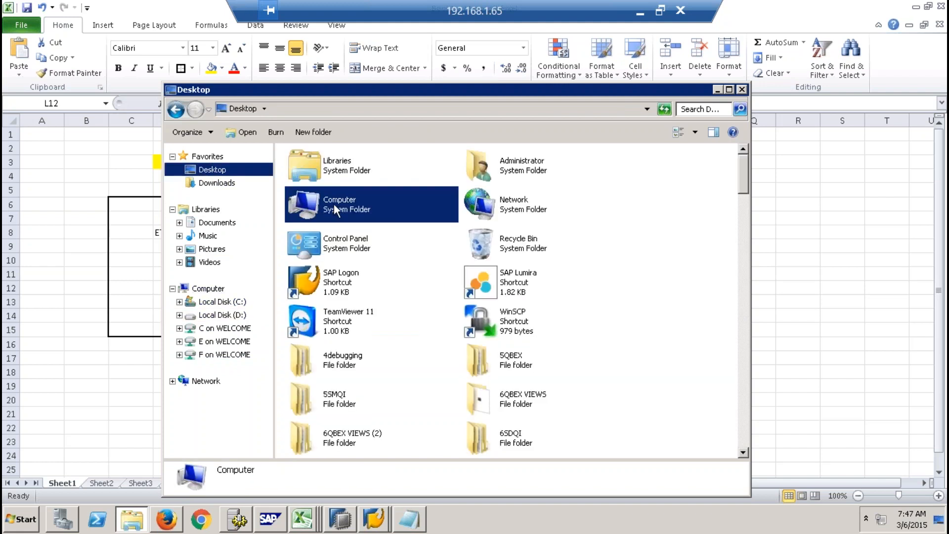
{"action": "scroll", "coordinate": [335, 210], "scroll_direction": "down", "scroll_amount": 5}
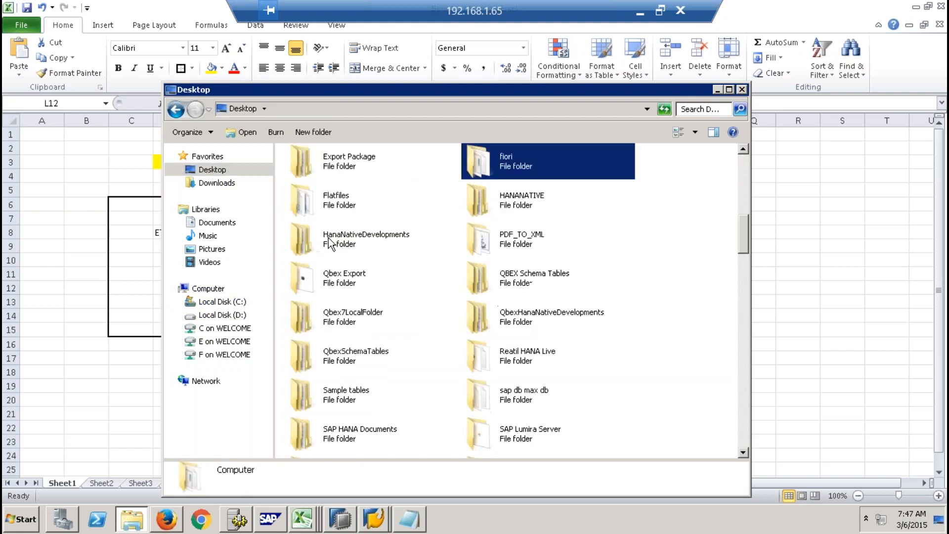
{"action": "double_click", "coordinate": [339, 198]}
{"action": "left_click", "coordinate": [337, 203]}
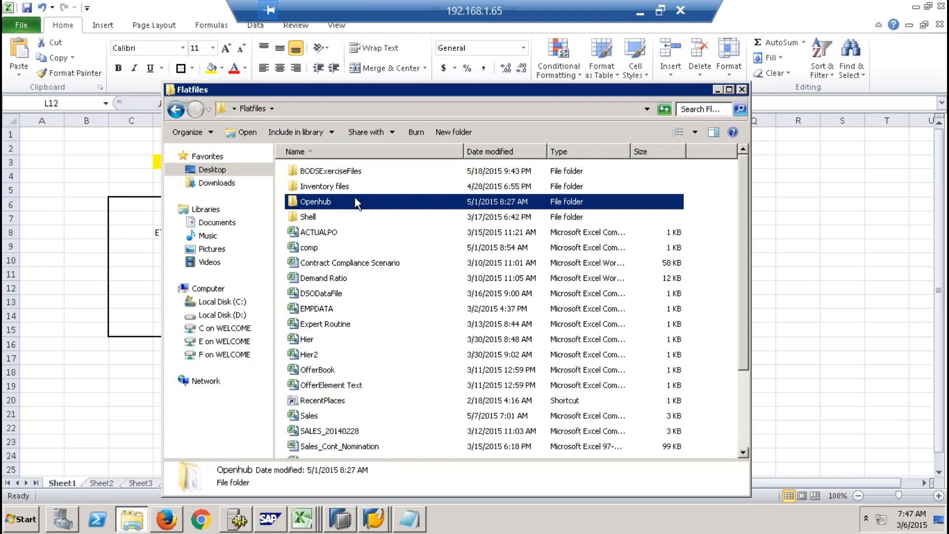
{"action": "double_click", "coordinate": [346, 174]}
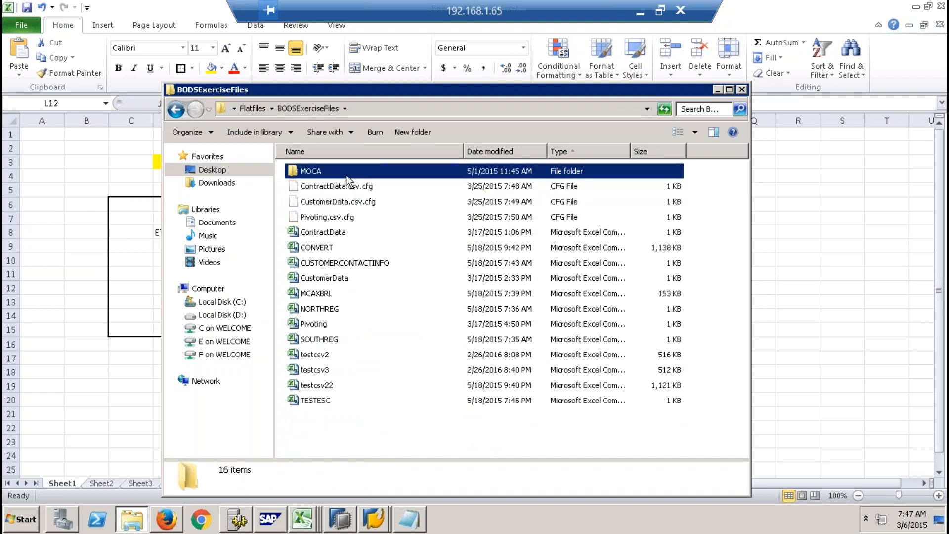
{"action": "left_click", "coordinate": [385, 412]}
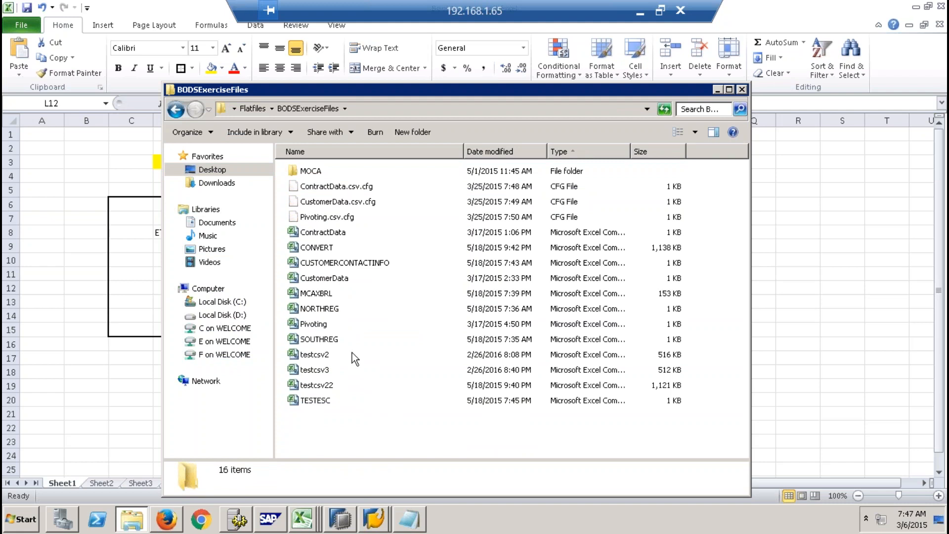
- Open the ContractData file, examine its Customer column, and return to the BODSExerciseFiles folder
{"action": "double_click", "coordinate": [337, 232]}
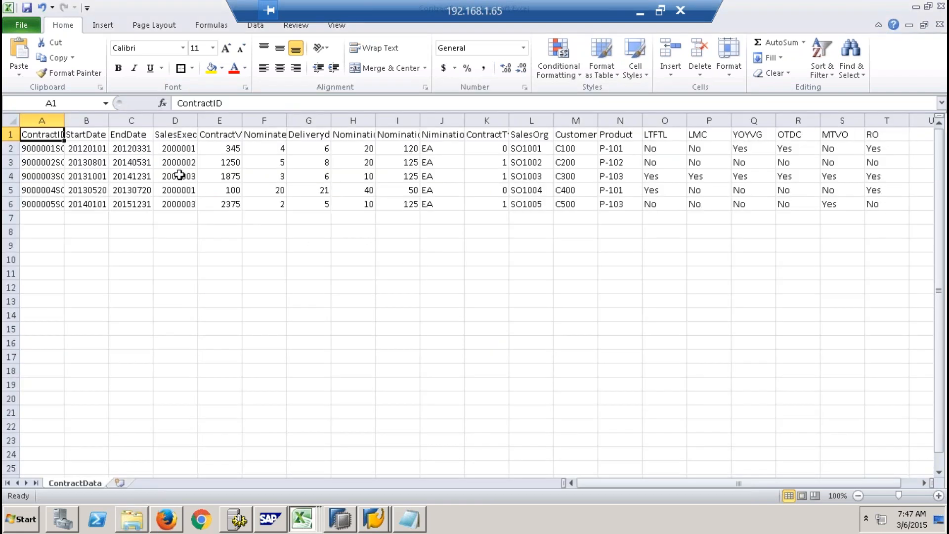
{"action": "left_click", "coordinate": [583, 121]}
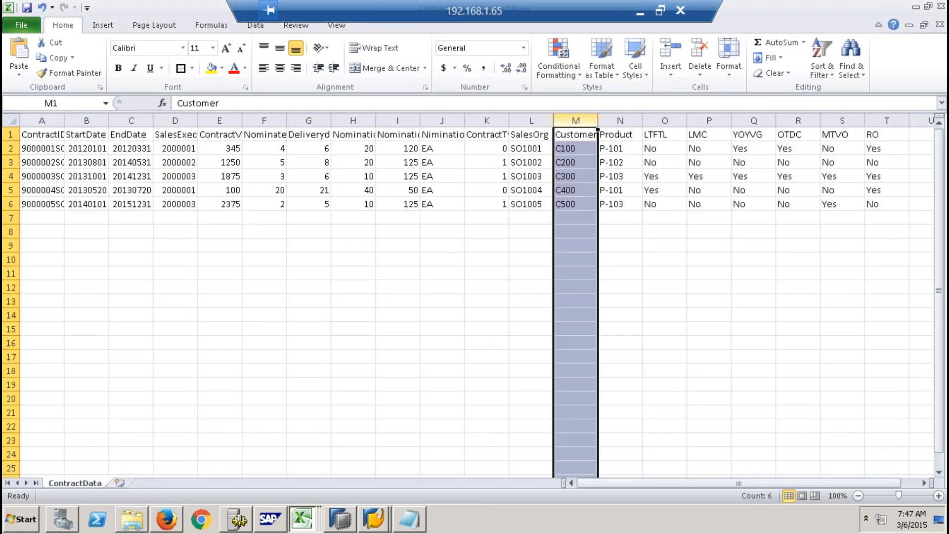
{"action": "key", "text": "alt+Tab"}
{"action": "key", "text": "alt+Tab"}
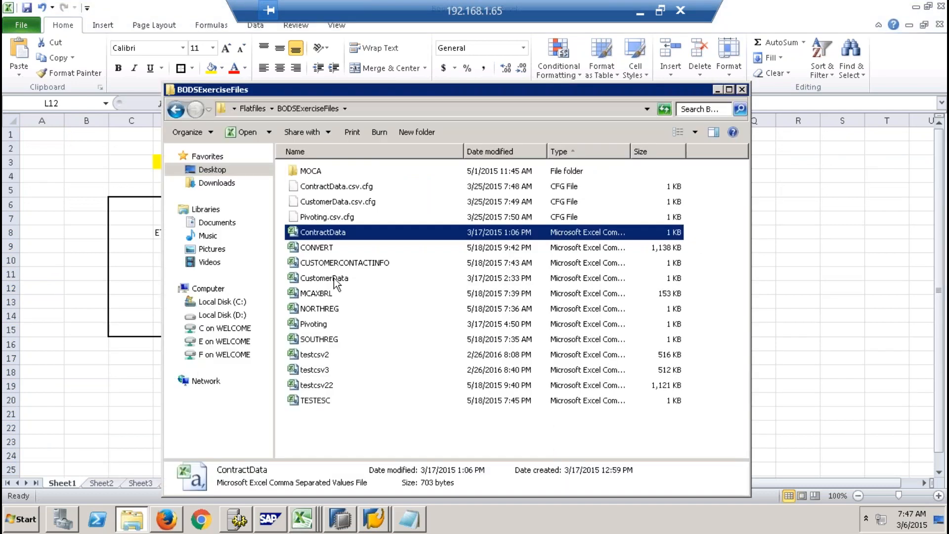
- View the CustomerData file, return to the BODSExerciseFiles folder, and open the CUSTOMERCONTACTINFO file
{"action": "double_click", "coordinate": [337, 279]}
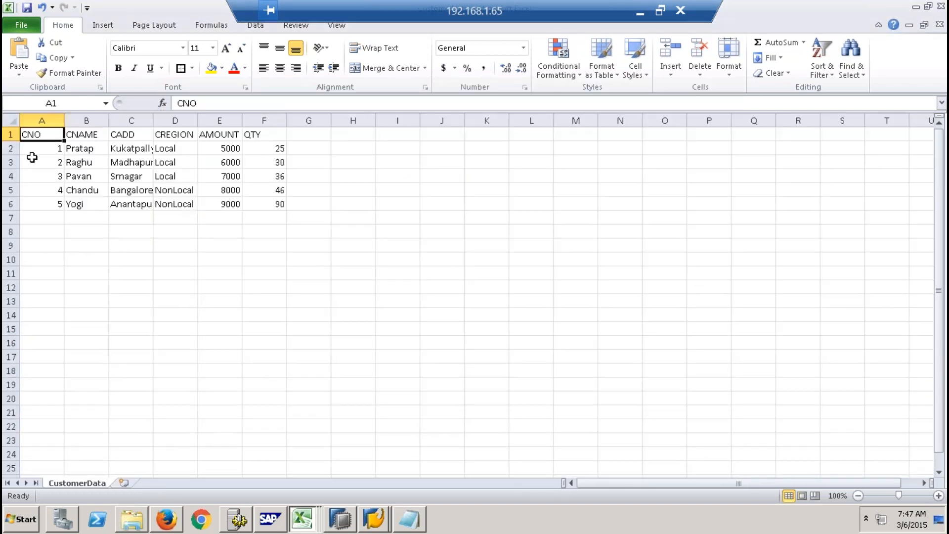
{"action": "key", "text": "alt+Tab"}
{"action": "key", "text": "alt+Tab"}
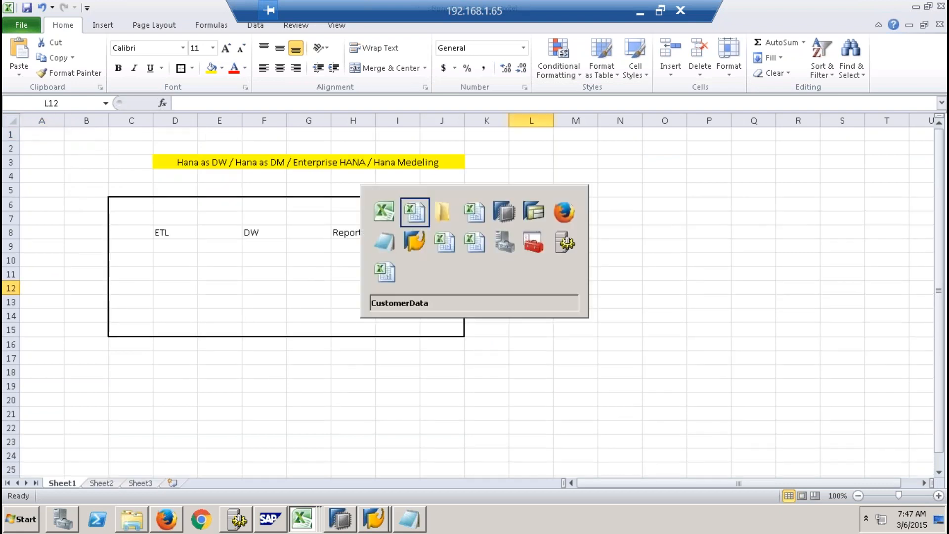
{"action": "key", "text": "alt+Tab"}
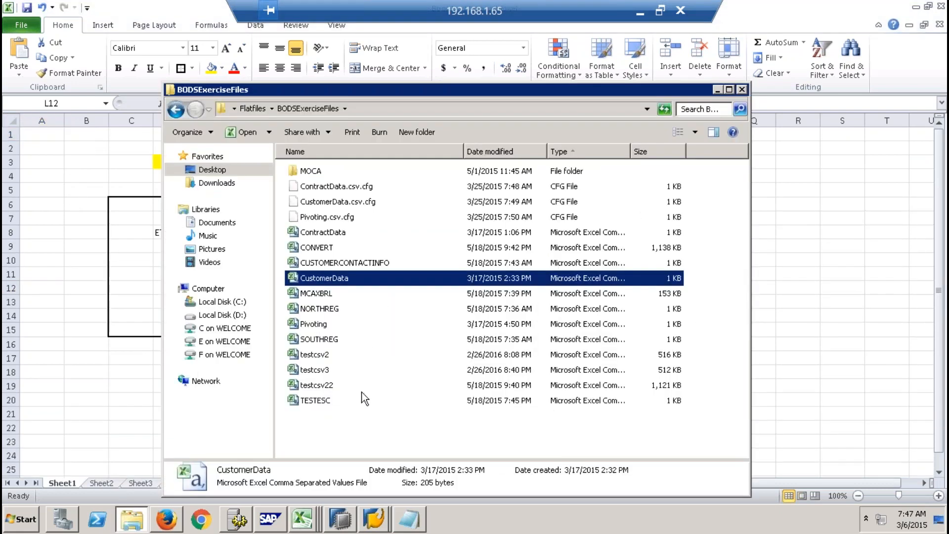
{"action": "double_click", "coordinate": [333, 263]}
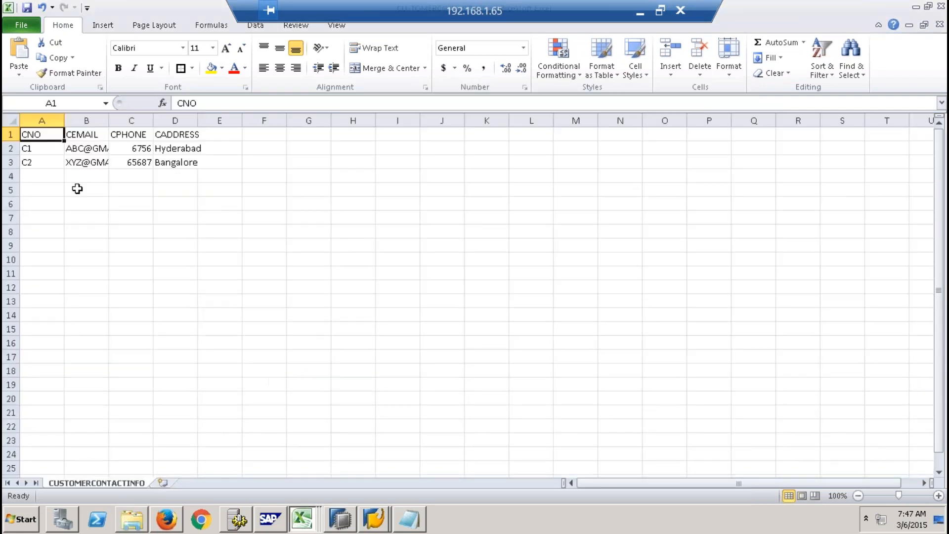
- Return to the BODSExerciseFiles folder, view the contents of its MOCA subfolder, and go back up to the Flatfiles folder
{"action": "key", "text": "alt+Tab"}
{"action": "key", "text": "alt+Tab"}
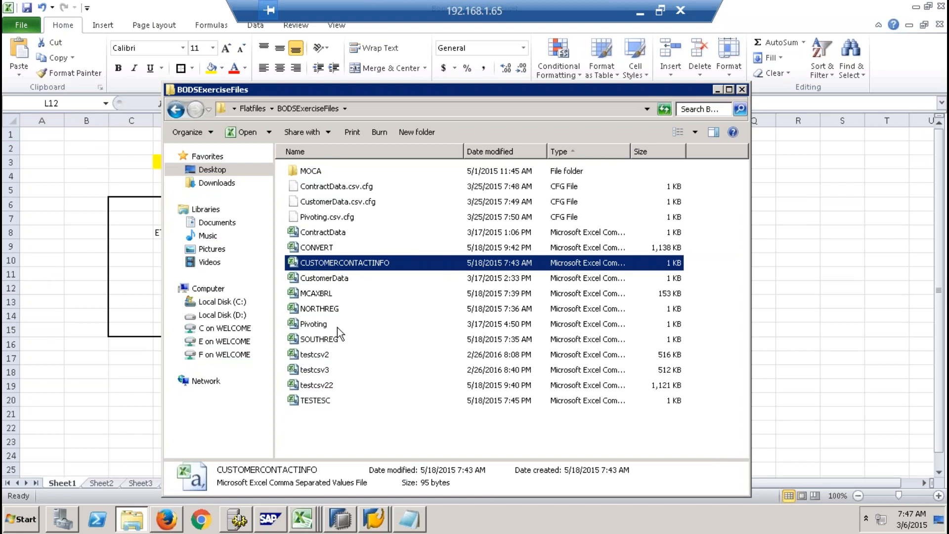
{"action": "left_click", "coordinate": [334, 383]}
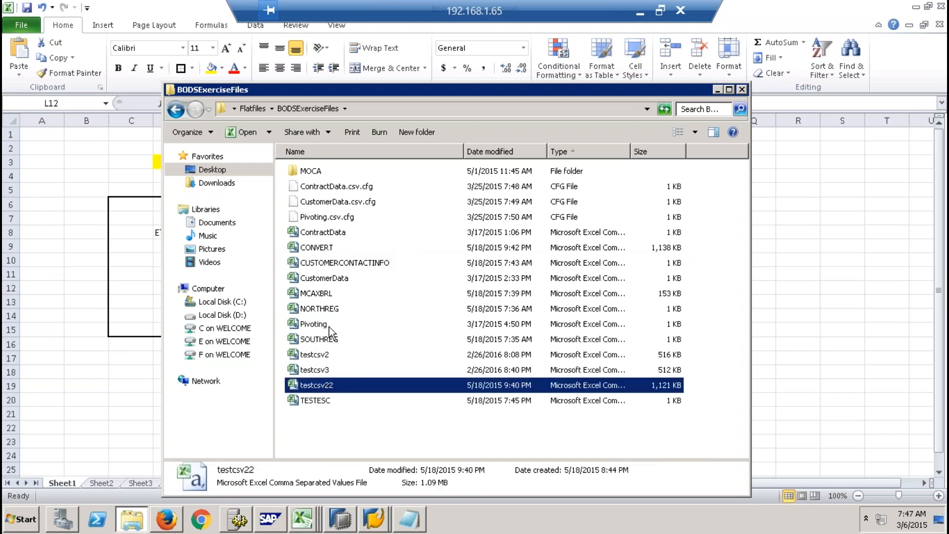
{"action": "double_click", "coordinate": [317, 172]}
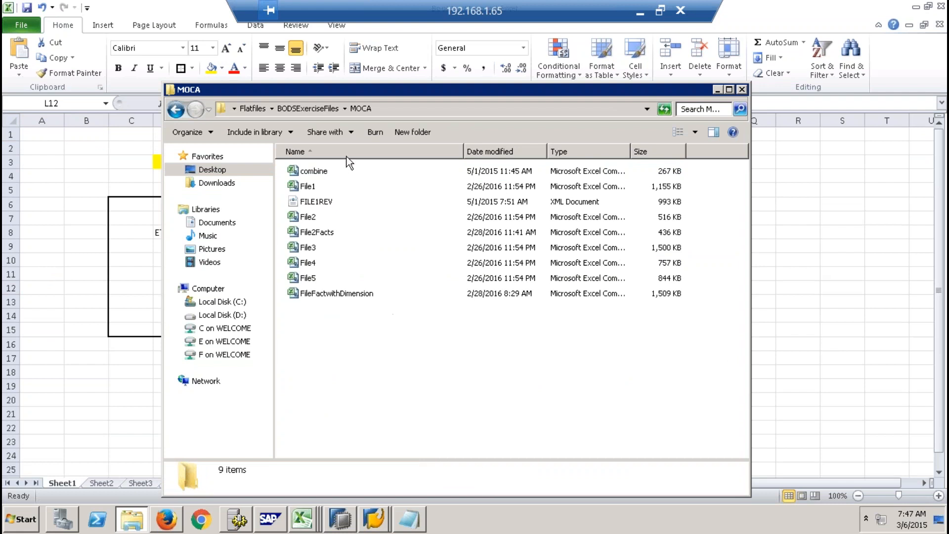
{"action": "left_click", "coordinate": [325, 108]}
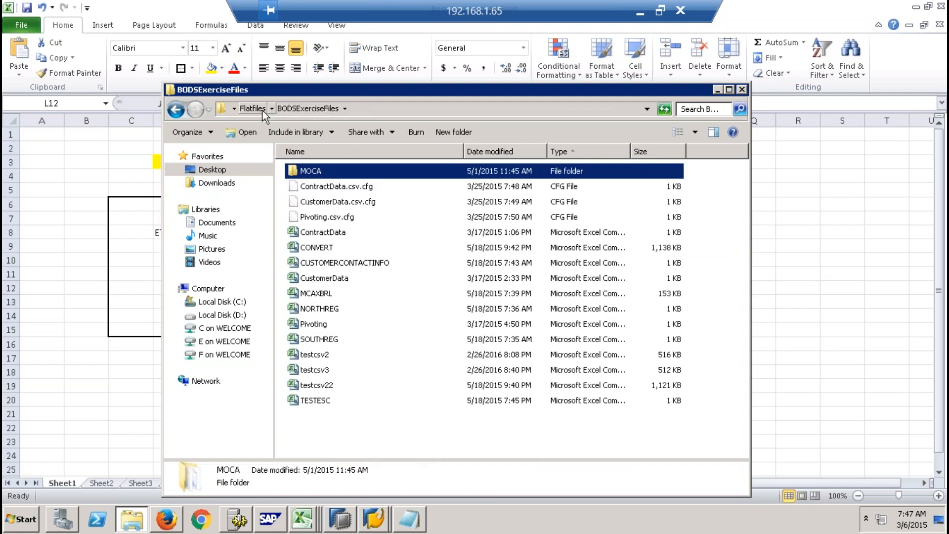
{"action": "left_click", "coordinate": [263, 111]}
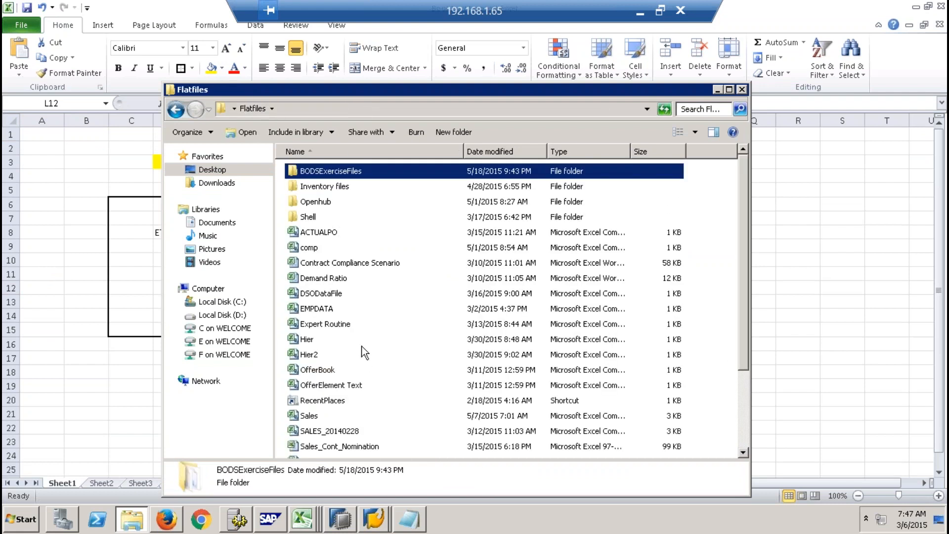
- Open the Sales file from the Flatfiles folder and auto-fit column A to show the full sales order numbers
{"action": "left_click", "coordinate": [354, 265]}
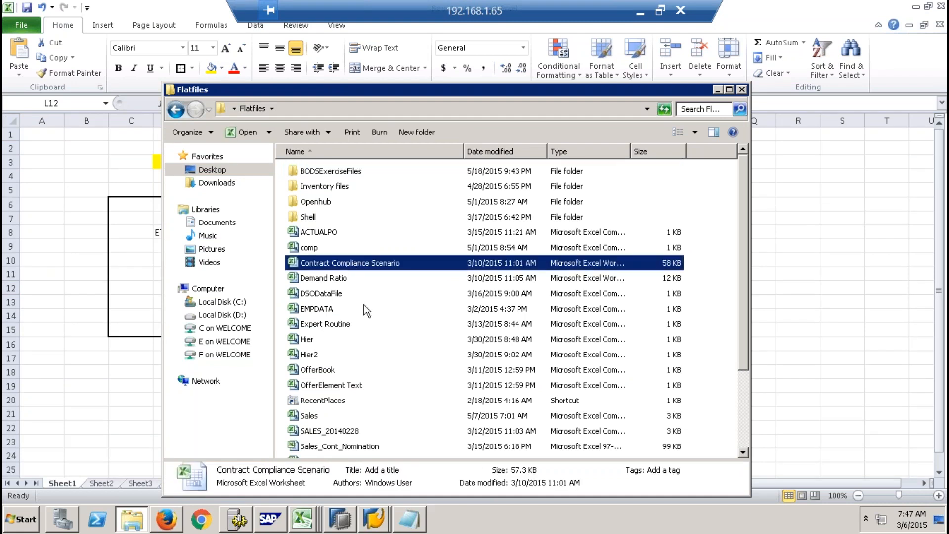
{"action": "left_click_drag", "start_coordinate": [741, 261], "coordinate": [740, 339]}
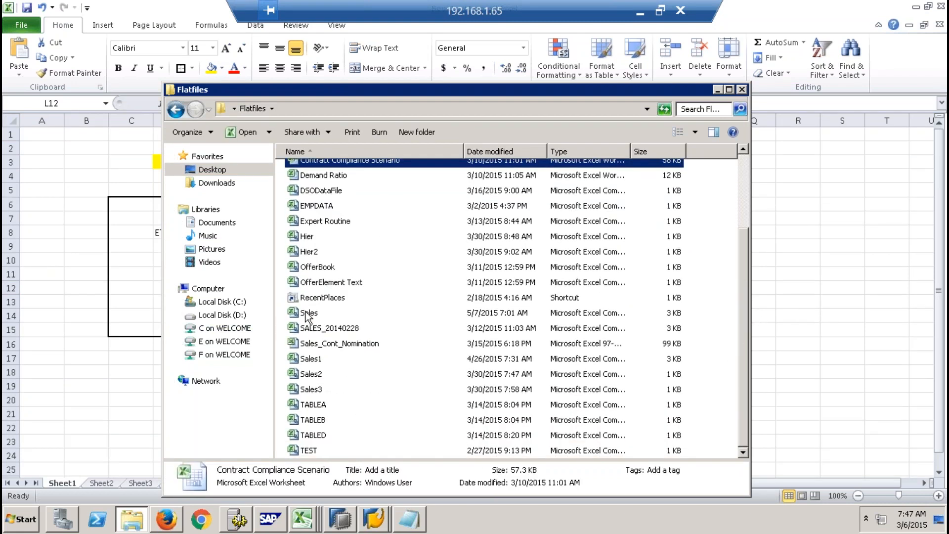
{"action": "double_click", "coordinate": [306, 313]}
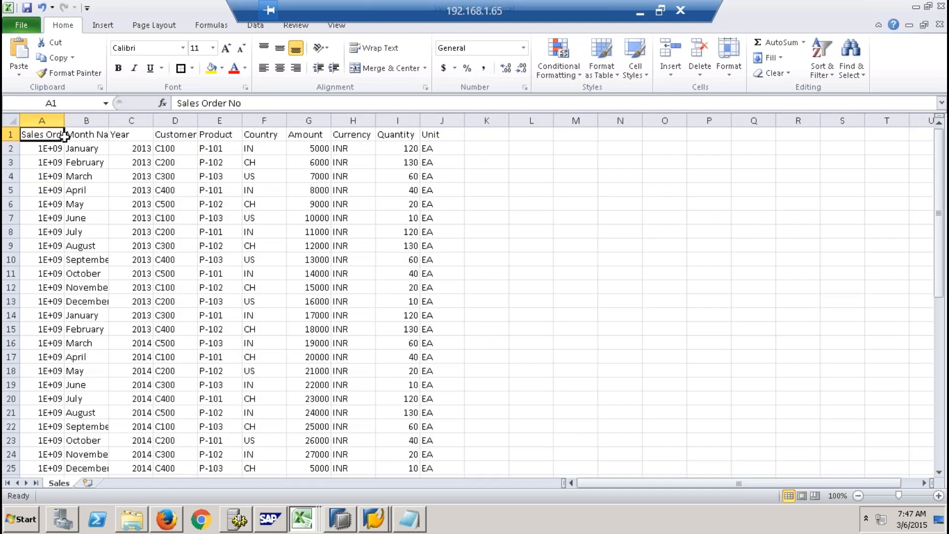
{"action": "double_click", "coordinate": [64, 121]}
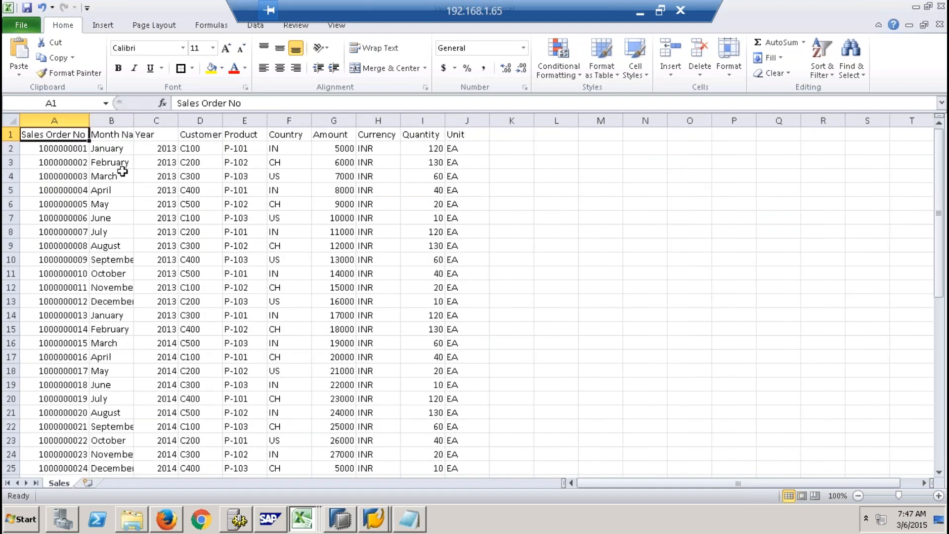
- Return to the Sales workbook and select its Customer column to examine the customer codes
{"action": "key", "text": "alt+Tab"}
{"action": "key", "text": "alt+Tab"}
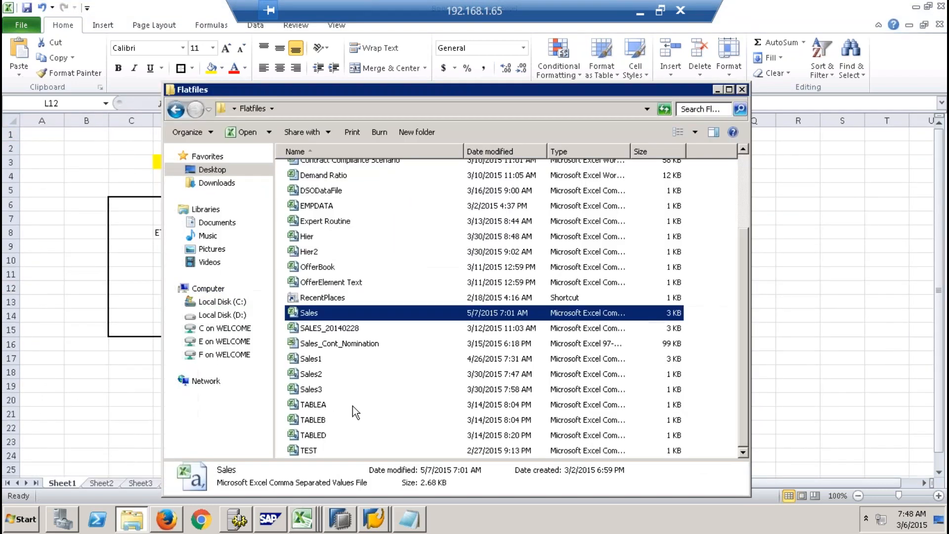
{"action": "key", "text": "alt+Tab"}
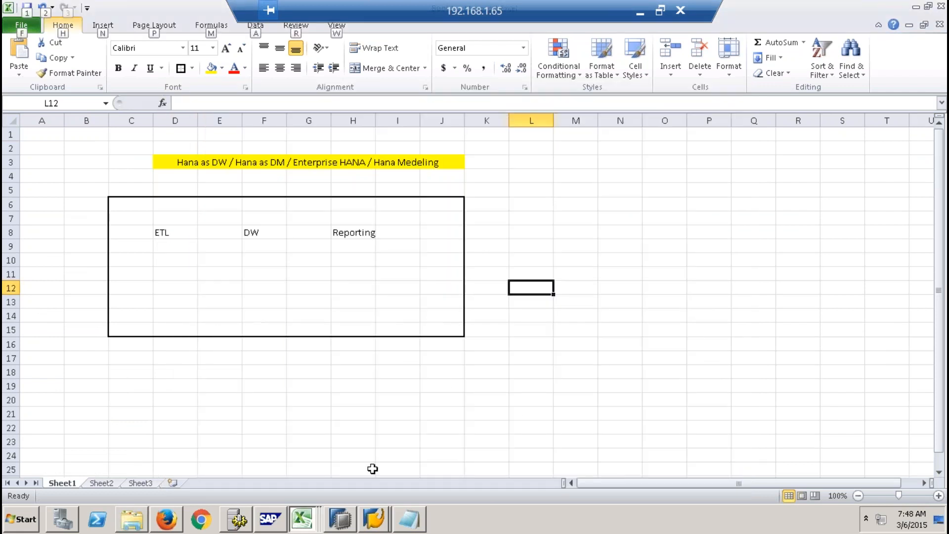
{"action": "left_click", "coordinate": [300, 519]}
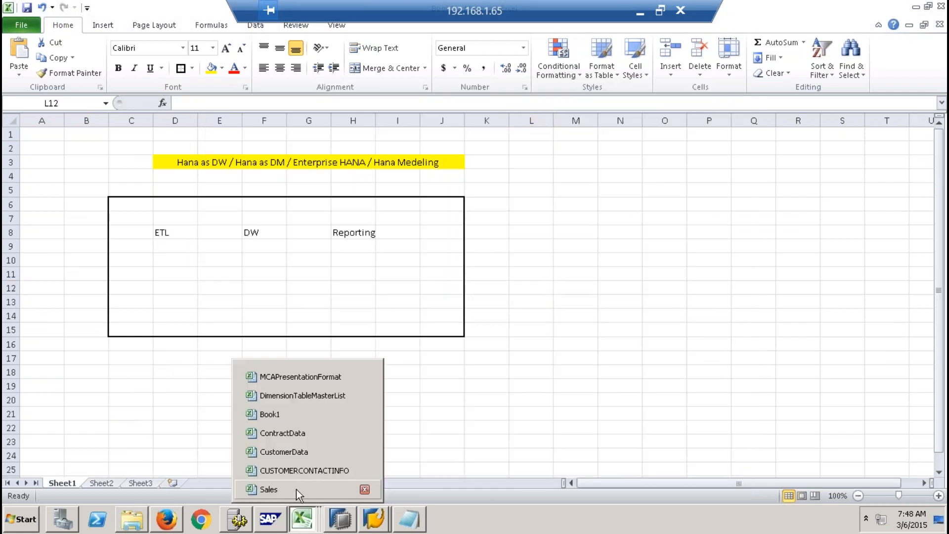
{"action": "left_click", "coordinate": [296, 489]}
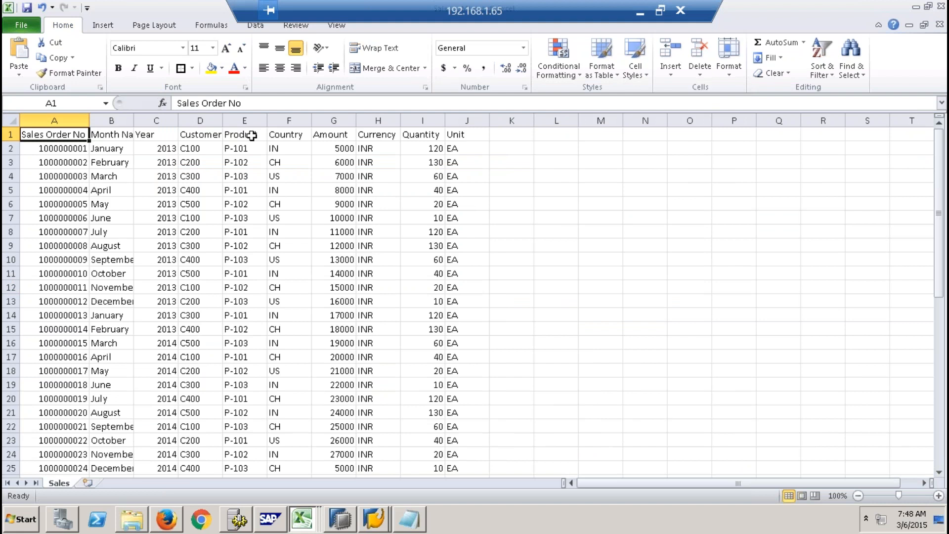
{"action": "left_click", "coordinate": [203, 121]}
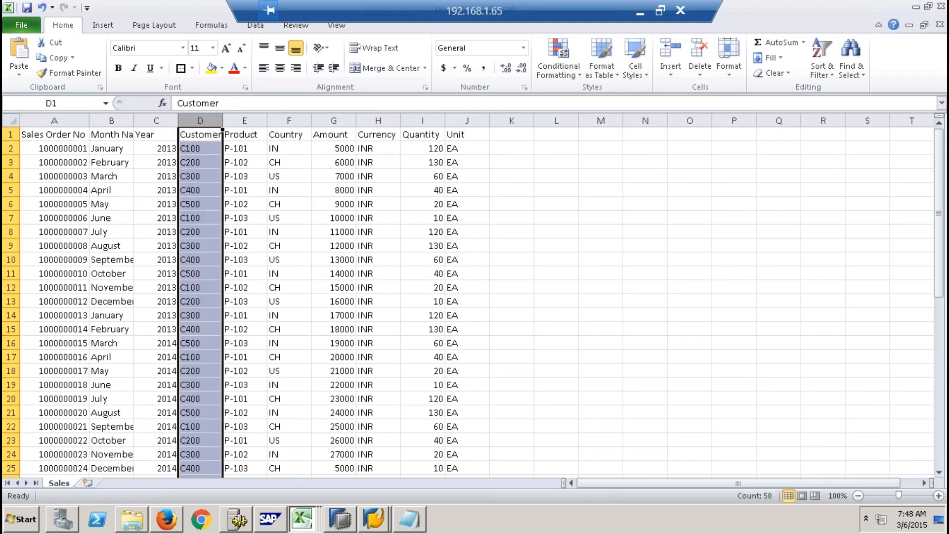
- Open the Shell folder inside Flatfiles, and close the Sales workbook without saving its changes
{"action": "left_click", "coordinate": [134, 520]}
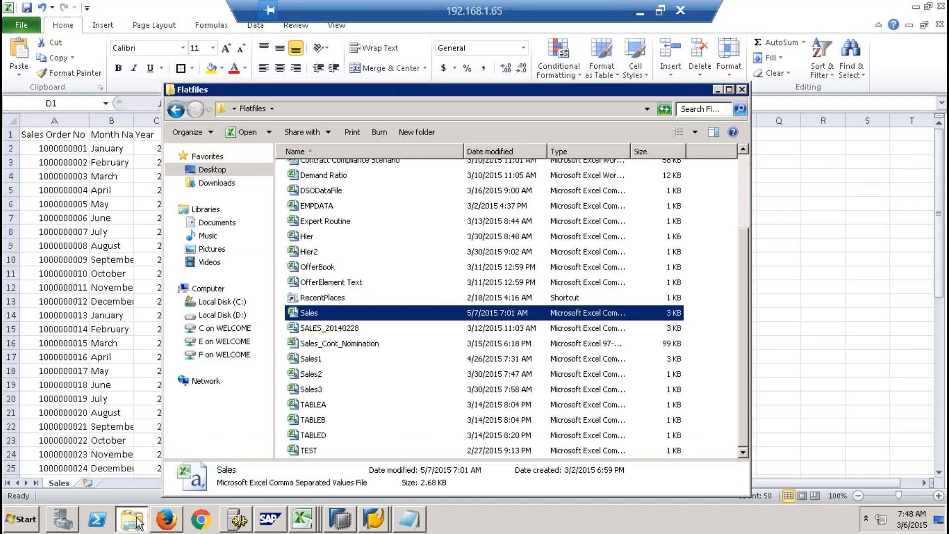
{"action": "left_click", "coordinate": [330, 194]}
{"action": "key", "text": "Home"}
{"action": "key", "text": "Down"}
{"action": "key", "text": "Up"}
{"action": "left_click_drag", "start_coordinate": [747, 250], "coordinate": [744, 283]}
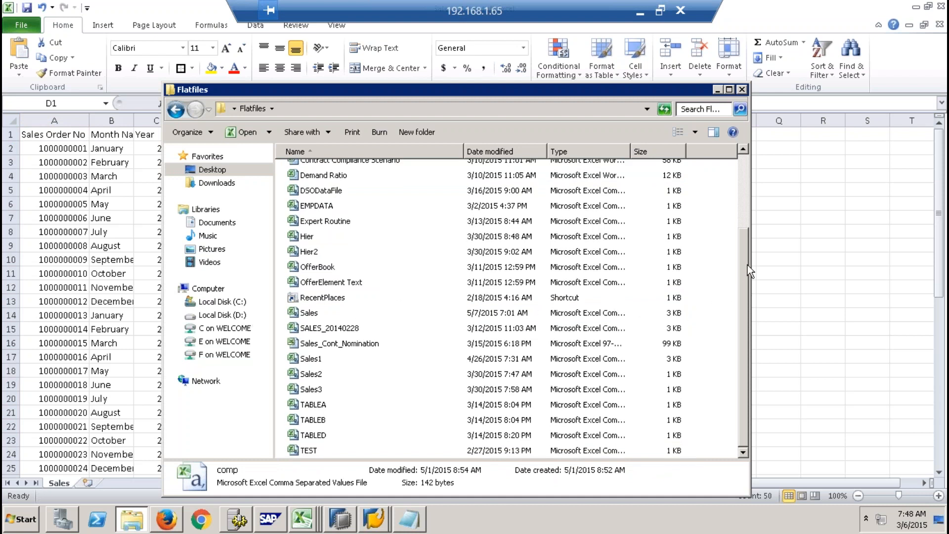
{"action": "left_click", "coordinate": [744, 207]}
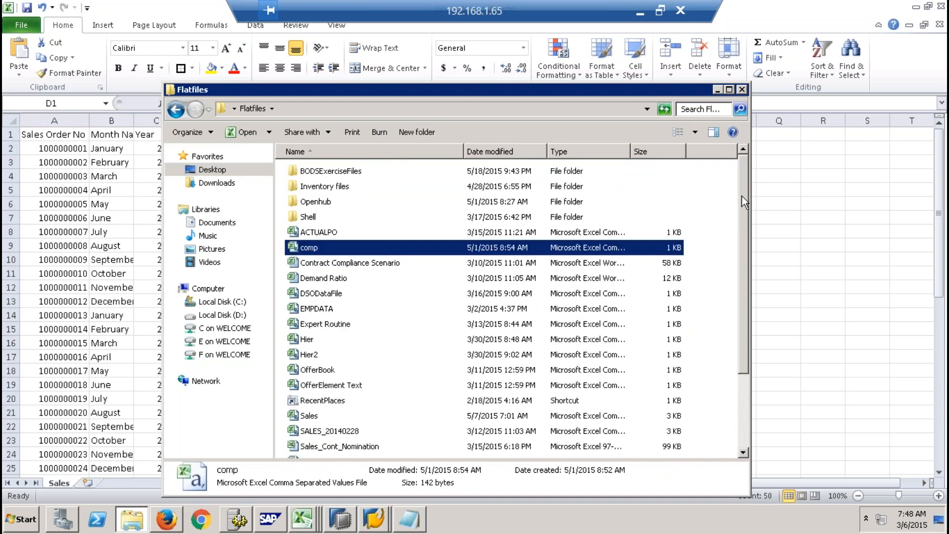
{"action": "double_click", "coordinate": [315, 216]}
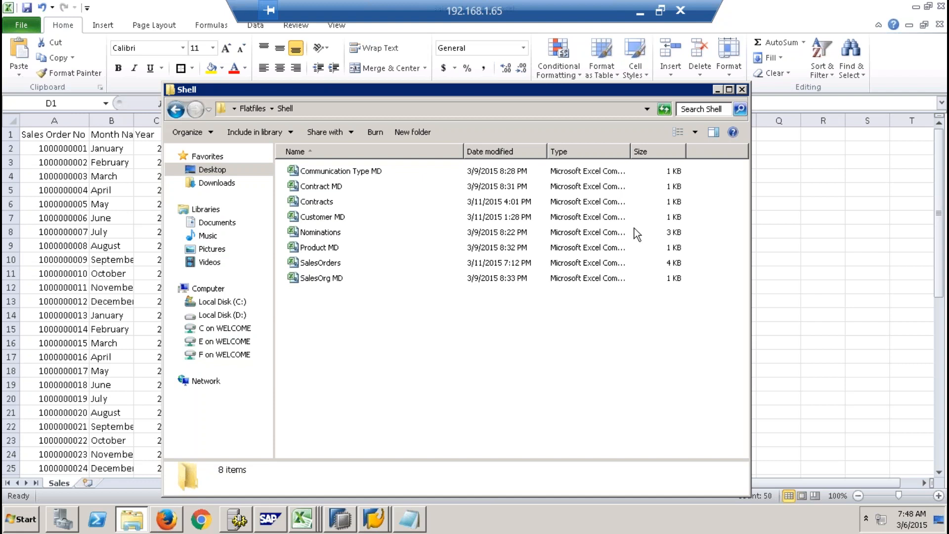
{"action": "left_click", "coordinate": [939, 26]}
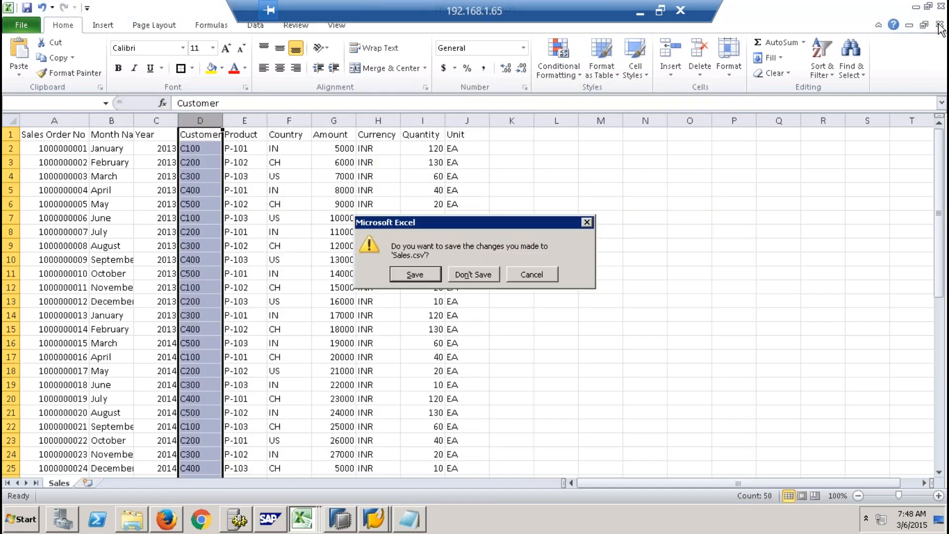
{"action": "left_click", "coordinate": [474, 276]}
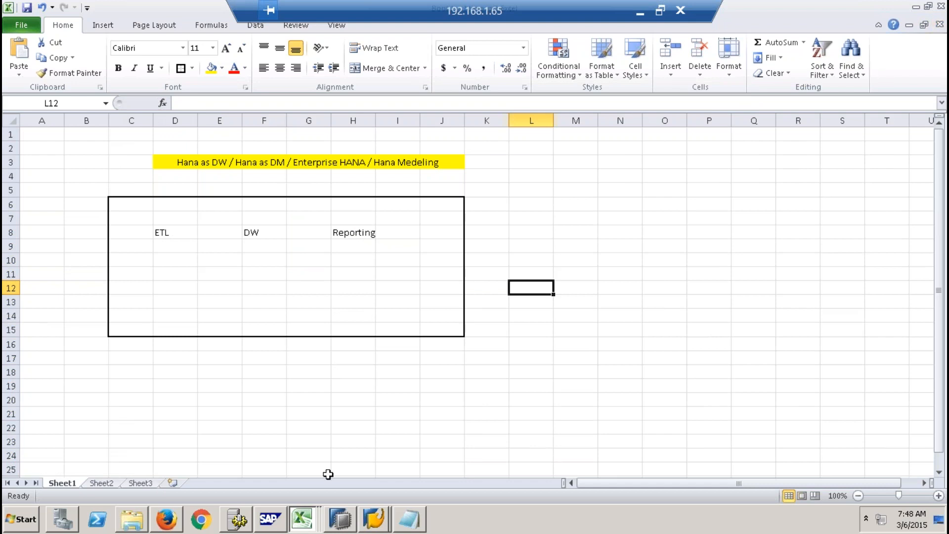
- Open the SalesOrders file from the Shell folder and auto-fit its Sales Order No column
{"action": "left_click", "coordinate": [132, 520]}
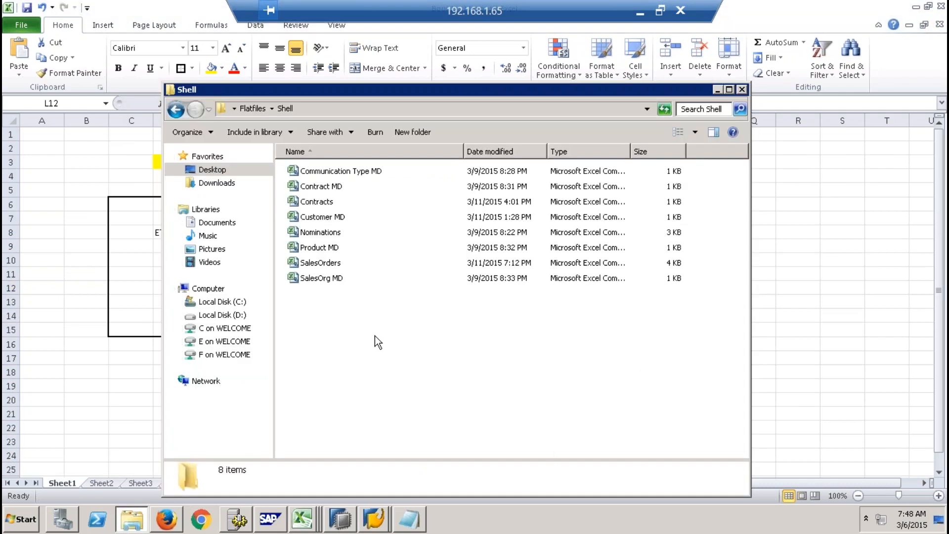
{"action": "double_click", "coordinate": [321, 263]}
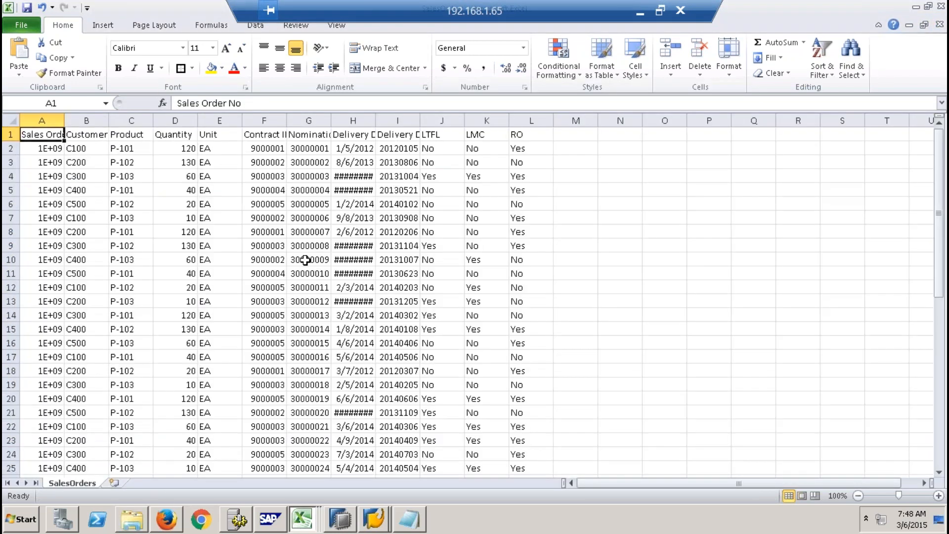
{"action": "double_click", "coordinate": [66, 120]}
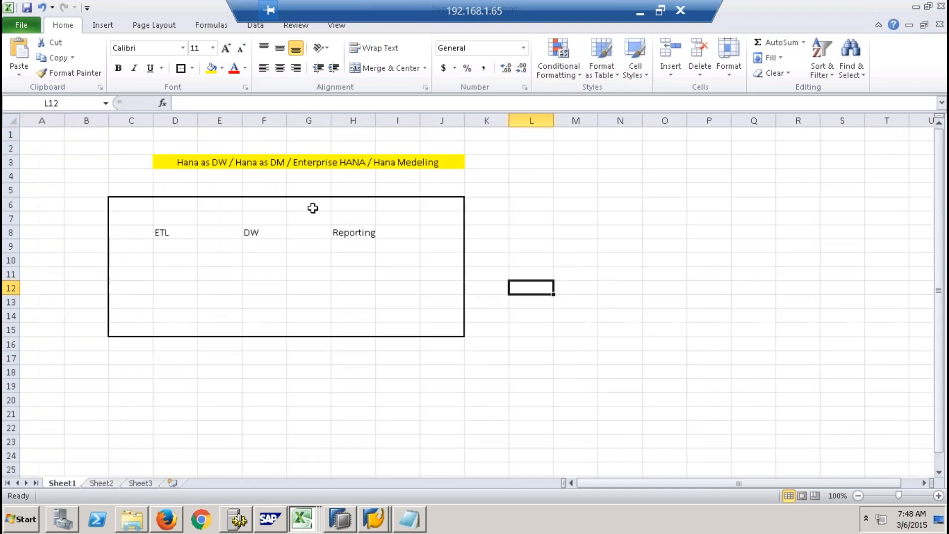
- Open the Customer MD file from the Shell folder, view its customer master data, and return to the folder
{"action": "key", "text": "alt+Tab"}
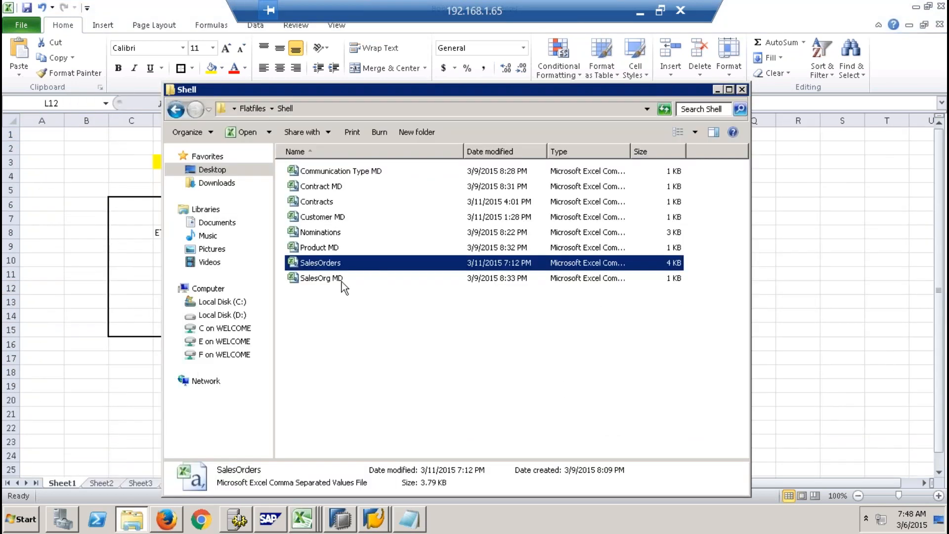
{"action": "left_click", "coordinate": [319, 187]}
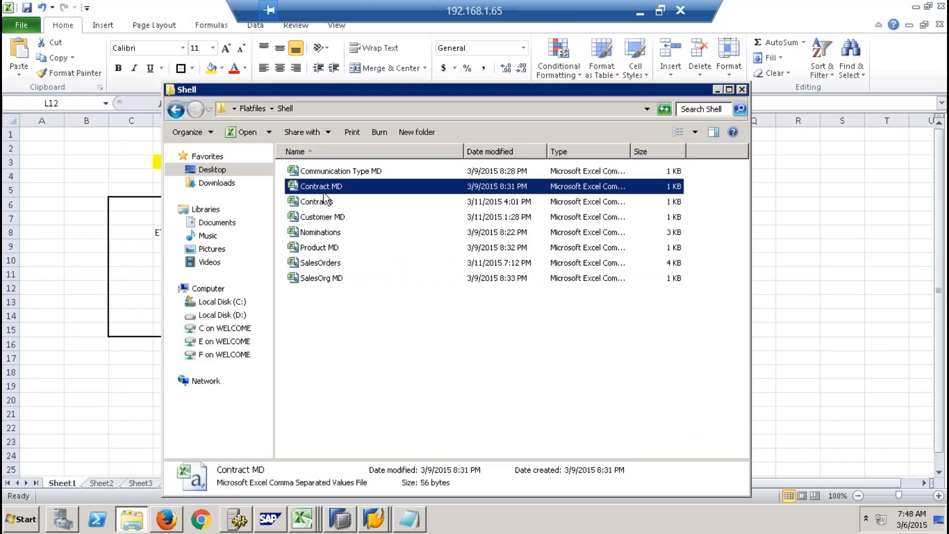
{"action": "left_click", "coordinate": [381, 299]}
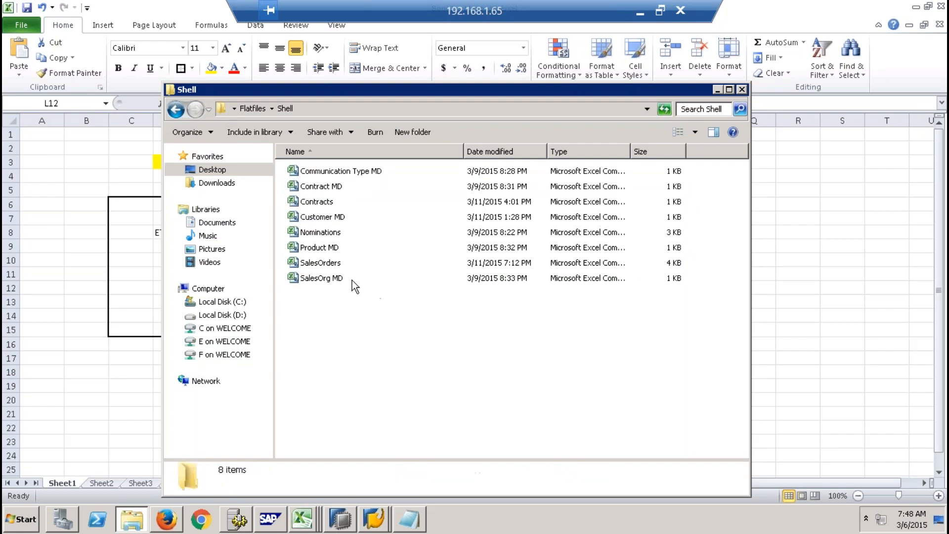
{"action": "double_click", "coordinate": [326, 218]}
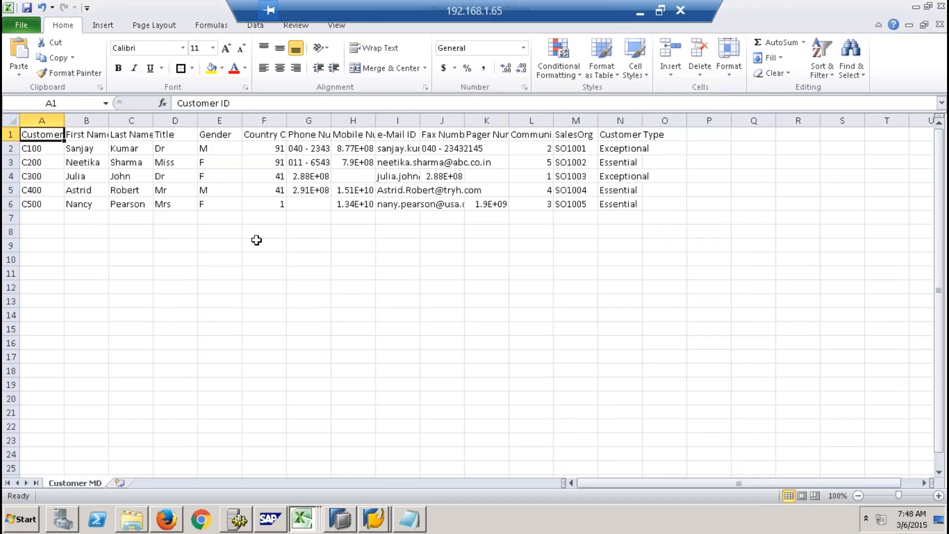
{"action": "key", "text": "alt+Tab"}
{"action": "key", "text": "alt+Tab"}
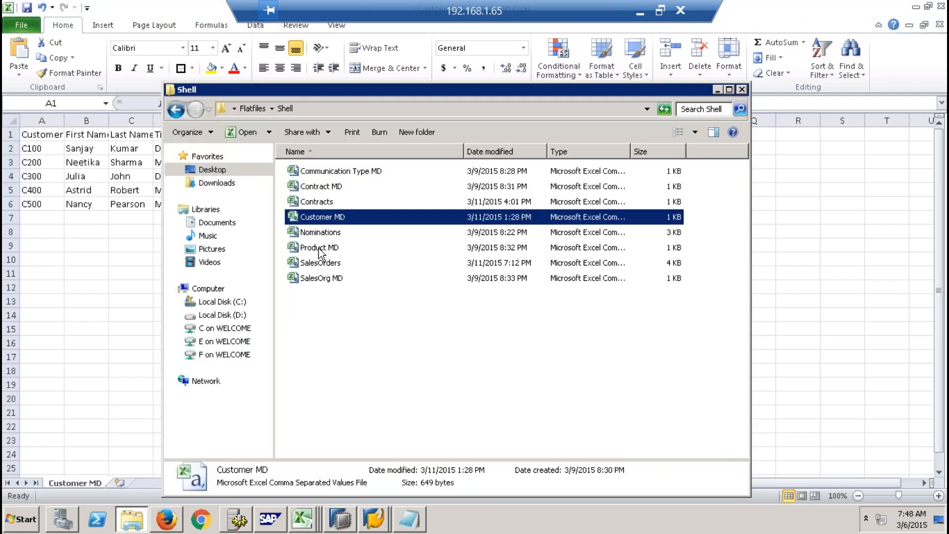
- Open the Product MD file from the Shell folder, and switch to the SalesOrders workbook
{"action": "double_click", "coordinate": [319, 247]}
{"action": "key", "text": "alt+Tab"}
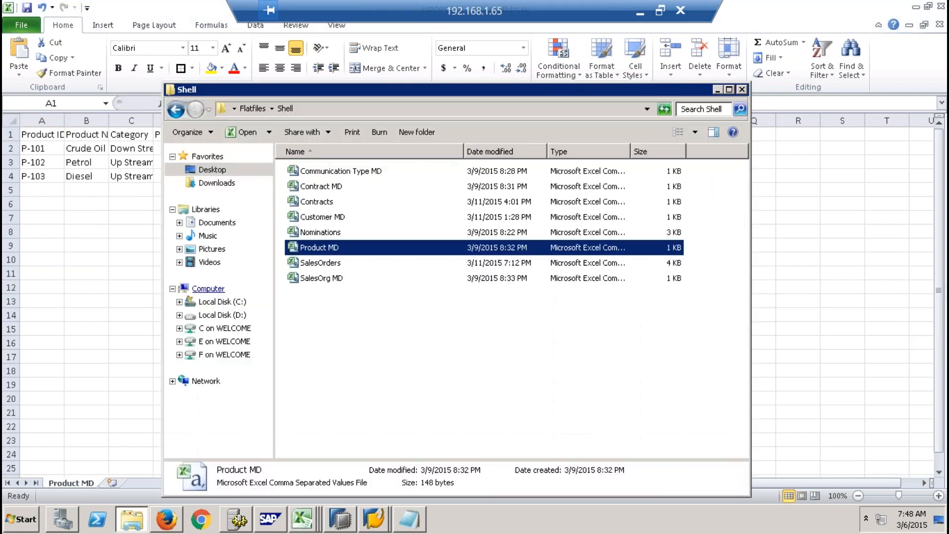
{"action": "right_click", "coordinate": [298, 518]}
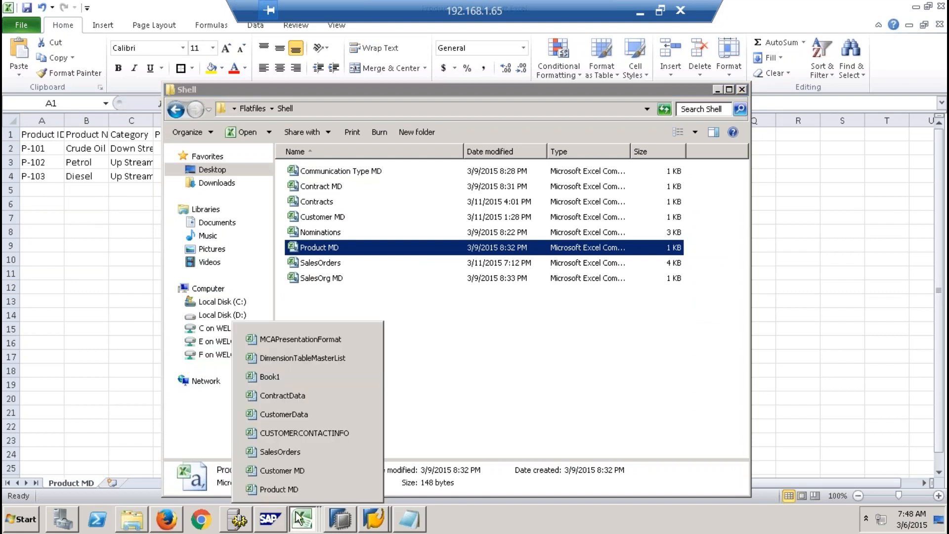
{"action": "left_click", "coordinate": [299, 451]}
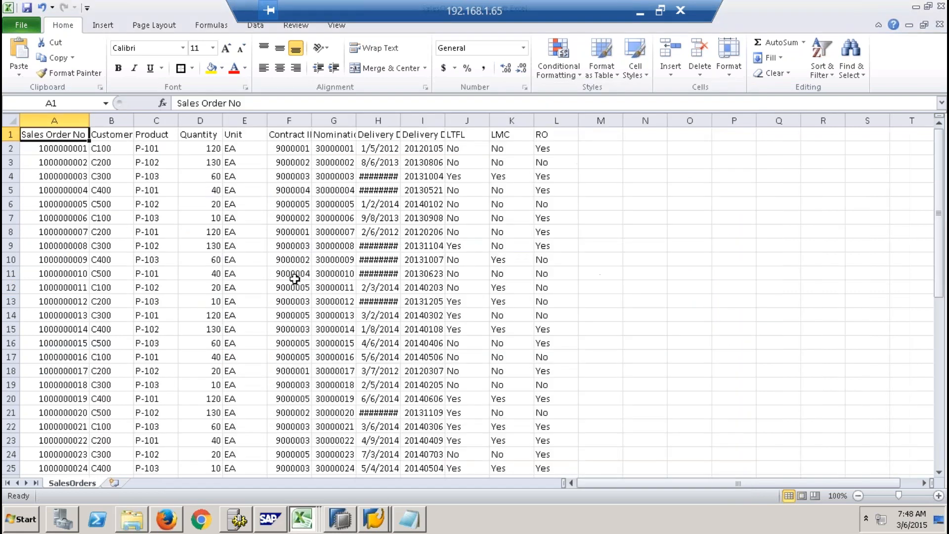
- Examine the Customer and Product headers in SalesOrders and auto-fit the Contract ID column
{"action": "left_click", "coordinate": [97, 132]}
{"action": "left_click", "coordinate": [140, 132]}
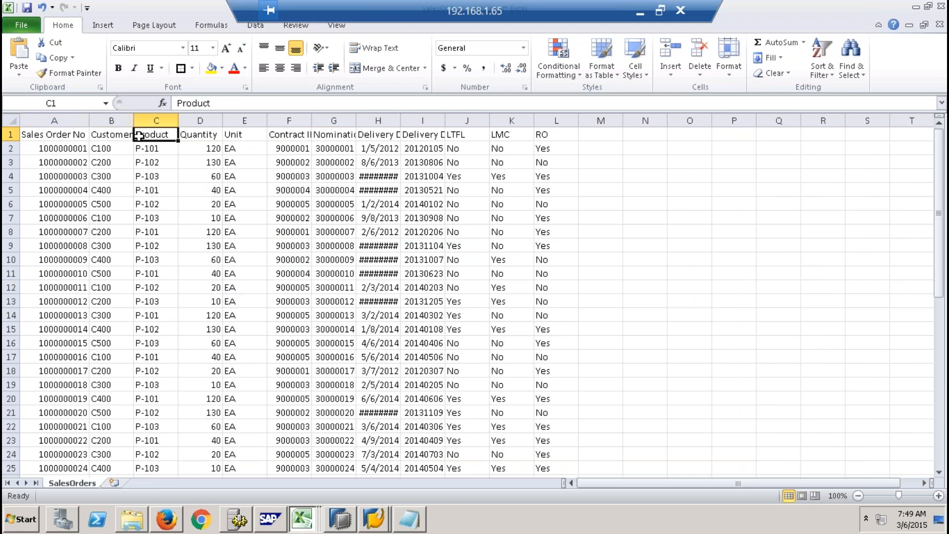
{"action": "left_click_drag", "start_coordinate": [321, 119], "coordinate": [322, 120]}
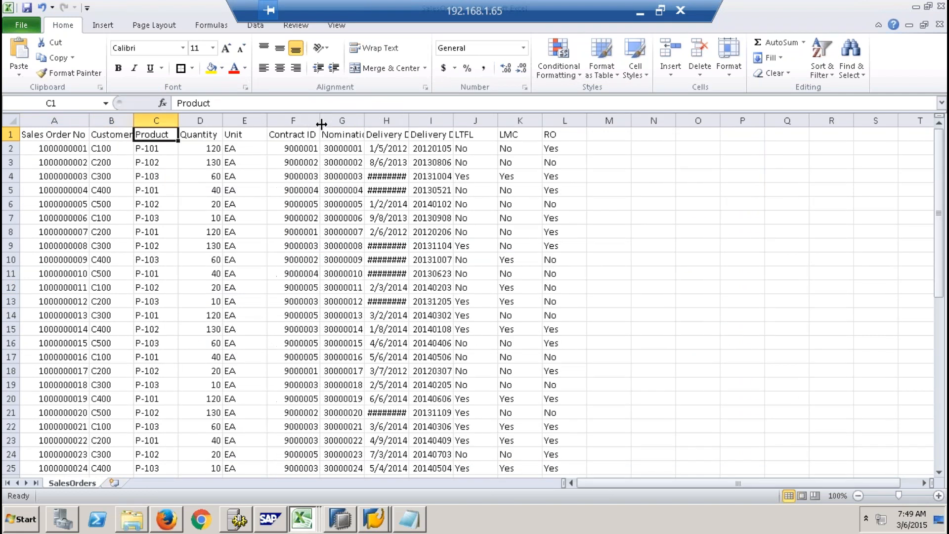
- View the product master data in the Product MD workbook and return to the Shell folder
{"action": "key", "text": "alt+Tab"}
{"action": "key", "text": "alt+Tab"}
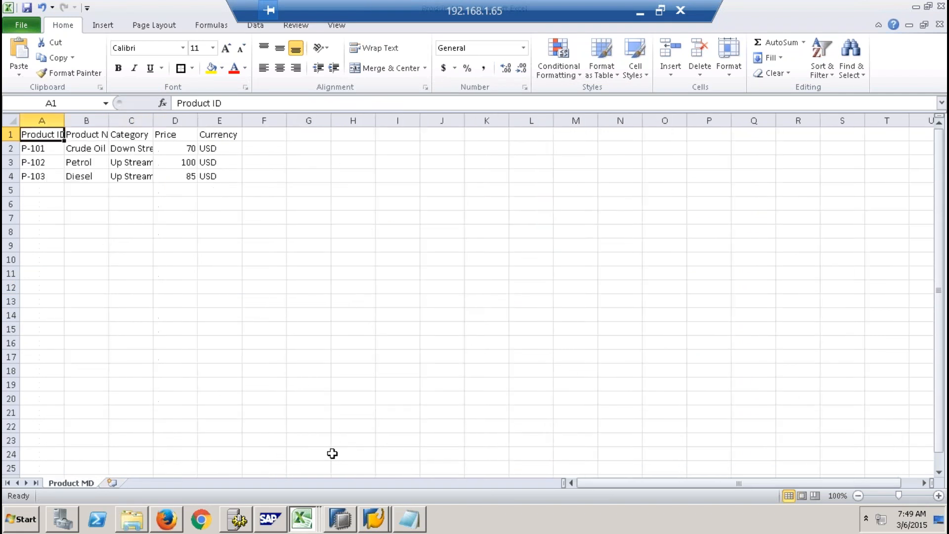
{"action": "left_click", "coordinate": [133, 522]}
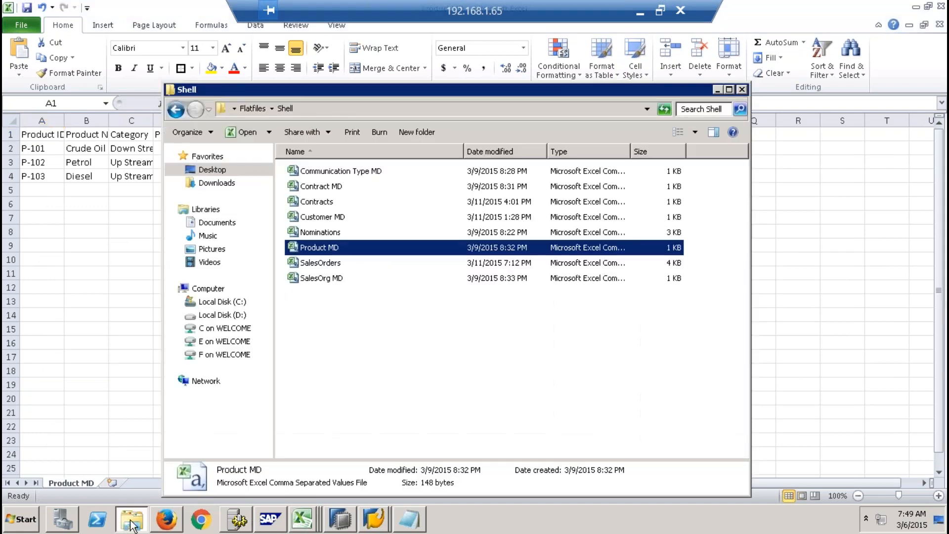
- View the Contract MD, Contracts and SalesOrg MD files from the Shell folder, widening the Contract ID column in Contracts
{"action": "double_click", "coordinate": [327, 186]}
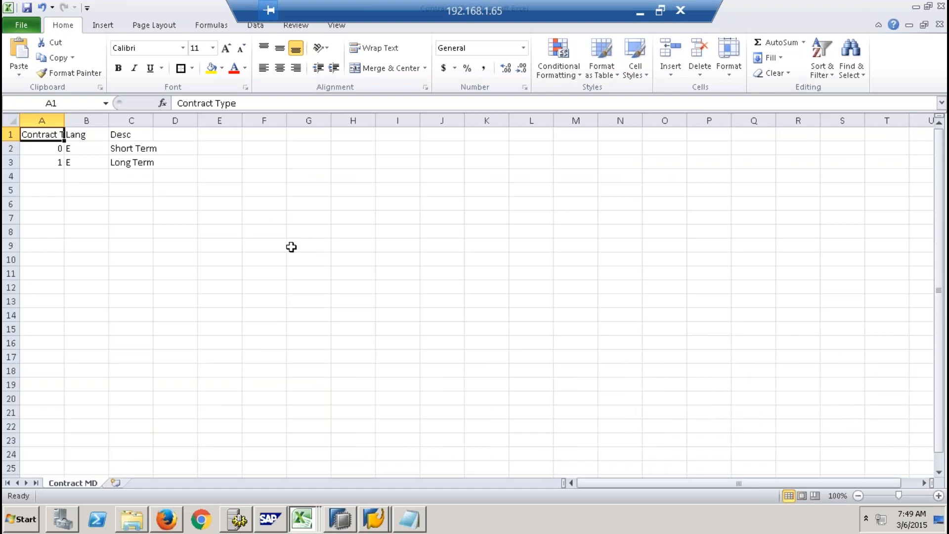
{"action": "key", "text": "alt+Tab"}
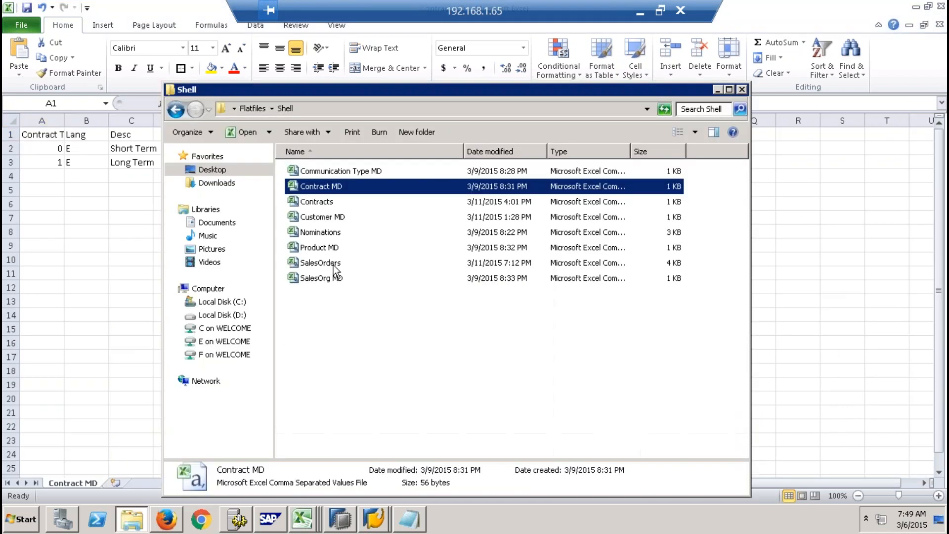
{"action": "double_click", "coordinate": [324, 203]}
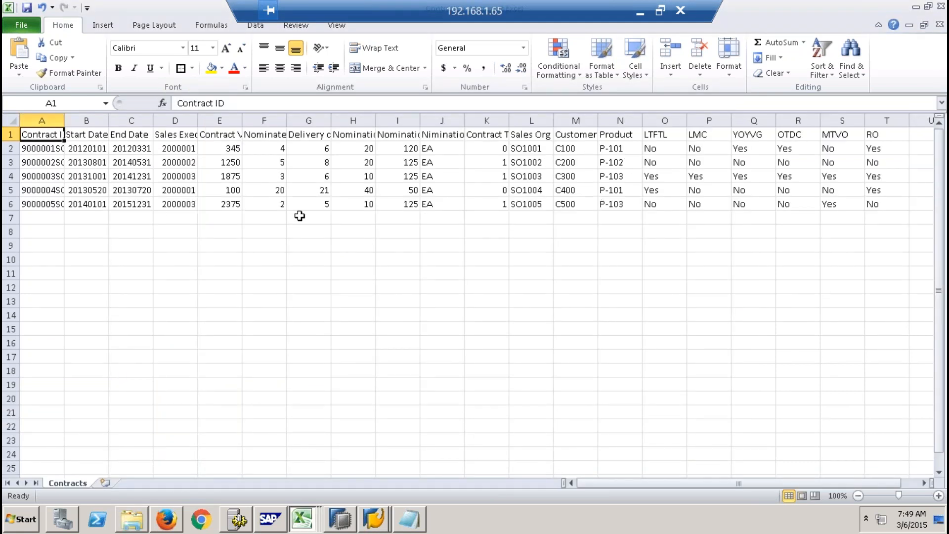
{"action": "left_click_drag", "start_coordinate": [65, 120], "coordinate": [129, 120]}
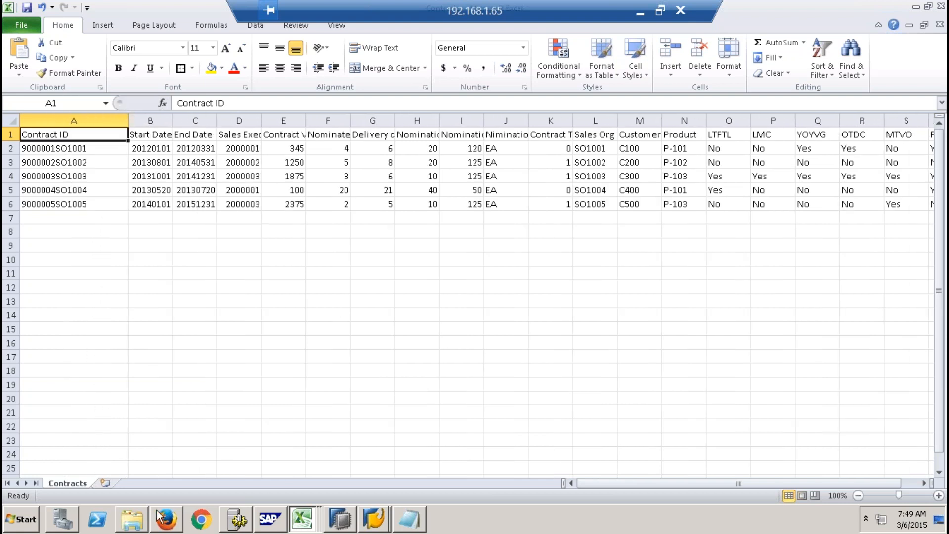
{"action": "left_click", "coordinate": [131, 519]}
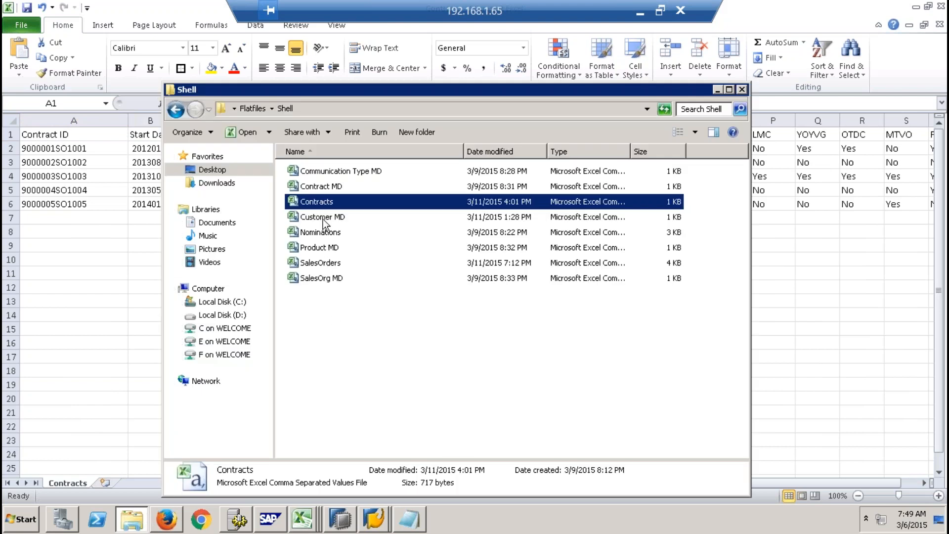
{"action": "double_click", "coordinate": [324, 279]}
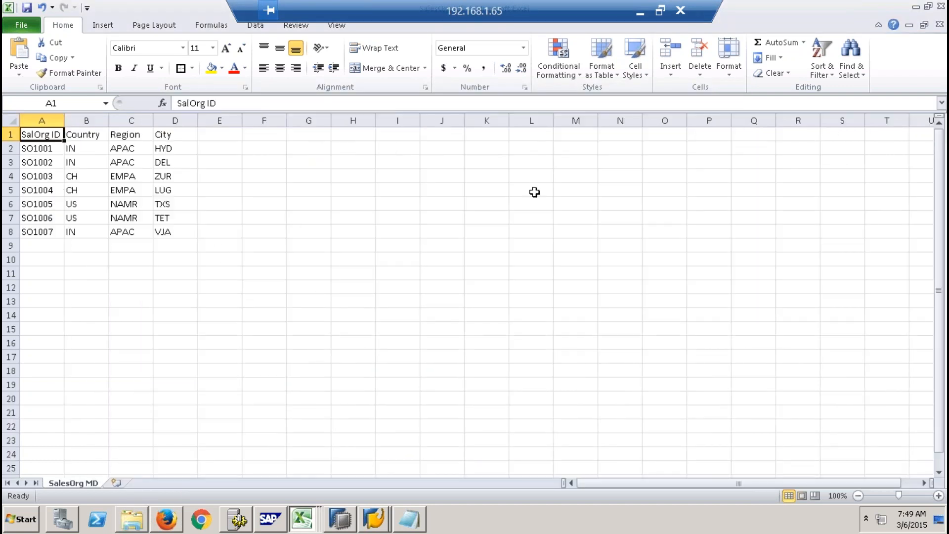
- Close the SalesOrg MD, Contracts, Contract MD, Product MD and SalesOrders workbooks, discarding the changes to Contracts and SalesOrders
{"action": "left_click", "coordinate": [939, 25]}
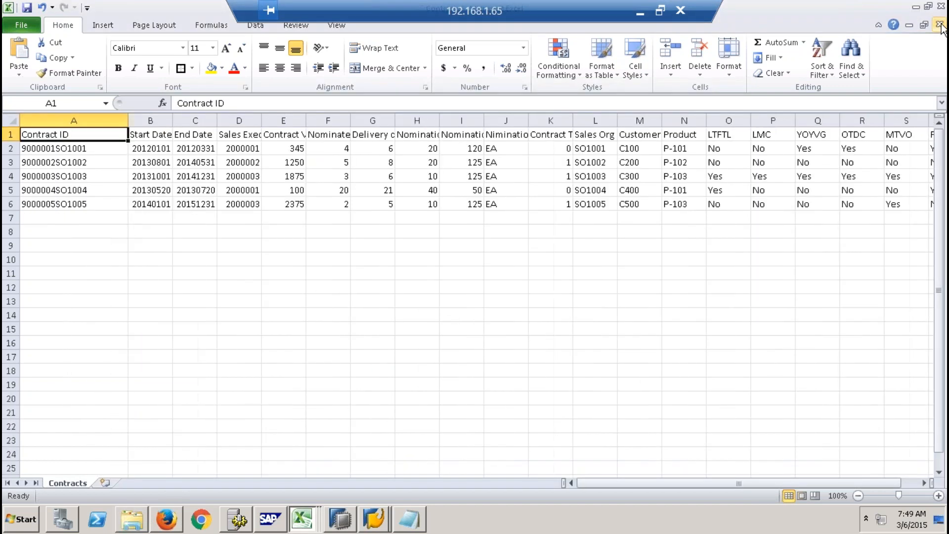
{"action": "left_click", "coordinate": [940, 25]}
{"action": "left_click", "coordinate": [482, 274]}
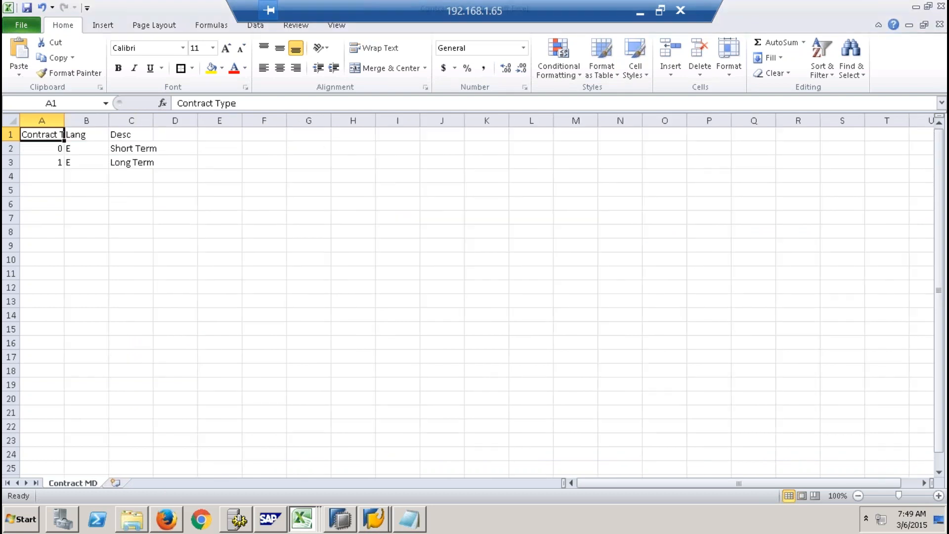
{"action": "left_click", "coordinate": [940, 24]}
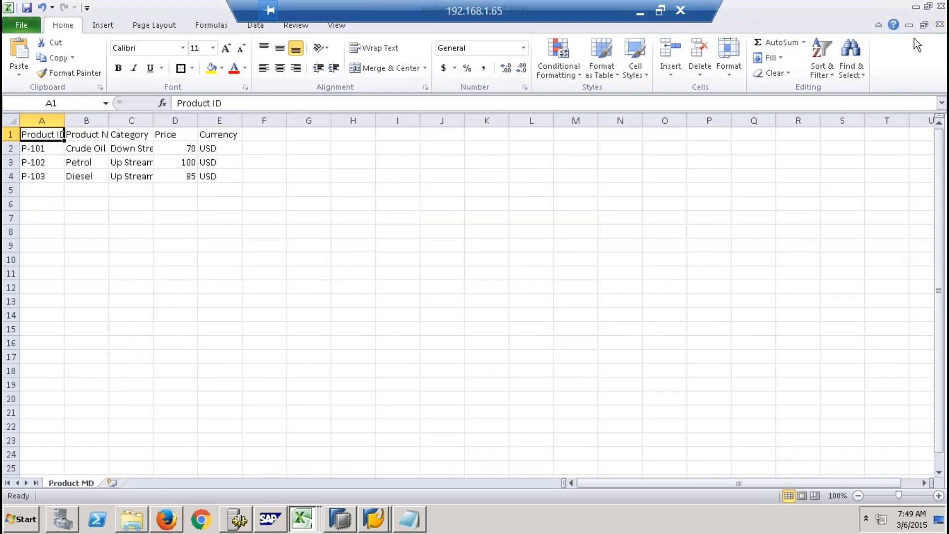
{"action": "left_click", "coordinate": [940, 25]}
{"action": "left_click", "coordinate": [940, 25]}
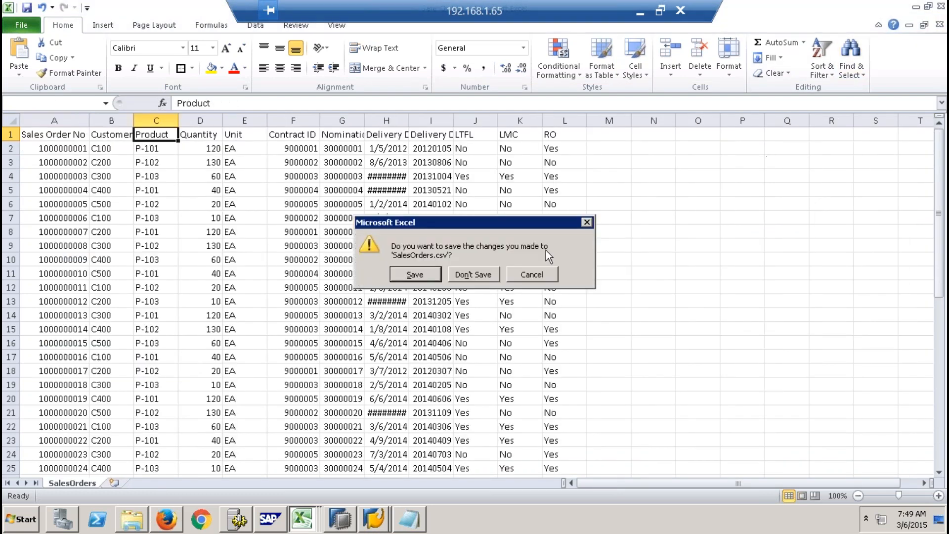
{"action": "left_click", "coordinate": [475, 274]}
{"action": "left_click", "coordinate": [940, 24]}
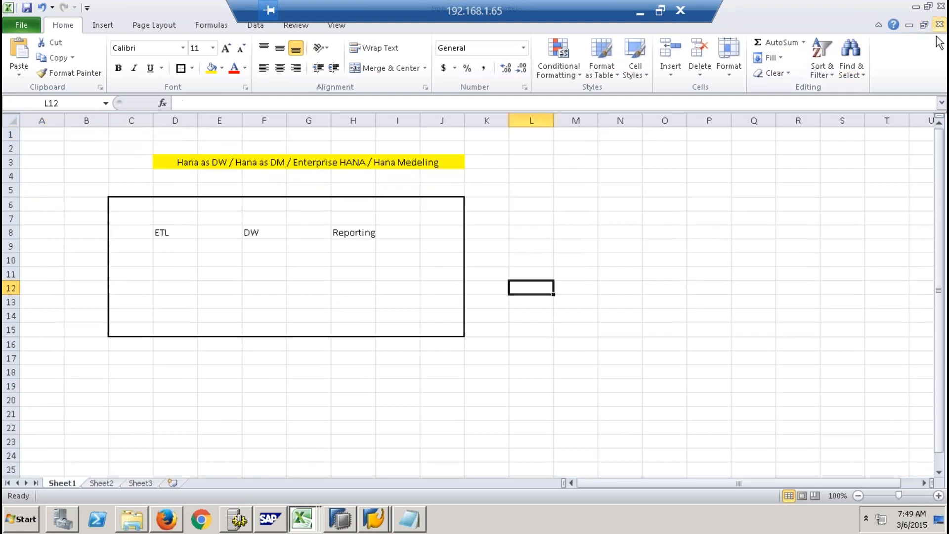
- Close the ContractData and CustomerData workbooks and return to the HANA scenarios sheet in Book1
{"action": "left_click", "coordinate": [303, 520]}
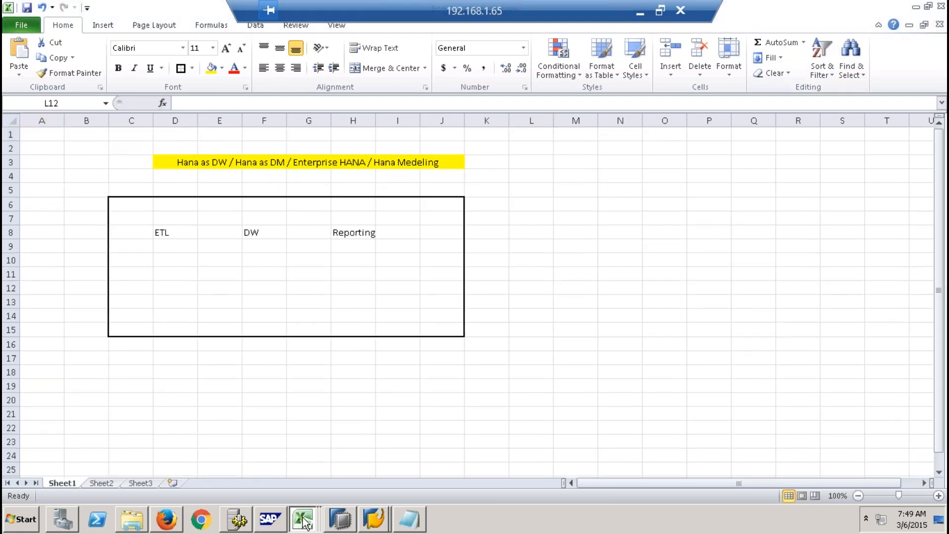
{"action": "left_click", "coordinate": [365, 490]}
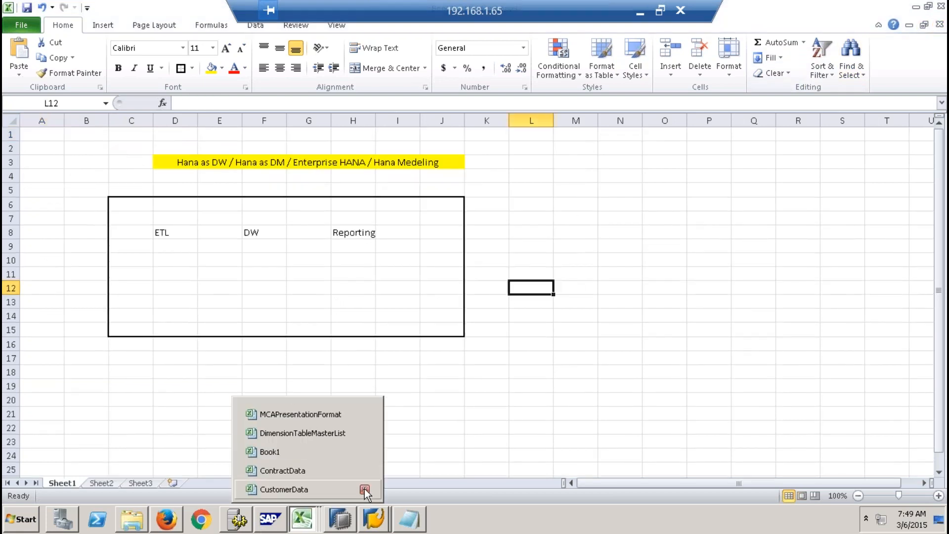
{"action": "left_click", "coordinate": [364, 490]}
{"action": "left_click", "coordinate": [365, 489]}
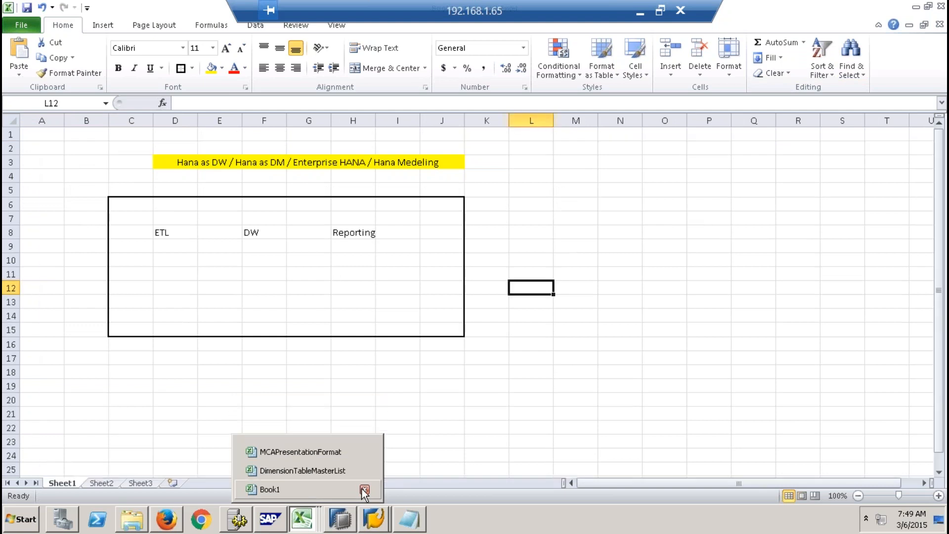
{"action": "left_click", "coordinate": [441, 372]}
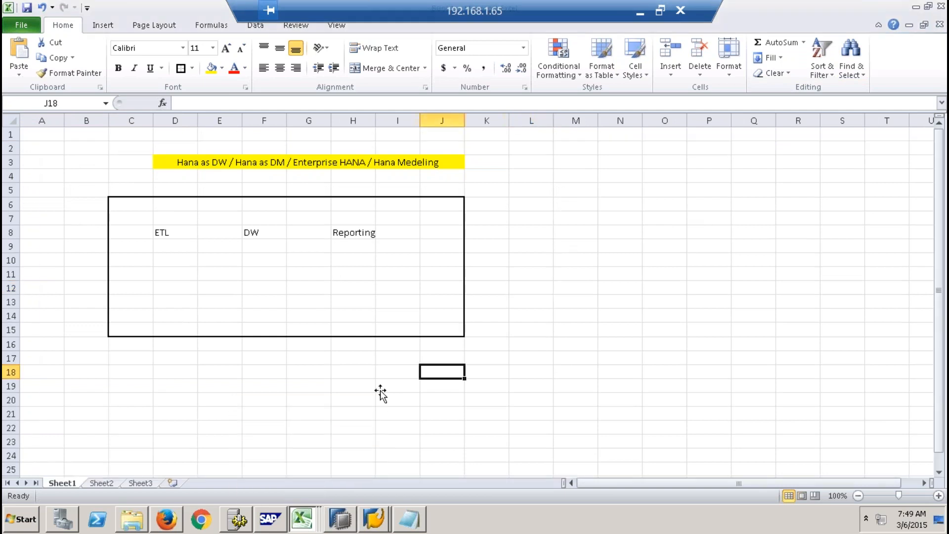
- Switch to the Shell folder, maximize its window, and open the SalesOrders file
{"action": "left_click", "coordinate": [144, 527]}
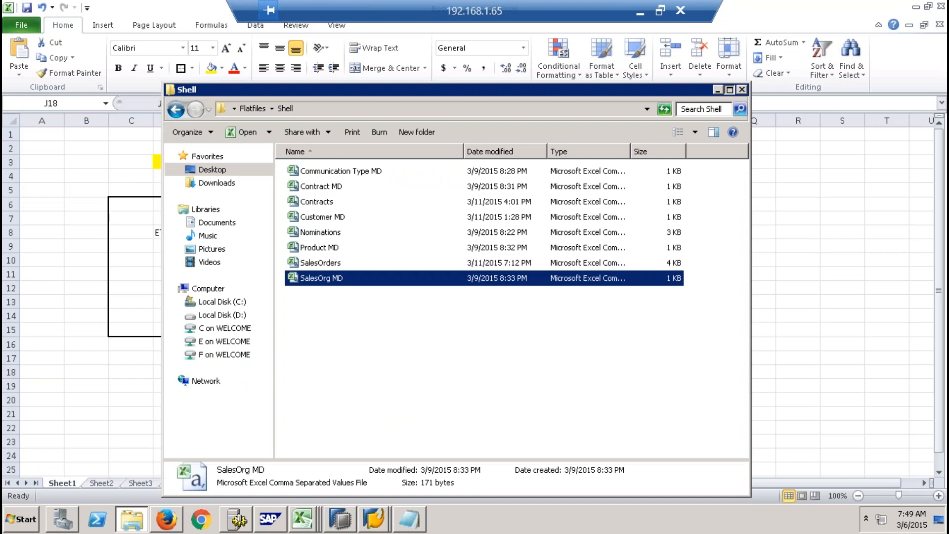
{"action": "left_click", "coordinate": [730, 89]}
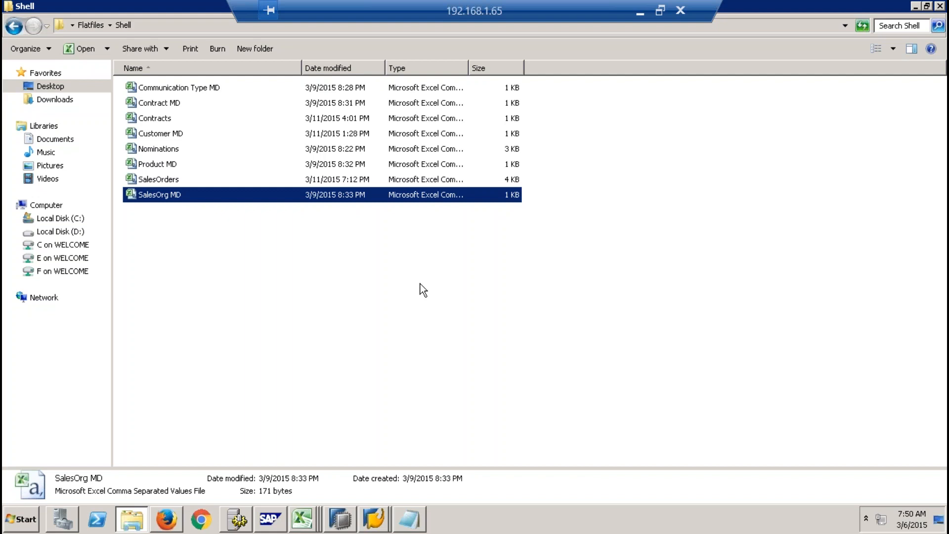
{"action": "left_click", "coordinate": [172, 246]}
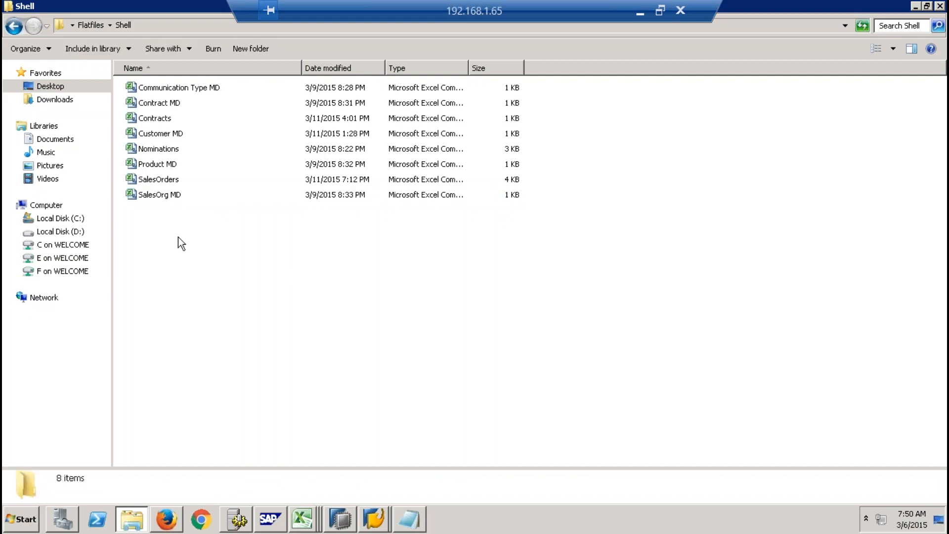
{"action": "left_click", "coordinate": [161, 183]}
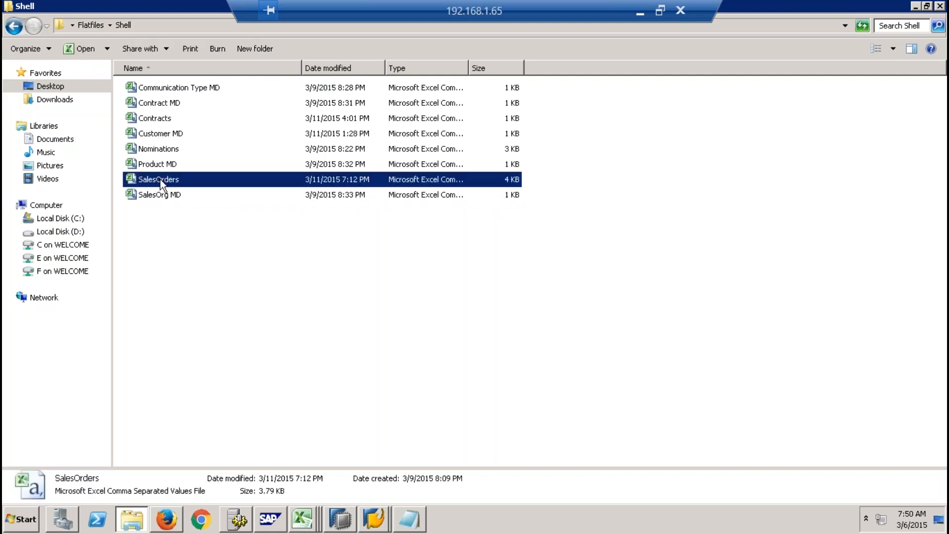
{"action": "double_click", "coordinate": [161, 183]}
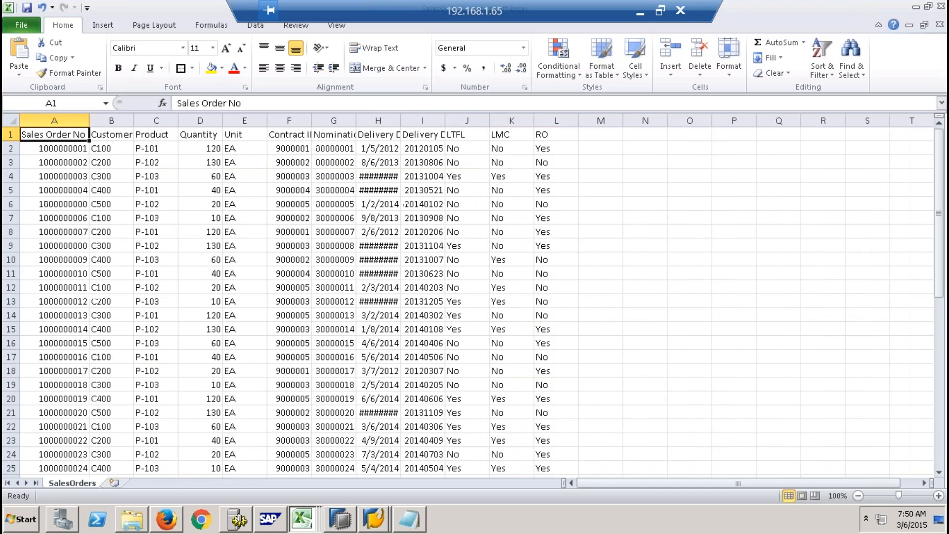
- Examine the Sales Order No, Customer and Product columns in SalesOrders, including several individual order numbers
{"action": "left_click", "coordinate": [67, 118]}
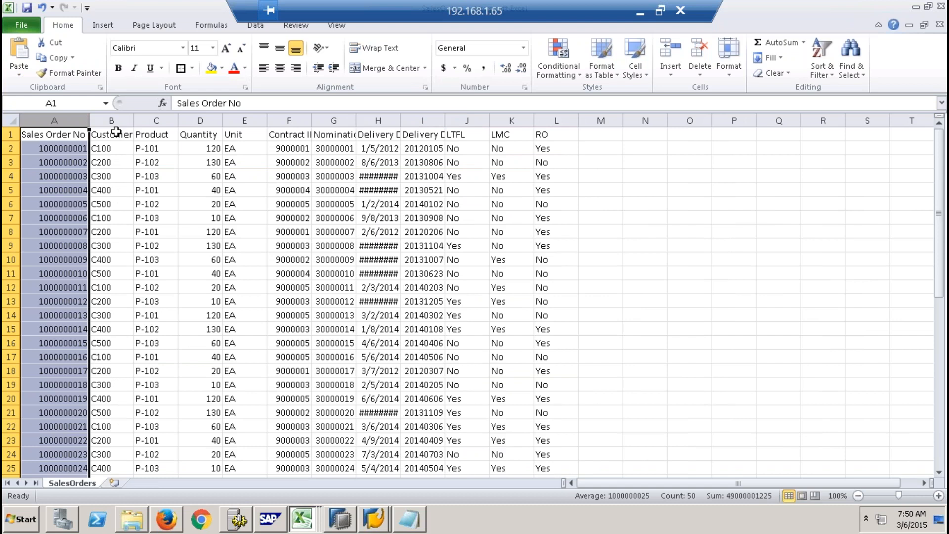
{"action": "left_click", "coordinate": [73, 147]}
{"action": "left_click", "coordinate": [62, 191]}
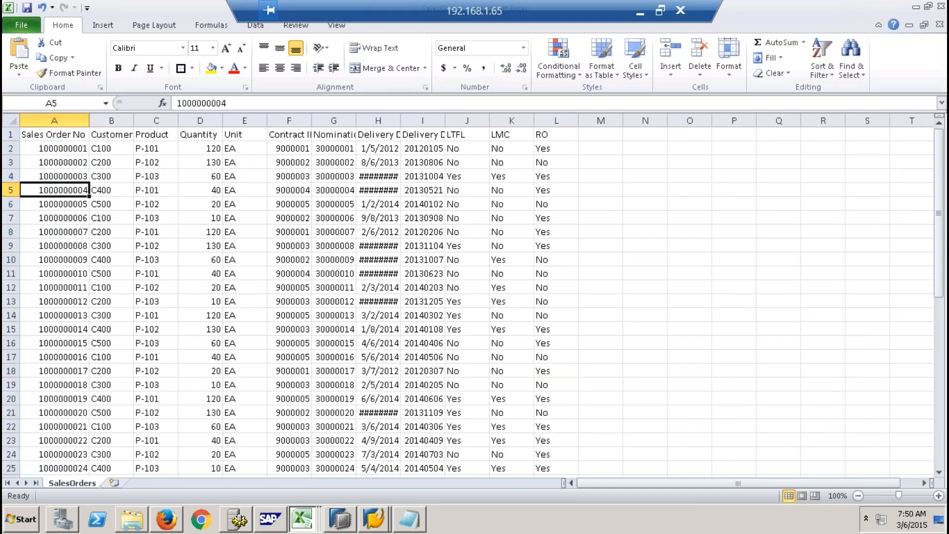
{"action": "left_click", "coordinate": [45, 258]}
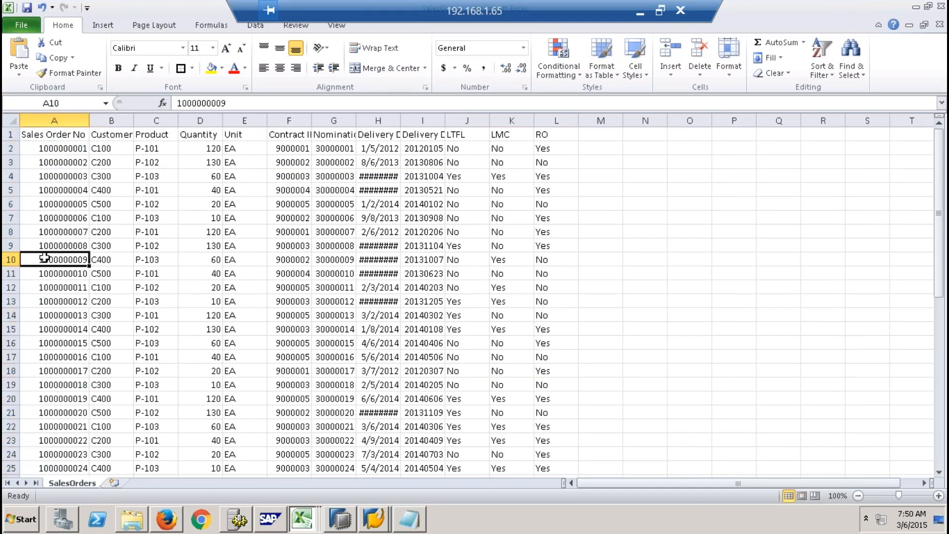
{"action": "left_click", "coordinate": [114, 122]}
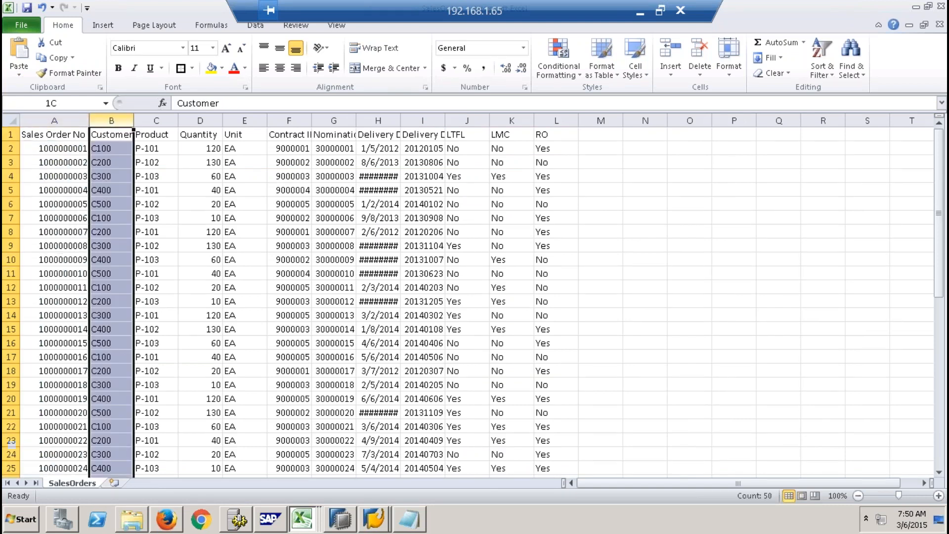
{"action": "left_click", "coordinate": [164, 120]}
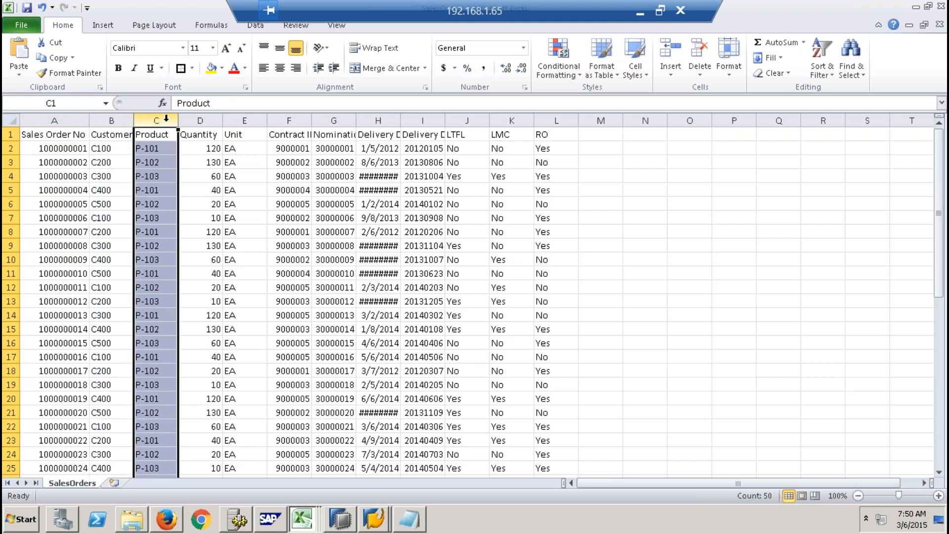
- Inspect the first sales order's number, customer, product, quantity and unit values in row 2
{"action": "left_click", "coordinate": [64, 148]}
{"action": "left_click", "coordinate": [108, 148]}
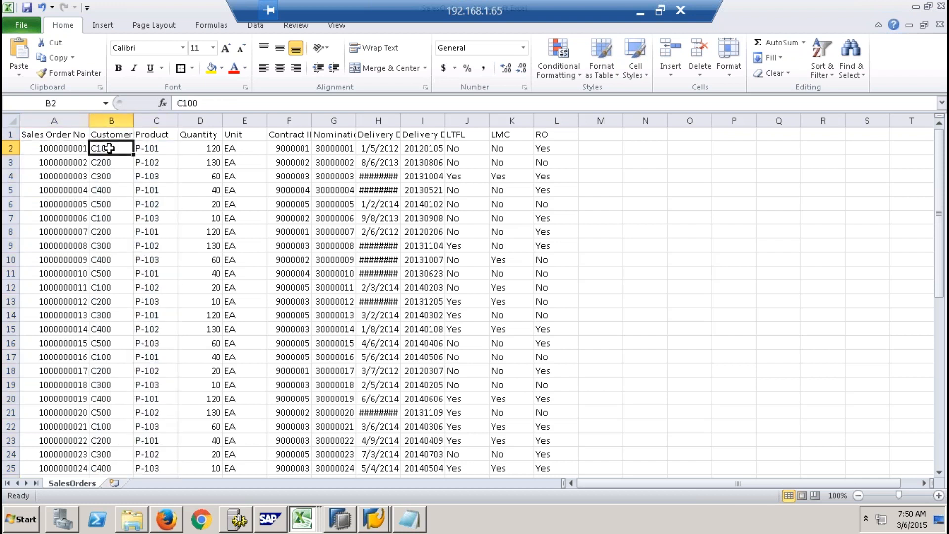
{"action": "left_click", "coordinate": [159, 150]}
{"action": "left_click", "coordinate": [198, 150]}
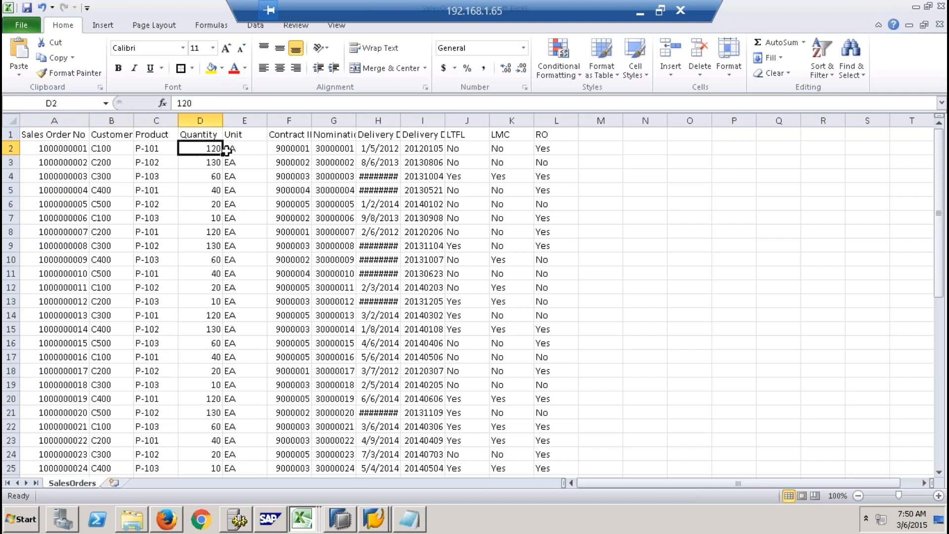
{"action": "left_click", "coordinate": [244, 148]}
- Widen the Contract ID and Nomination Doc columns to show their full headers, and select each column's first value
{"action": "left_click_drag", "start_coordinate": [311, 120], "coordinate": [342, 119]}
{"action": "left_click", "coordinate": [311, 150]}
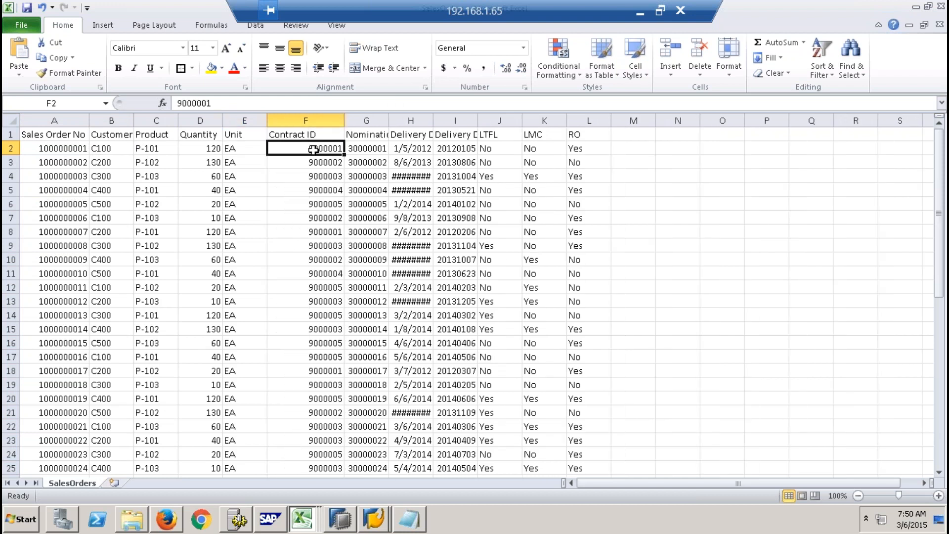
{"action": "left_click_drag", "start_coordinate": [389, 120], "coordinate": [453, 120]}
{"action": "left_click", "coordinate": [427, 145]}
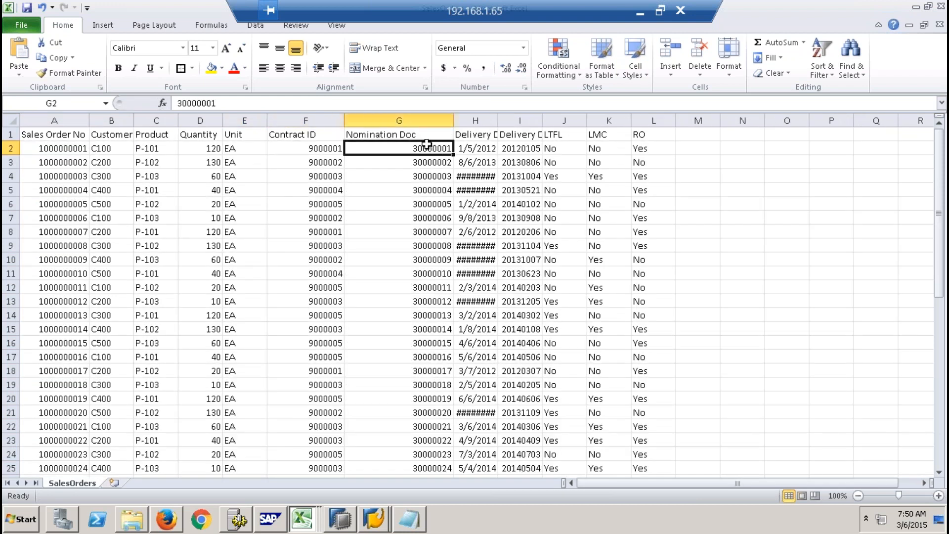
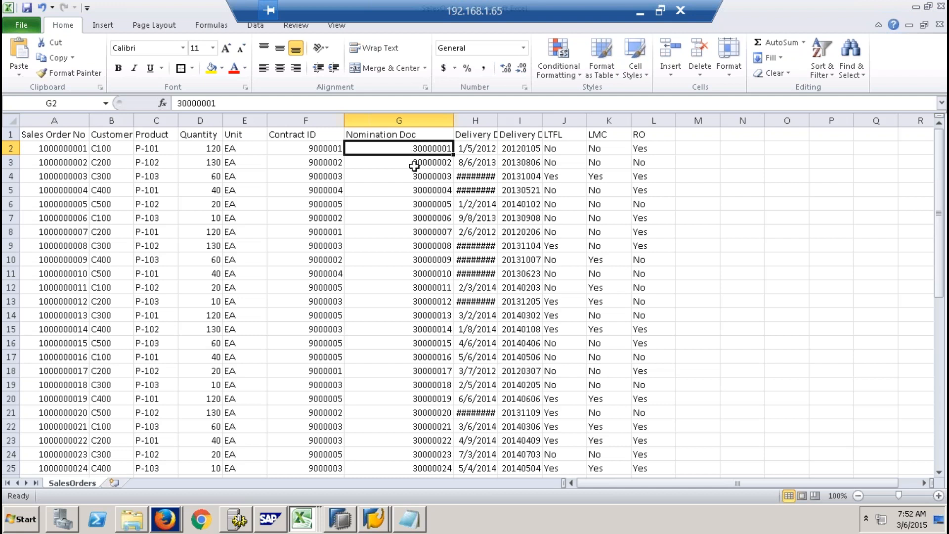
- Inspect the first sales order's number with its contract ID and nomination document in row 2
{"action": "left_click", "coordinate": [60, 147]}
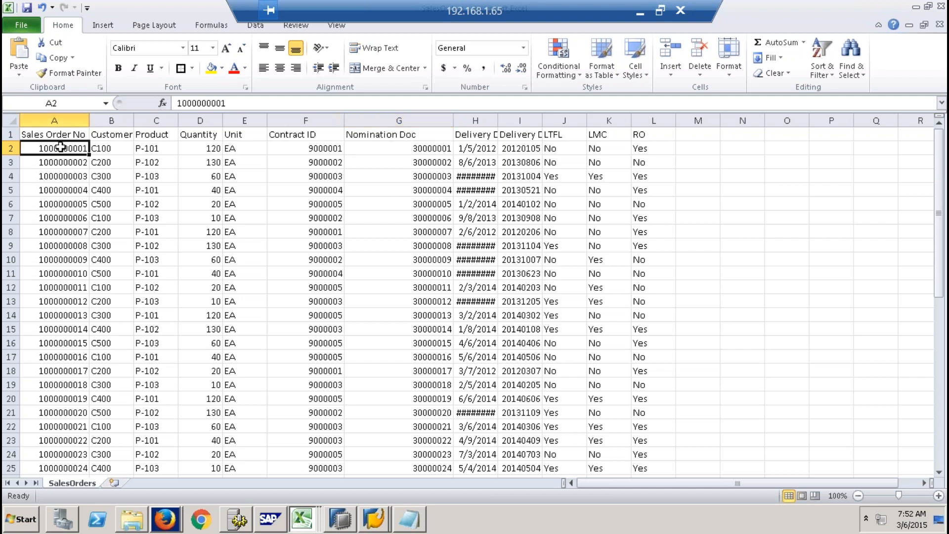
{"action": "left_click", "coordinate": [313, 148]}
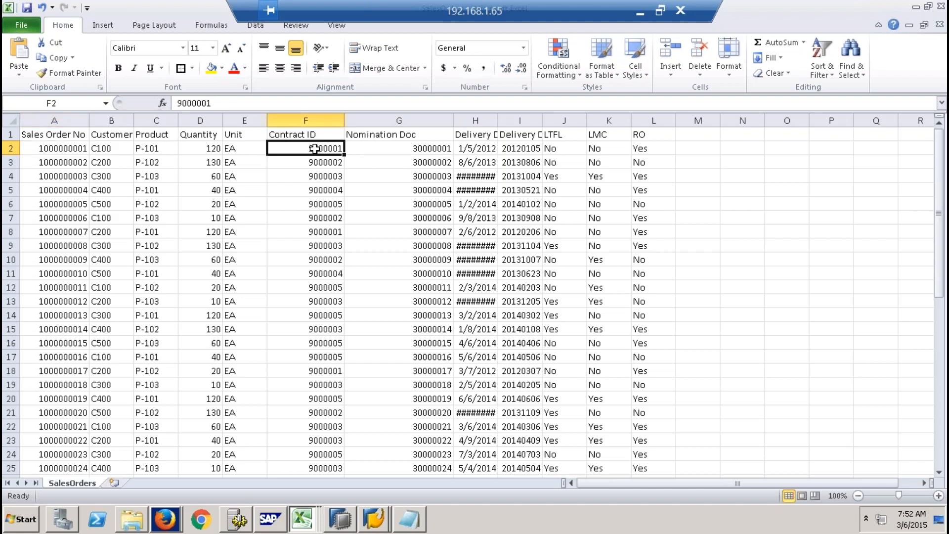
{"action": "left_click", "coordinate": [401, 148]}
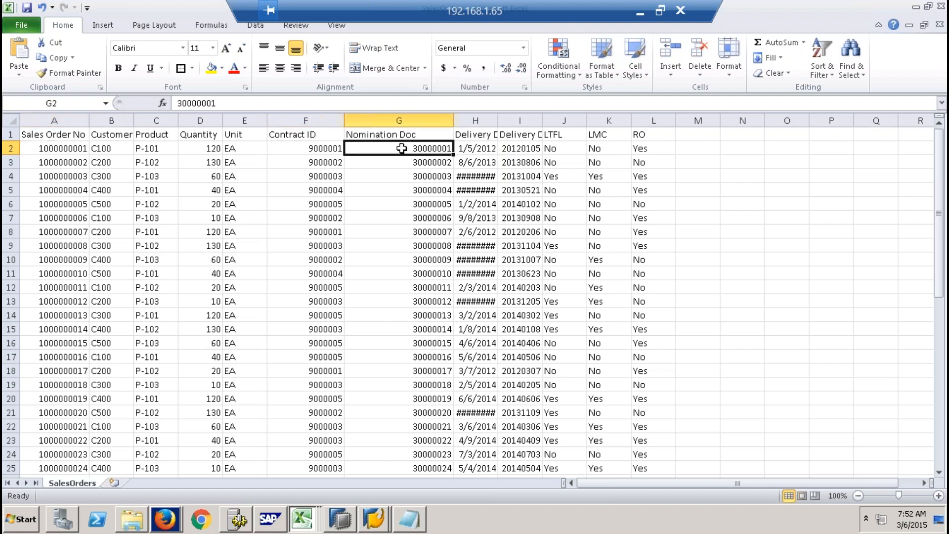
- Widen the two delivery date columns so their dates fit, and select the LTFL, LMC and RO columns
{"action": "left_click_drag", "start_coordinate": [498, 120], "coordinate": [638, 121]}
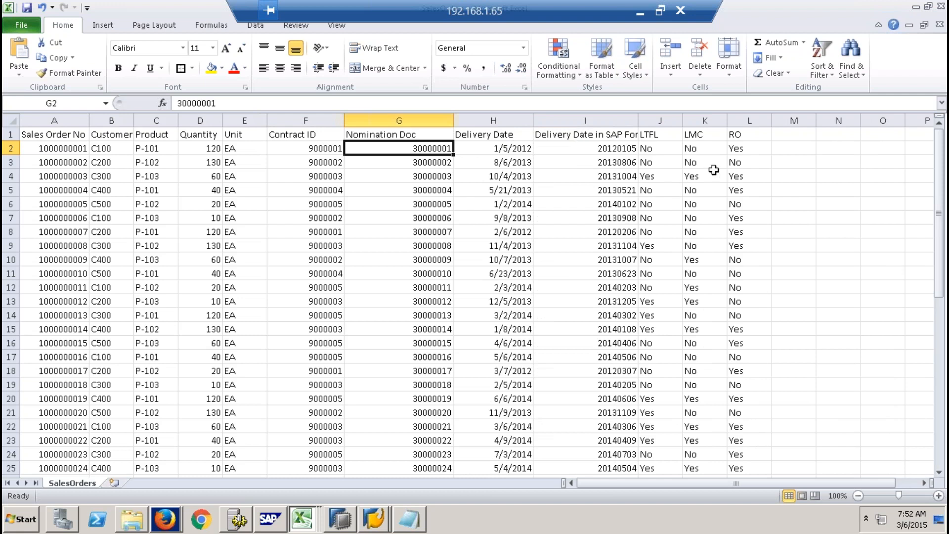
{"action": "left_click_drag", "start_coordinate": [663, 121], "coordinate": [744, 120]}
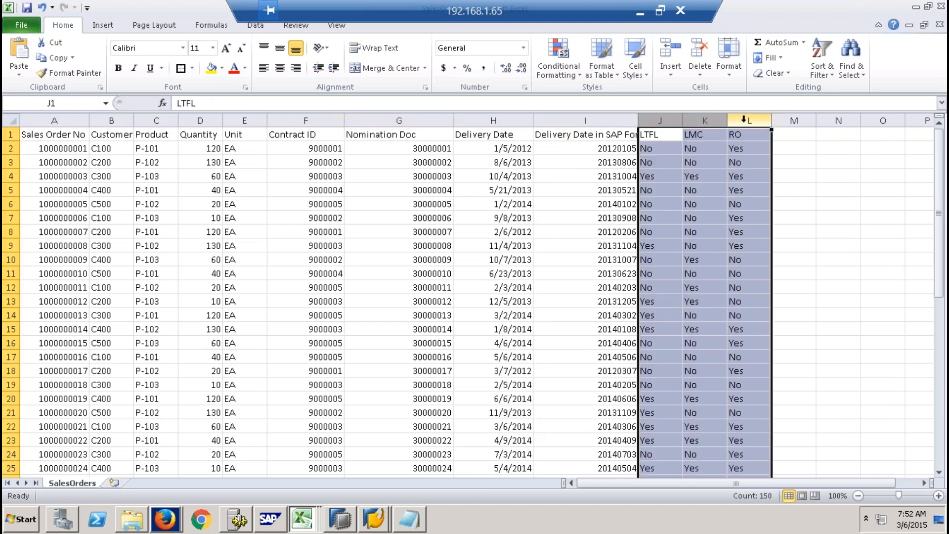
{"action": "left_click", "coordinate": [684, 119]}
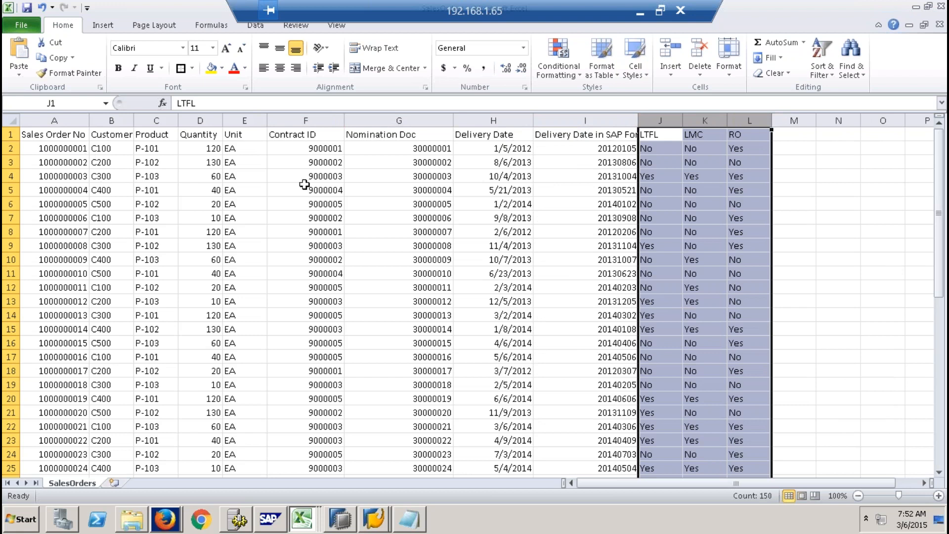
- Select the first order's customer, and open the Customer MD file from the Shell folder
{"action": "left_click", "coordinate": [119, 147]}
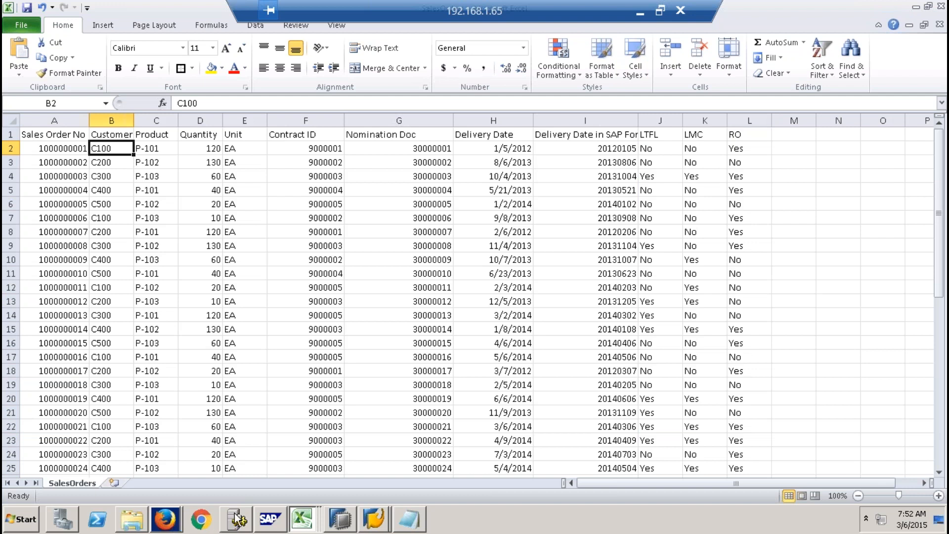
{"action": "left_click", "coordinate": [131, 519]}
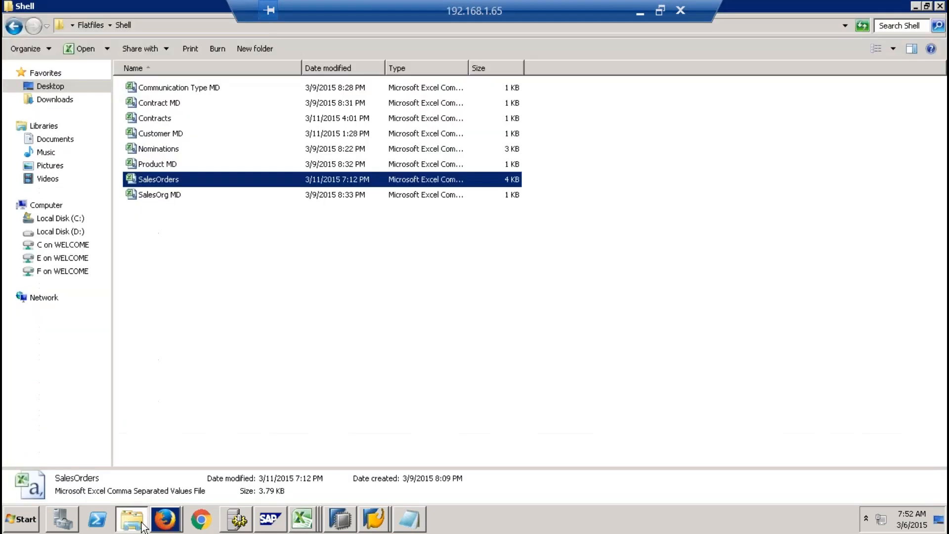
{"action": "left_click", "coordinate": [217, 250]}
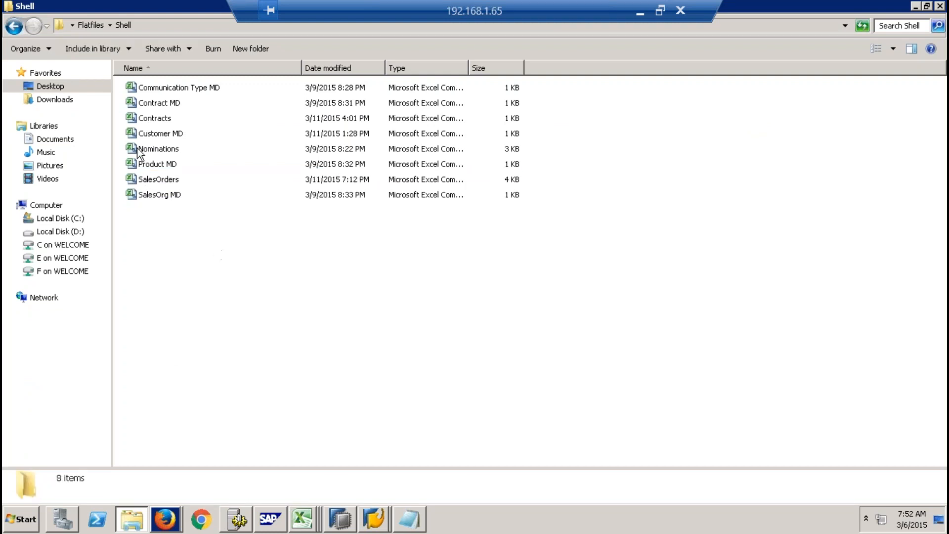
{"action": "double_click", "coordinate": [157, 135]}
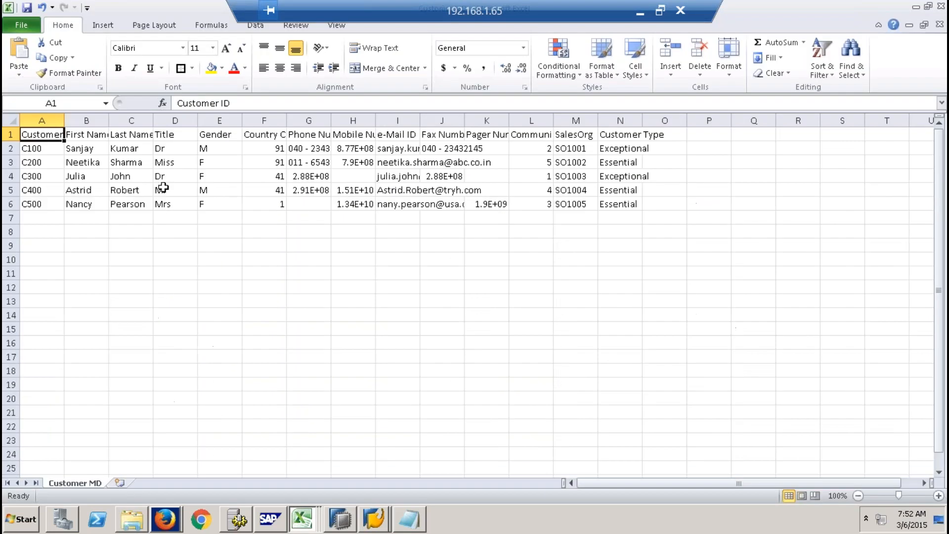
- Examine the customer IDs and the name, title, gender, country, phone, mobile and e-mail columns in Customer MD
{"action": "left_click_drag", "start_coordinate": [50, 148], "coordinate": [50, 203]}
{"action": "left_click", "coordinate": [89, 134]}
{"action": "left_click", "coordinate": [130, 134]}
{"action": "left_click", "coordinate": [173, 134]}
{"action": "left_click", "coordinate": [220, 134]}
{"action": "left_click", "coordinate": [263, 132]}
{"action": "left_click", "coordinate": [325, 137]}
{"action": "left_click", "coordinate": [356, 138]}
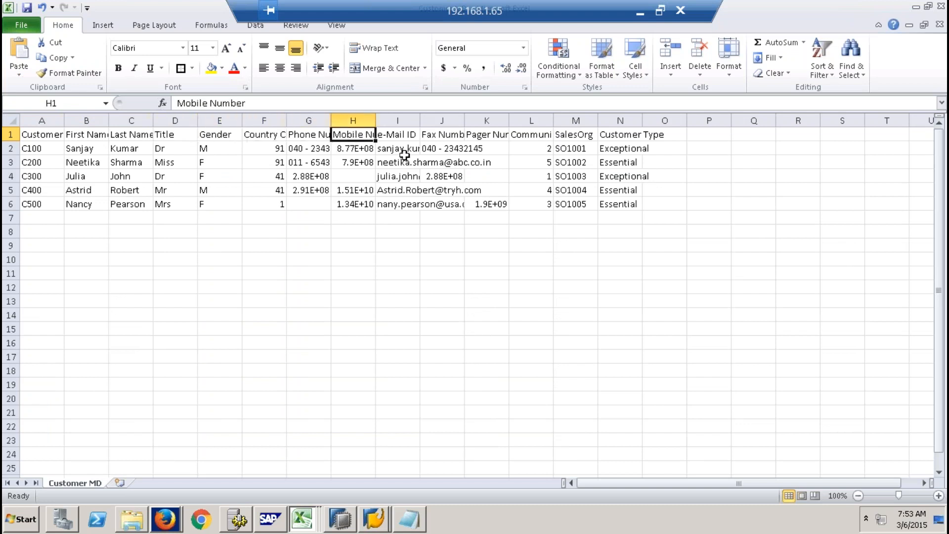
{"action": "left_click", "coordinate": [402, 133]}
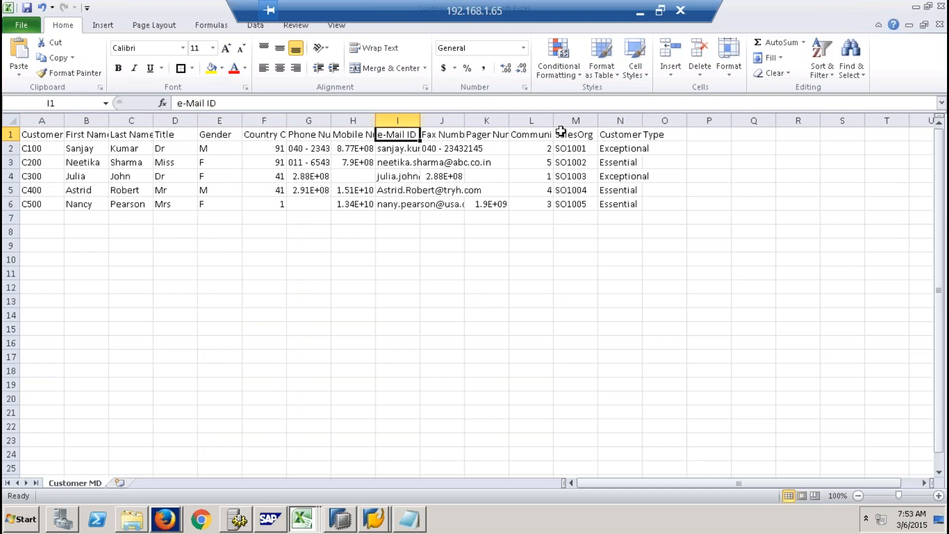
- Examine the SalesOrg and Customer Type values against the Customer ID column in Customer MD
{"action": "left_click_drag", "start_coordinate": [568, 135], "coordinate": [578, 205]}
{"action": "left_click", "coordinate": [48, 137]}
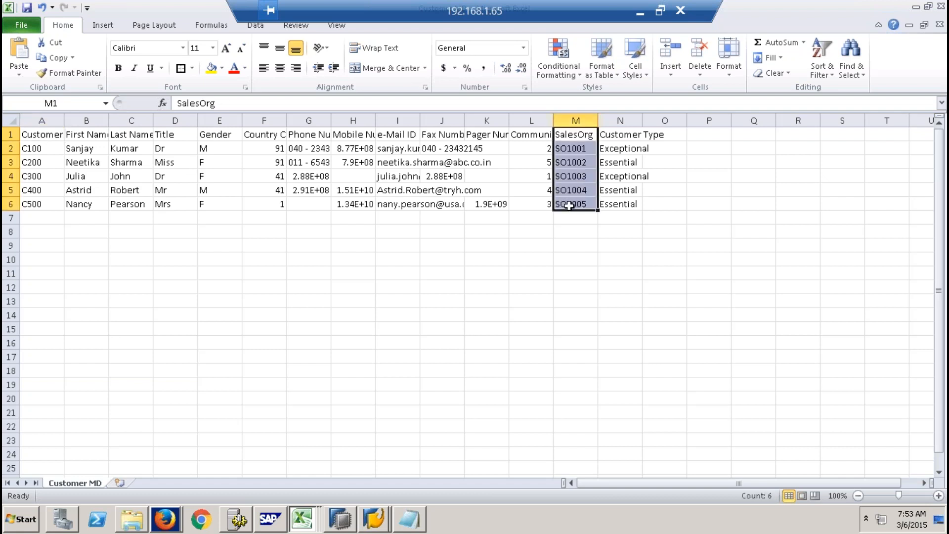
{"action": "left_click", "coordinate": [43, 136]}
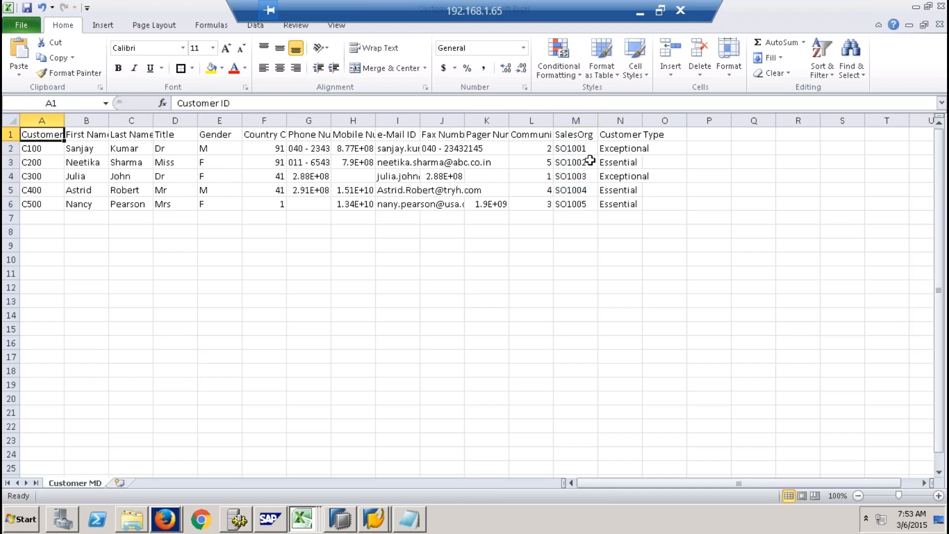
{"action": "left_click_drag", "start_coordinate": [573, 134], "coordinate": [579, 202]}
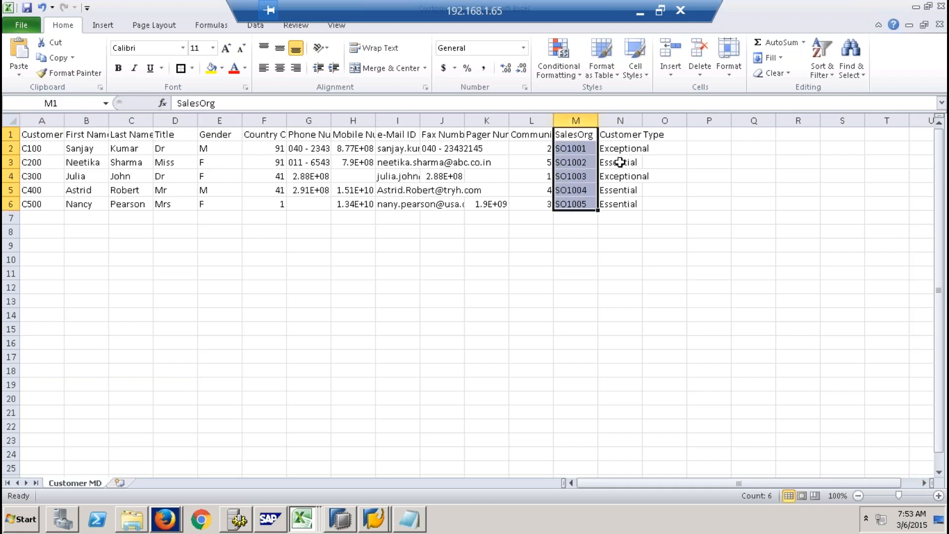
{"action": "left_click_drag", "start_coordinate": [626, 134], "coordinate": [629, 203]}
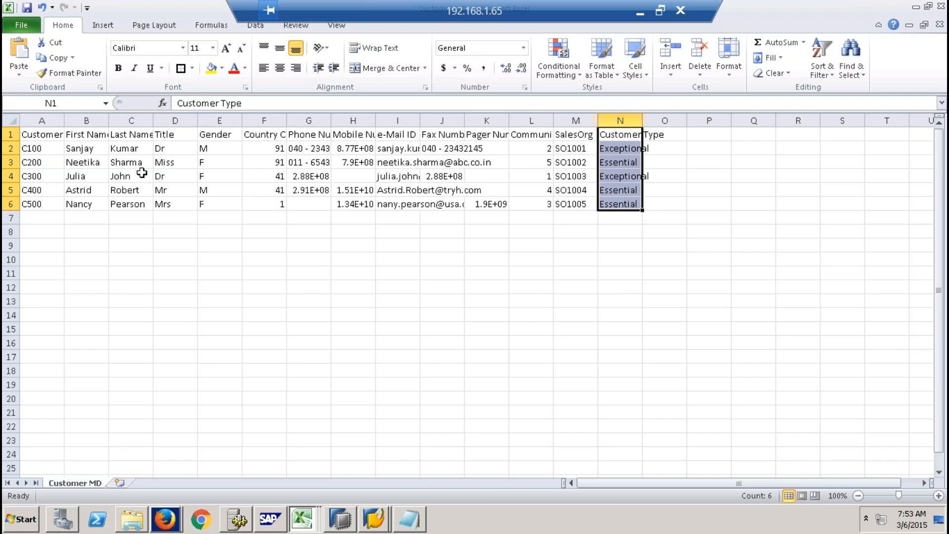
{"action": "left_click", "coordinate": [53, 122]}
- Switch to the SalesOrders workbook and inspect the first order's number and customer
{"action": "left_click", "coordinate": [311, 519]}
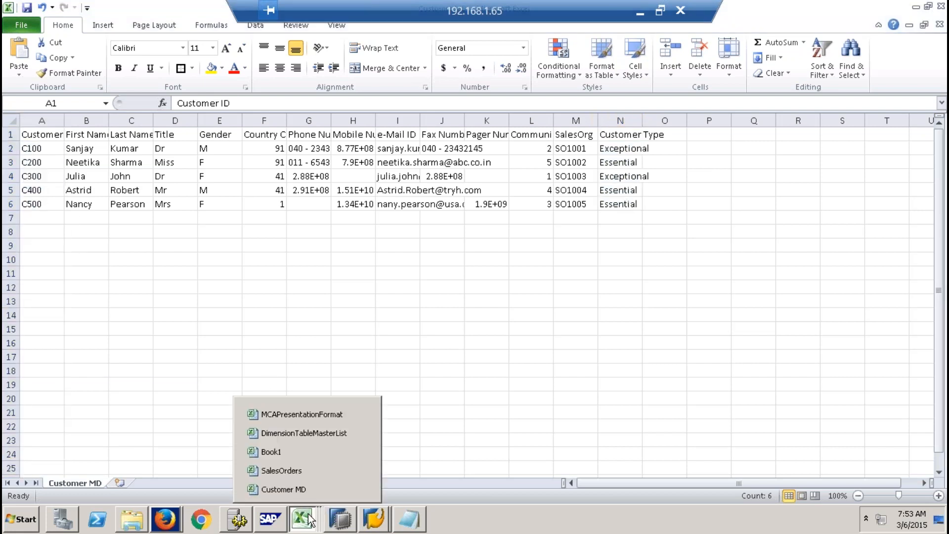
{"action": "left_click", "coordinate": [307, 409]}
{"action": "left_click", "coordinate": [54, 149]}
{"action": "left_click", "coordinate": [107, 148]}
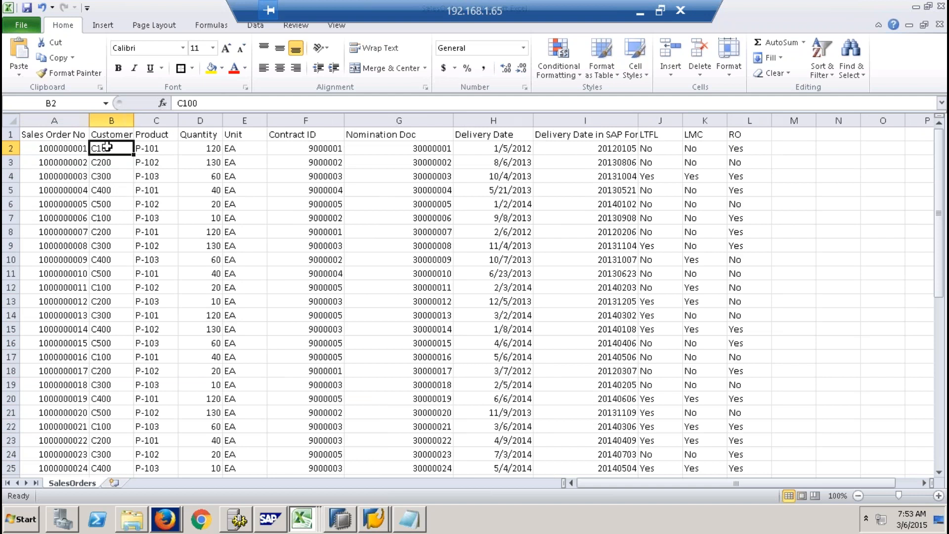
- Switch to the Shell folder and open the SalesOrg MD file
{"action": "left_click", "coordinate": [140, 523]}
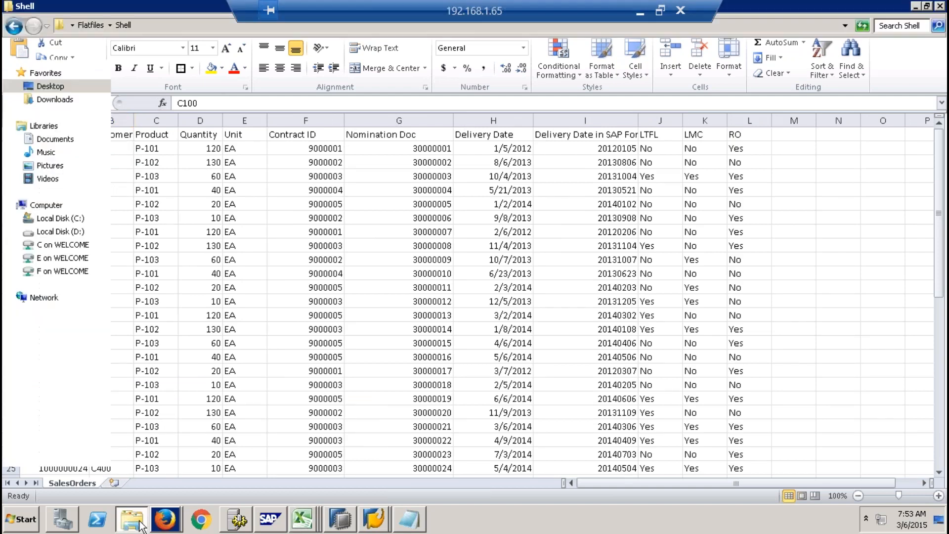
{"action": "left_click", "coordinate": [216, 258]}
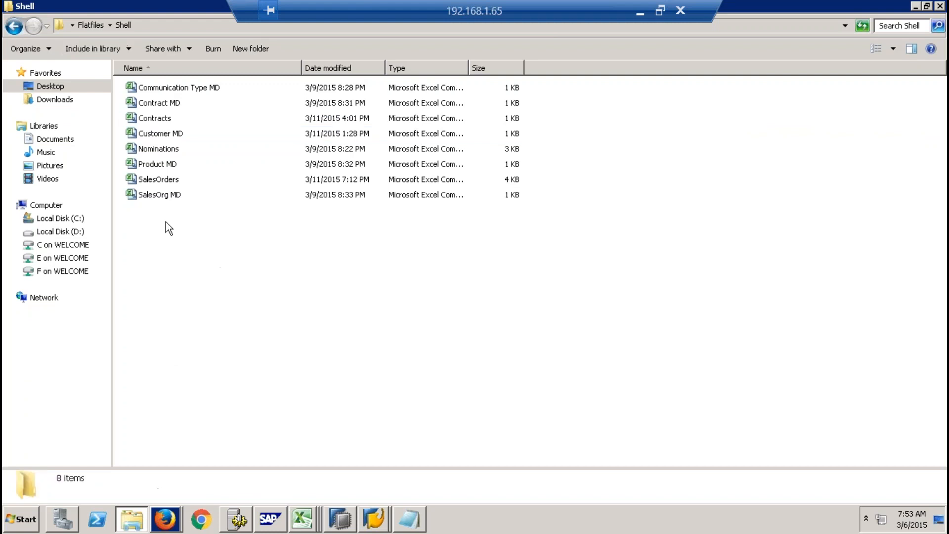
{"action": "left_click", "coordinate": [156, 195]}
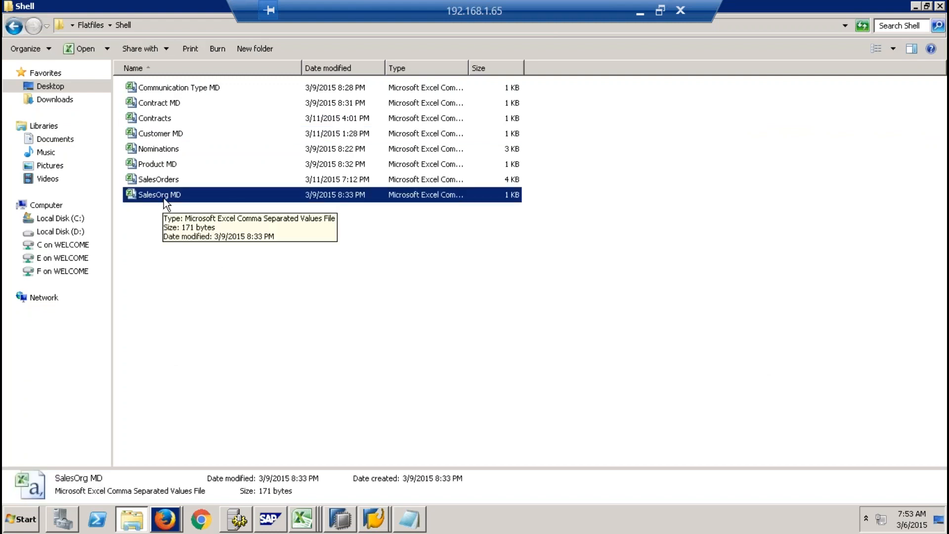
{"action": "double_click", "coordinate": [164, 198]}
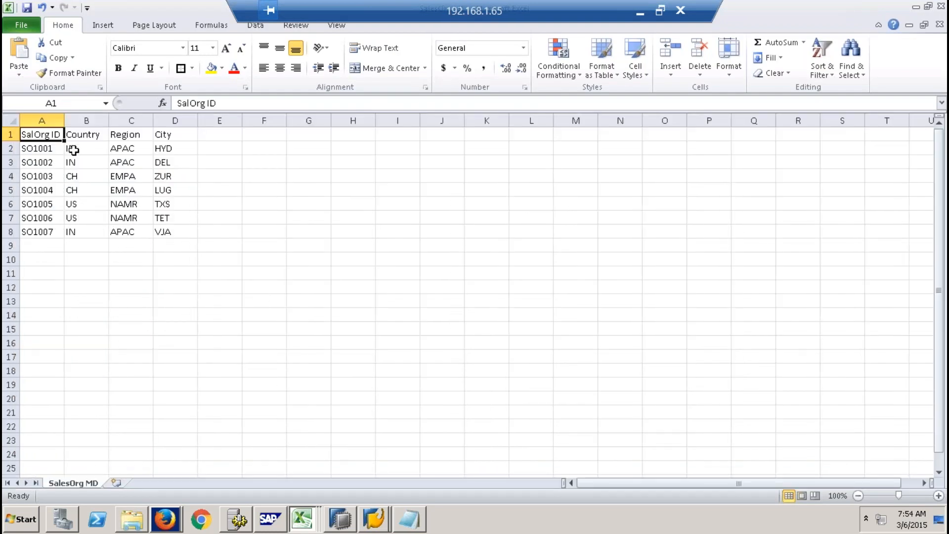
- Examine the SalOrg ID, Country, Region and City columns in SalesOrg MD one after another
{"action": "left_click", "coordinate": [42, 120]}
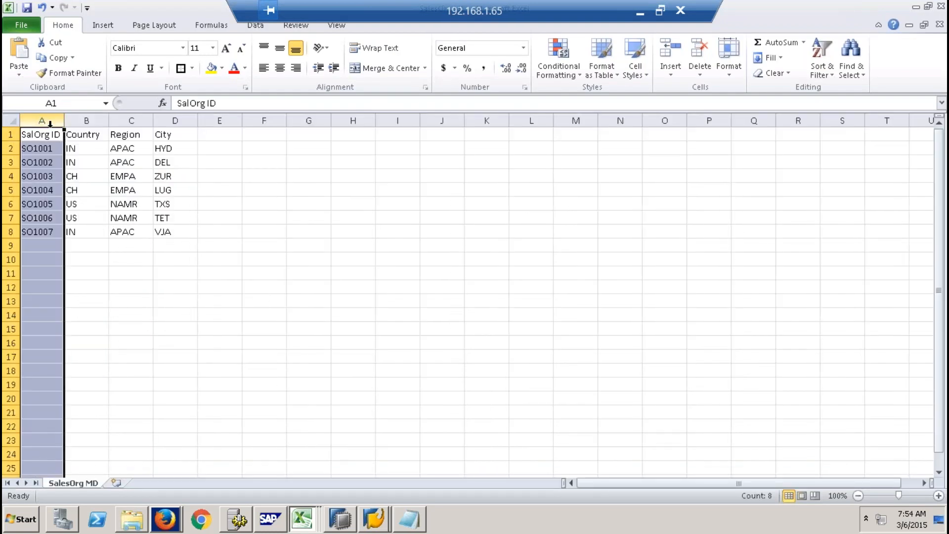
{"action": "left_click", "coordinate": [96, 121]}
{"action": "left_click", "coordinate": [134, 120]}
{"action": "left_click", "coordinate": [175, 120]}
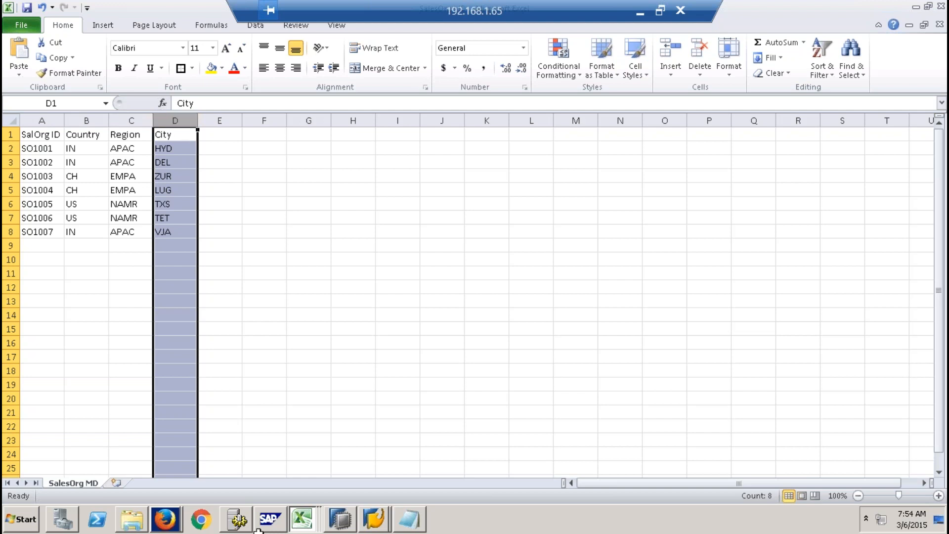
- Check the first order's product in SalesOrders, and open the Product MD file from the Shell folder
{"action": "left_click", "coordinate": [302, 519]}
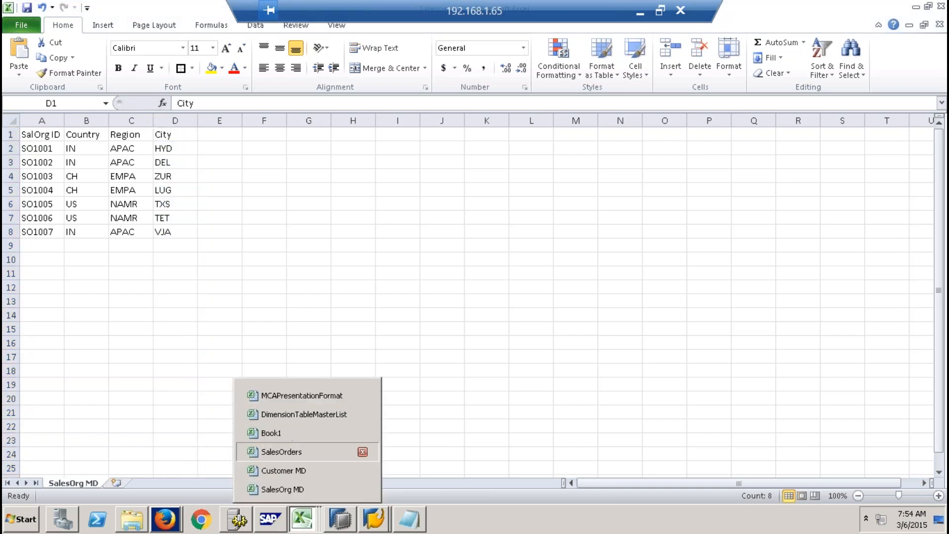
{"action": "left_click", "coordinate": [291, 452]}
{"action": "left_click", "coordinate": [155, 149]}
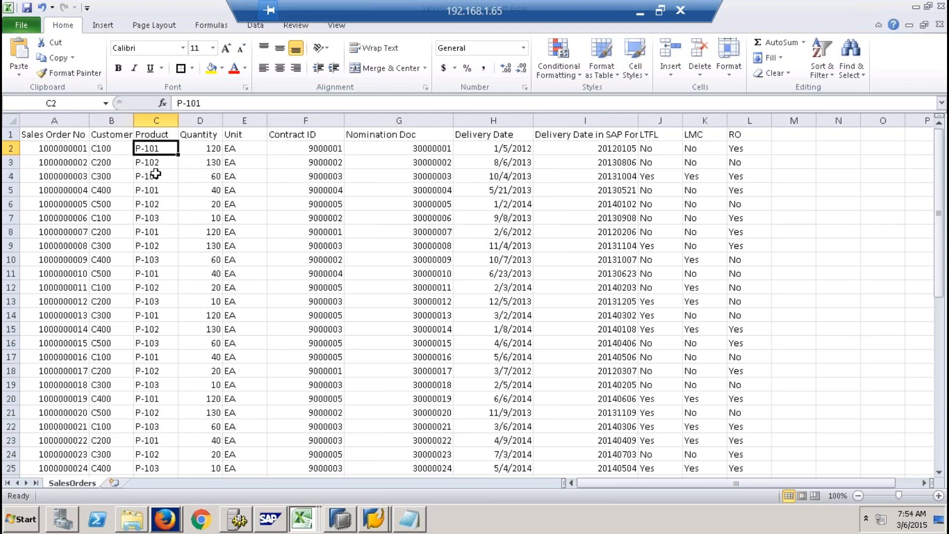
{"action": "left_click", "coordinate": [132, 519]}
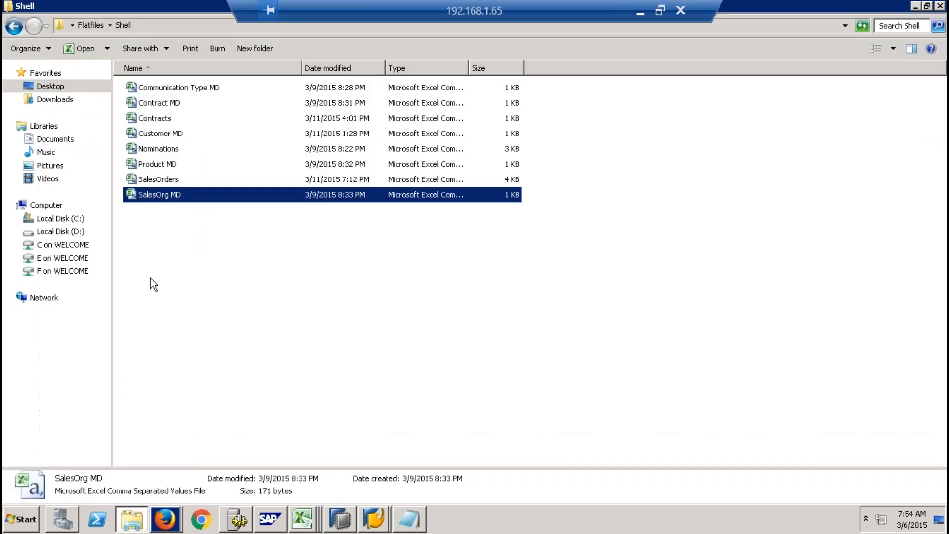
{"action": "key", "text": "alt+Tab"}
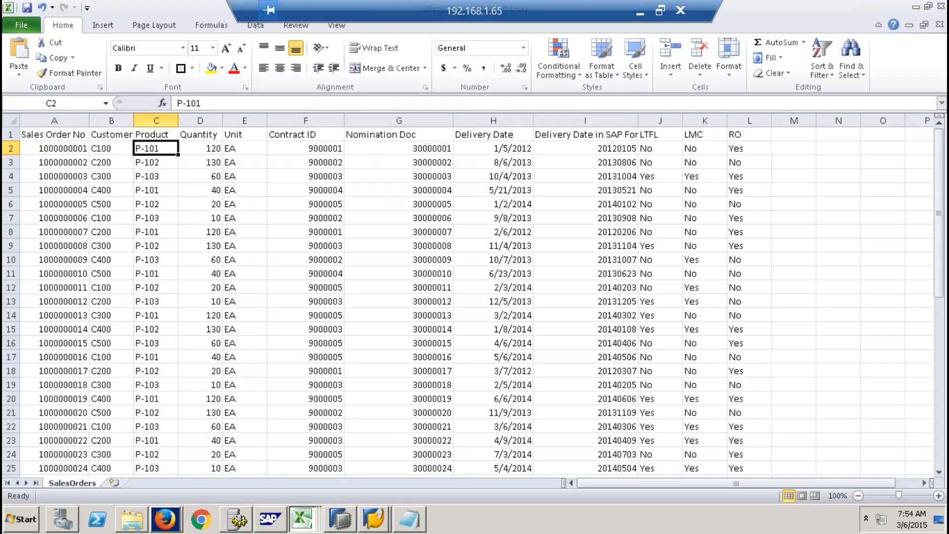
{"action": "key", "text": "alt+Tab"}
- Examine the product ID, name, category, price and currency values in Product MD
{"action": "left_click_drag", "start_coordinate": [49, 134], "coordinate": [86, 174]}
{"action": "left_click", "coordinate": [86, 134]}
{"action": "left_click_drag", "start_coordinate": [131, 132], "coordinate": [140, 174]}
{"action": "left_click_drag", "start_coordinate": [182, 132], "coordinate": [182, 176]}
{"action": "left_click_drag", "start_coordinate": [221, 132], "coordinate": [221, 172]}
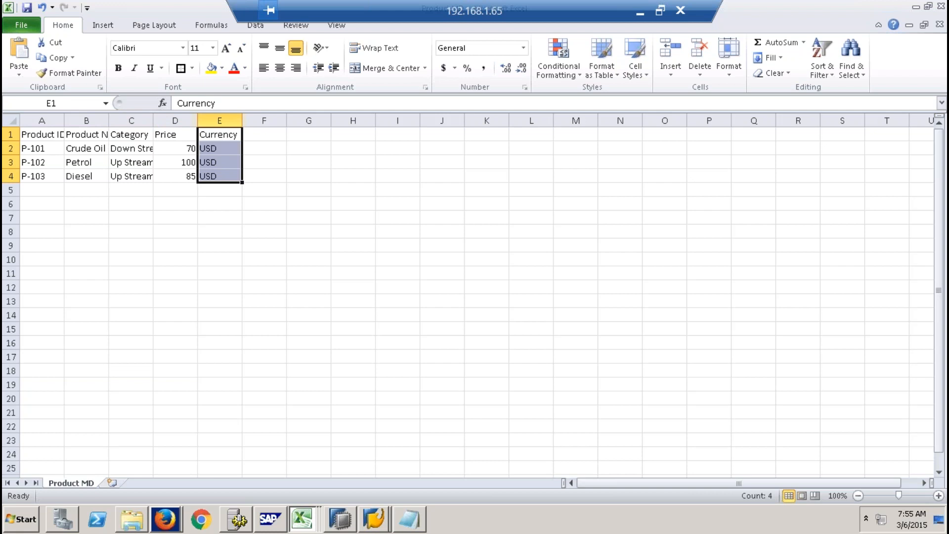
- Return to the SalesOrders workbook and inspect the first order's contract ID and the first 15 order numbers
{"action": "left_click", "coordinate": [134, 528]}
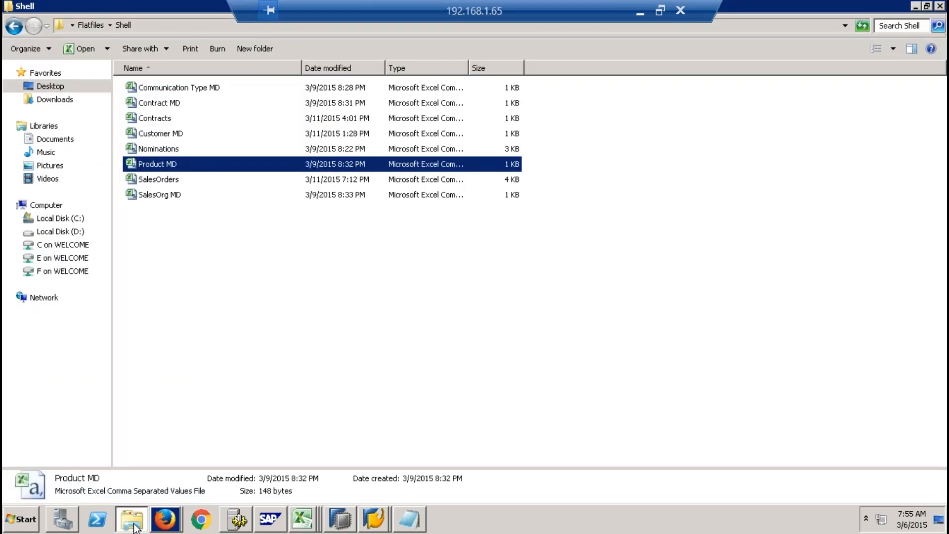
{"action": "right_click", "coordinate": [302, 519]}
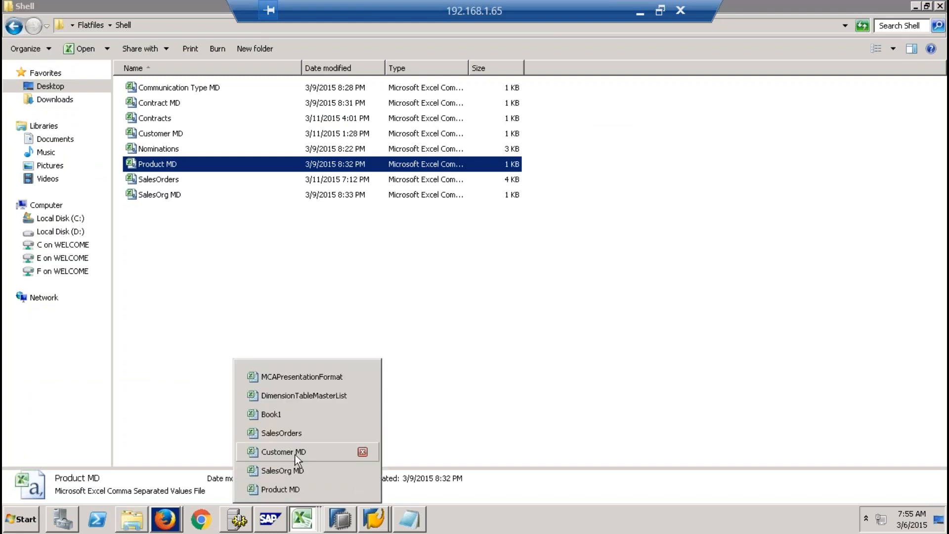
{"action": "left_click", "coordinate": [302, 433]}
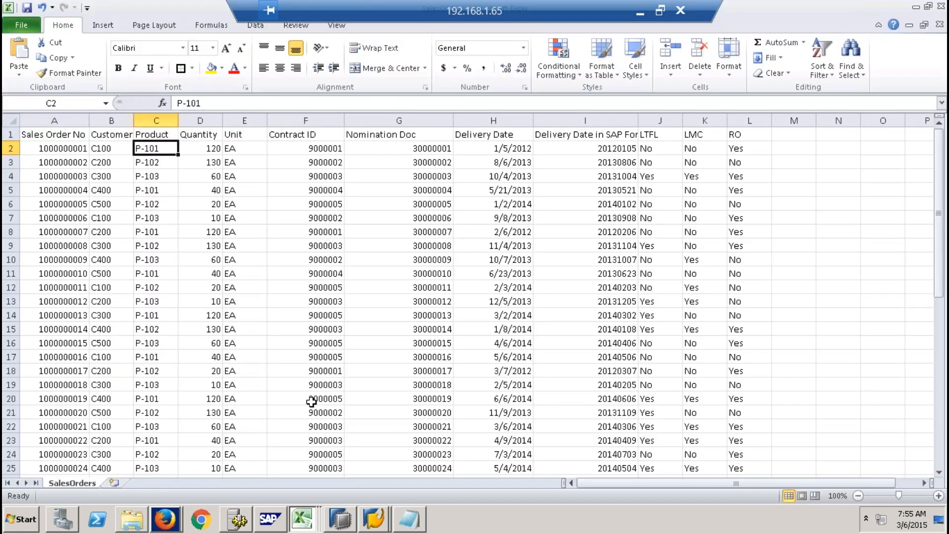
{"action": "left_click", "coordinate": [57, 143]}
{"action": "left_click", "coordinate": [325, 147]}
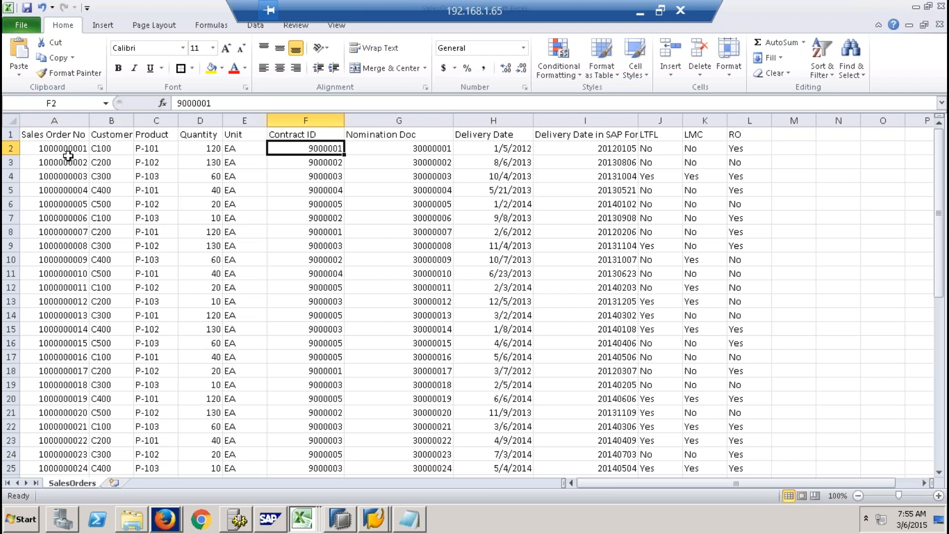
{"action": "left_click_drag", "start_coordinate": [68, 154], "coordinate": [74, 343]}
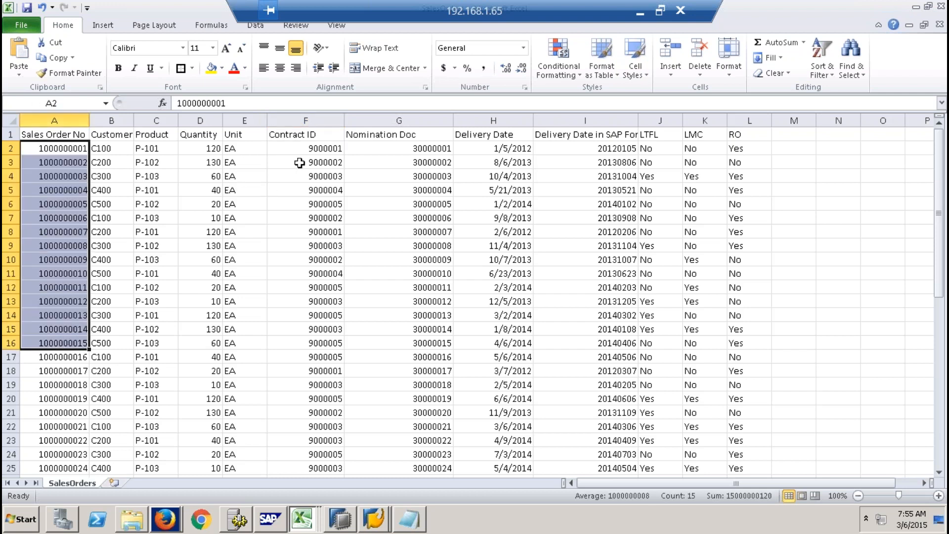
- Turn on filtering in SalesOrders, filter Contract ID to 9000001, and inspect the matching order numbers and contract IDs
{"action": "left_click", "coordinate": [306, 135]}
{"action": "left_click", "coordinate": [255, 26]}
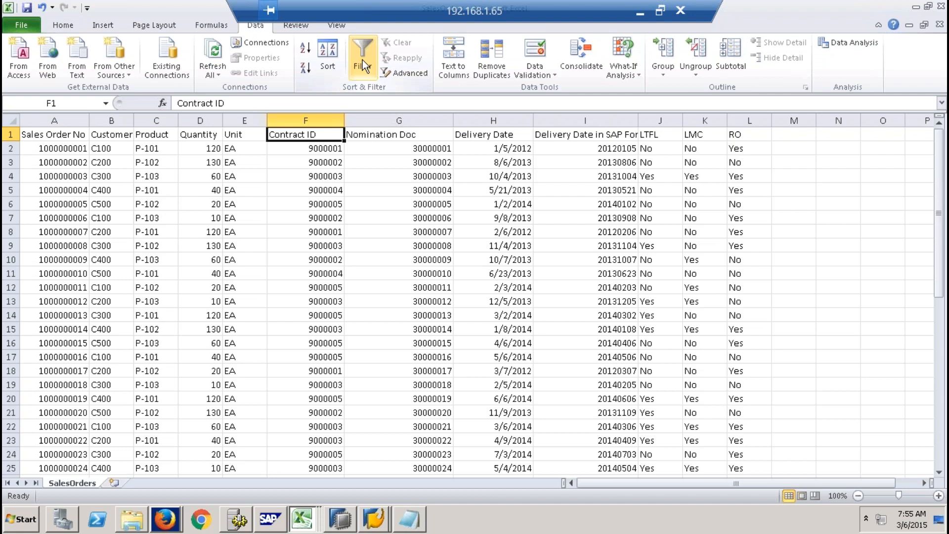
{"action": "left_click", "coordinate": [363, 64]}
{"action": "left_click", "coordinate": [337, 134]}
{"action": "left_click", "coordinate": [199, 261]}
{"action": "left_click", "coordinate": [199, 273]}
{"action": "left_click", "coordinate": [254, 391]}
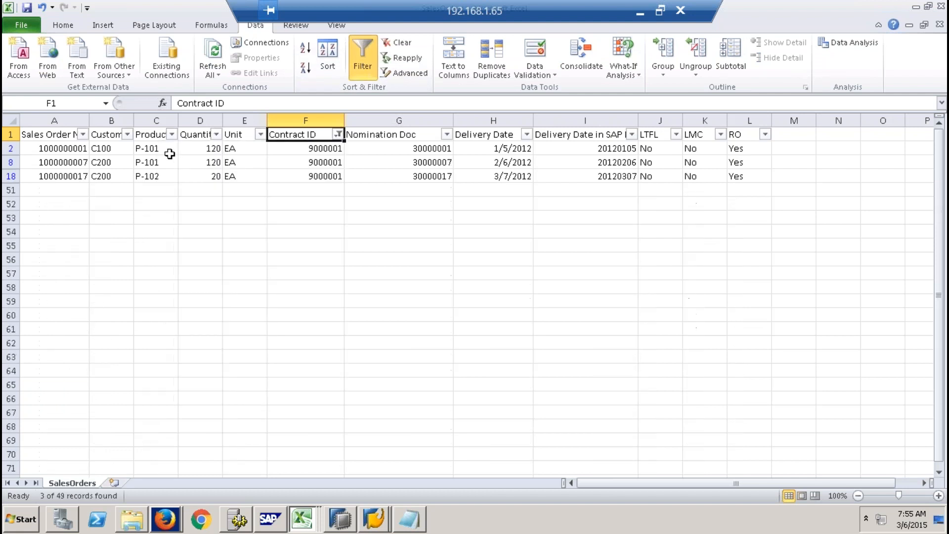
{"action": "left_click_drag", "start_coordinate": [74, 149], "coordinate": [73, 161]}
{"action": "left_click_drag", "start_coordinate": [323, 148], "coordinate": [328, 177]}
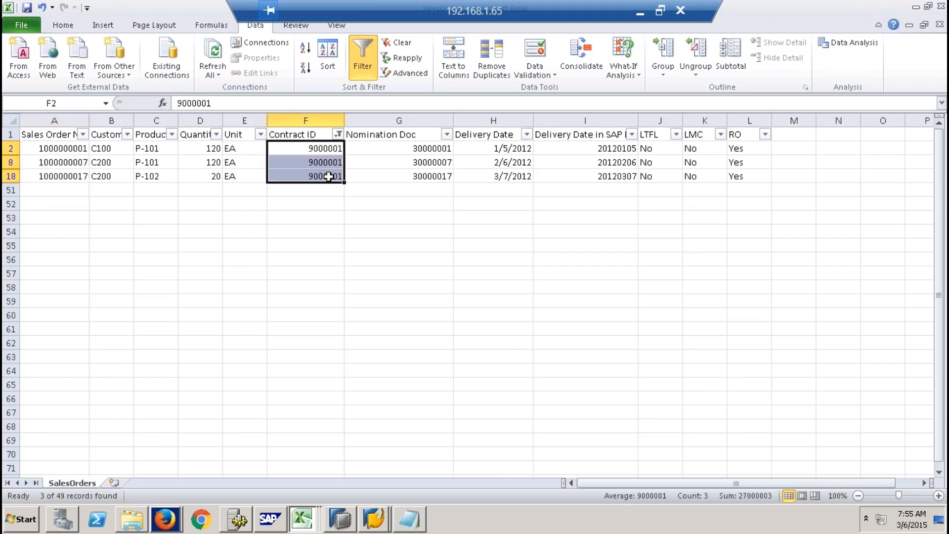
- Restore all contract IDs in the Contract ID filter and return to the first sales order number
{"action": "left_click", "coordinate": [339, 134]}
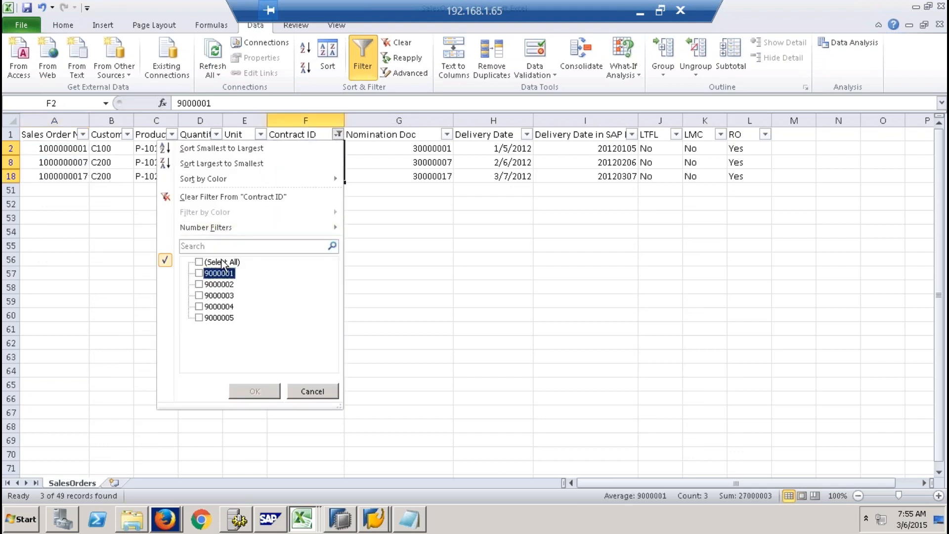
{"action": "left_click", "coordinate": [199, 261]}
{"action": "left_click", "coordinate": [255, 391]}
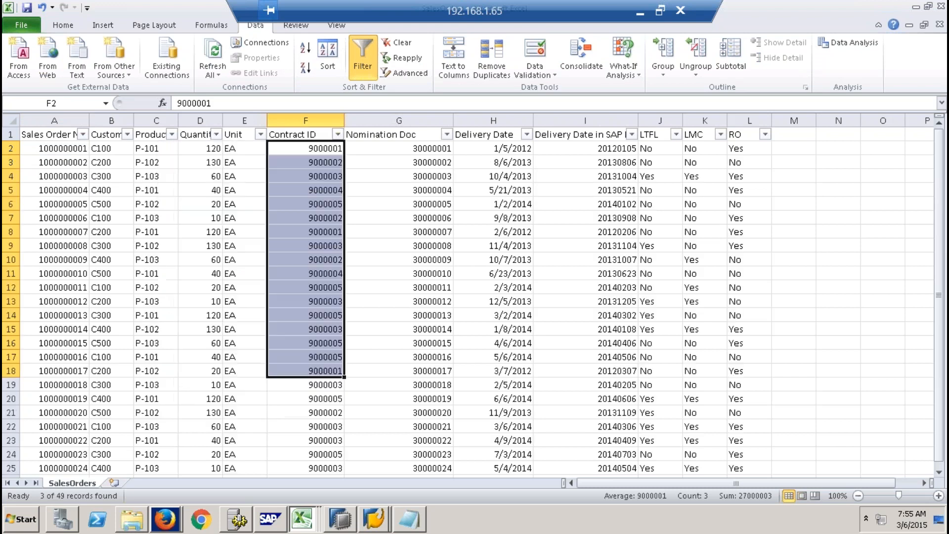
{"action": "left_click", "coordinate": [67, 148]}
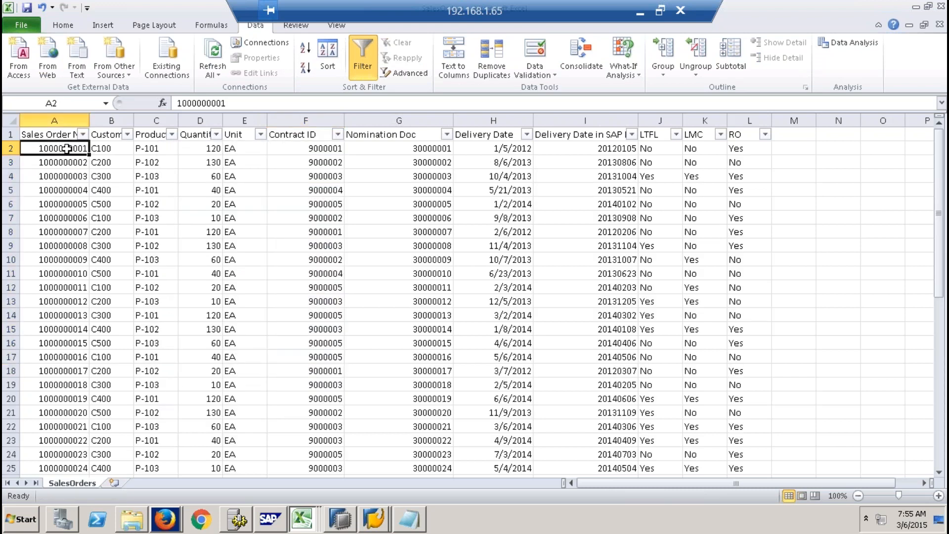
{"action": "left_click", "coordinate": [132, 519]}
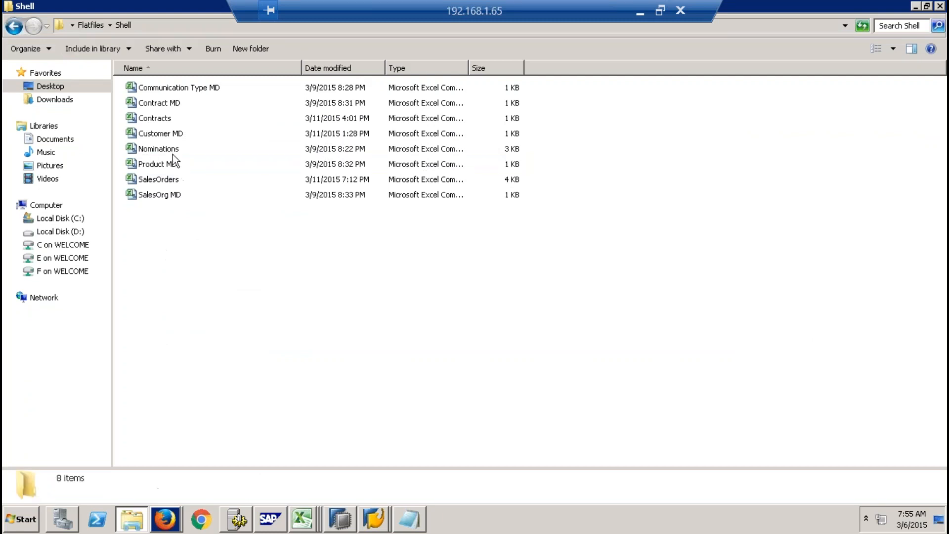
{"action": "double_click", "coordinate": [157, 119]}
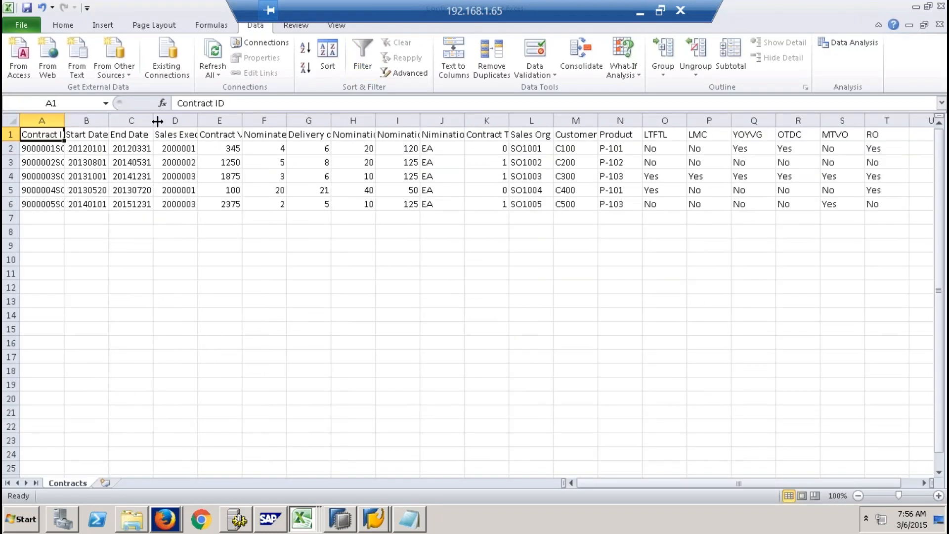
{"action": "left_click", "coordinate": [132, 519]}
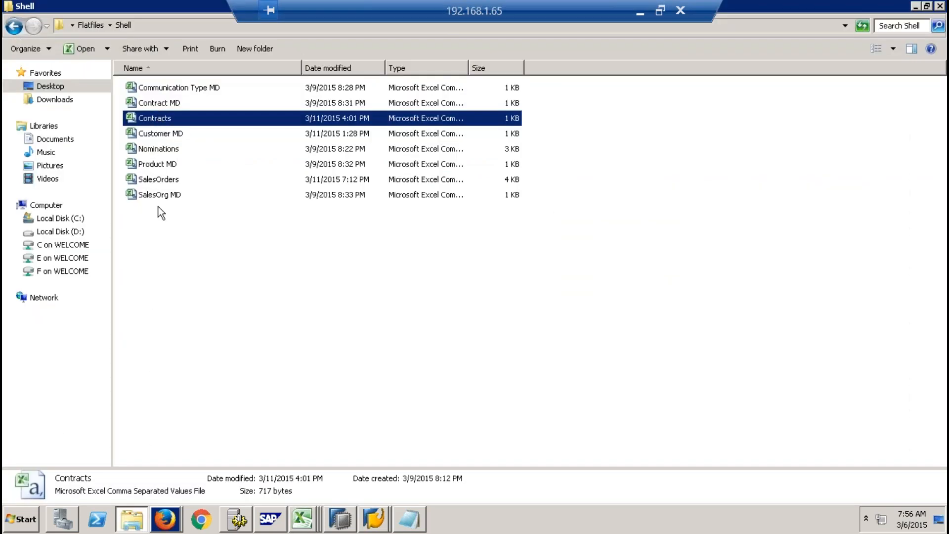
{"action": "right_click", "coordinate": [309, 523]}
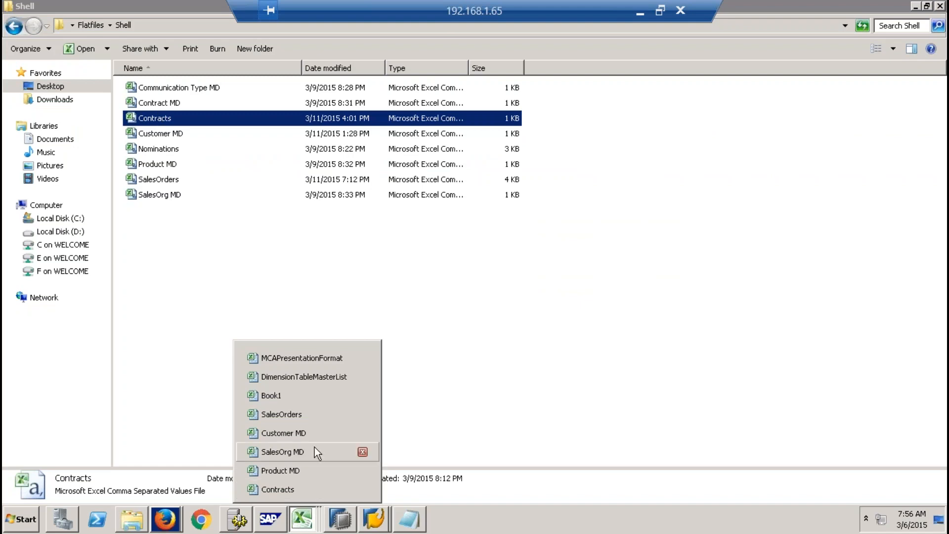
{"action": "left_click", "coordinate": [363, 489]}
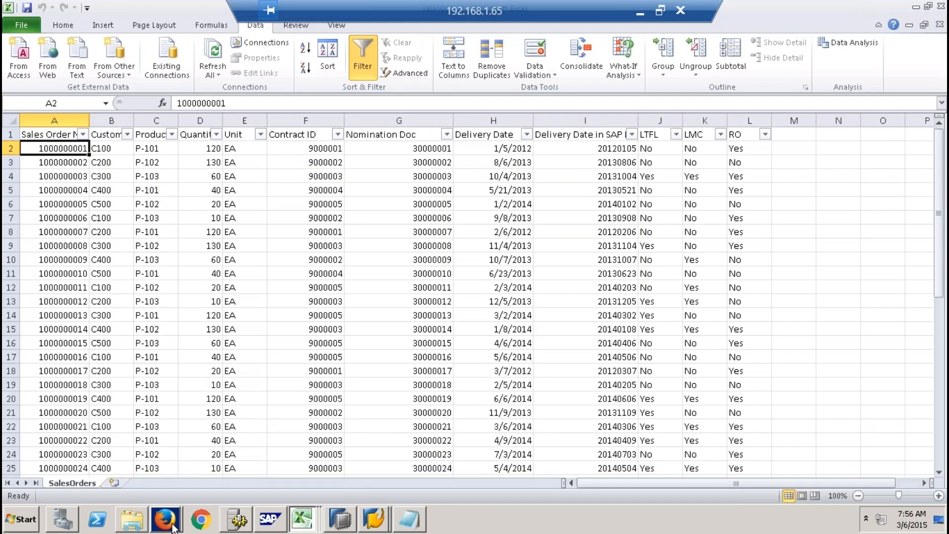
- Open the Contract MD file from the Shell folder to check its contract types, and close it
{"action": "left_click", "coordinate": [140, 523]}
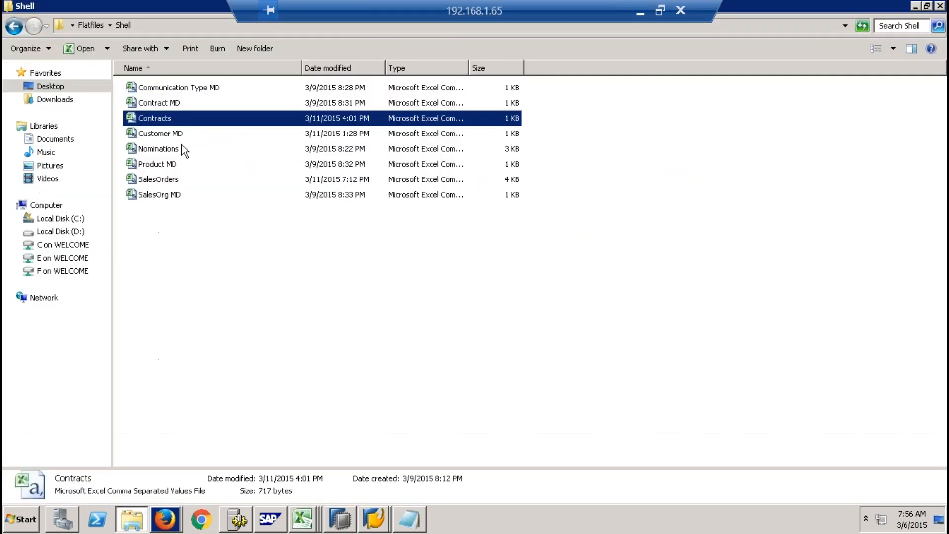
{"action": "double_click", "coordinate": [177, 103]}
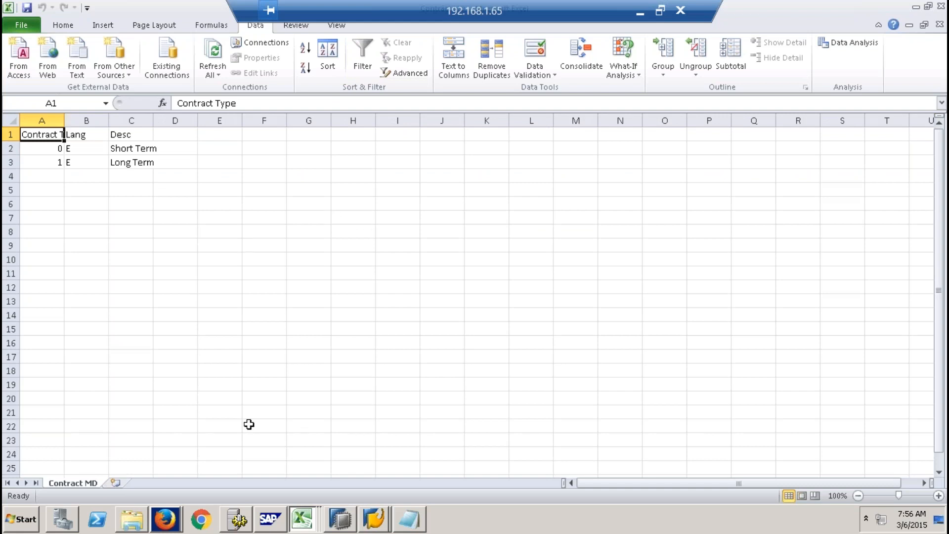
{"action": "left_click", "coordinate": [142, 523]}
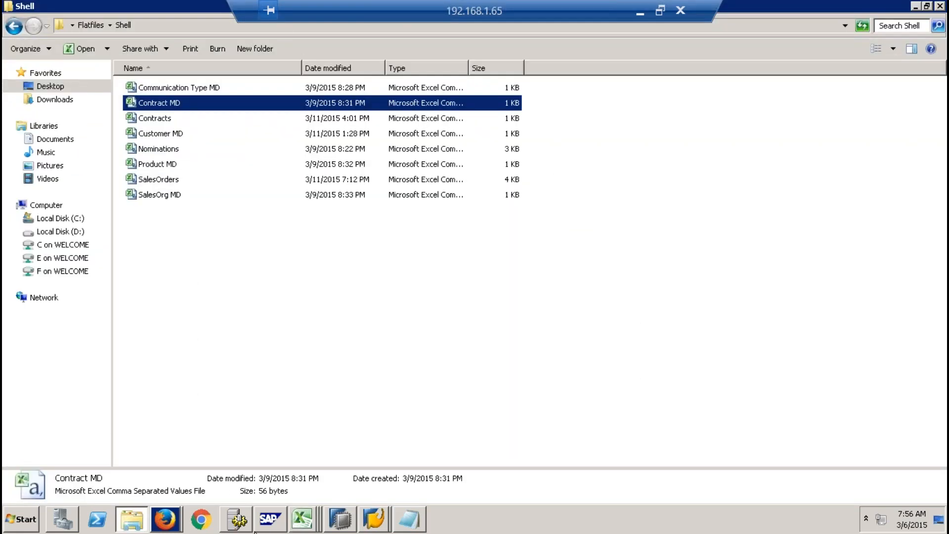
{"action": "left_click", "coordinate": [302, 520]}
{"action": "left_click", "coordinate": [363, 489]}
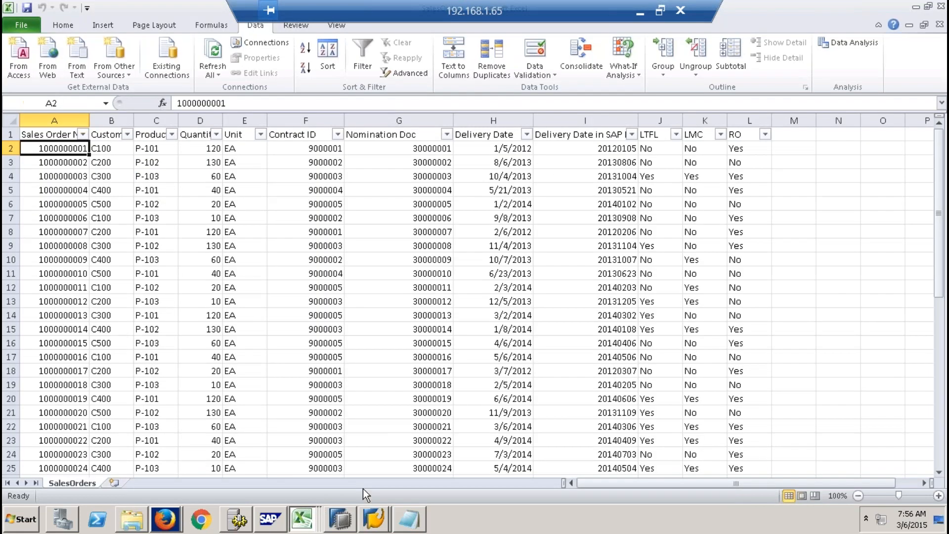
- Open the Contracts file from the Shell folder and widen its Contract ID column to show the full IDs
{"action": "left_click", "coordinate": [133, 519]}
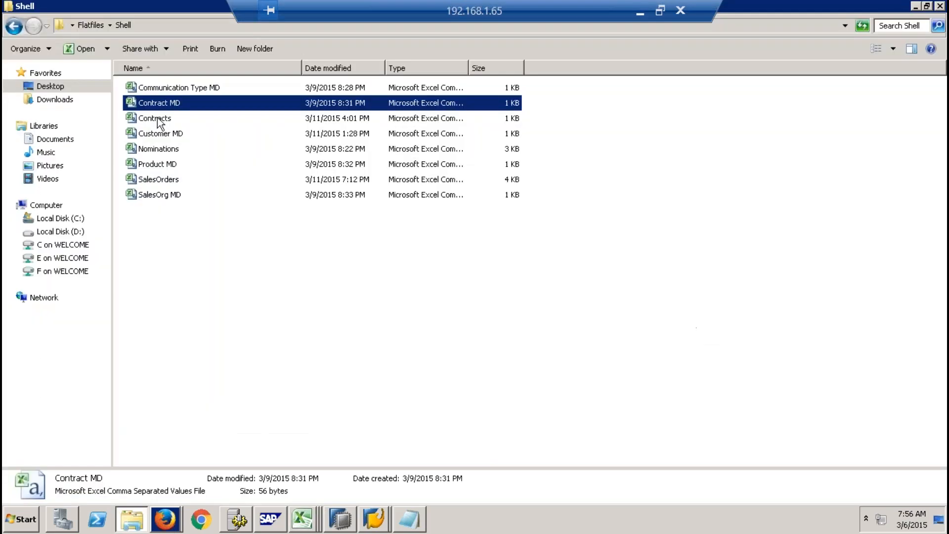
{"action": "double_click", "coordinate": [157, 119]}
{"action": "left_click_drag", "start_coordinate": [66, 119], "coordinate": [139, 119]}
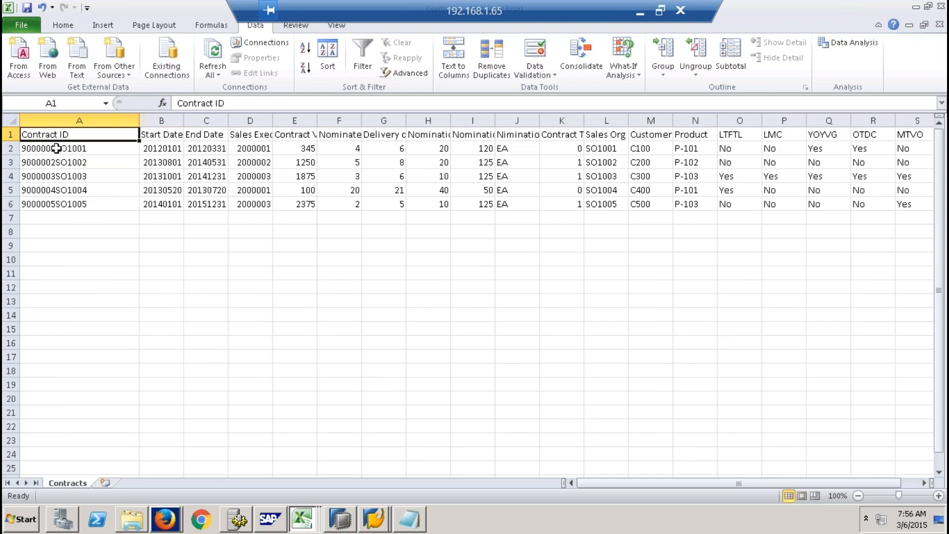
- Highlight the sales organization part, SO1001, within the first contract's ID, leaving the cell's content as it is
{"action": "double_click", "coordinate": [57, 148]}
{"action": "left_click_drag", "start_coordinate": [56, 149], "coordinate": [100, 149]}
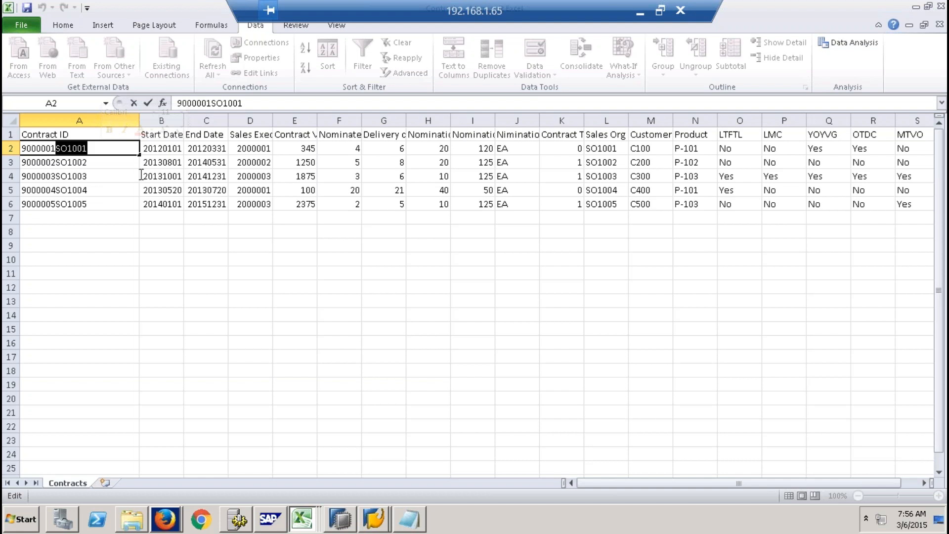
{"action": "left_click", "coordinate": [174, 232]}
- Check the Start Date and End Date headers, then widen the Sales Executive and Contract Volume columns and highlight their values
{"action": "left_click", "coordinate": [176, 133]}
{"action": "key", "text": "Right"}
{"action": "left_click_drag", "start_coordinate": [273, 120], "coordinate": [271, 211]}
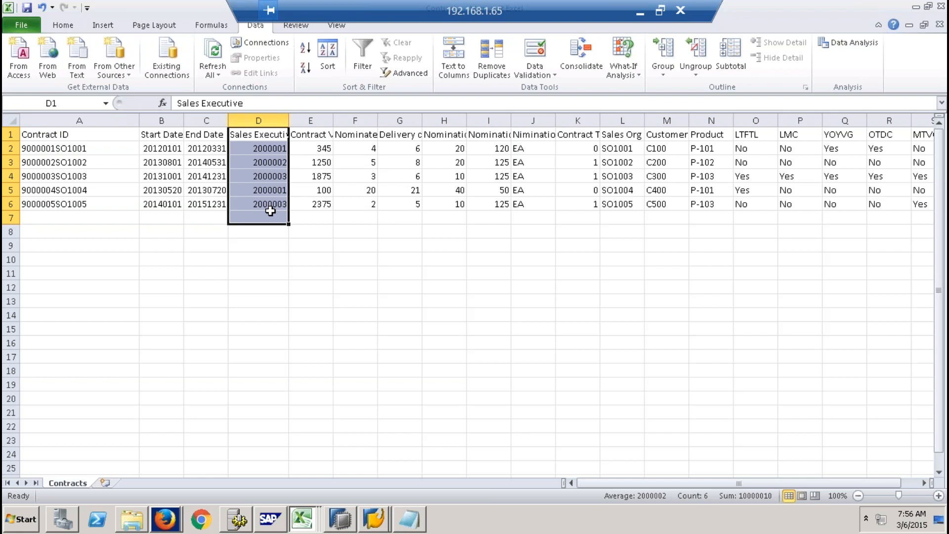
{"action": "left_click", "coordinate": [319, 134]}
{"action": "left_click_drag", "start_coordinate": [339, 120], "coordinate": [348, 205]}
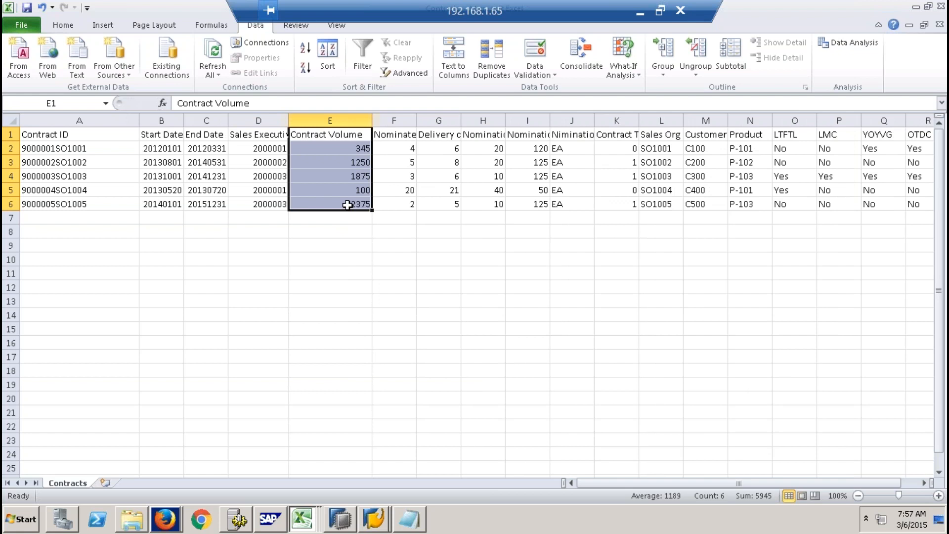
- Examine the start date, end date and contract volume of contract 9000003SO1003
{"action": "left_click", "coordinate": [169, 182]}
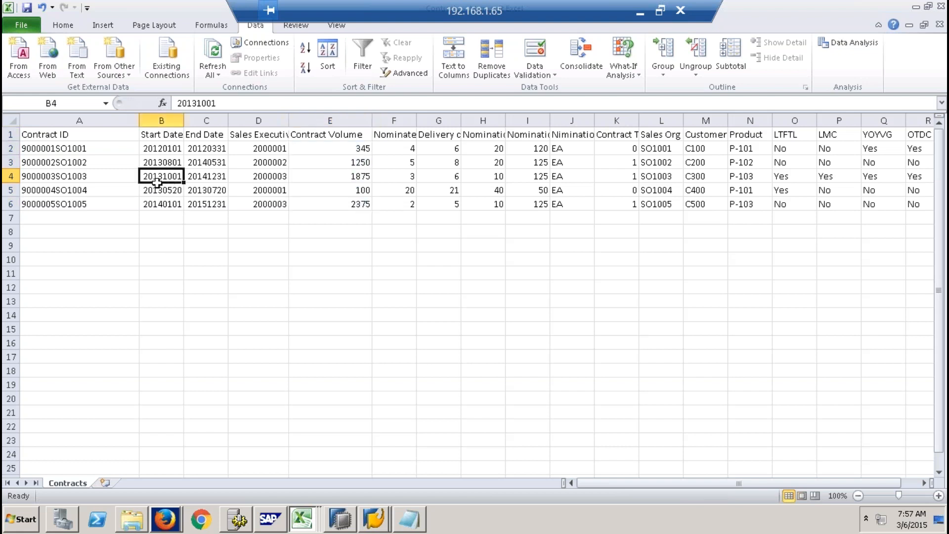
{"action": "left_click", "coordinate": [211, 178]}
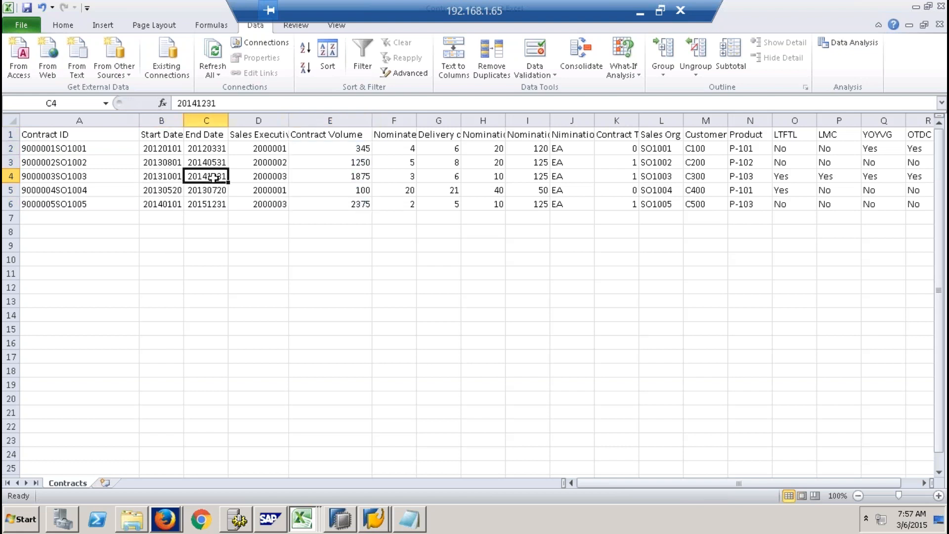
{"action": "left_click_drag", "start_coordinate": [168, 179], "coordinate": [206, 176]}
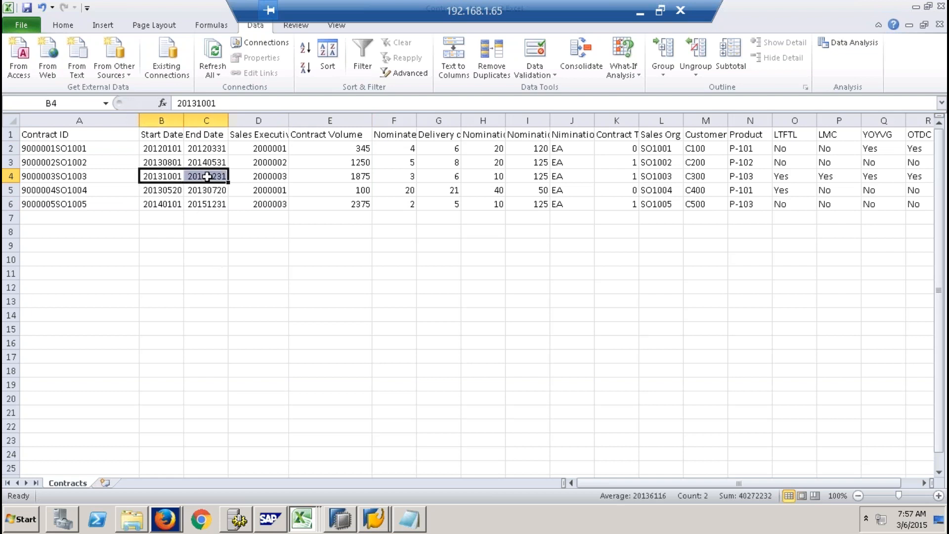
{"action": "left_click", "coordinate": [359, 177]}
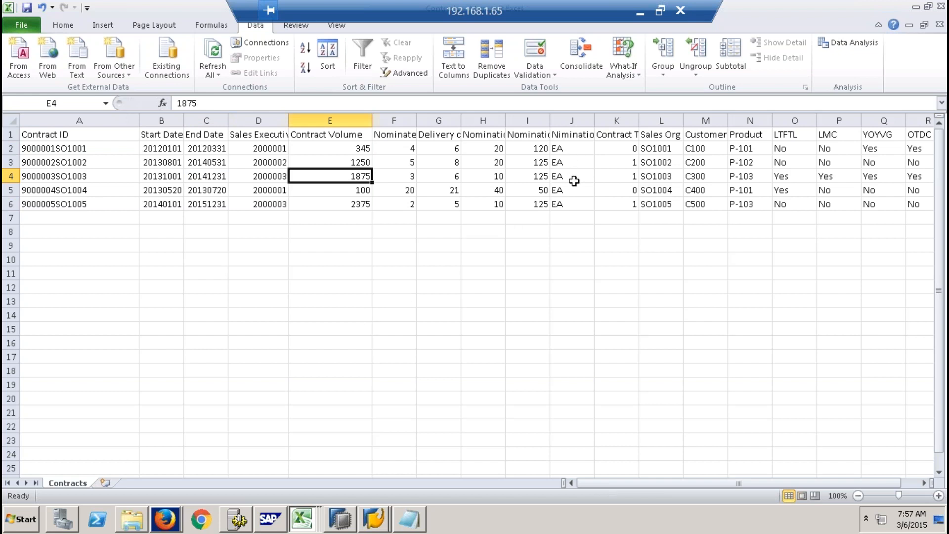
- Widen the Nominated Day column and inspect its header and the values of several contracts
{"action": "left_click_drag", "start_coordinate": [417, 120], "coordinate": [444, 120]}
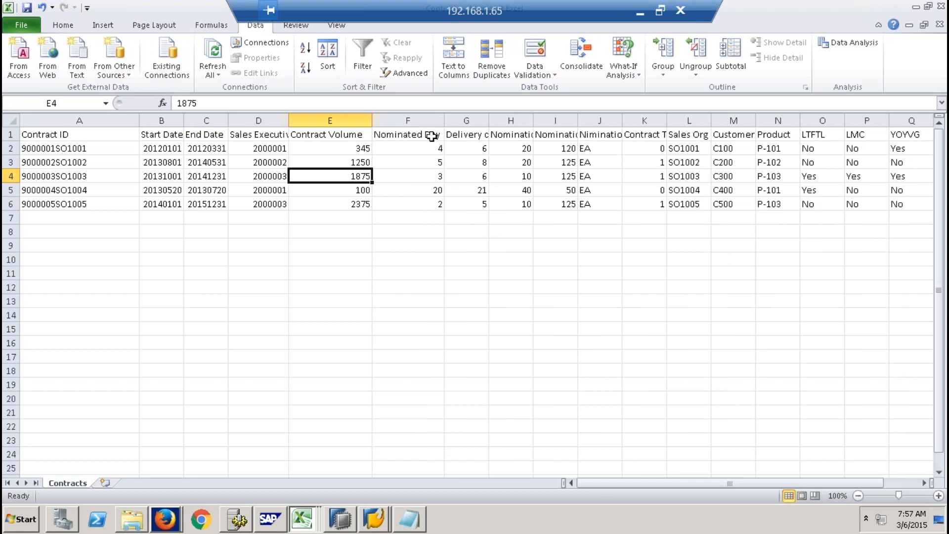
{"action": "left_click", "coordinate": [417, 135]}
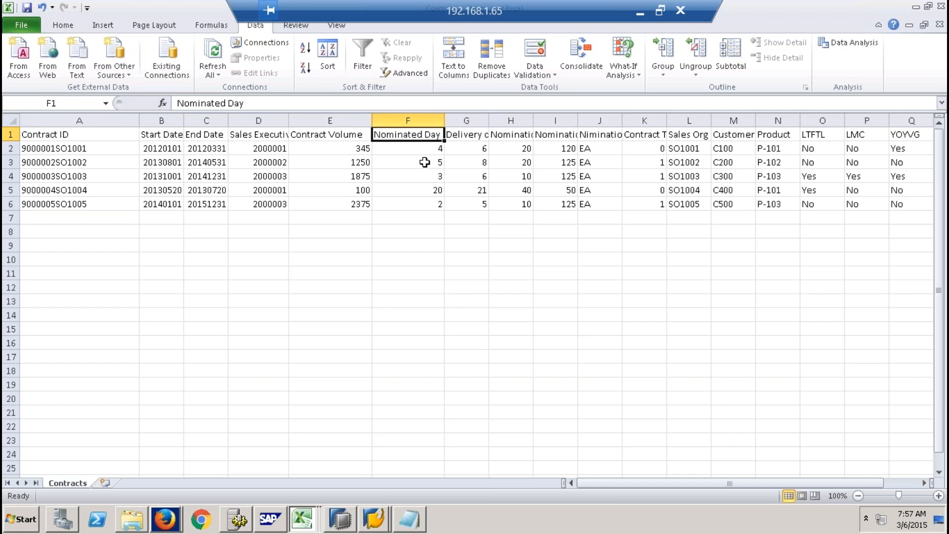
{"action": "left_click", "coordinate": [433, 149]}
{"action": "left_click", "coordinate": [430, 168]}
{"action": "left_click", "coordinate": [429, 187]}
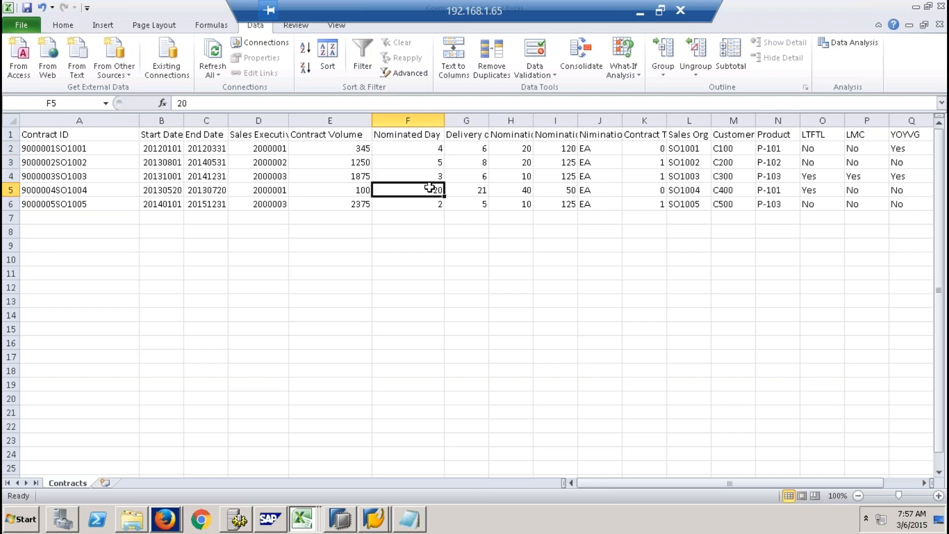
- Widen the Delivery day column and compare nominated day with delivery day for contracts 9000004SO1004 and 9000003SO1003
{"action": "left_click_drag", "start_coordinate": [488, 120], "coordinate": [538, 121]}
{"action": "left_click", "coordinate": [497, 134]}
{"action": "left_click", "coordinate": [424, 192]}
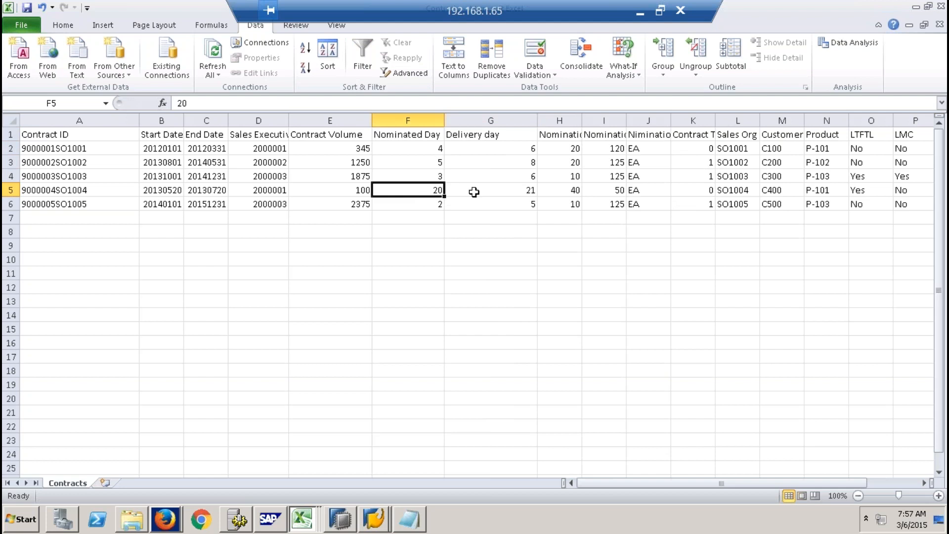
{"action": "left_click", "coordinate": [497, 191]}
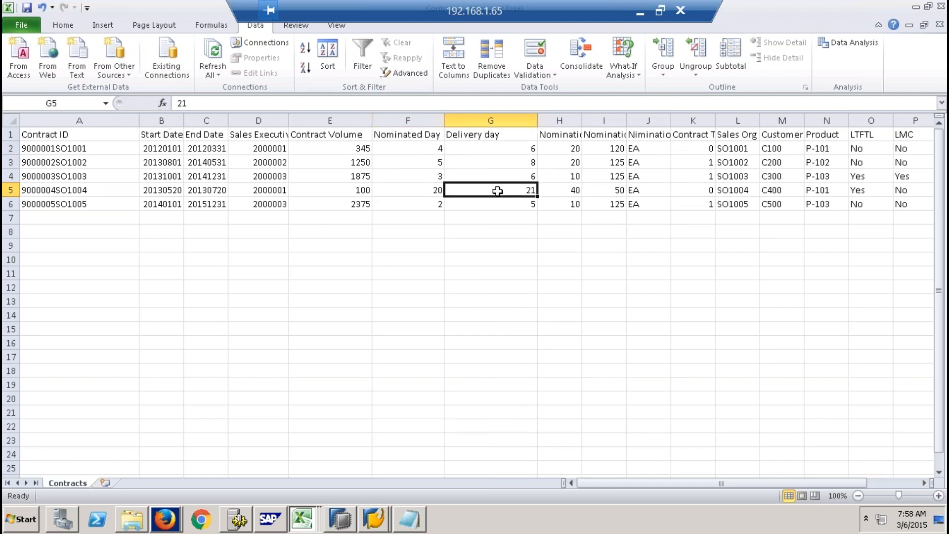
{"action": "left_click", "coordinate": [423, 188]}
{"action": "left_click", "coordinate": [532, 191]}
{"action": "left_click", "coordinate": [424, 177]}
{"action": "left_click", "coordinate": [515, 178]}
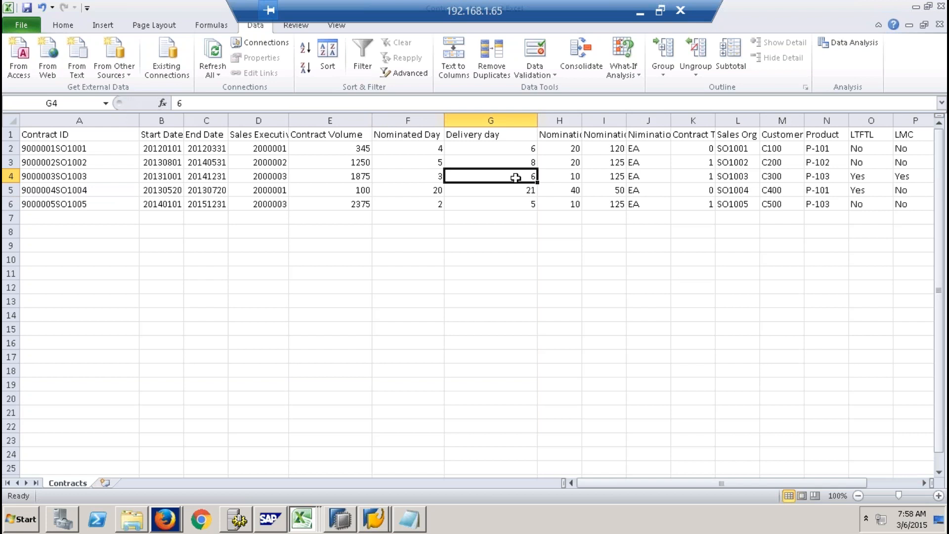
- Widen the Nomination Vol Min and Nomination Vol Max columns and compare both volume limits for contract 9000003SO1003
{"action": "left_click_drag", "start_coordinate": [582, 119], "coordinate": [740, 119]}
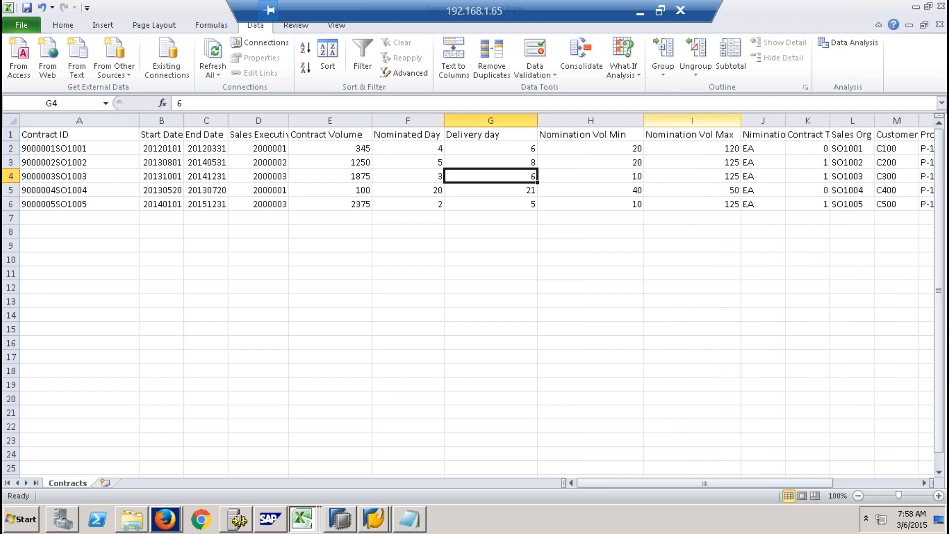
{"action": "left_click", "coordinate": [615, 132]}
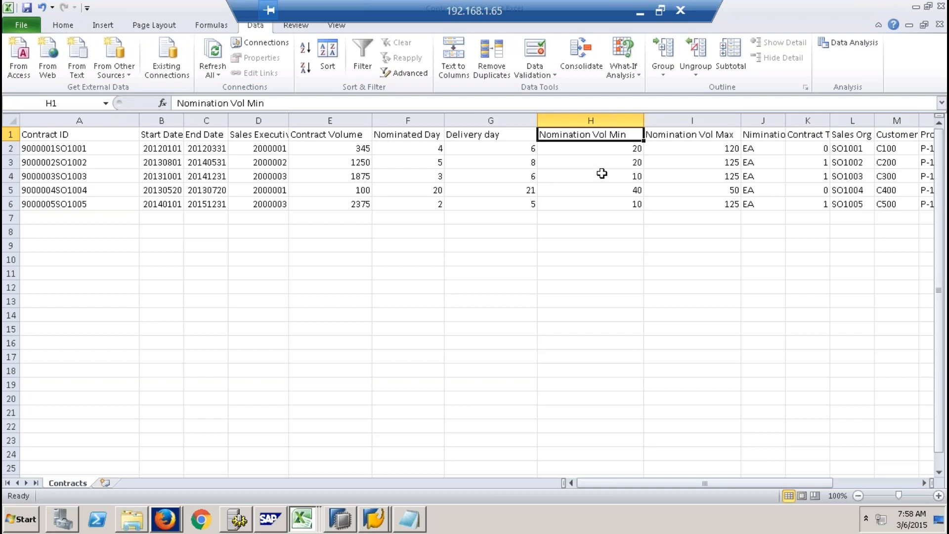
{"action": "left_click", "coordinate": [602, 174]}
{"action": "left_click", "coordinate": [726, 176]}
{"action": "left_click", "coordinate": [626, 179]}
{"action": "left_click", "coordinate": [705, 180]}
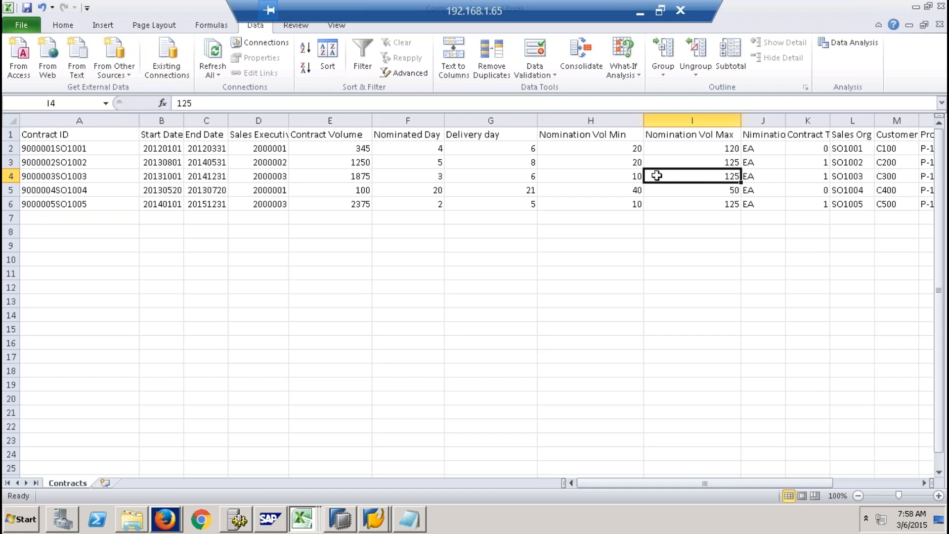
{"action": "left_click", "coordinate": [629, 177]}
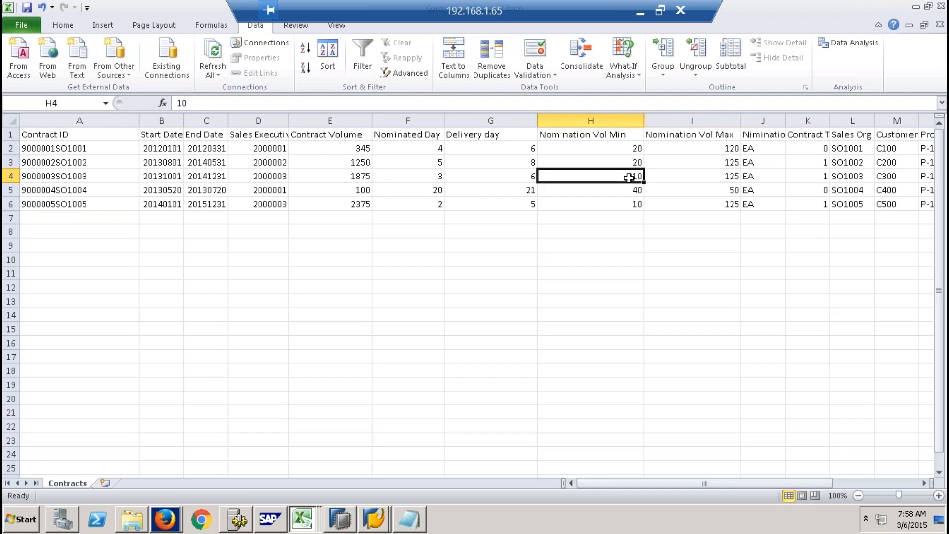
{"action": "left_click", "coordinate": [693, 178]}
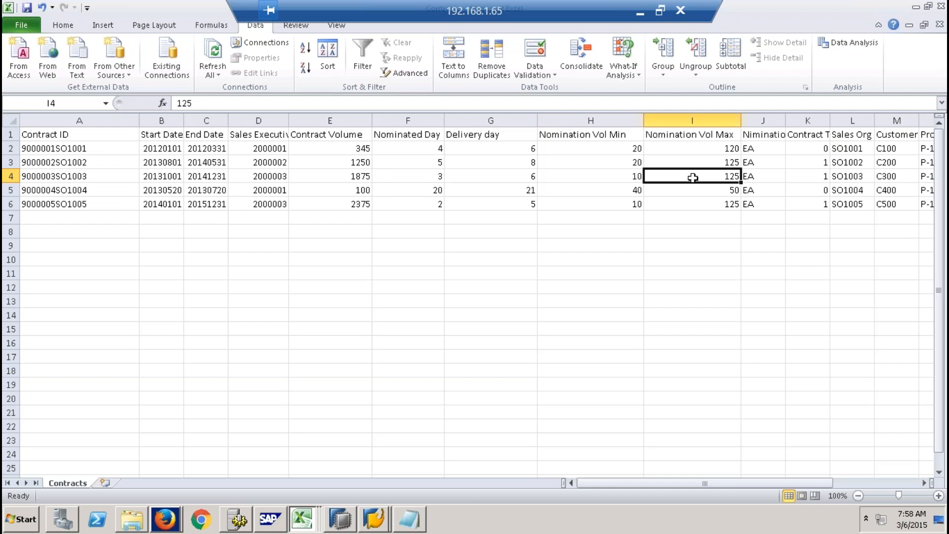
- Review the unit values in column J, then widen the Contract Type column and inspect its codes
{"action": "left_click_drag", "start_coordinate": [773, 149], "coordinate": [763, 203]}
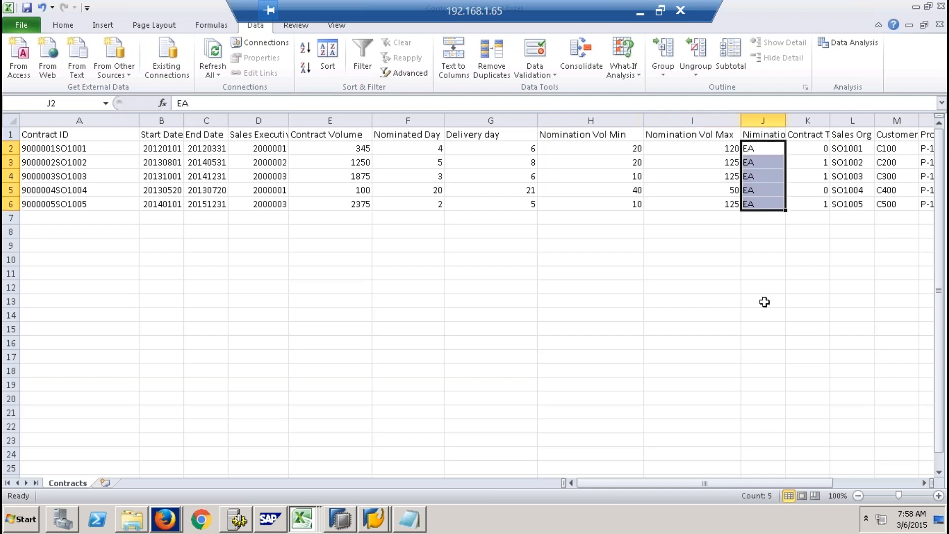
{"action": "left_click", "coordinate": [922, 483]}
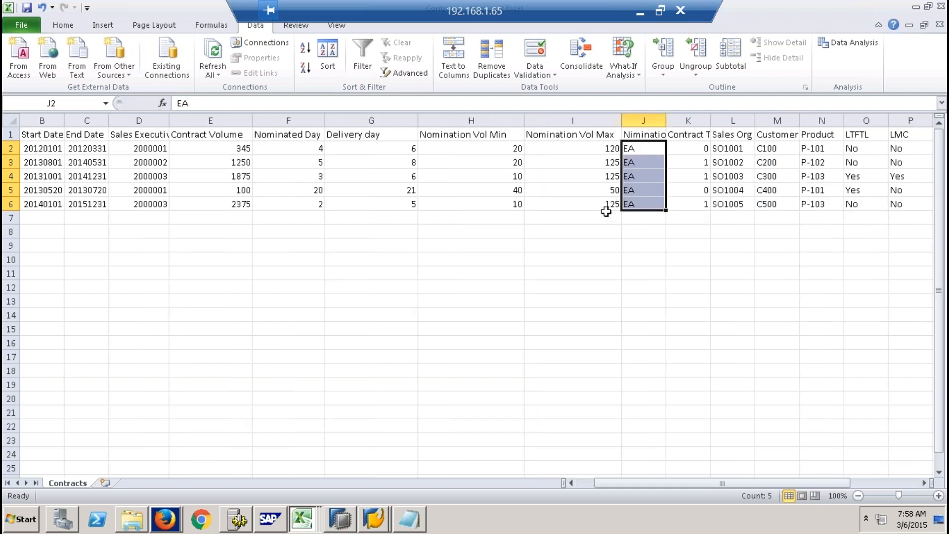
{"action": "left_click_drag", "start_coordinate": [712, 121], "coordinate": [735, 205]}
{"action": "left_click", "coordinate": [722, 136]}
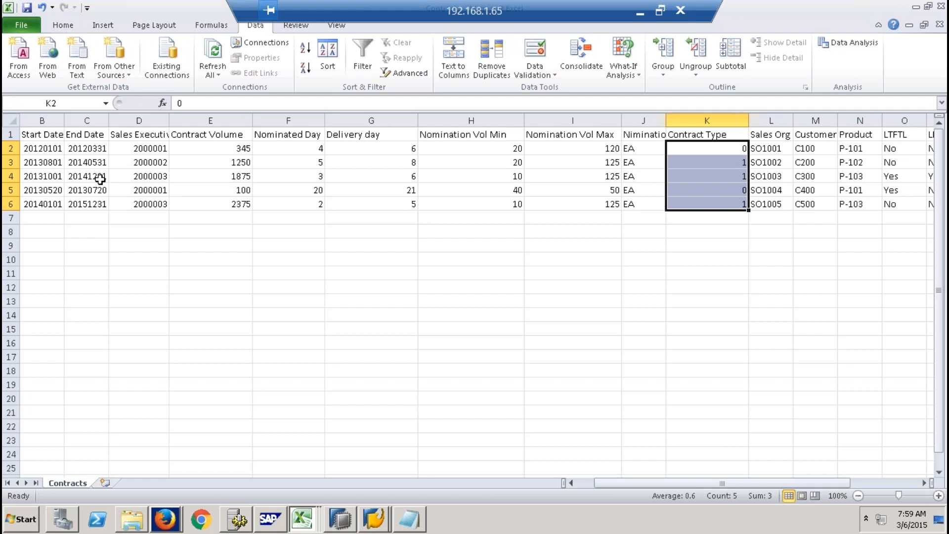
{"action": "left_click", "coordinate": [705, 191]}
{"action": "left_click", "coordinate": [720, 163]}
{"action": "left_click", "coordinate": [725, 151]}
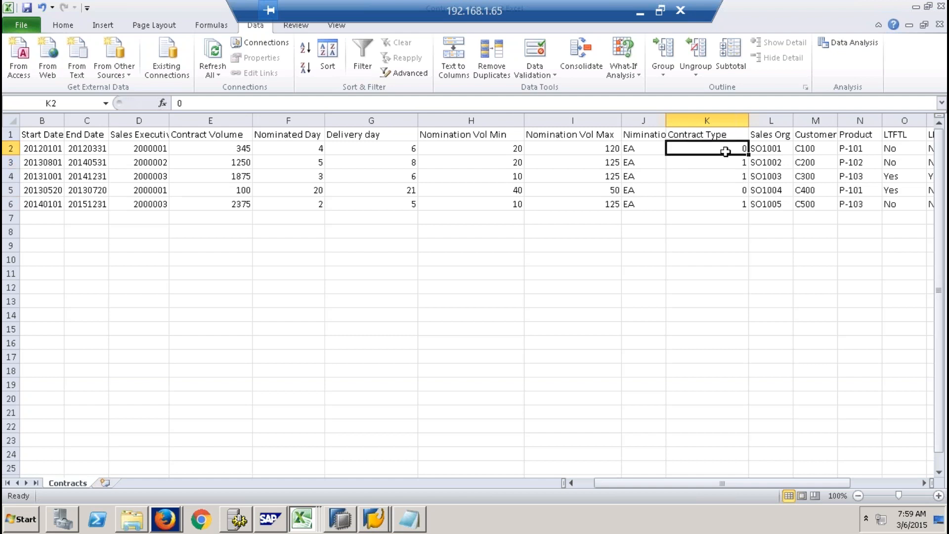
- Open the Contract MD file and examine the language and description for contract types 0 and 1
{"action": "left_click", "coordinate": [132, 523]}
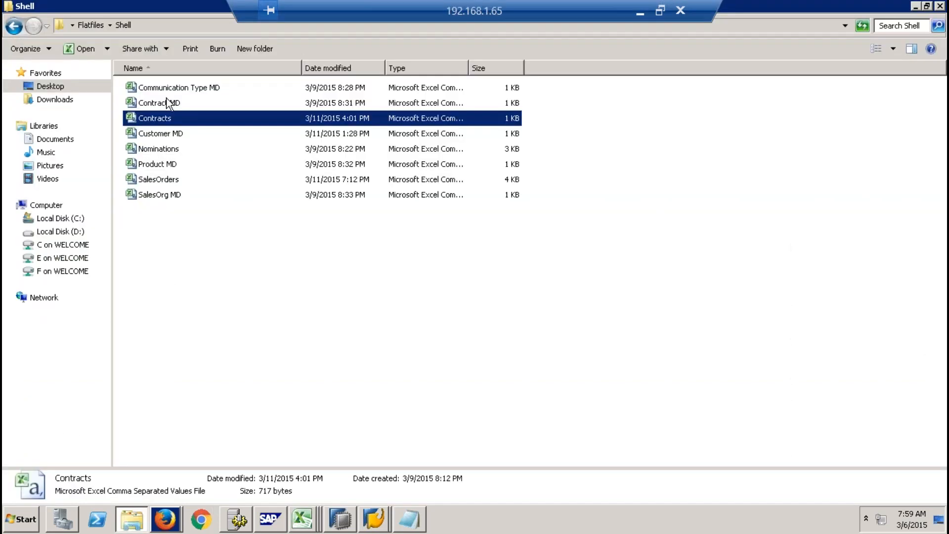
{"action": "double_click", "coordinate": [167, 98]}
{"action": "left_click_drag", "start_coordinate": [58, 149], "coordinate": [131, 146]}
{"action": "left_click_drag", "start_coordinate": [44, 161], "coordinate": [123, 162]}
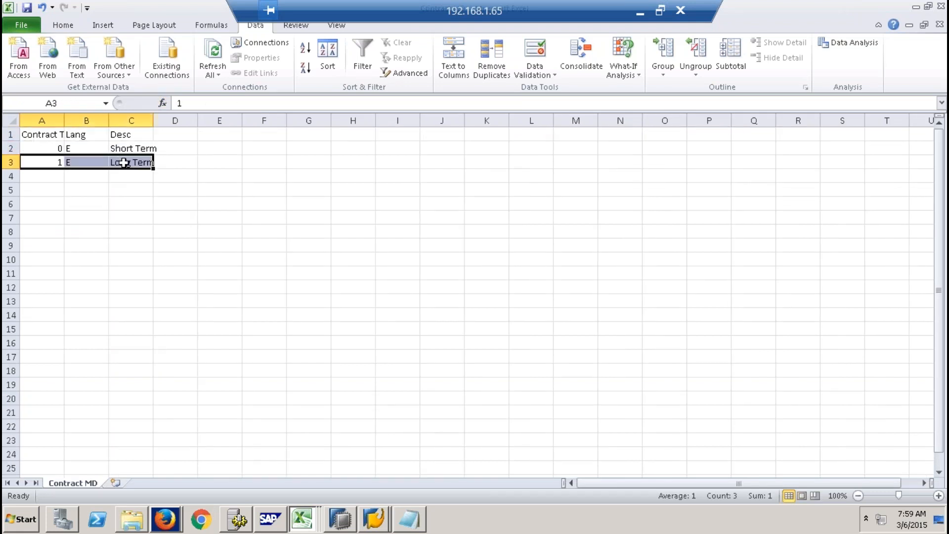
- Return to the Contracts workbook and review its Sales Org, Customer and Product columns
{"action": "left_click", "coordinate": [142, 520]}
{"action": "left_click", "coordinate": [303, 519]}
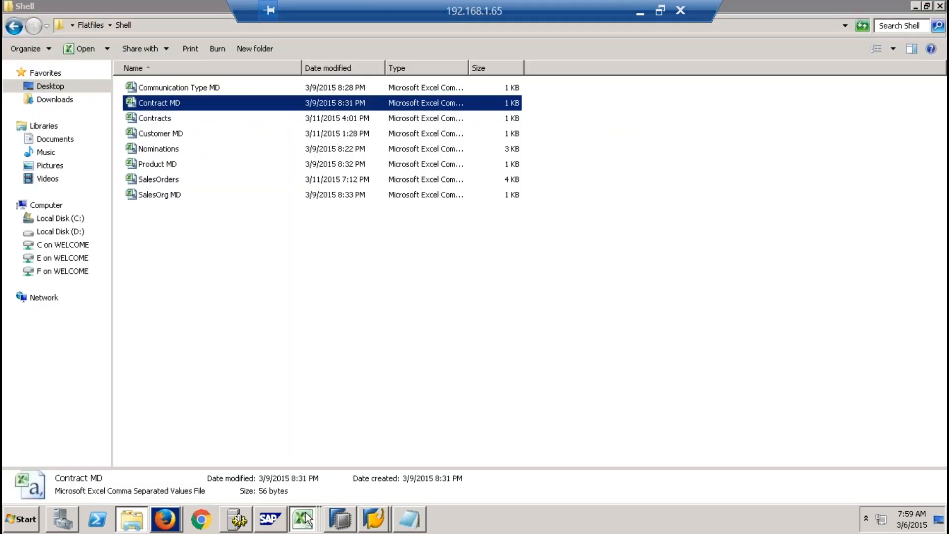
{"action": "left_click", "coordinate": [302, 489]}
{"action": "left_click_drag", "start_coordinate": [745, 482], "coordinate": [837, 480]}
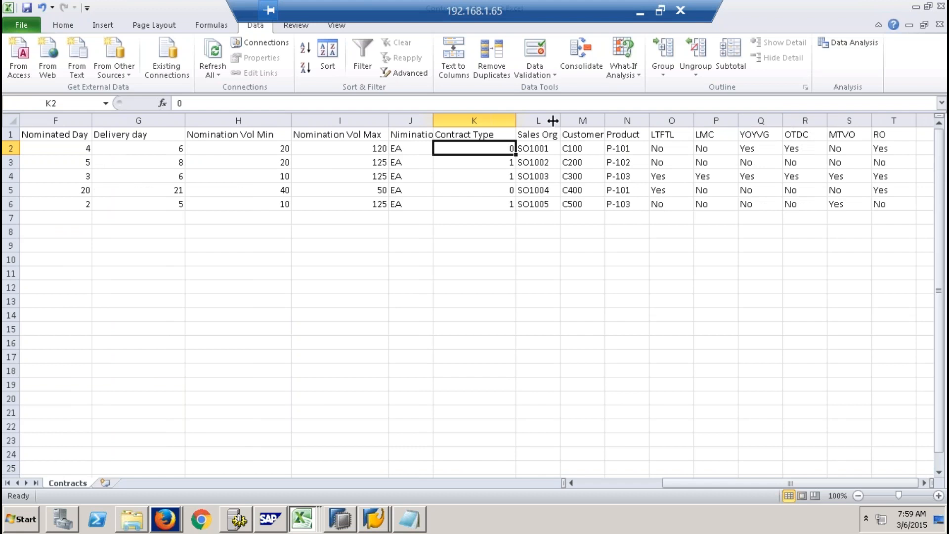
{"action": "left_click", "coordinate": [550, 119]}
{"action": "left_click", "coordinate": [583, 119]}
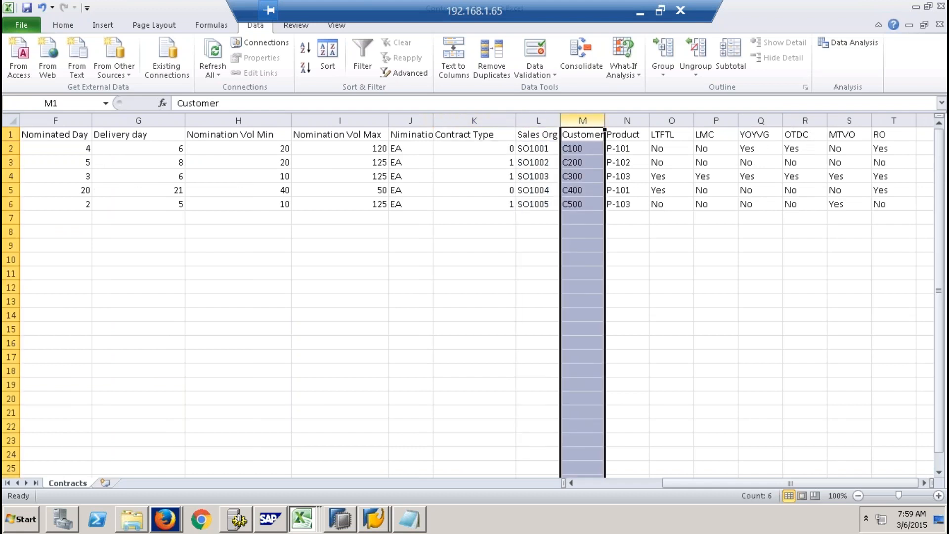
{"action": "left_click", "coordinate": [627, 120]}
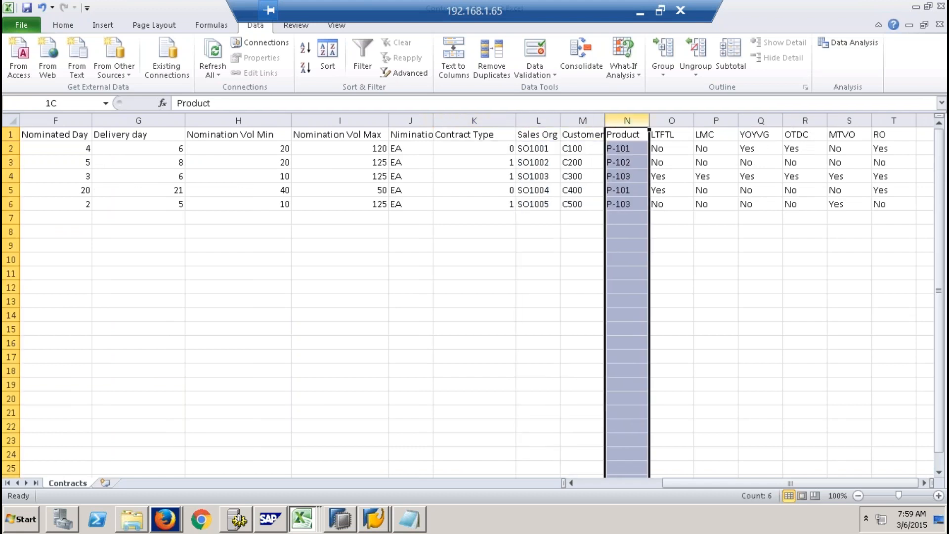
- Select the contract flag headers from LTFTL through RO and bring all of these columns into view
{"action": "left_click", "coordinate": [671, 133]}
{"action": "left_click_drag", "start_coordinate": [671, 133], "coordinate": [885, 132]}
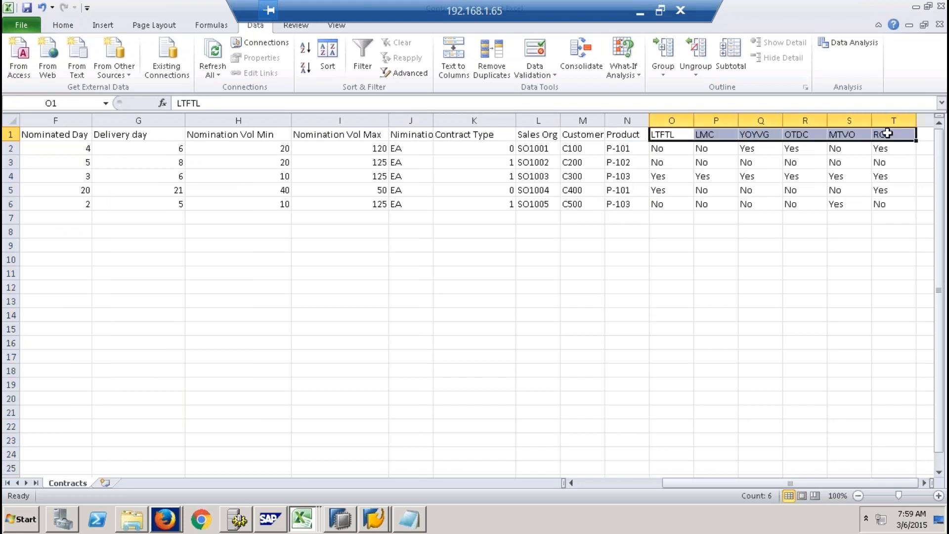
{"action": "left_click", "coordinate": [924, 482]}
{"action": "left_click", "coordinate": [924, 483]}
- Examine the LTFTL header and its Yes/No value for each of the five contracts
{"action": "left_click", "coordinate": [502, 129]}
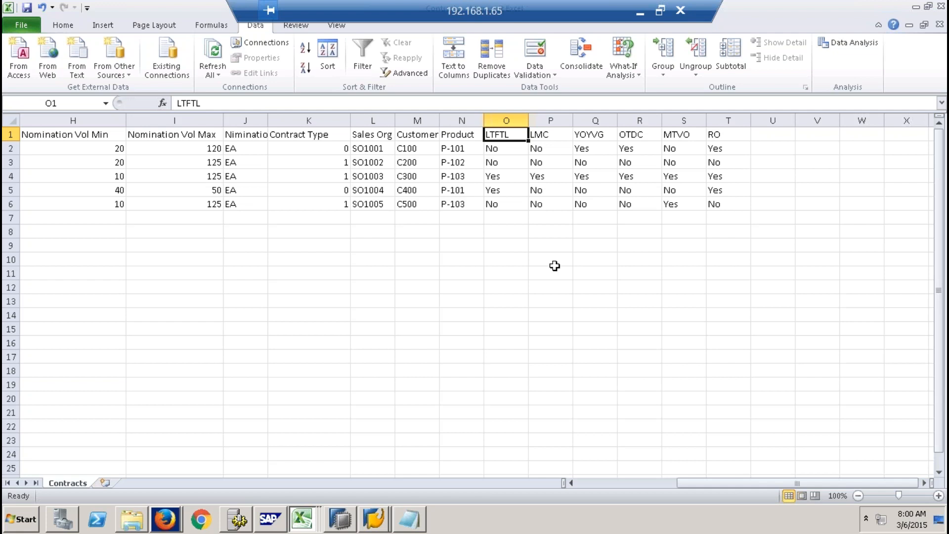
{"action": "left_click", "coordinate": [509, 149]}
{"action": "left_click", "coordinate": [508, 164]}
{"action": "left_click", "coordinate": [501, 177]}
{"action": "left_click", "coordinate": [500, 192]}
{"action": "left_click", "coordinate": [497, 206]}
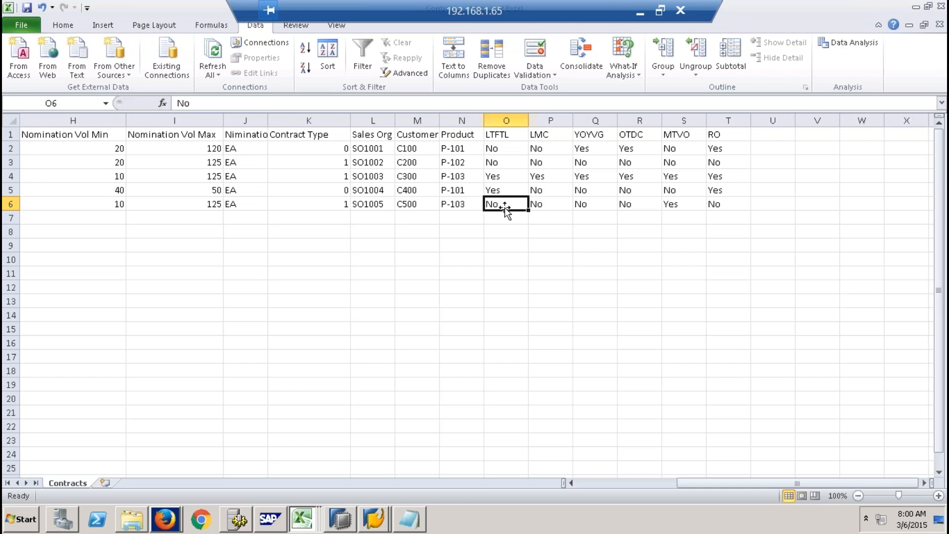
- Examine the LMC and YOYVG flags of all contracts, checking the LMC value of the SO1003 contract
{"action": "left_click", "coordinate": [551, 138]}
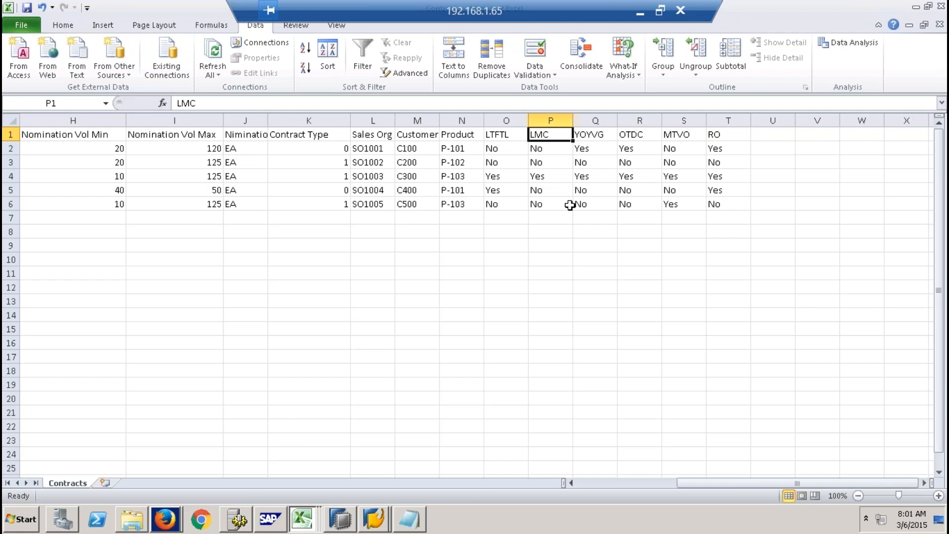
{"action": "left_click_drag", "start_coordinate": [549, 135], "coordinate": [552, 201]}
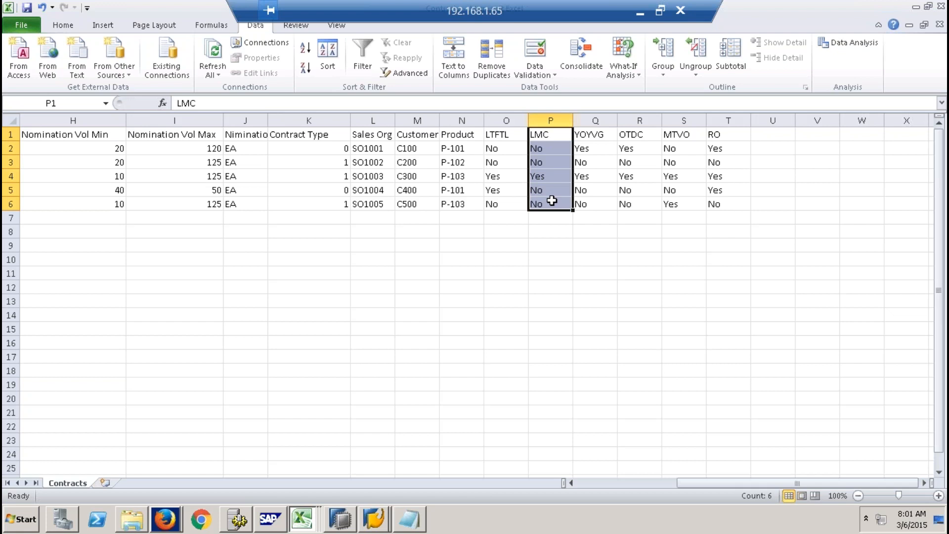
{"action": "left_click", "coordinate": [547, 176]}
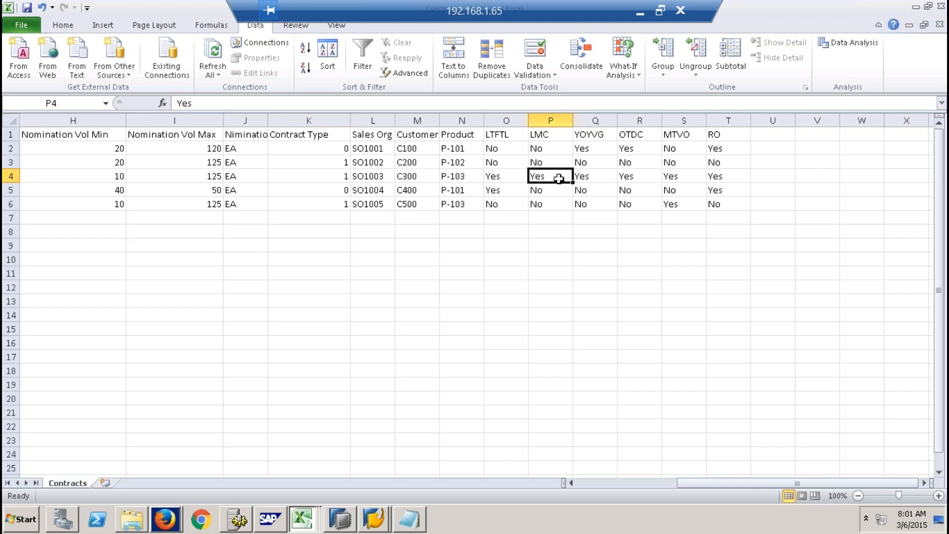
{"action": "left_click_drag", "start_coordinate": [598, 135], "coordinate": [599, 201]}
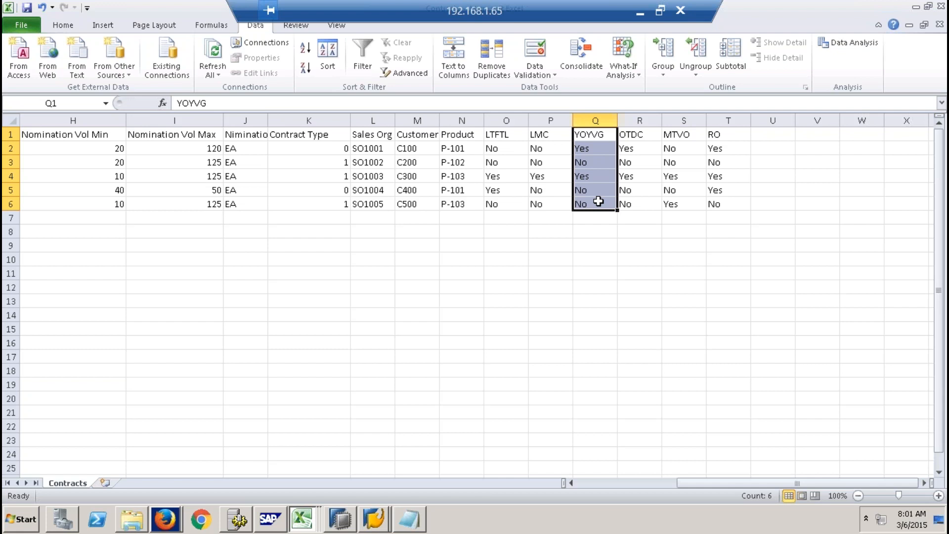
{"action": "left_click_drag", "start_coordinate": [596, 136], "coordinate": [599, 205]}
- Examine the OTDC, MTVO and RO flag values across all five contracts
{"action": "left_click_drag", "start_coordinate": [635, 131], "coordinate": [643, 199]}
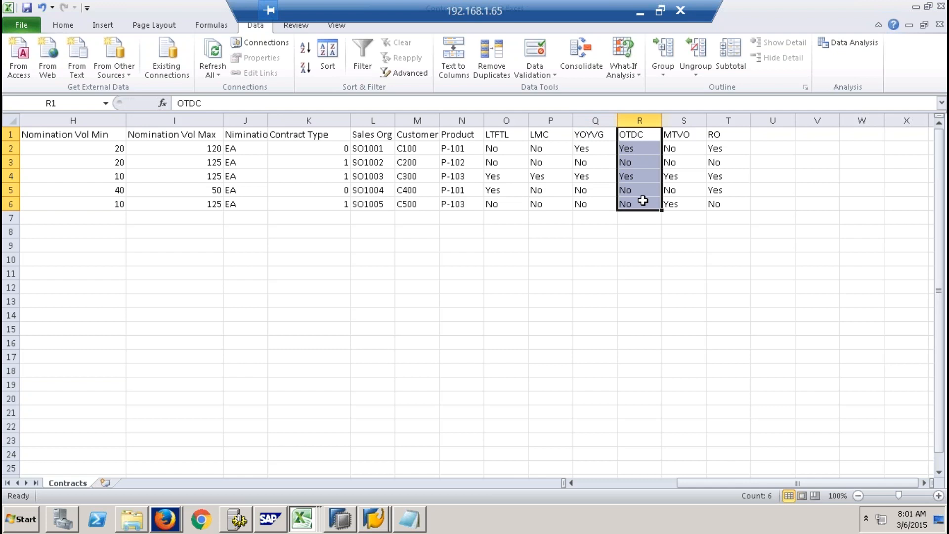
{"action": "left_click_drag", "start_coordinate": [687, 134], "coordinate": [689, 204]}
{"action": "left_click_drag", "start_coordinate": [640, 139], "coordinate": [644, 207]}
{"action": "left_click_drag", "start_coordinate": [688, 135], "coordinate": [689, 204]}
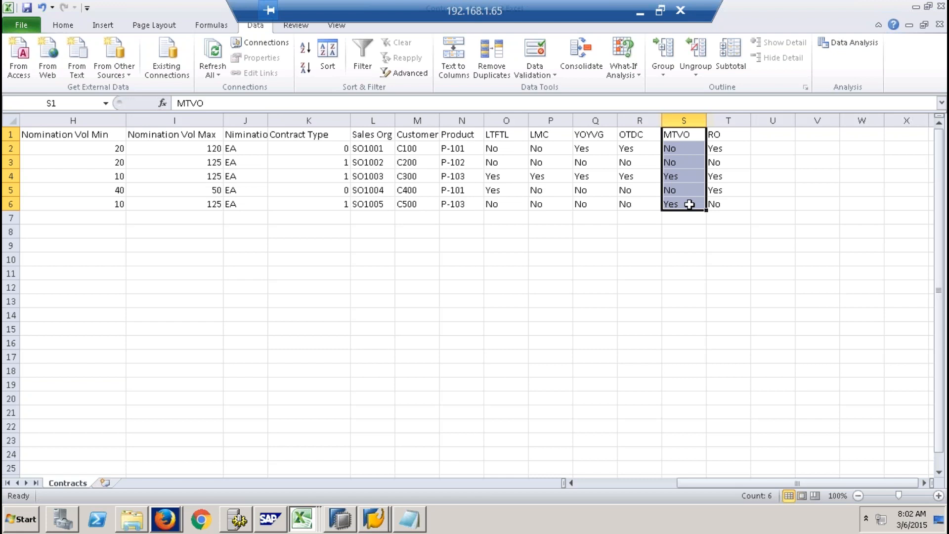
{"action": "left_click_drag", "start_coordinate": [682, 137], "coordinate": [682, 206]}
{"action": "left_click_drag", "start_coordinate": [721, 136], "coordinate": [728, 206]}
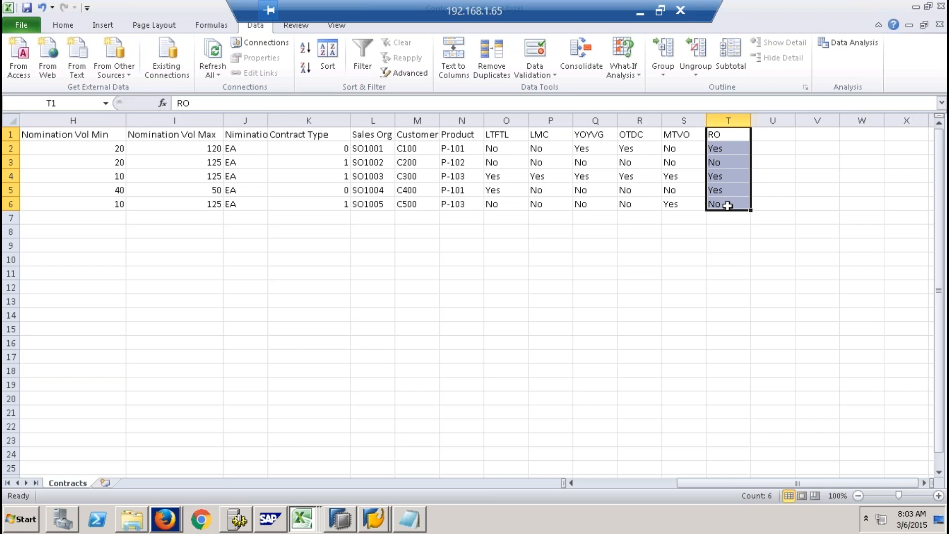
{"action": "left_click_drag", "start_coordinate": [725, 134], "coordinate": [730, 208]}
- Open the Nominations file from the Shell folder and keep it as the displayed workbook
{"action": "left_click", "coordinate": [134, 523]}
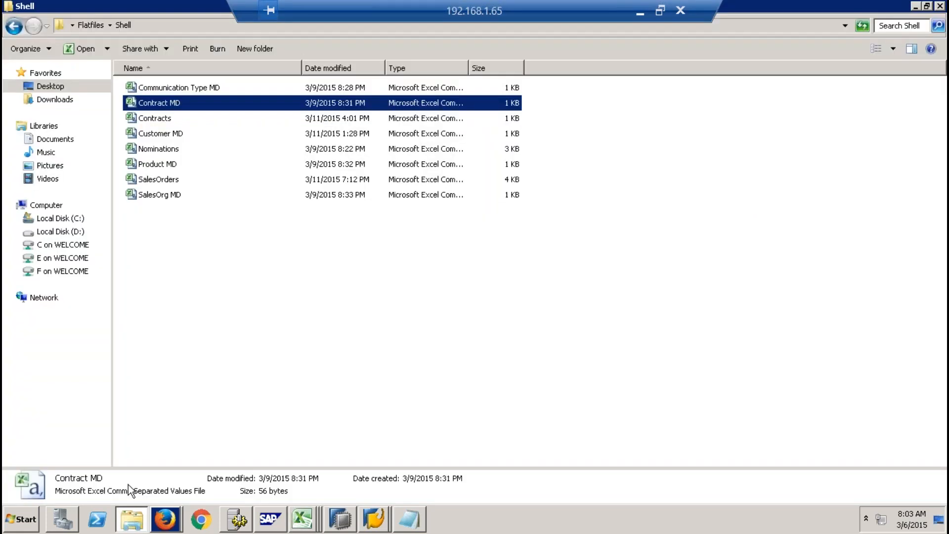
{"action": "double_click", "coordinate": [159, 148]}
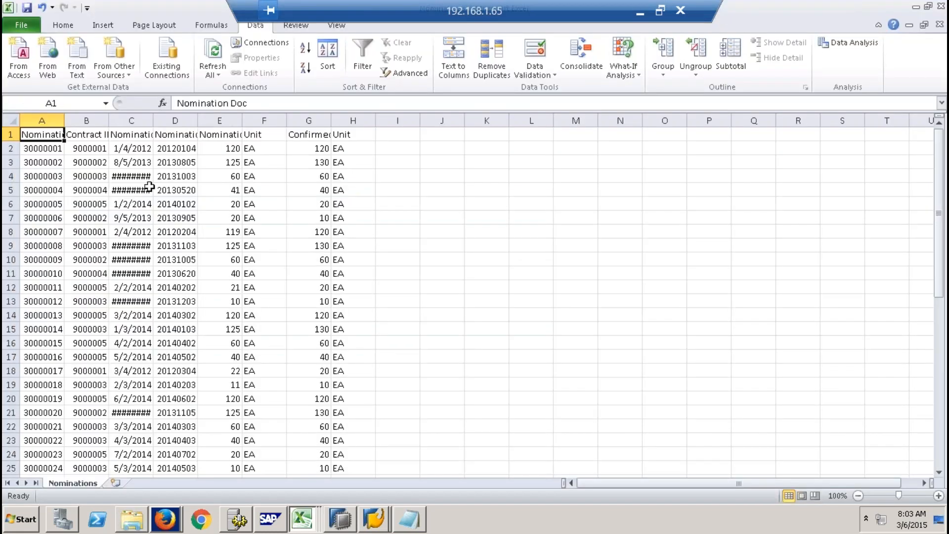
{"action": "left_click", "coordinate": [302, 523]}
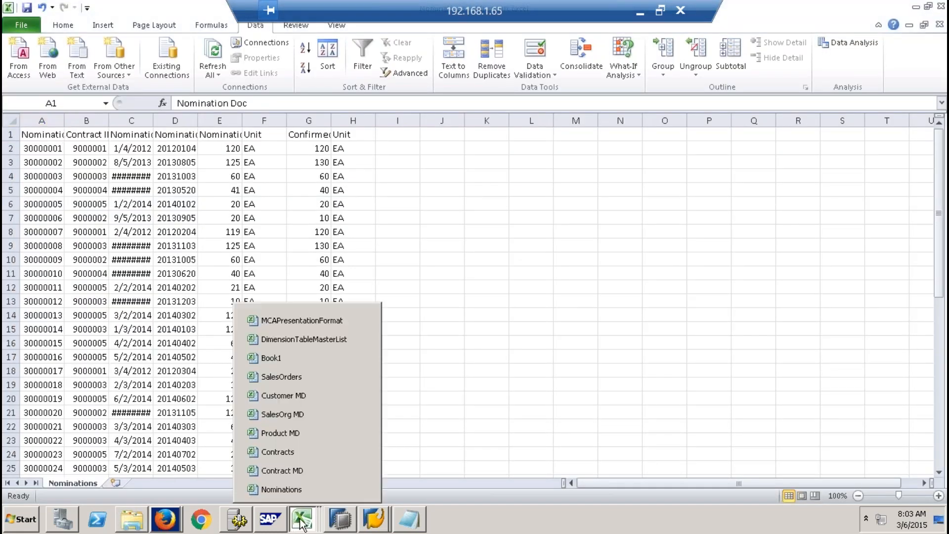
{"action": "left_click", "coordinate": [598, 326]}
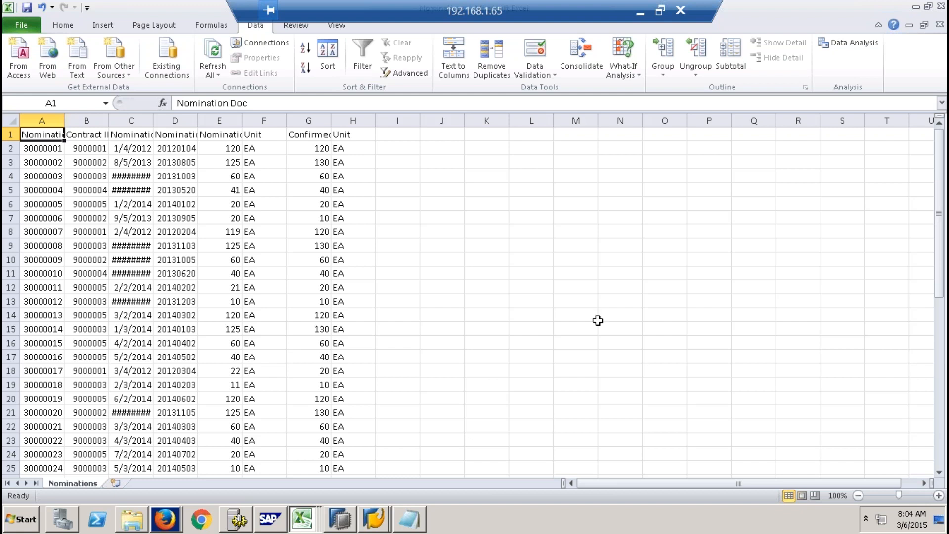
{"action": "left_click", "coordinate": [487, 259]}
- Bring up the pending Firefox Software Update message and dismiss it
{"action": "left_click", "coordinate": [175, 517]}
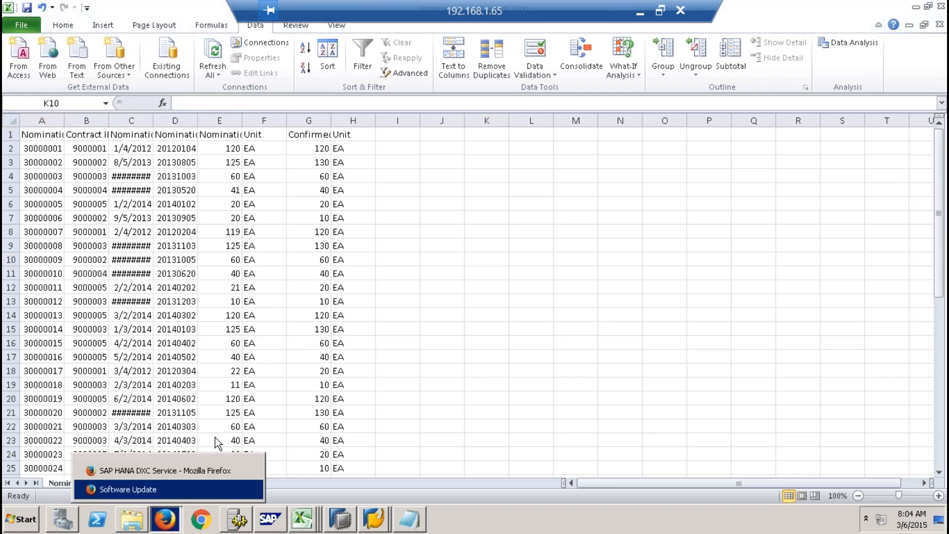
{"action": "left_click", "coordinate": [201, 491]}
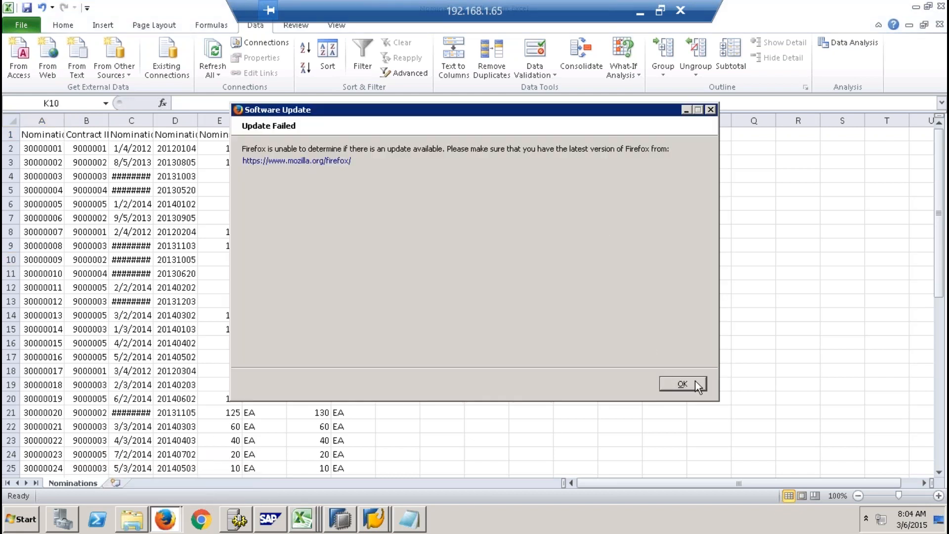
{"action": "left_click", "coordinate": [682, 383]}
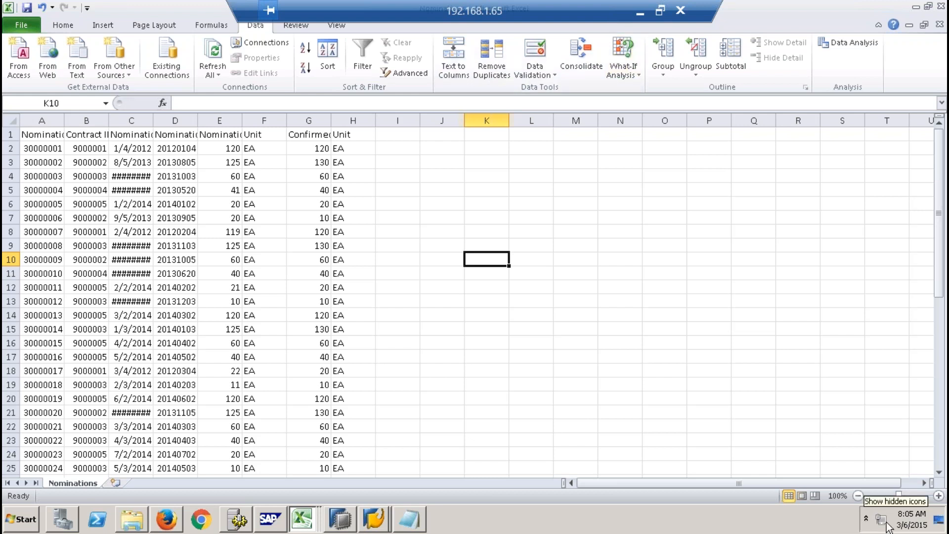
- Widen column C of the Nominations sheet so that all nomination dates can be read
{"action": "mouse_move", "coordinate": [911, 527]}
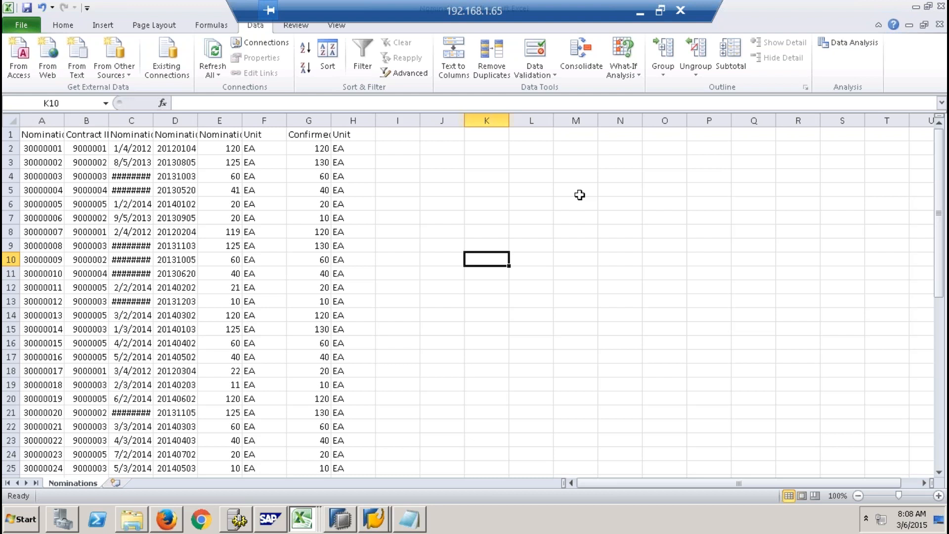
{"action": "left_click_drag", "start_coordinate": [153, 120], "coordinate": [164, 120]}
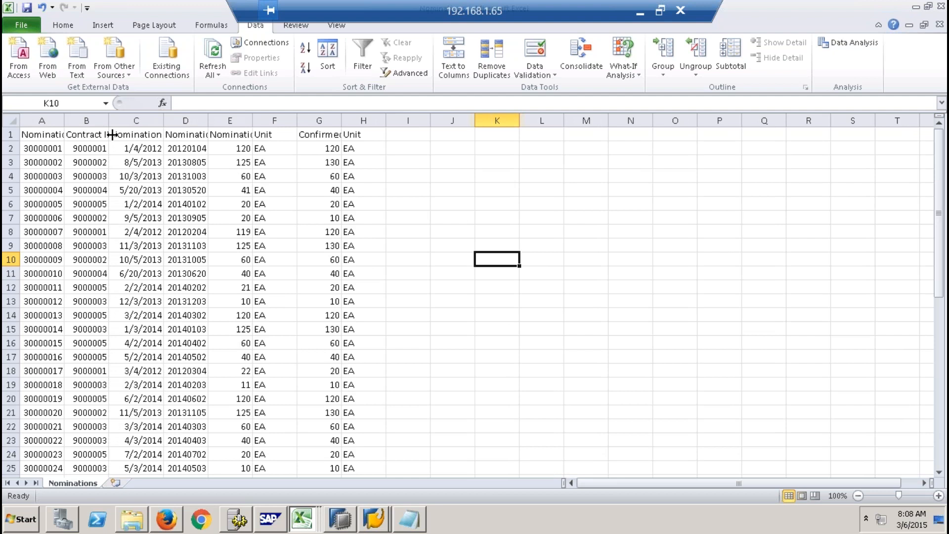
- Switch to SAP HANA Studio, view the SAP HANA Development perspective and return to the SAP HANA Modeler perspective
{"action": "left_click", "coordinate": [353, 522]}
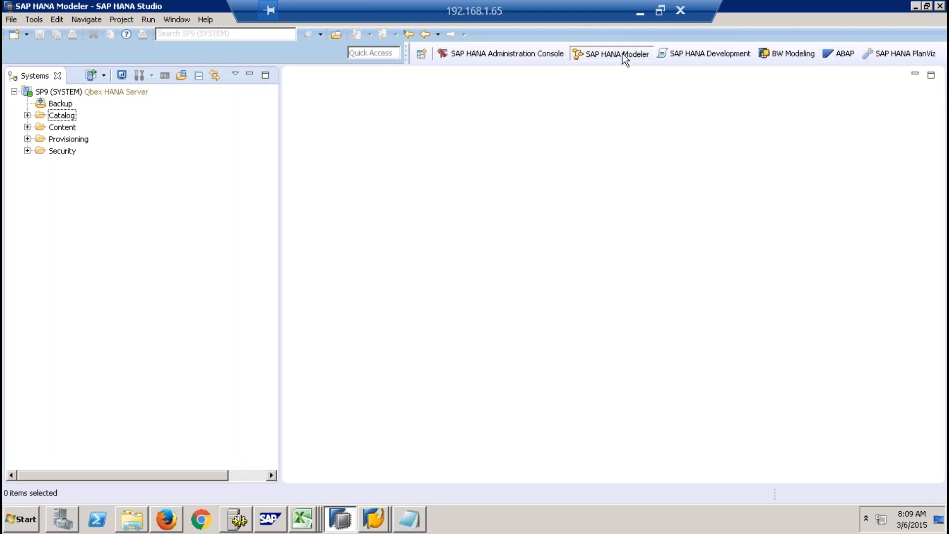
{"action": "left_click", "coordinate": [698, 54]}
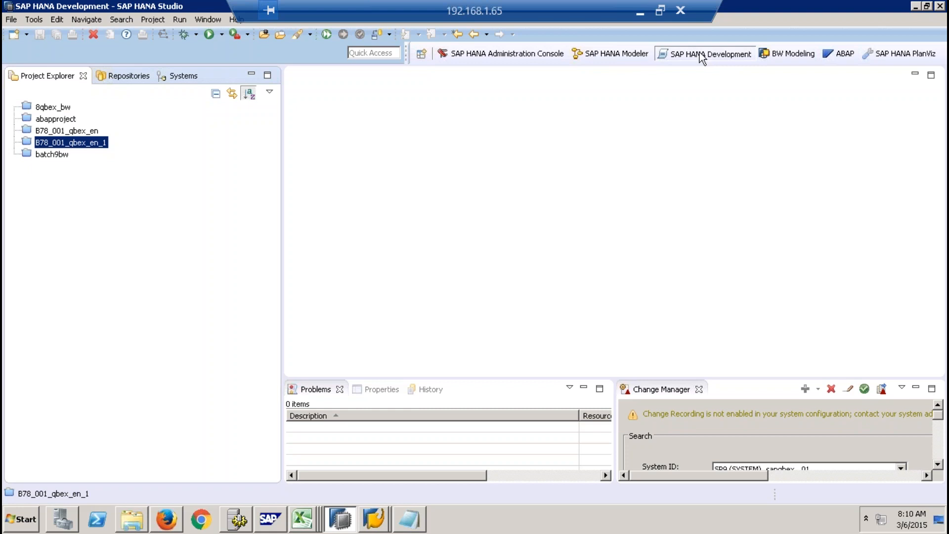
{"action": "left_click", "coordinate": [625, 52]}
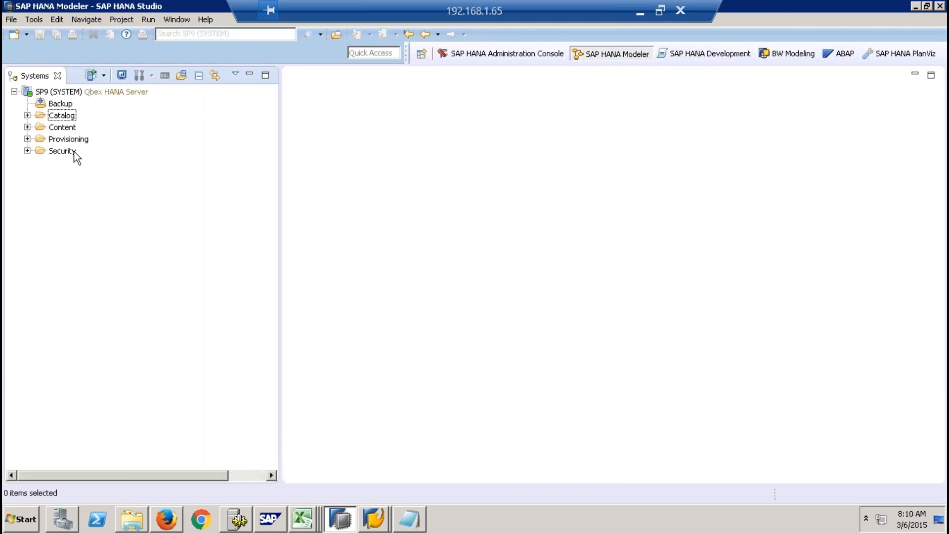
- Select the Catalog folder of system SP9 and open a SQL console for it
{"action": "left_click", "coordinate": [66, 129]}
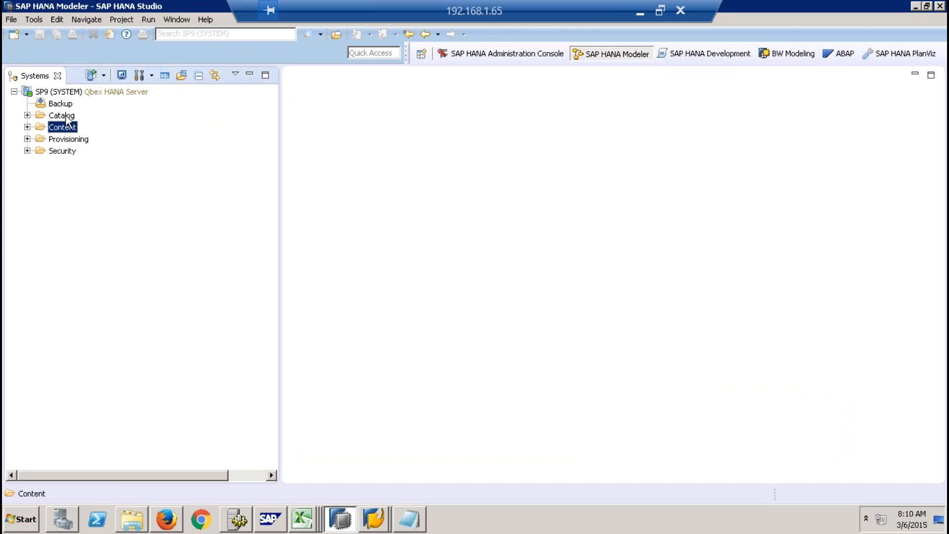
{"action": "left_click", "coordinate": [68, 118]}
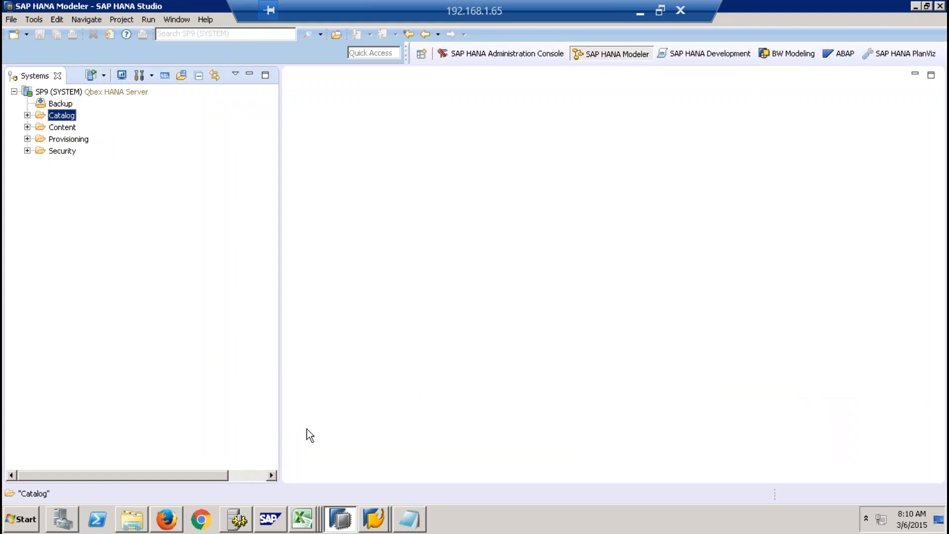
{"action": "left_click", "coordinate": [165, 76]}
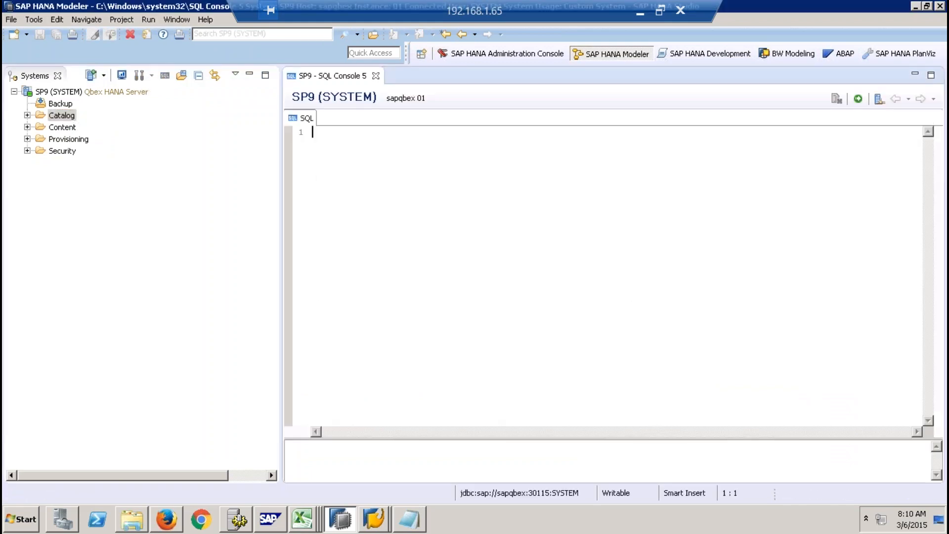
- Start a CREATE COLUMN TABLE statement for "8QBEX"."TESTDB" with an empty parenthesised block for the column definitions
{"action": "key", "text": "Return"}
{"action": "type", "text": "CREA"}
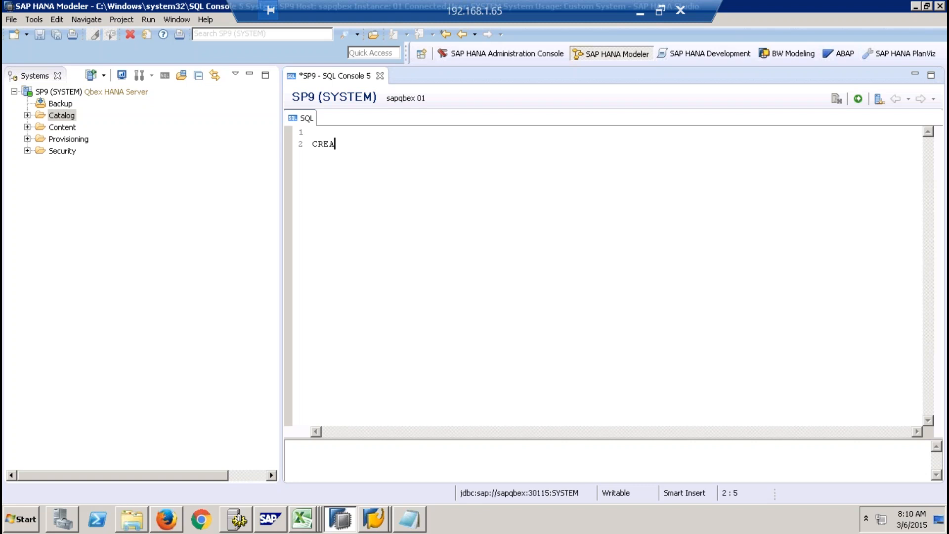
{"action": "type", "text": "TE COLUMN TABLE "}
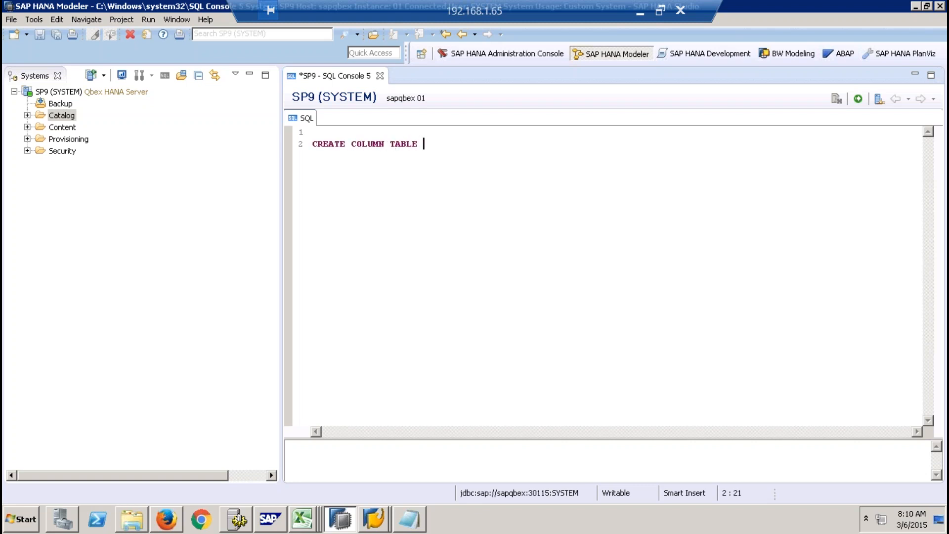
{"action": "type", "text": "\"QBEX8"}
{"action": "key", "text": "BackSpace"}
{"action": "key", "text": "BackSpace"}
{"action": "key", "text": "BackSpace"}
{"action": "key", "text": "BackSpace"}
{"action": "key", "text": "BackSpace"}
{"action": "type", "text": "8QBEX\".\"TESTDB\""}
{"action": "key", "text": "Return"}
{"action": "type", "text": "("}
{"action": "key", "text": "Return"}
{"action": "key", "text": "Return"}
{"action": "key", "text": "Return"}
{"action": "type", "text": ")"}
{"action": "key", "text": "Up"}
{"action": "key", "text": "Up"}
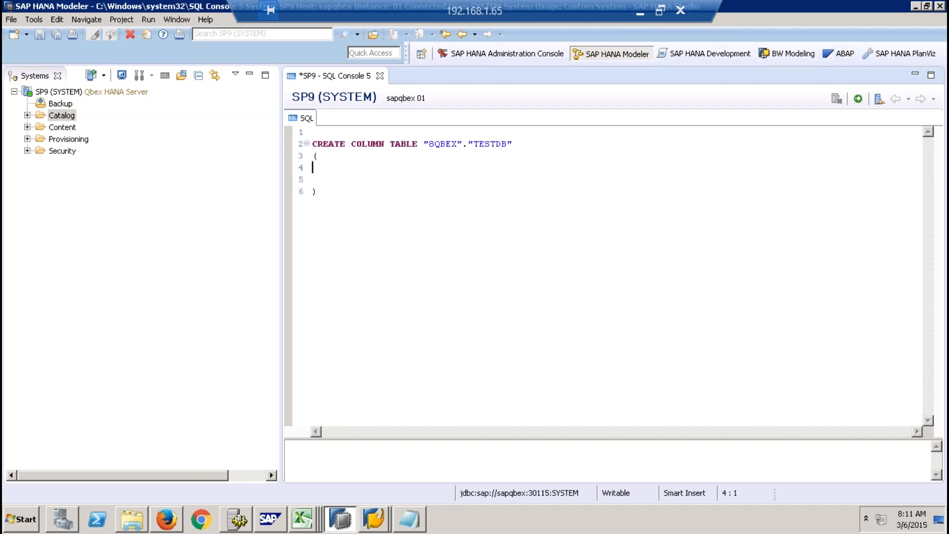
- Define the first column of the table as "EMPID" INTEGER PRIMARY KEY NOT NULL
{"action": "type", "text": "\"EMPID\" INTEGER PRIMARY KEY "}
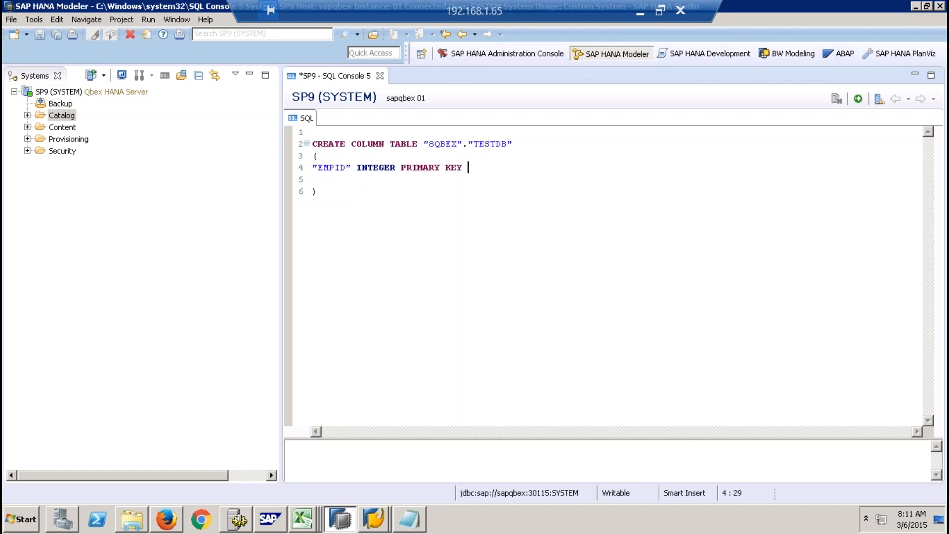
{"action": "type", "text": "NOT N ULL,"}
- Add a second column definition, "EMPNAME" VARCHAR(20), below the EMPID column
{"action": "key", "text": "Return"}
{"action": "type", "text": "\"EMPNAME\" VARCHAR(20)"}
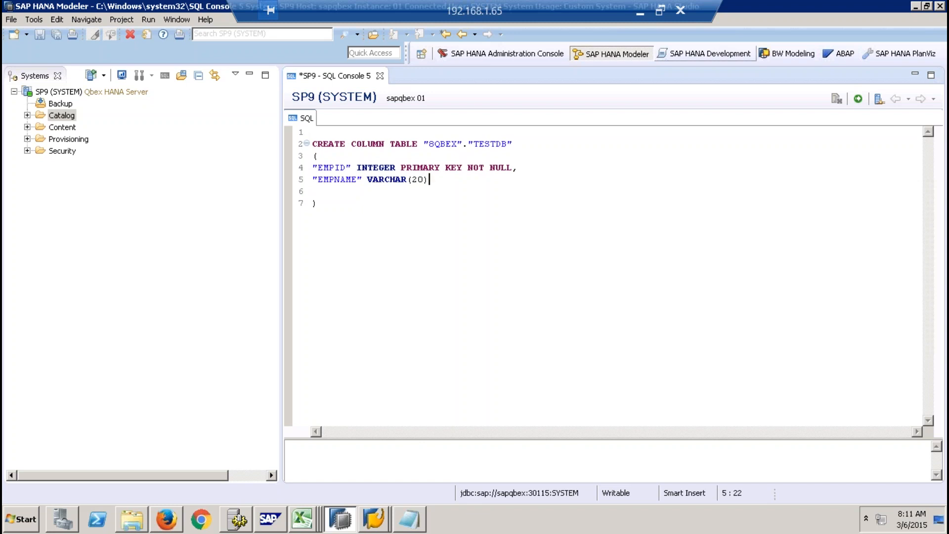
- Remove the blank line before the closing parenthesis and execute the complete CREATE COLUMN TABLE statement
{"action": "left_click", "coordinate": [359, 194]}
{"action": "left_click_drag", "start_coordinate": [330, 196], "coordinate": [313, 143]}
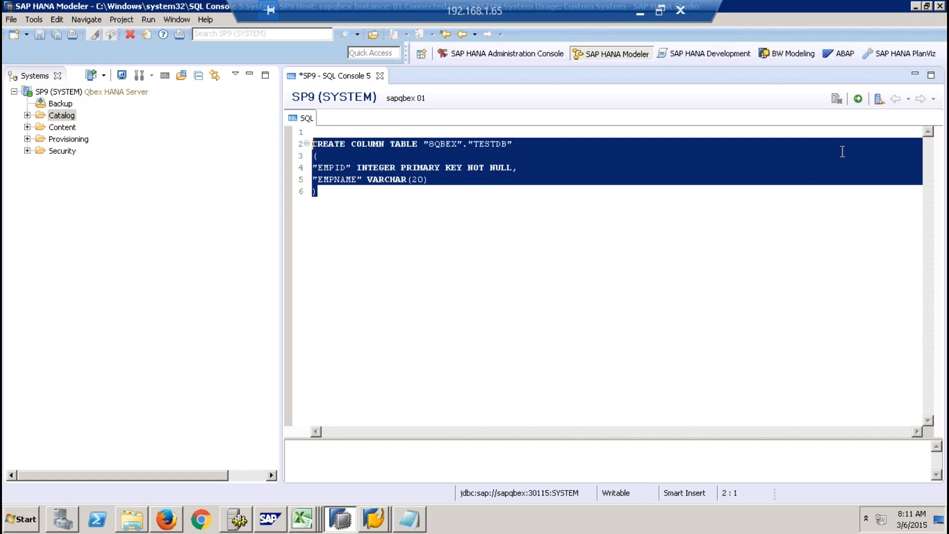
{"action": "left_click", "coordinate": [857, 99]}
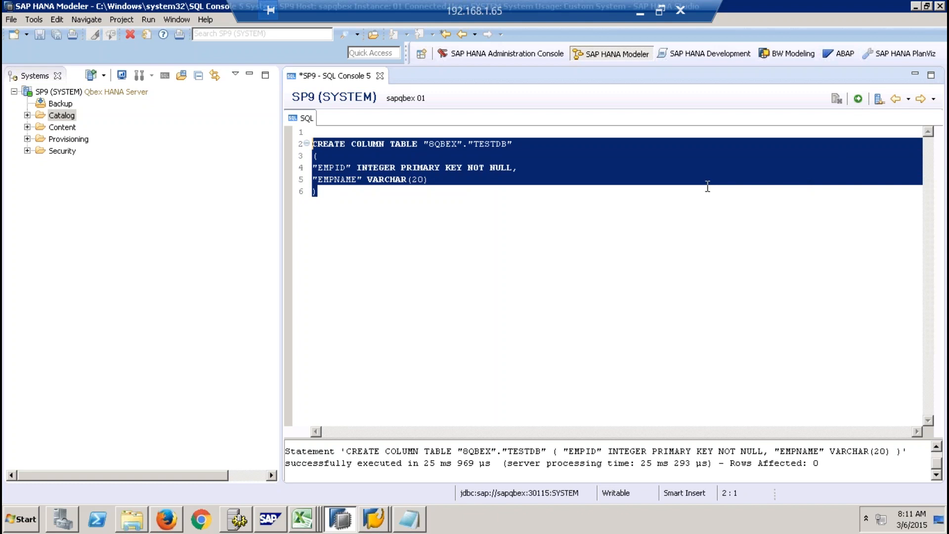
- Clear the executed statement and close the SQL console without saving its changes
{"action": "key", "text": "Delete"}
{"action": "left_click", "coordinate": [380, 76]}
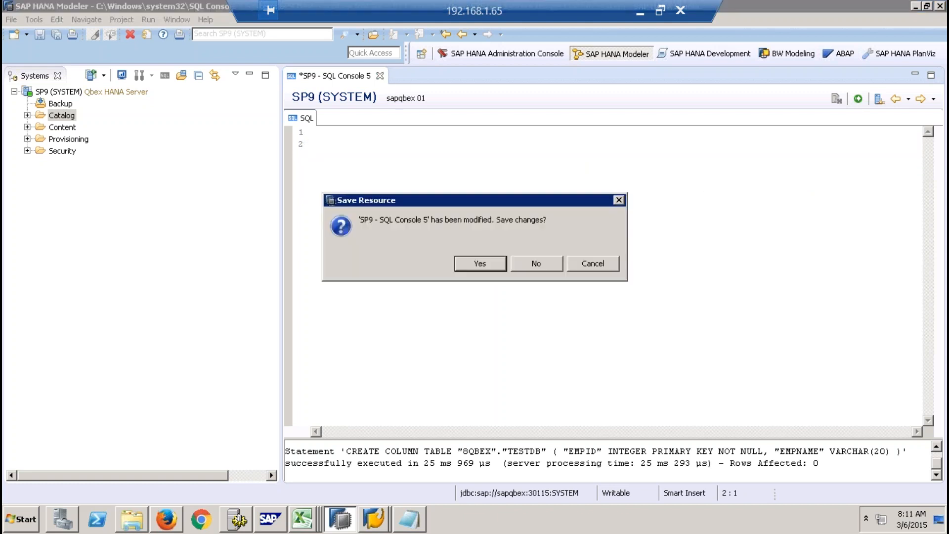
{"action": "left_click", "coordinate": [529, 269]}
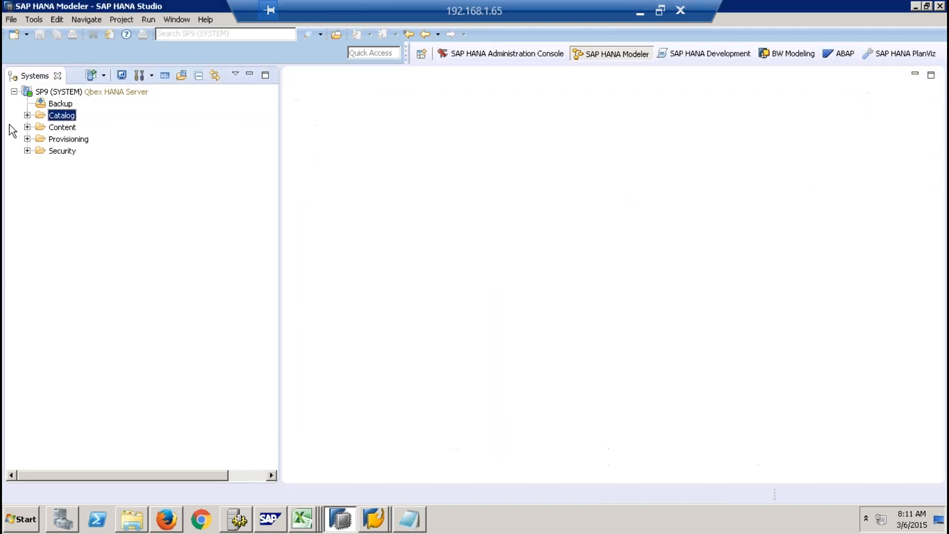
- Find table TESTDB under schema 8QBEX in the Catalog, view its definition and close it again
{"action": "left_click", "coordinate": [27, 116]}
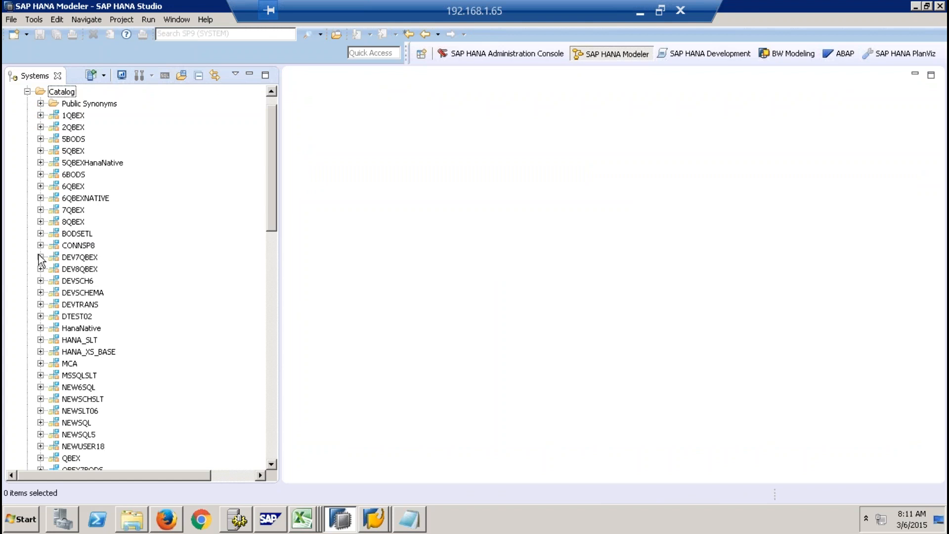
{"action": "left_click", "coordinate": [40, 222]}
{"action": "left_click", "coordinate": [54, 328]}
{"action": "left_click_drag", "start_coordinate": [270, 138], "coordinate": [258, 260]}
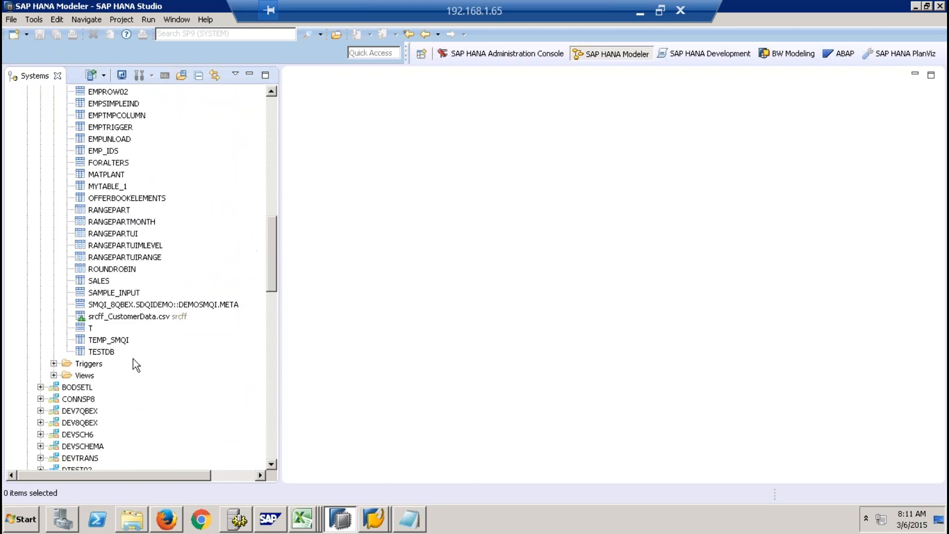
{"action": "left_click", "coordinate": [106, 352]}
{"action": "right_click", "coordinate": [106, 353]}
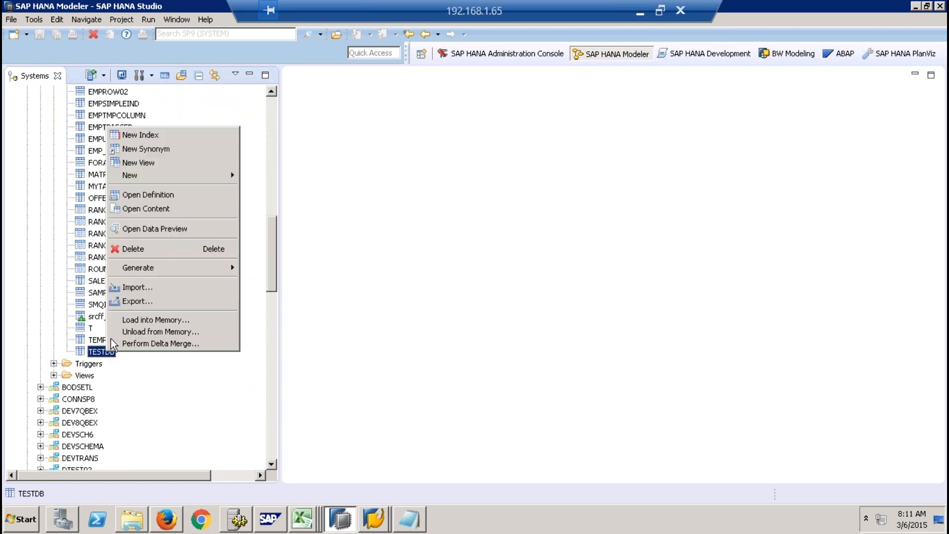
{"action": "left_click", "coordinate": [148, 196]}
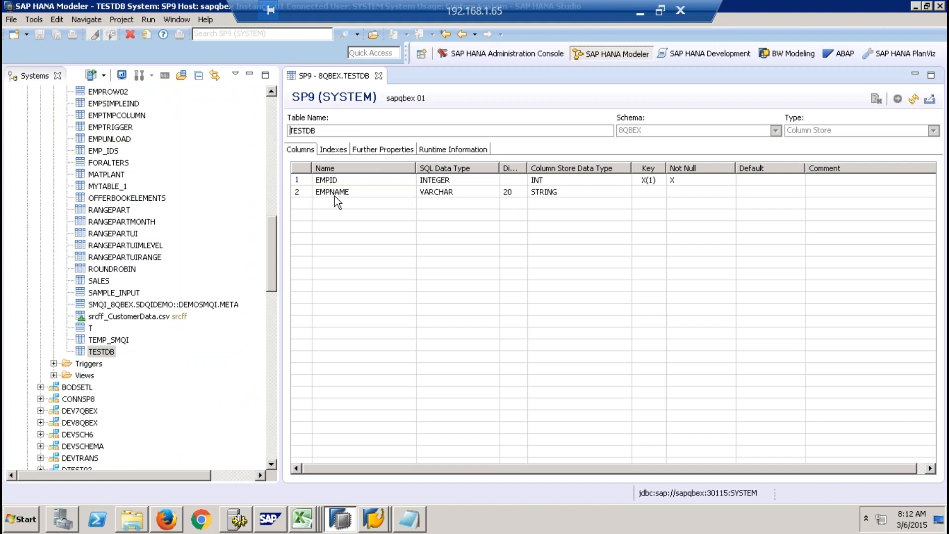
{"action": "left_click", "coordinate": [379, 75]}
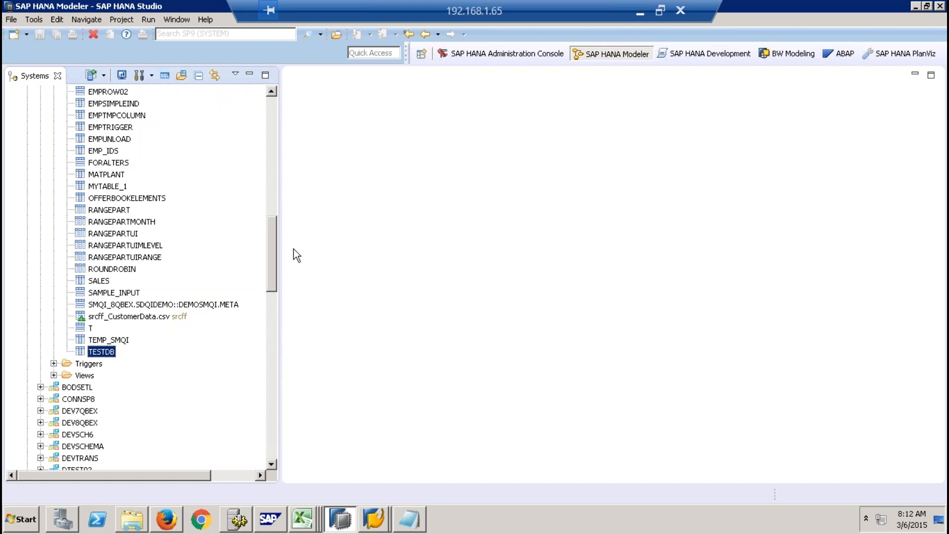
- In the SAP HANA Development perspective, create an XS project named AFSDSFG without sharing it in the SAP repository
{"action": "left_click", "coordinate": [726, 55]}
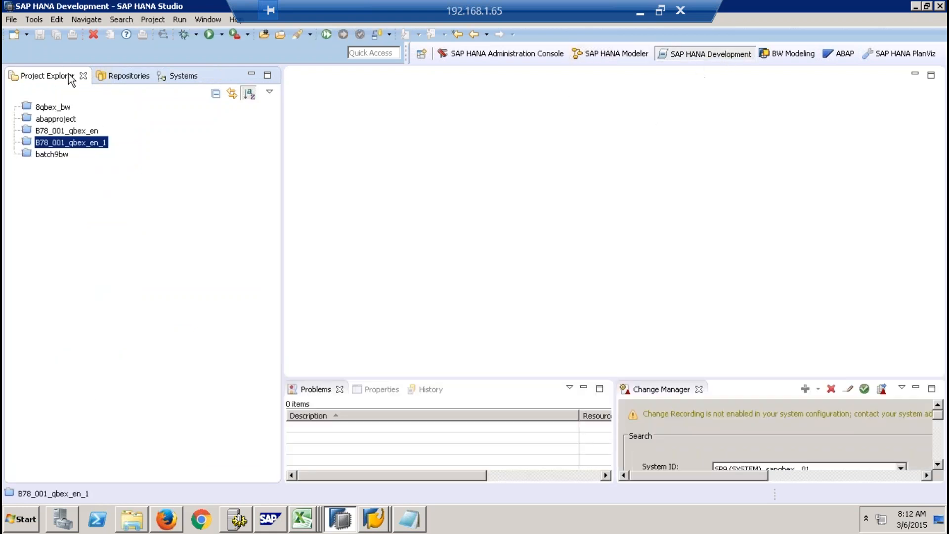
{"action": "left_click", "coordinate": [27, 35]}
{"action": "left_click", "coordinate": [39, 54]}
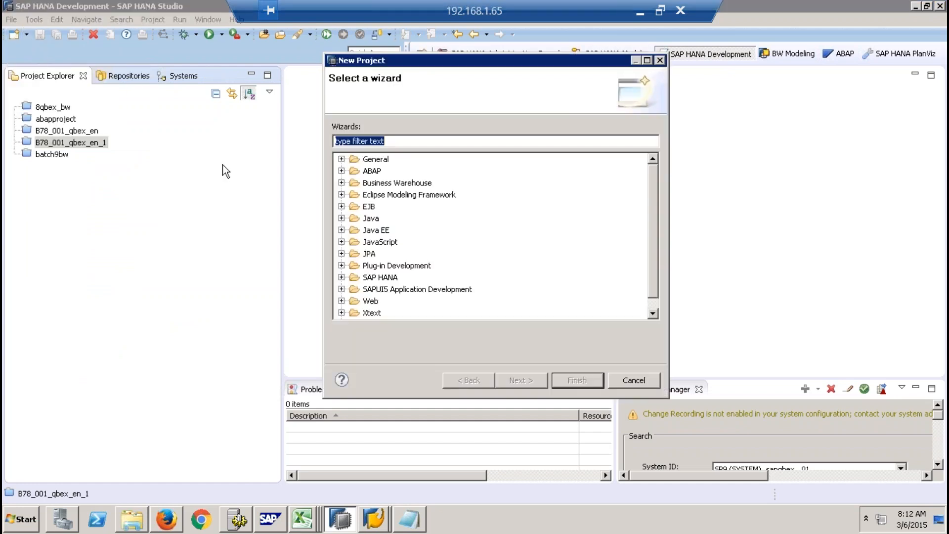
{"action": "left_click", "coordinate": [341, 277]}
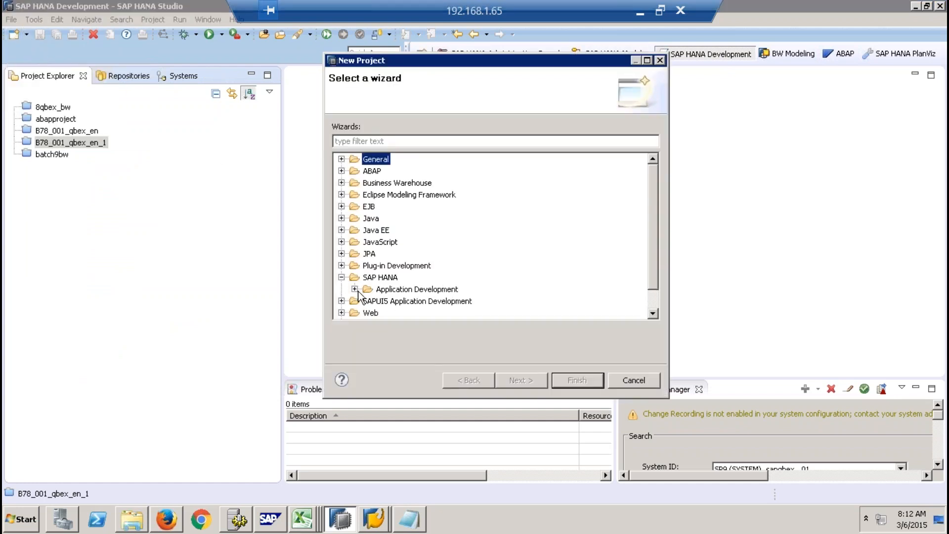
{"action": "left_click", "coordinate": [354, 288]}
{"action": "left_click", "coordinate": [406, 301]}
{"action": "left_click", "coordinate": [518, 382]}
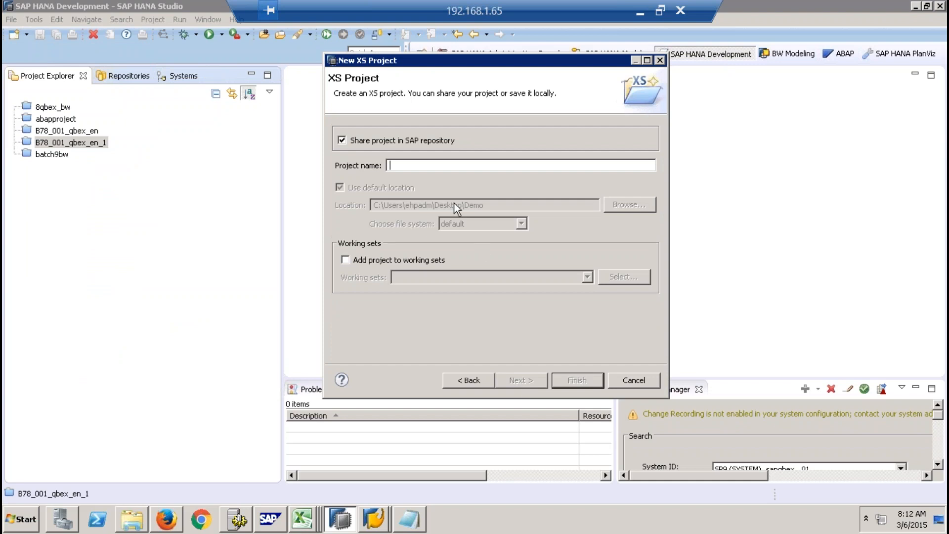
{"action": "left_click", "coordinate": [389, 142]}
{"action": "left_click", "coordinate": [408, 164]}
{"action": "type", "text": "AFSDSFG"}
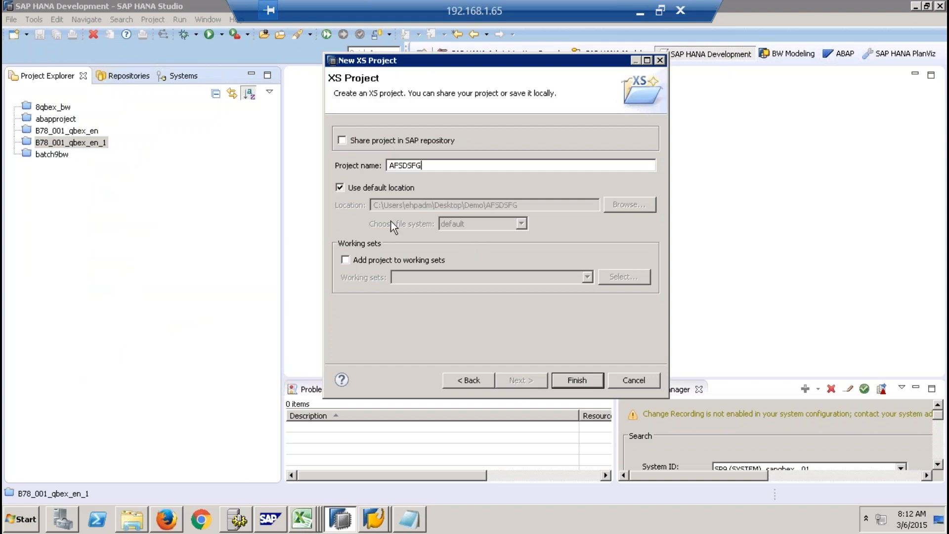
{"action": "left_click", "coordinate": [560, 381]}
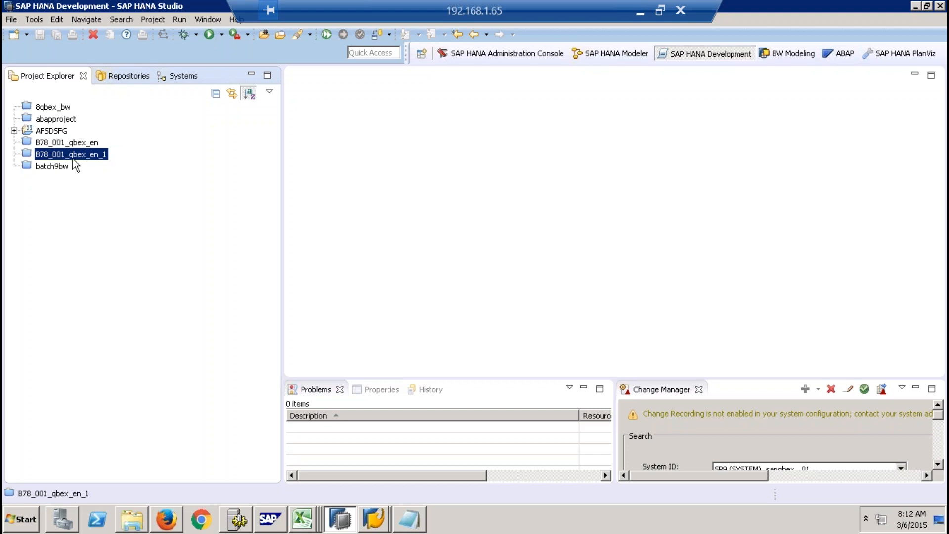
- Create a database table file named TESTDB01.hdbtable in project AFSDSFG using the Basic template
{"action": "left_click", "coordinate": [51, 130]}
{"action": "left_click", "coordinate": [14, 130]}
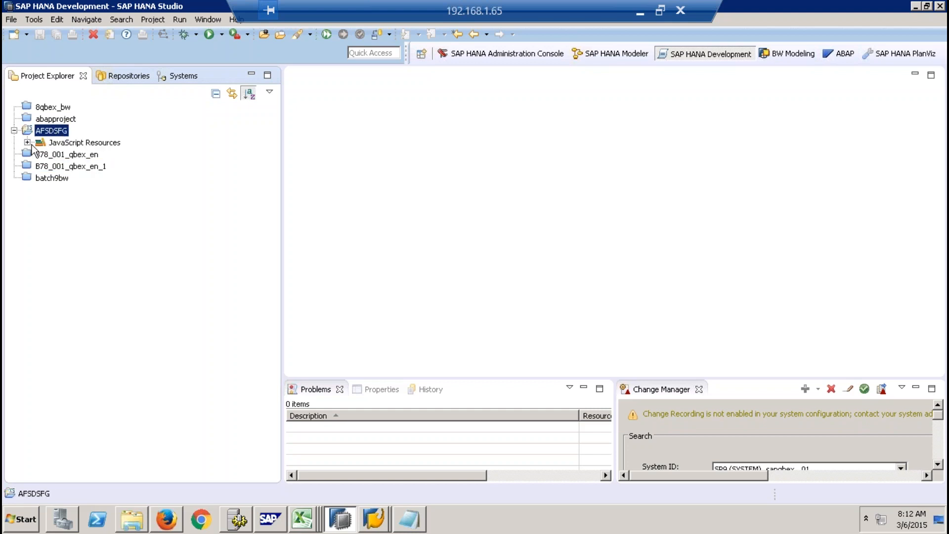
{"action": "right_click", "coordinate": [58, 132]}
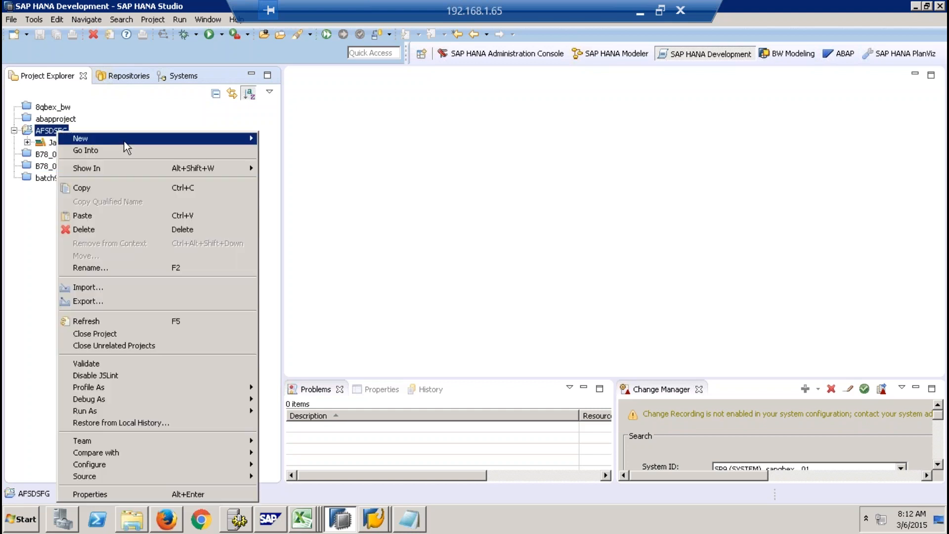
{"action": "mouse_move", "coordinate": [242, 139]}
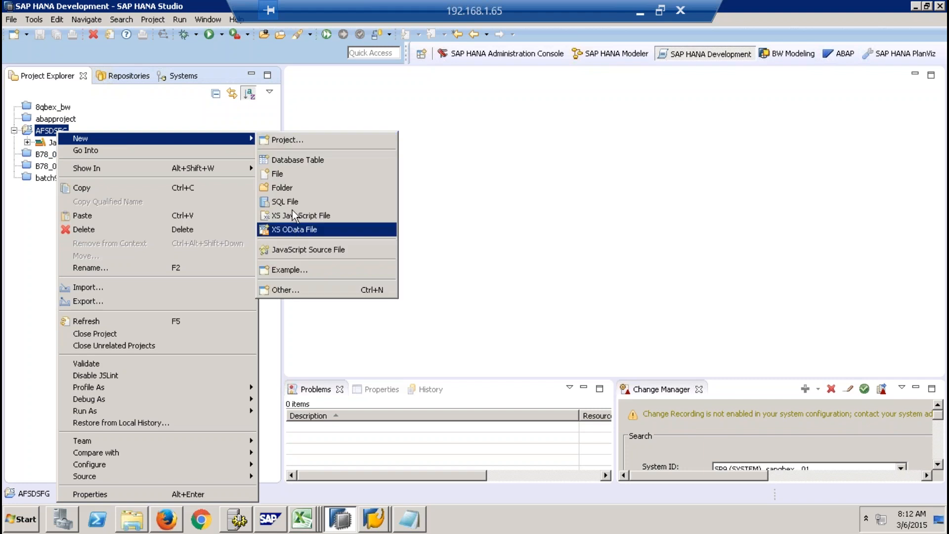
{"action": "left_click", "coordinate": [283, 291]}
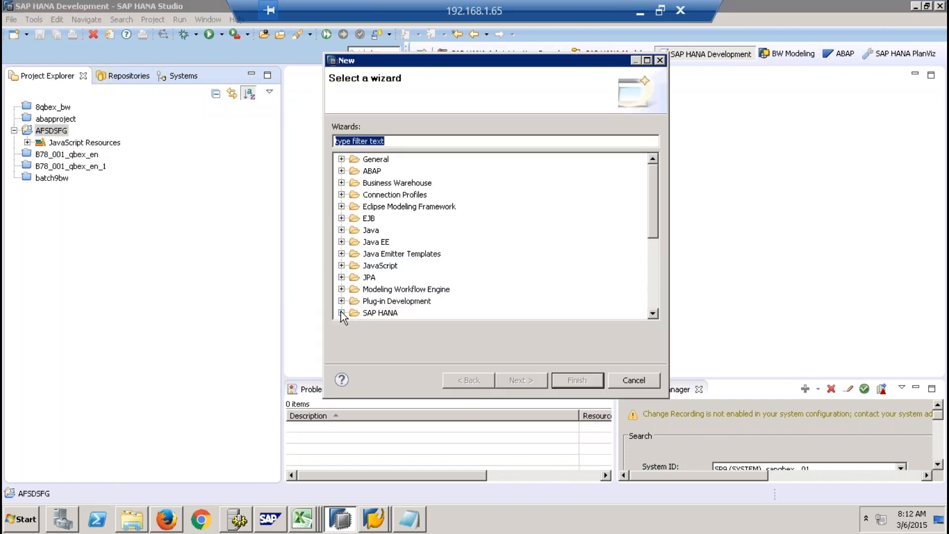
{"action": "left_click", "coordinate": [341, 313]}
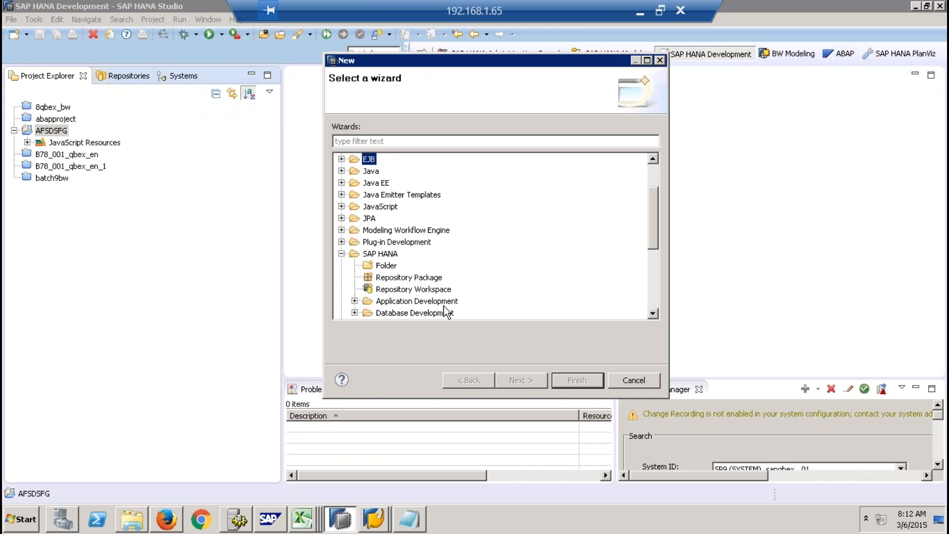
{"action": "left_click", "coordinate": [354, 312]}
{"action": "left_click", "coordinate": [430, 173]}
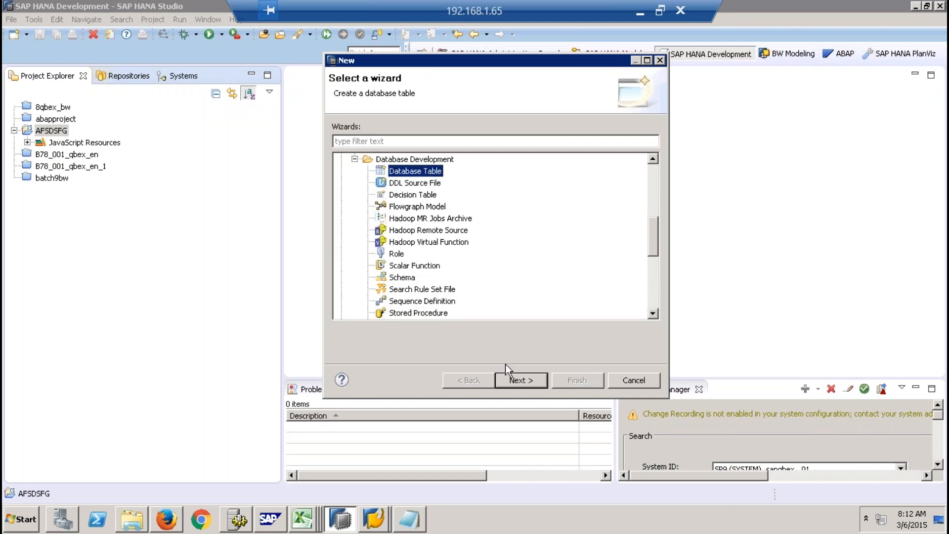
{"action": "left_click", "coordinate": [514, 379]}
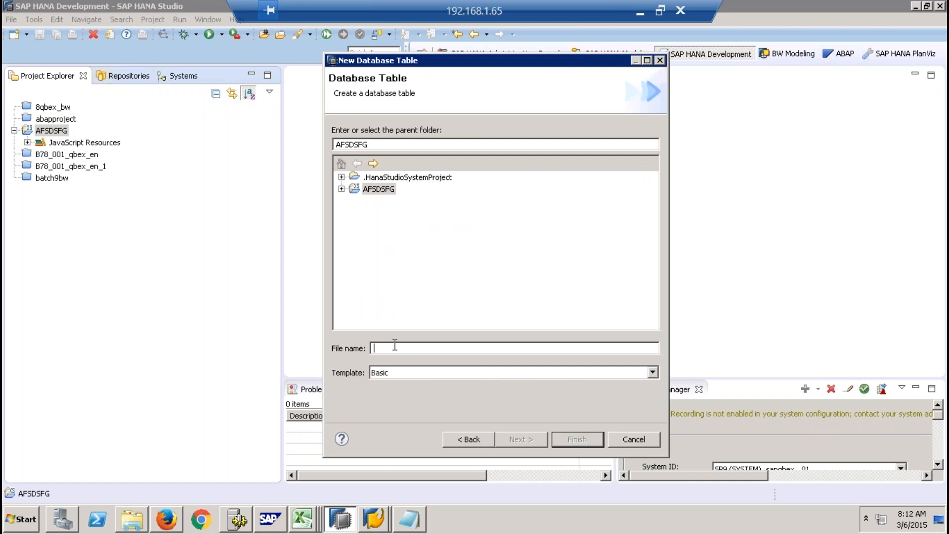
{"action": "type", "text": "TESTDB01"}
{"action": "left_click", "coordinate": [457, 374]}
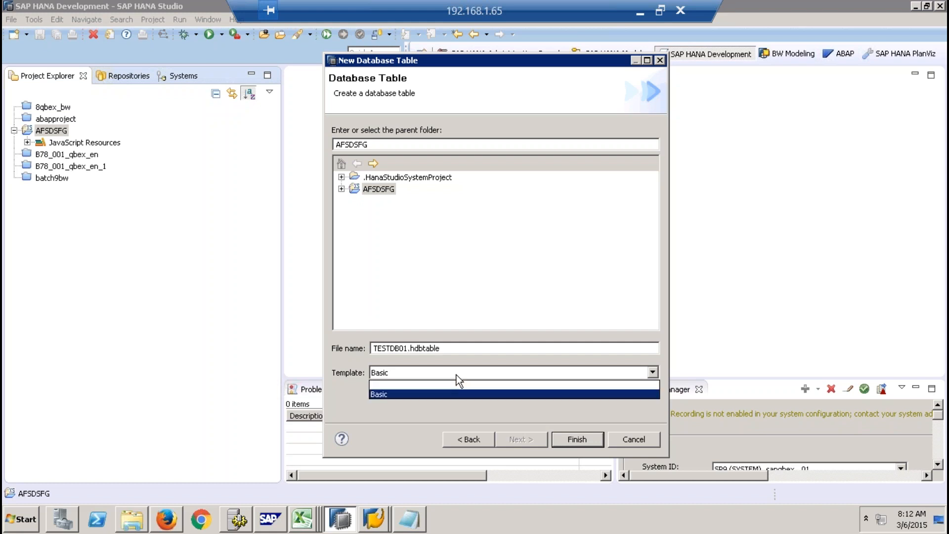
{"action": "left_click", "coordinate": [503, 302]}
{"action": "left_click", "coordinate": [558, 439]}
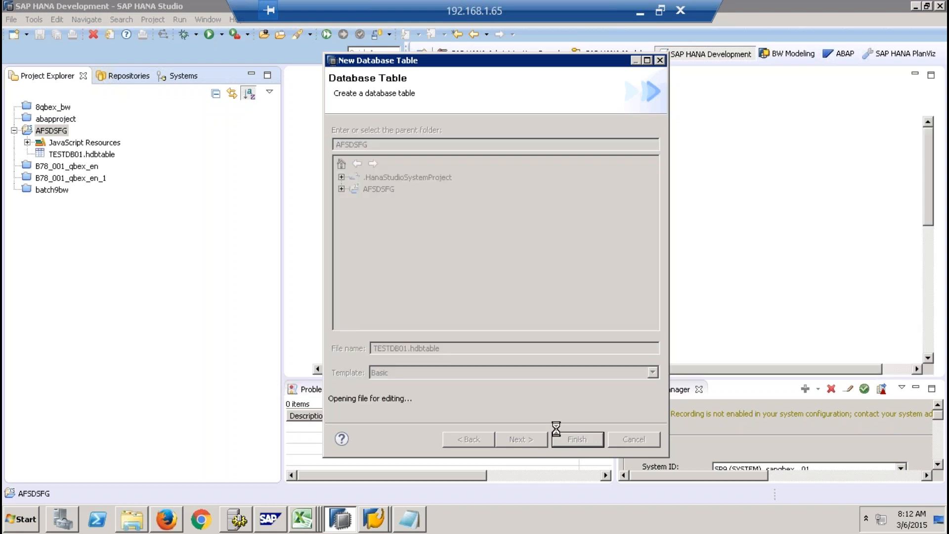
- Minimize the Project Explorer and close the Problems, Properties, Change Manager and History views to enlarge the editor
{"action": "left_click", "coordinate": [252, 75]}
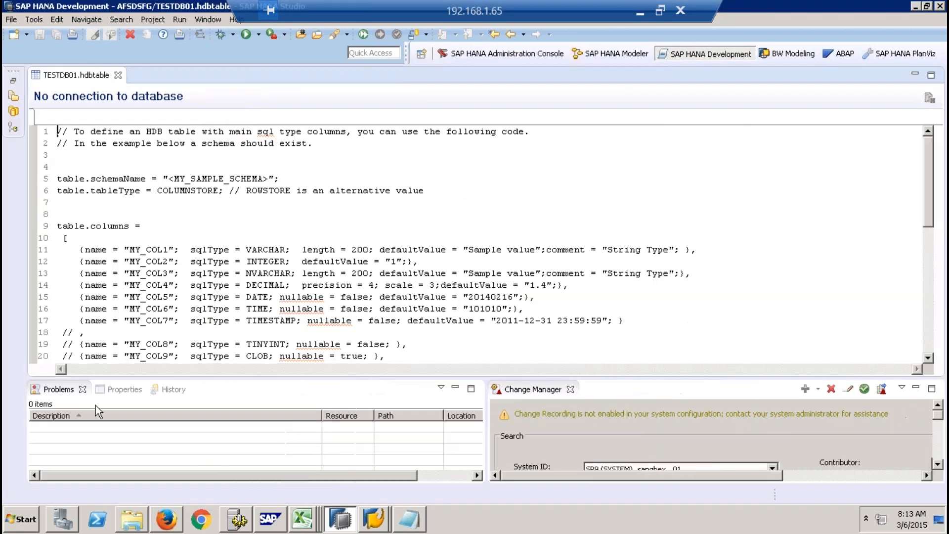
{"action": "left_click", "coordinate": [83, 390]}
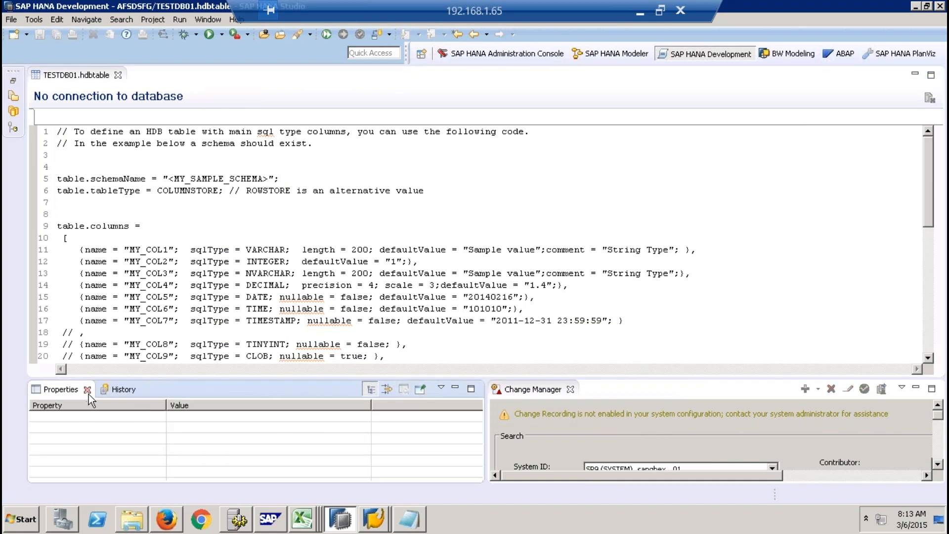
{"action": "left_click", "coordinate": [88, 390]}
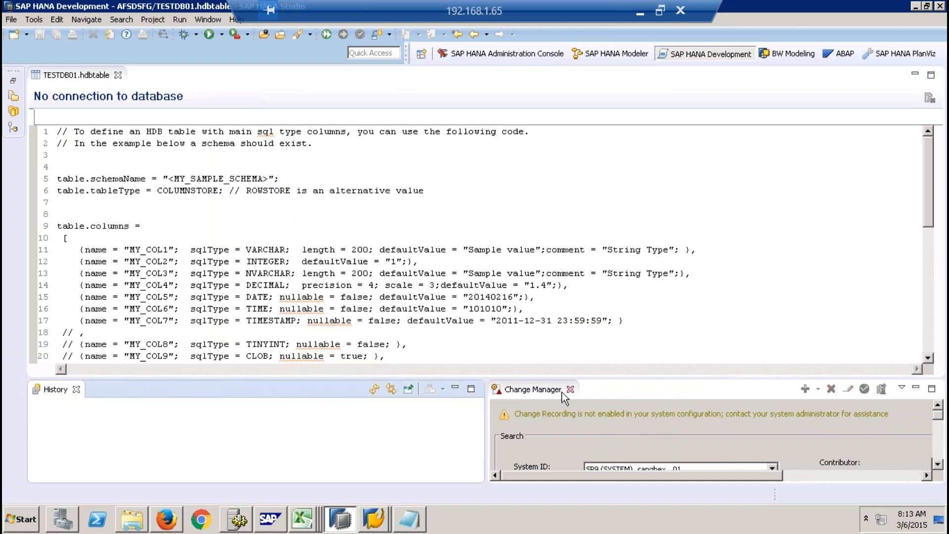
{"action": "left_click", "coordinate": [570, 389]}
{"action": "left_click", "coordinate": [77, 390]}
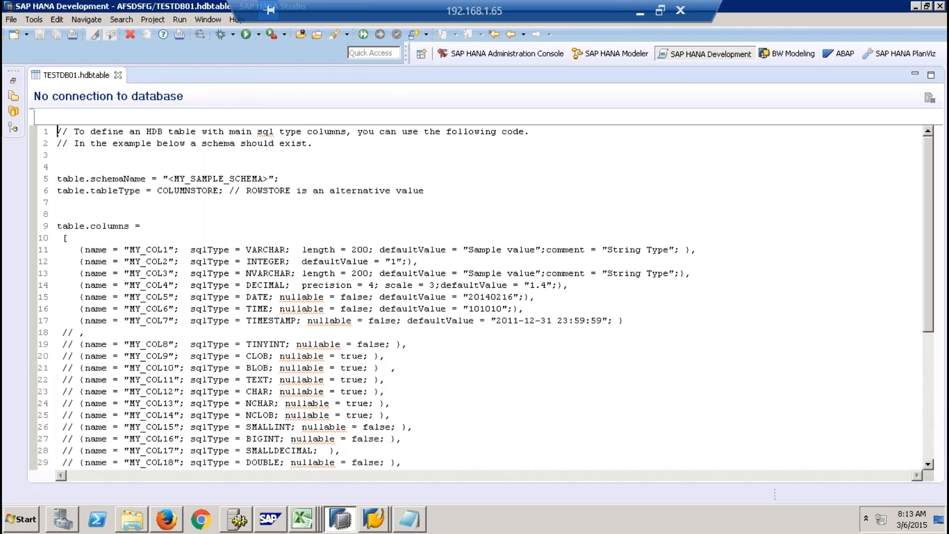
- Replace the sample schema name in TESTDB01.hdbtable with 8QBEX
{"action": "left_click_drag", "start_coordinate": [271, 178], "coordinate": [168, 179]}
{"action": "type", "text": "8QBEX"}
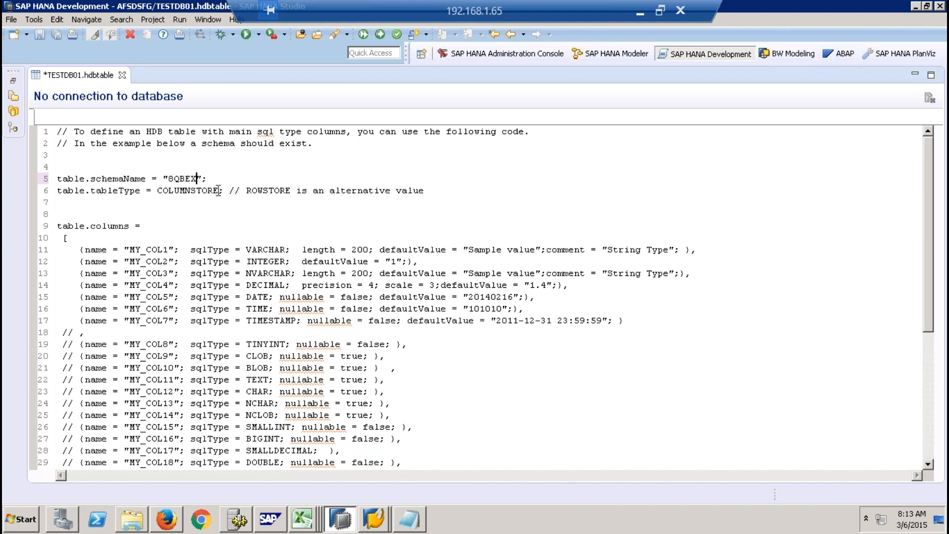
- Delete the sample column definitions MY_COL3 through MY_COL24 in TESTDB01.hdbtable, including the trailing comma after MY_COL2
{"action": "left_click_drag", "start_coordinate": [73, 275], "coordinate": [399, 361]}
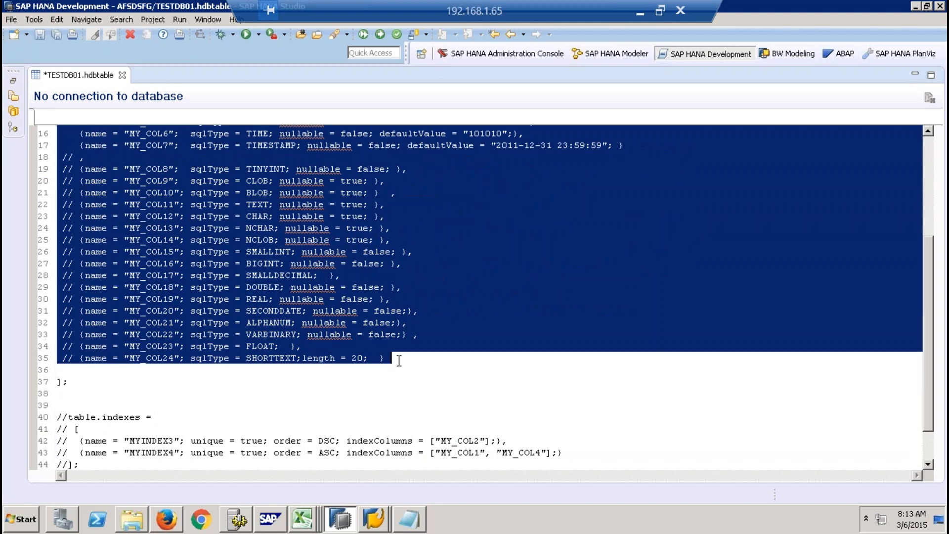
{"action": "key", "text": "Delete"}
{"action": "left_click", "coordinate": [420, 262]}
{"action": "key", "text": "BackSpace"}
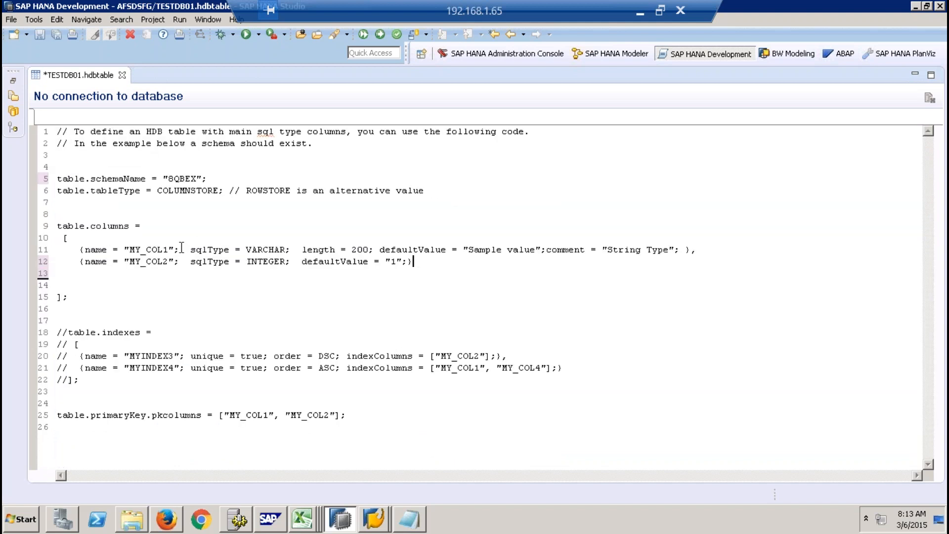
- Remove MY_COL1 from the primary key columns and delete the commented-out table.indexes block
{"action": "left_click_drag", "start_coordinate": [168, 251], "coordinate": [129, 251]}
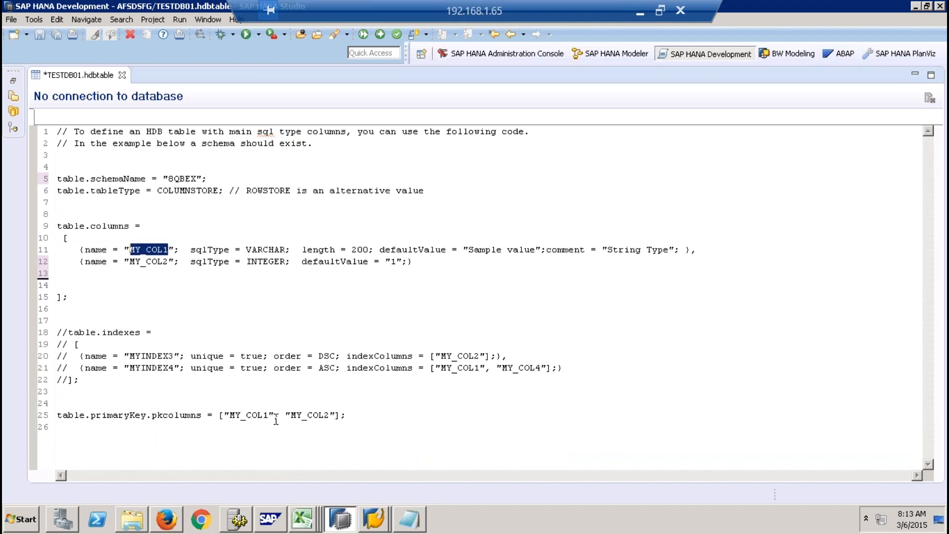
{"action": "left_click_drag", "start_coordinate": [278, 415], "coordinate": [226, 418]}
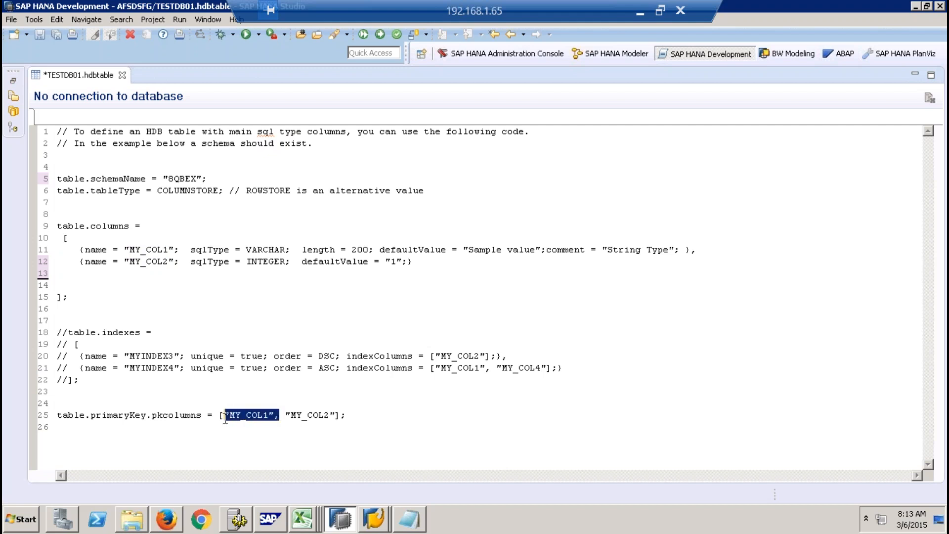
{"action": "key", "text": "BackSpace"}
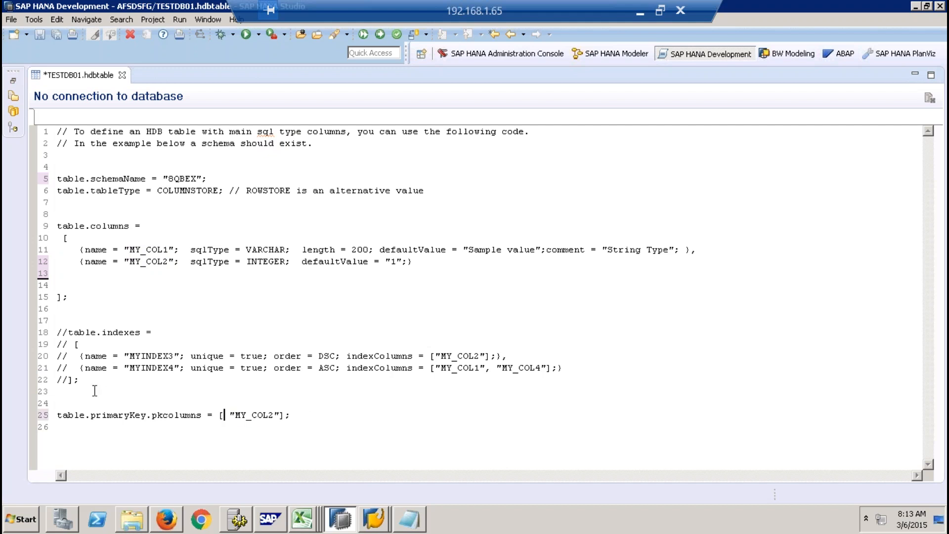
{"action": "left_click_drag", "start_coordinate": [101, 381], "coordinate": [35, 326]}
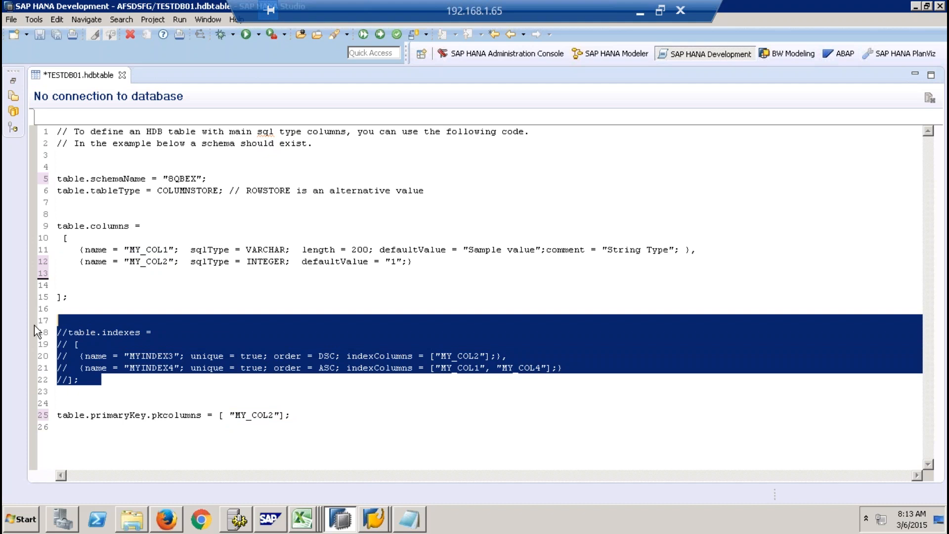
{"action": "key", "text": "BackSpace"}
{"action": "key", "text": "BackSpace"}
{"action": "left_click", "coordinate": [371, 367]}
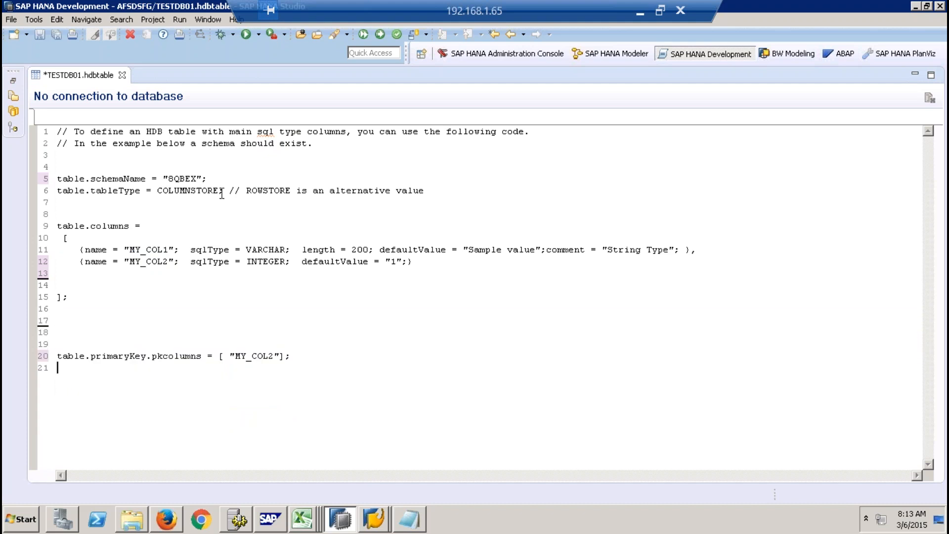
{"action": "left_click", "coordinate": [262, 317]}
- Restore the Project Explorer and start sharing project AFSDSFG to the SAP HANA repository
{"action": "left_click", "coordinate": [15, 82]}
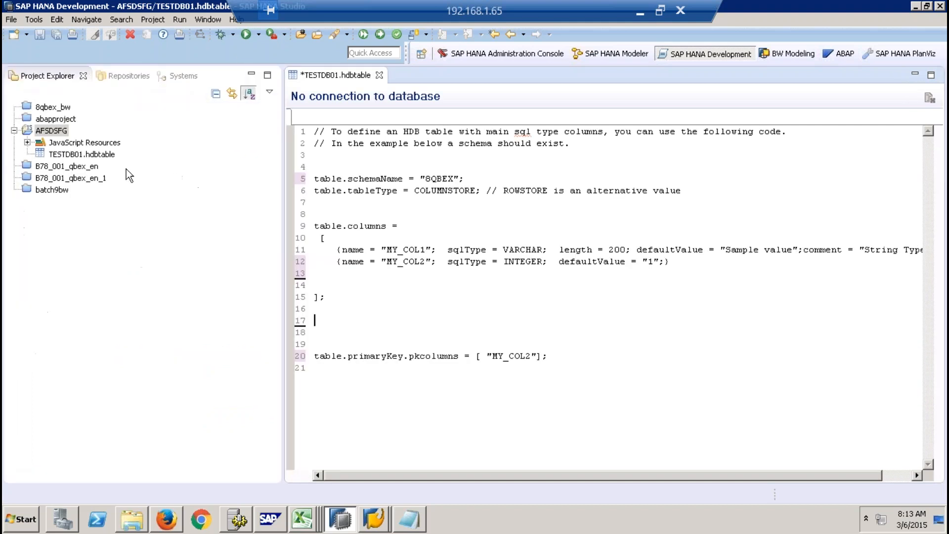
{"action": "right_click", "coordinate": [54, 132]}
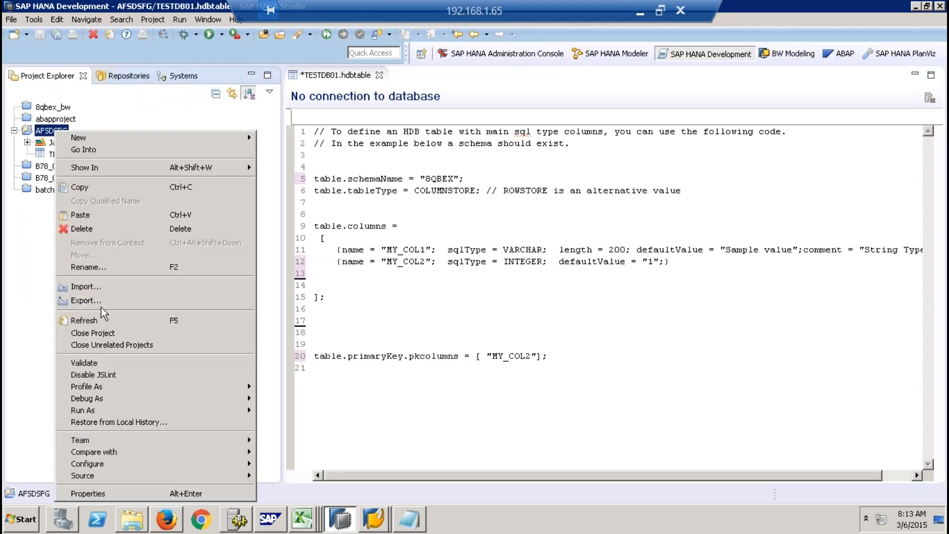
{"action": "mouse_move", "coordinate": [134, 440]}
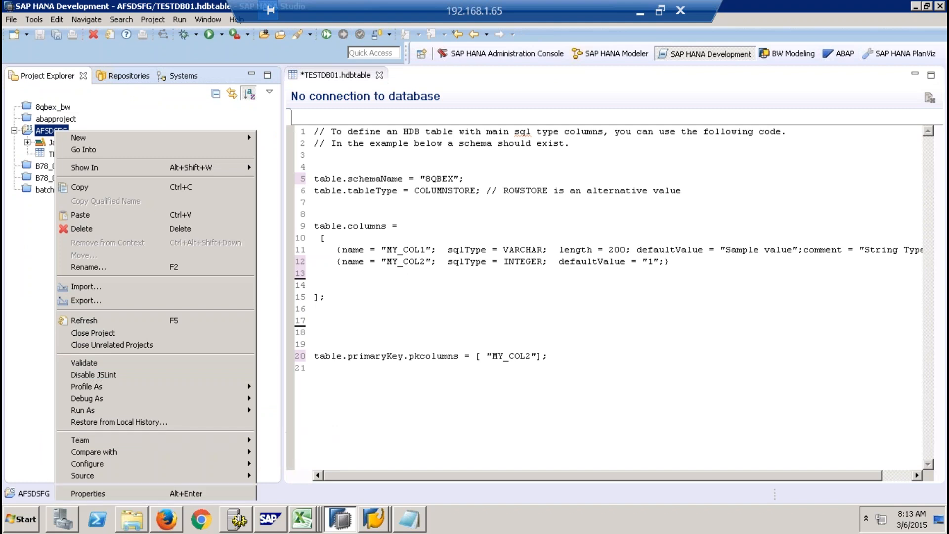
{"action": "left_click", "coordinate": [295, 459]}
{"action": "left_click", "coordinate": [371, 150]}
{"action": "left_click", "coordinate": [486, 328]}
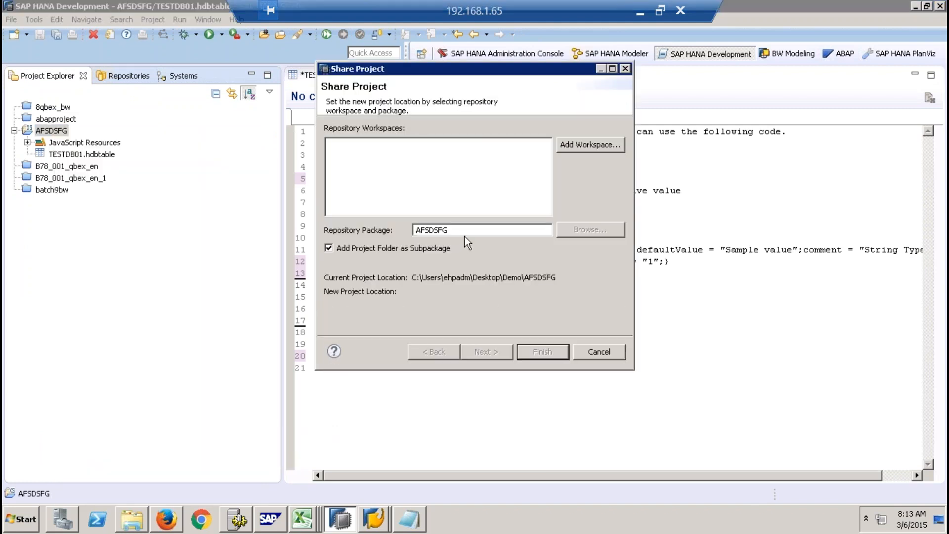
- Create a default repository workspace on system SP9 and finish sharing AFSDSFG into it, saving the modified TESTDB01.hdbtable
{"action": "left_click", "coordinate": [599, 148]}
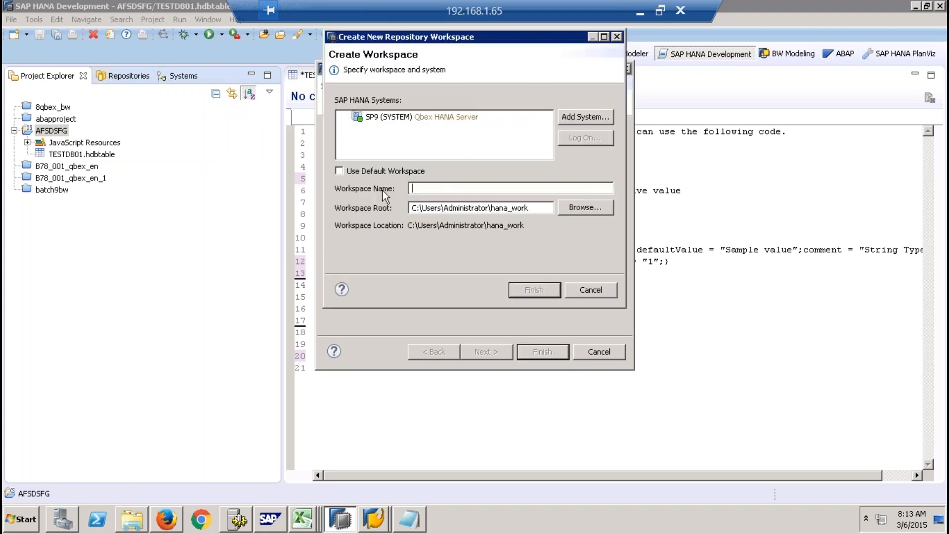
{"action": "type", "text": "WS001"}
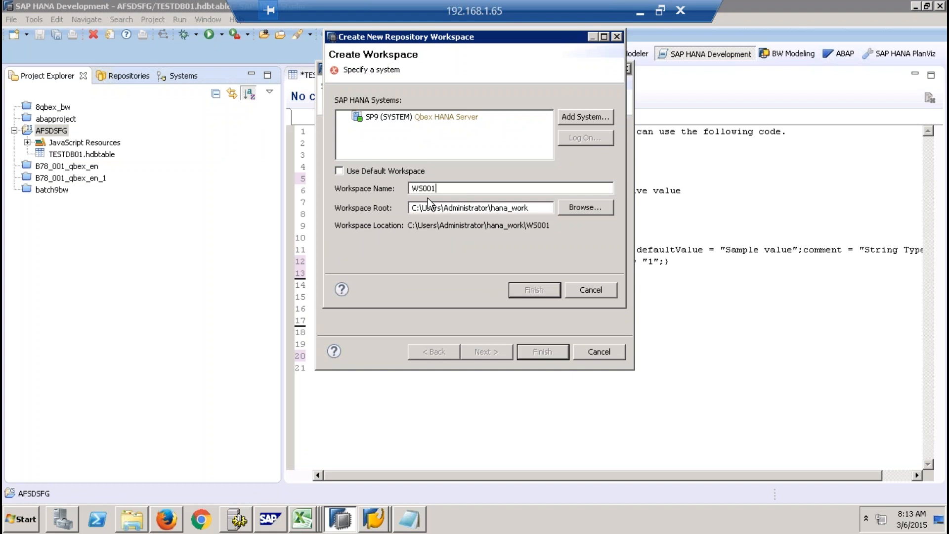
{"action": "left_click", "coordinate": [367, 174]}
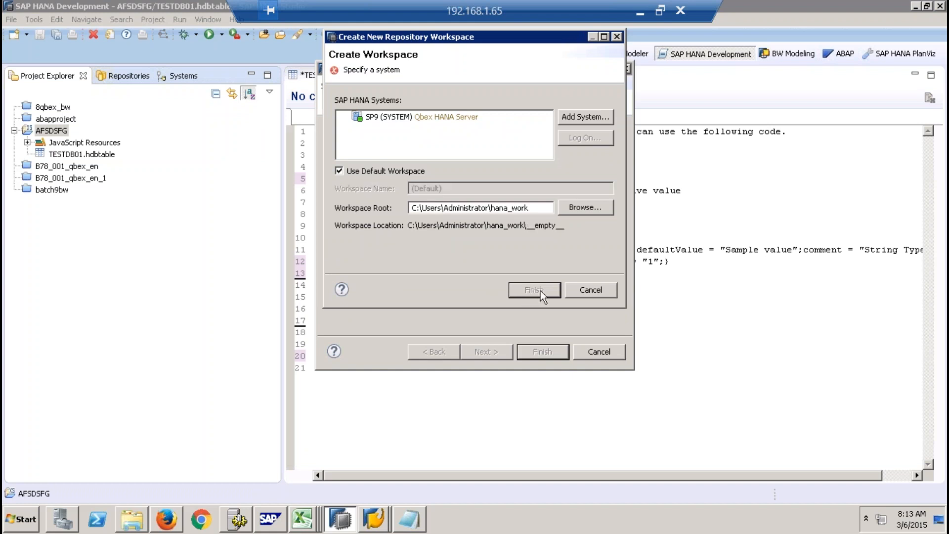
{"action": "left_click", "coordinate": [448, 118]}
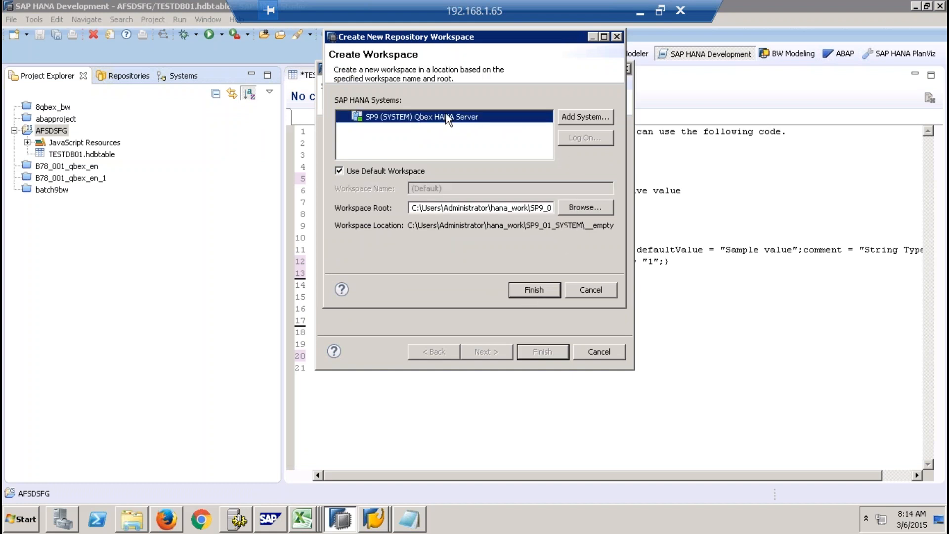
{"action": "left_click", "coordinate": [540, 291]}
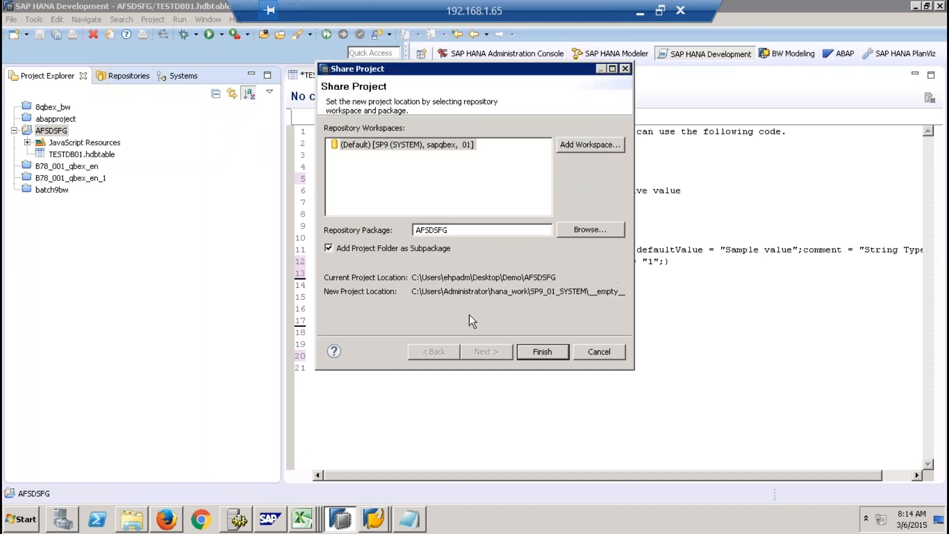
{"action": "left_click", "coordinate": [547, 354]}
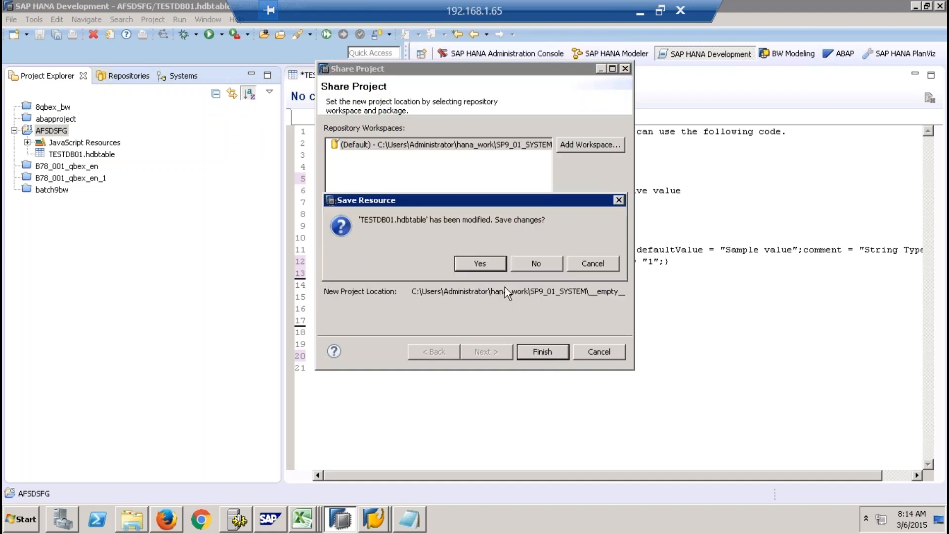
{"action": "left_click", "coordinate": [492, 266]}
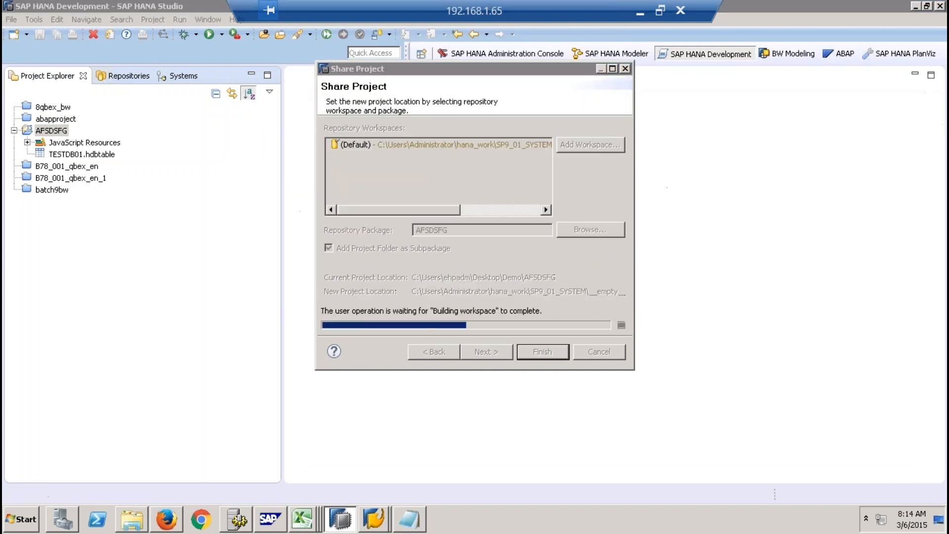
- Reopen TESTDB01.hdbtable from the shared project and activate it
{"action": "left_click", "coordinate": [88, 167]}
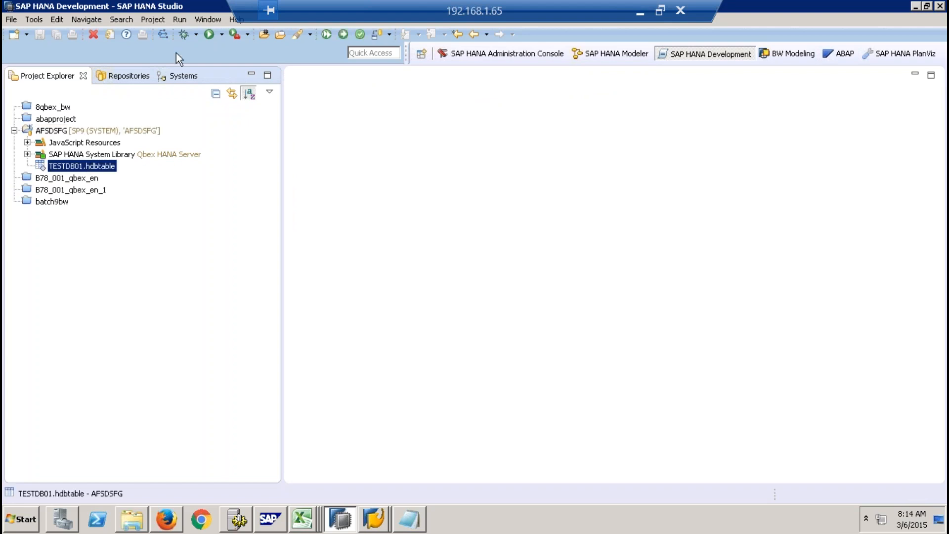
{"action": "double_click", "coordinate": [97, 168]}
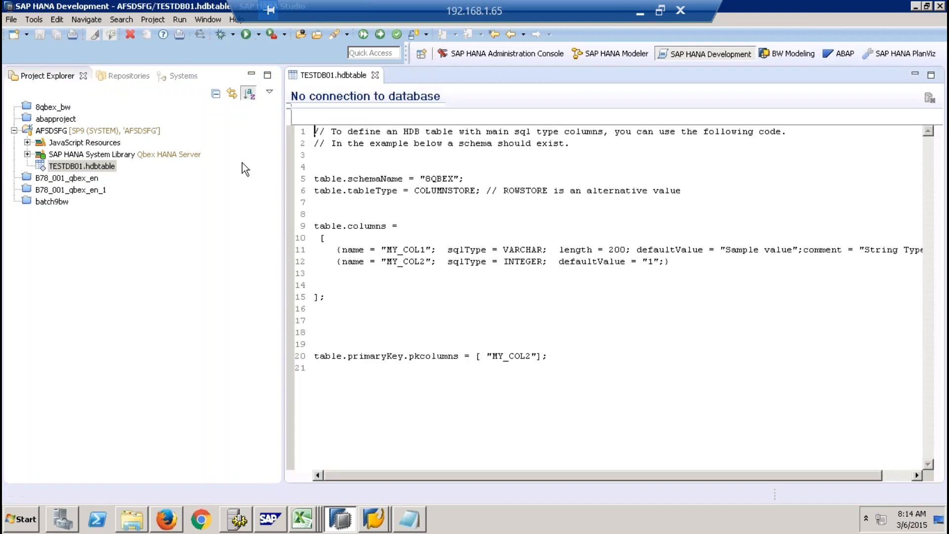
{"action": "left_click", "coordinate": [380, 34]}
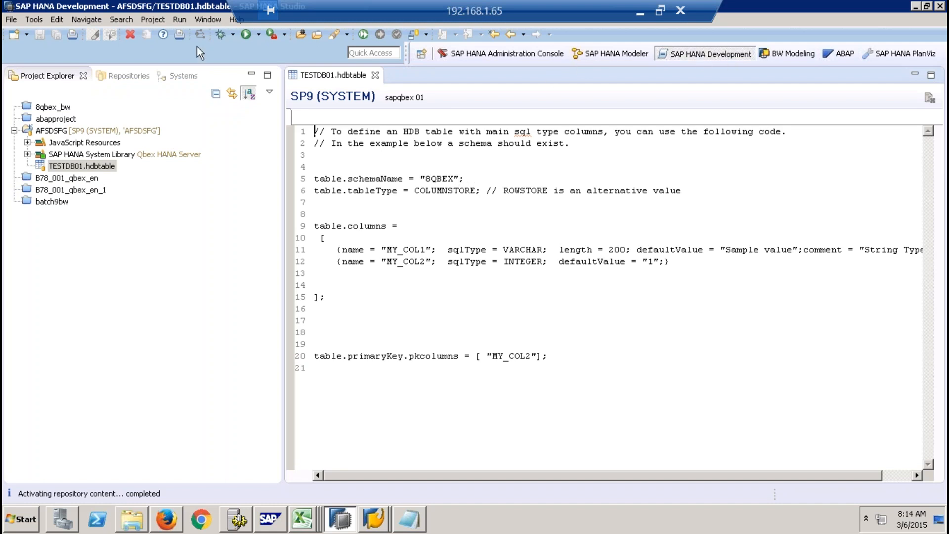
- Refresh the Tables folder of schema 8QBEX in the Systems view and look through it for the activated table
{"action": "left_click", "coordinate": [185, 76]}
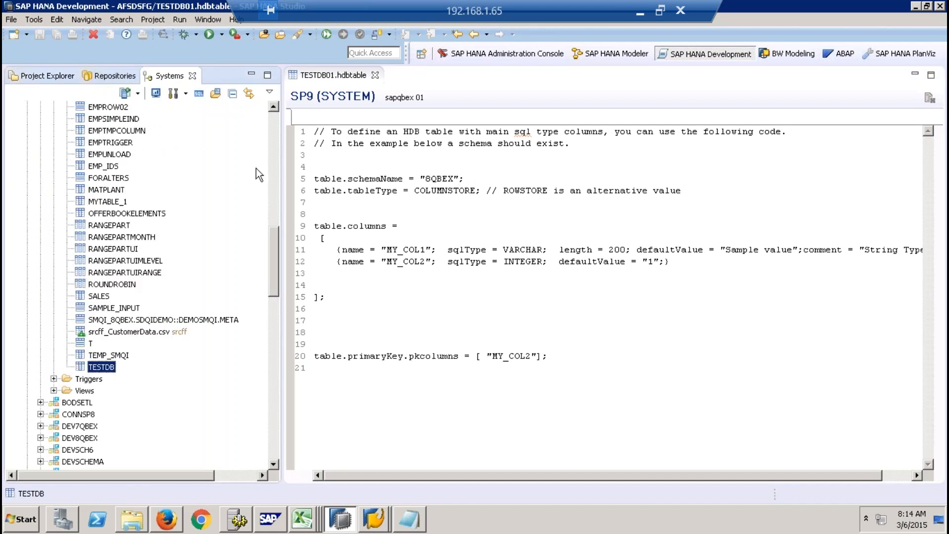
{"action": "left_click", "coordinate": [274, 130]}
{"action": "left_click", "coordinate": [86, 131]}
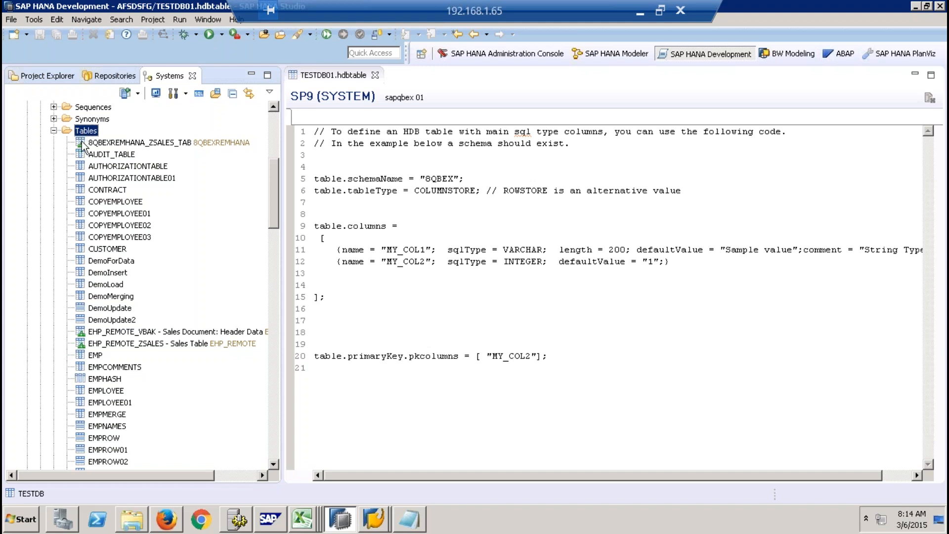
{"action": "right_click", "coordinate": [82, 131]}
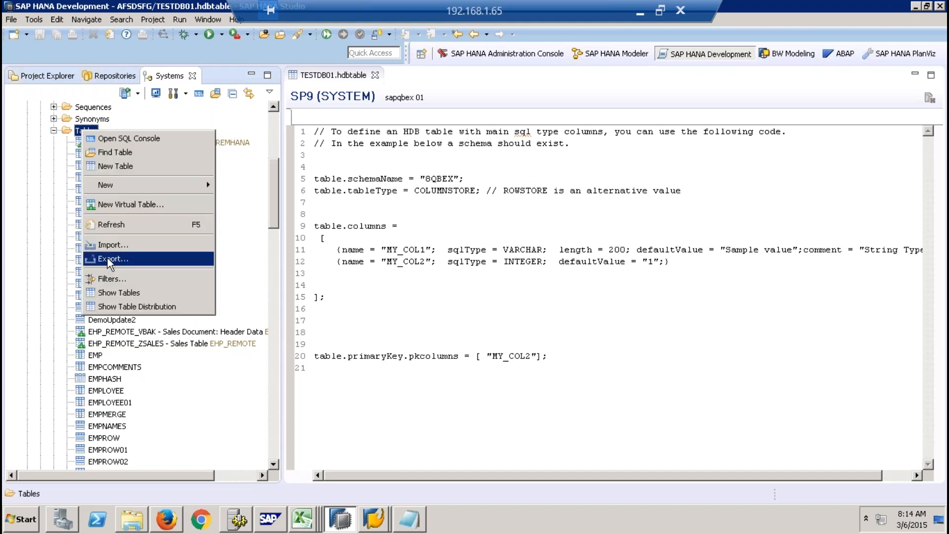
{"action": "left_click", "coordinate": [111, 225]}
{"action": "left_click_drag", "start_coordinate": [275, 185], "coordinate": [265, 280]}
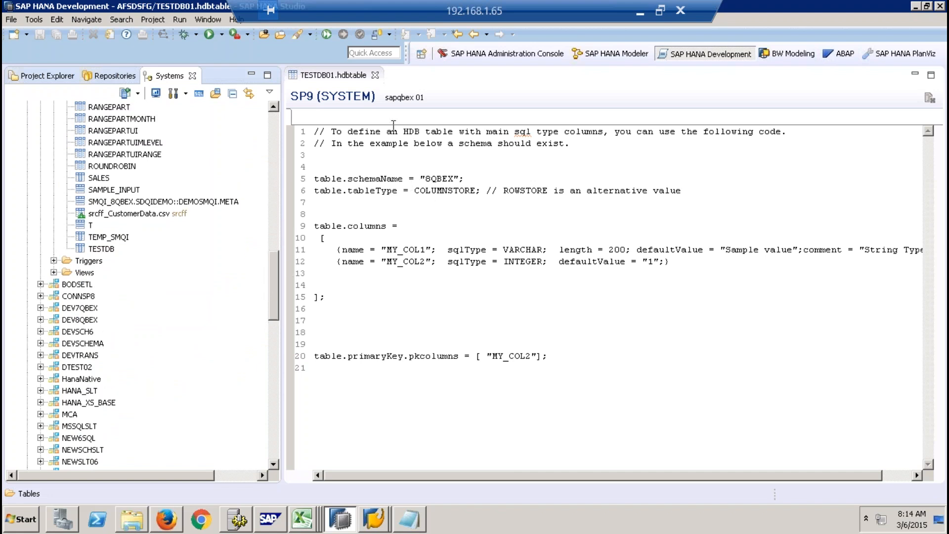
{"action": "left_click_drag", "start_coordinate": [271, 281], "coordinate": [263, 176]}
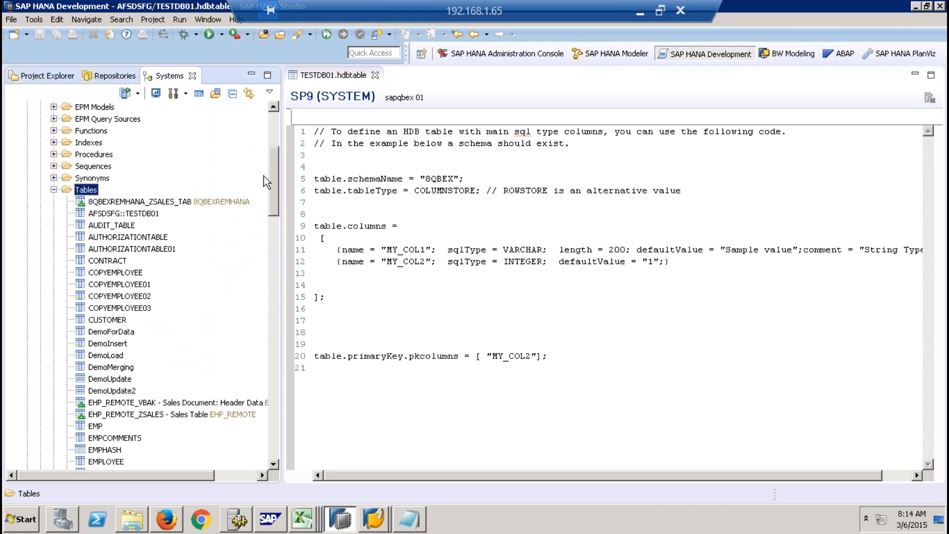
{"action": "right_click", "coordinate": [83, 190]}
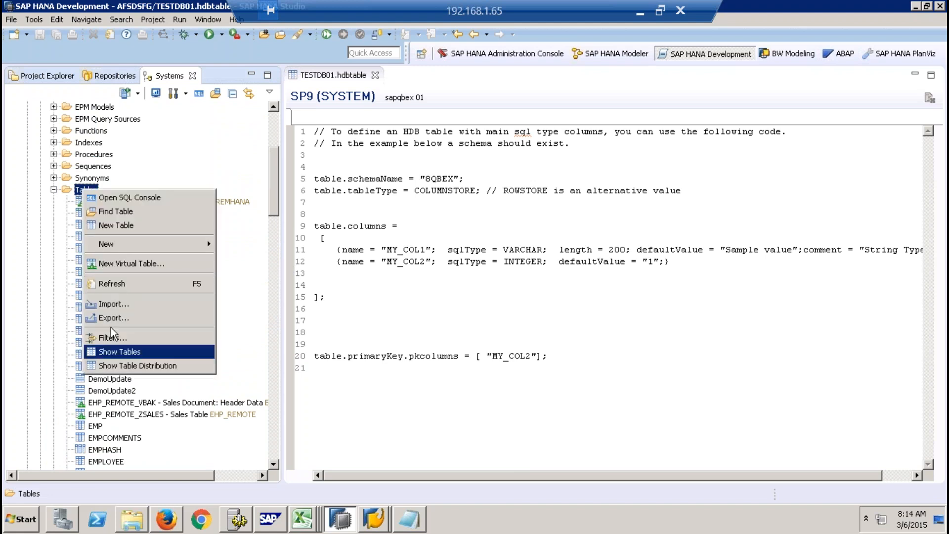
{"action": "left_click", "coordinate": [111, 282]}
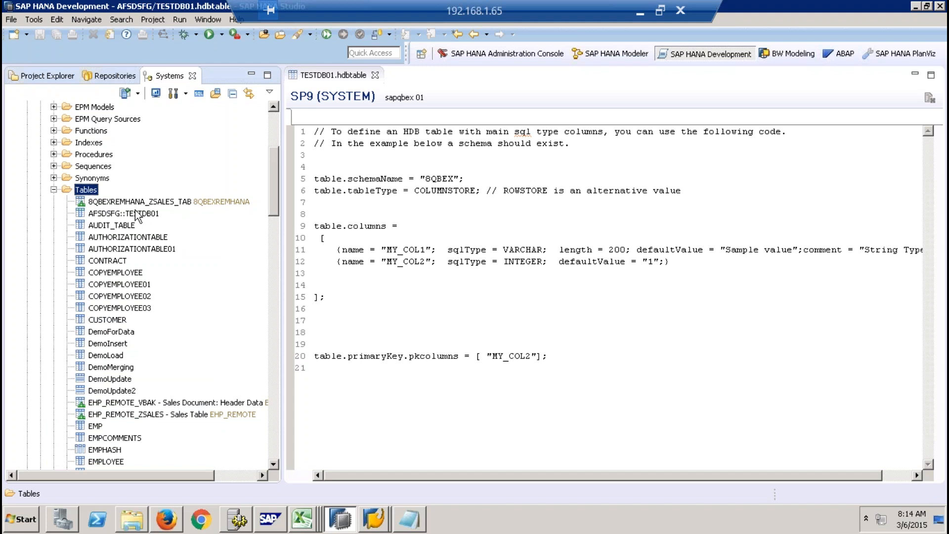
- Open the definition of table AFSDSFG::TESTDB01
{"action": "left_click", "coordinate": [131, 215]}
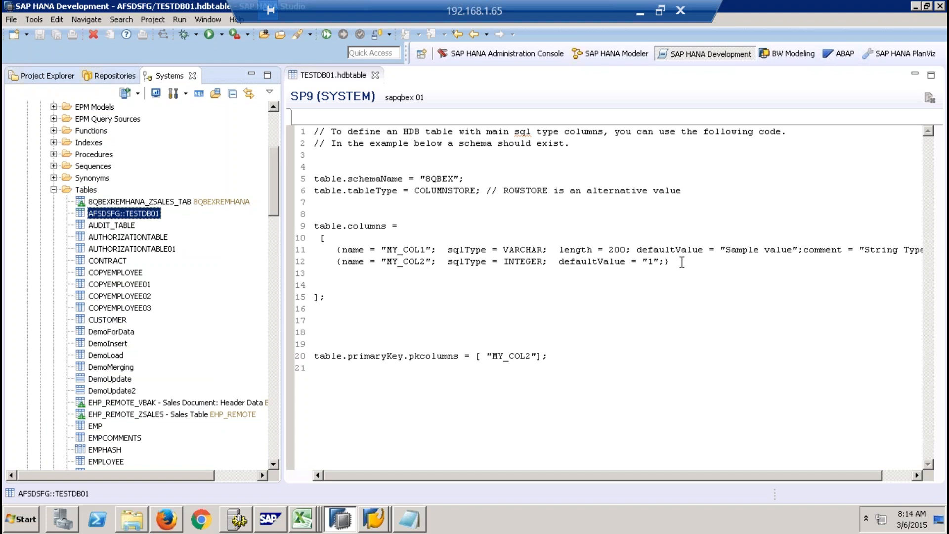
{"action": "right_click", "coordinate": [150, 218]}
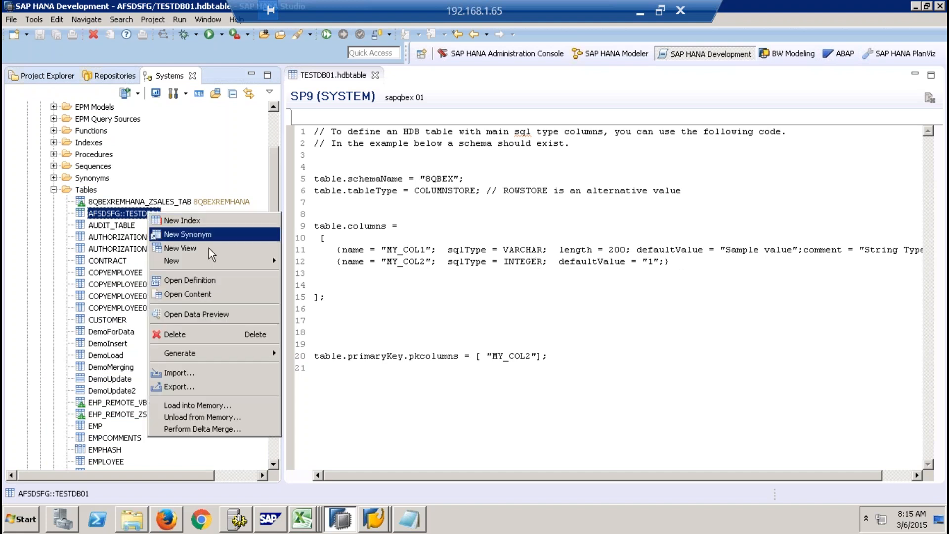
{"action": "left_click", "coordinate": [212, 279]}
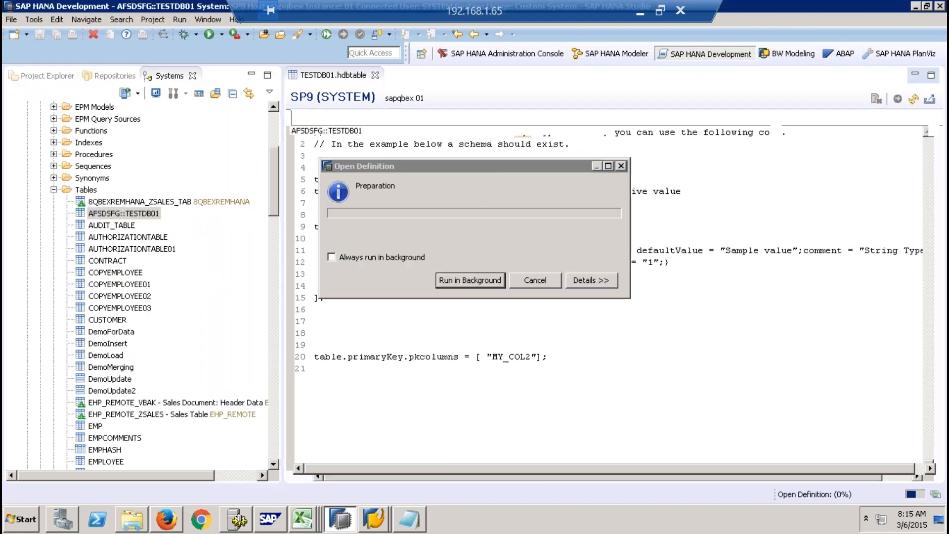
- Add an INTEGER column MY_COL3 with default value 1 after MY_COL2 in TESTDB01.hdbtable and activate the file
{"action": "left_click", "coordinate": [347, 76]}
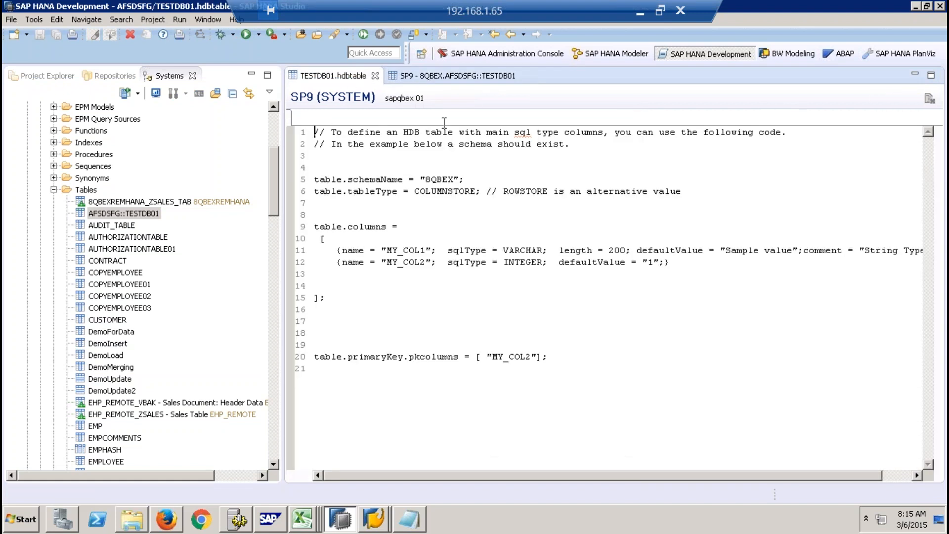
{"action": "left_click_drag", "start_coordinate": [688, 262], "coordinate": [304, 264]}
{"action": "key", "text": "ctrl+c"}
{"action": "left_click", "coordinate": [689, 263]}
{"action": "key", "text": "Return"}
{"action": "key", "text": "ctrl+v"}
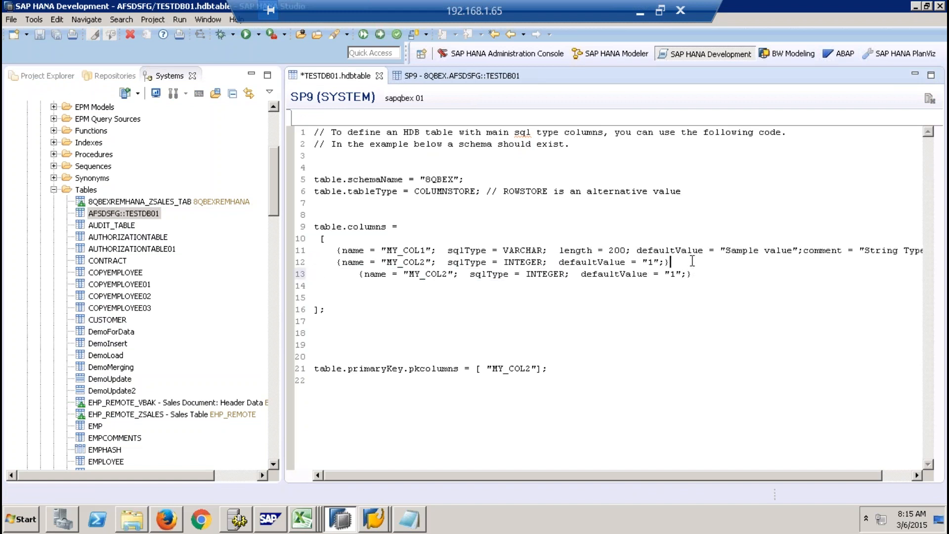
{"action": "type", "text": ","}
{"action": "left_click", "coordinate": [450, 270]}
{"action": "key", "text": "BackSpace"}
{"action": "type", "text": "3"}
{"action": "left_click", "coordinate": [379, 37]}
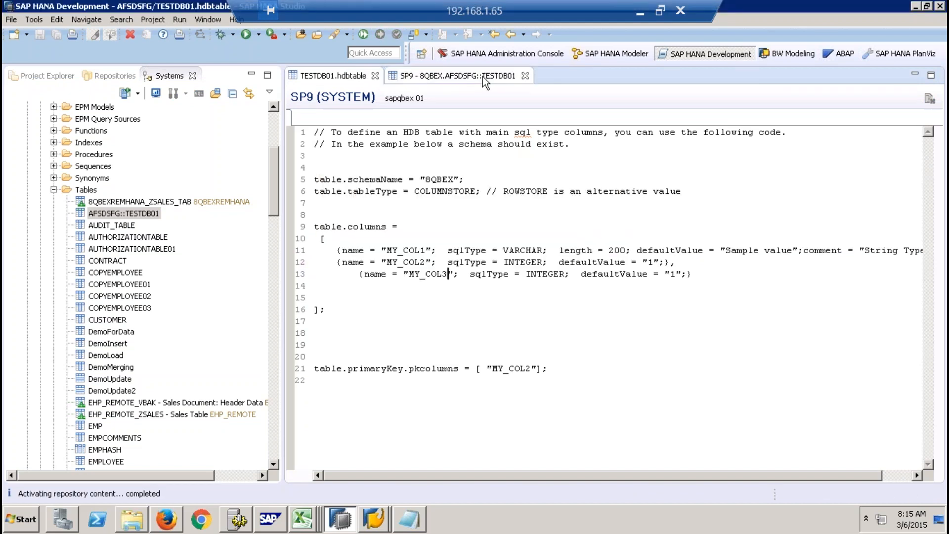
- Refresh the open definition of table AFSDSFG::TESTDB01 to load the reactivated column structure
{"action": "left_click", "coordinate": [482, 76]}
{"action": "left_click", "coordinate": [914, 99]}
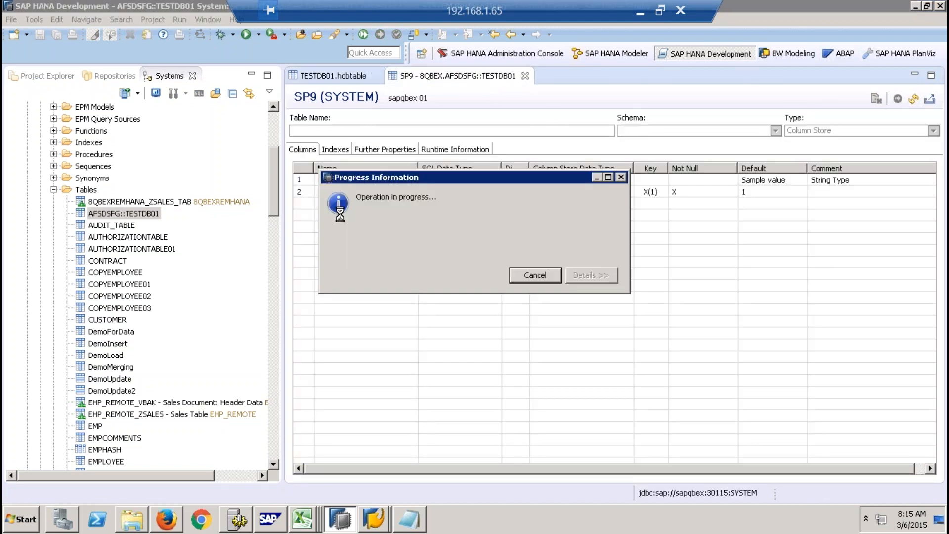
{"action": "left_click", "coordinate": [333, 76]}
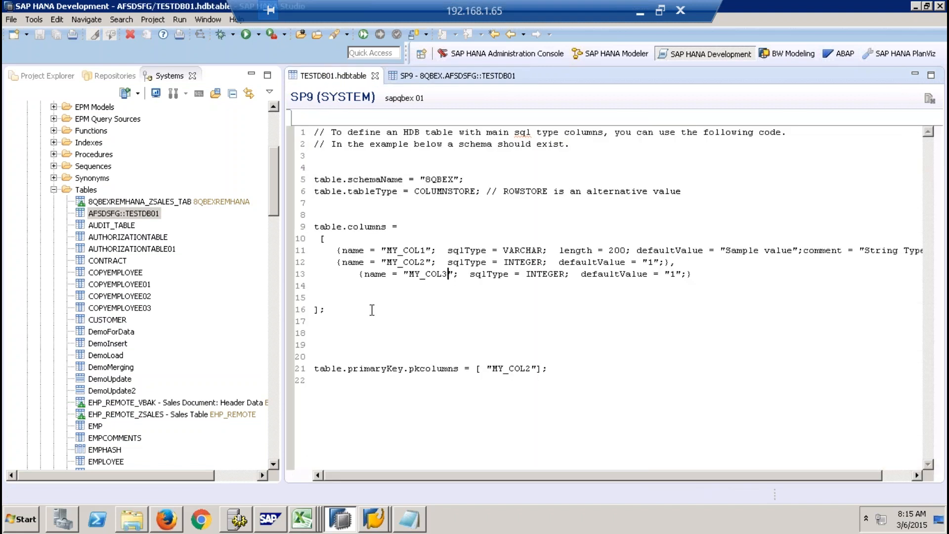
{"action": "left_click", "coordinate": [440, 79]}
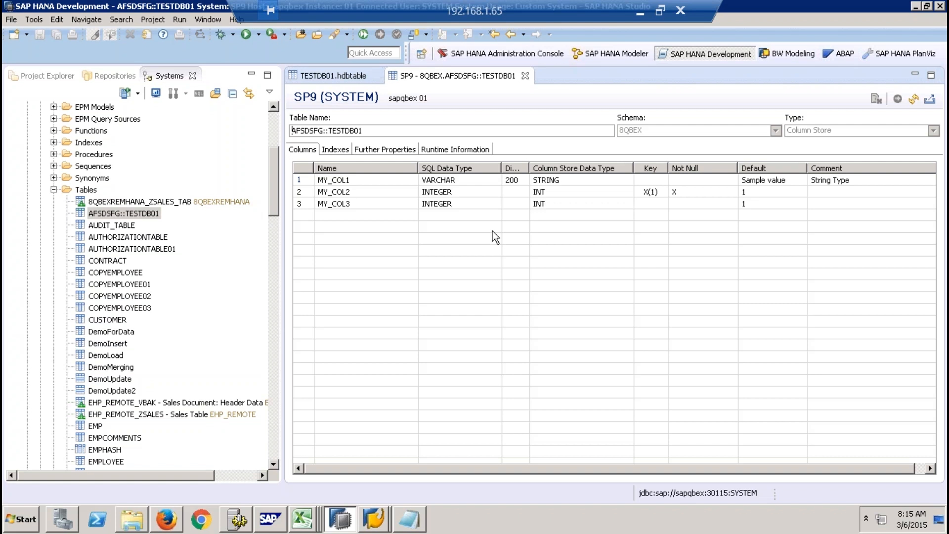
- Compare the table name and columns in the AFSDSFG::TESTDB01 definition with the source code of TESTDB01.hdbtable
{"action": "left_click_drag", "start_coordinate": [363, 130], "coordinate": [259, 130]}
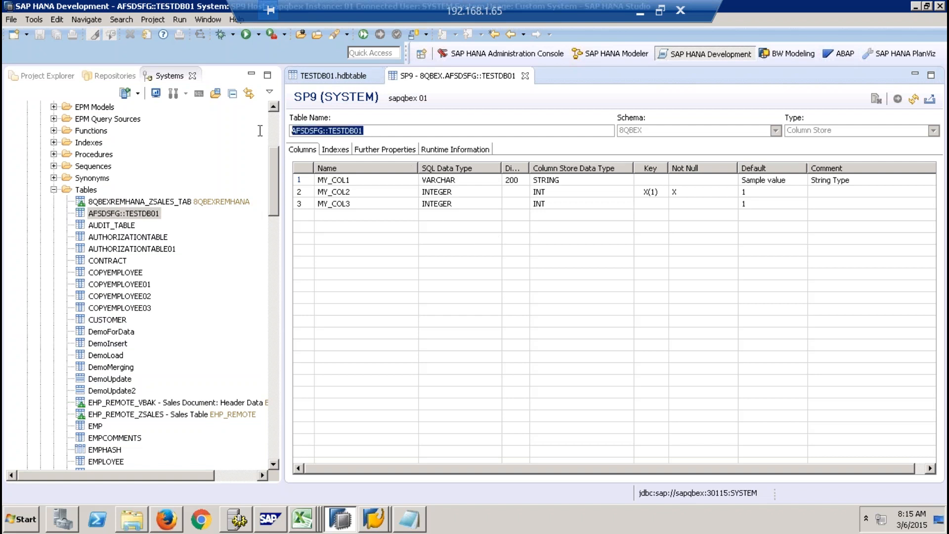
{"action": "left_click", "coordinate": [328, 78]}
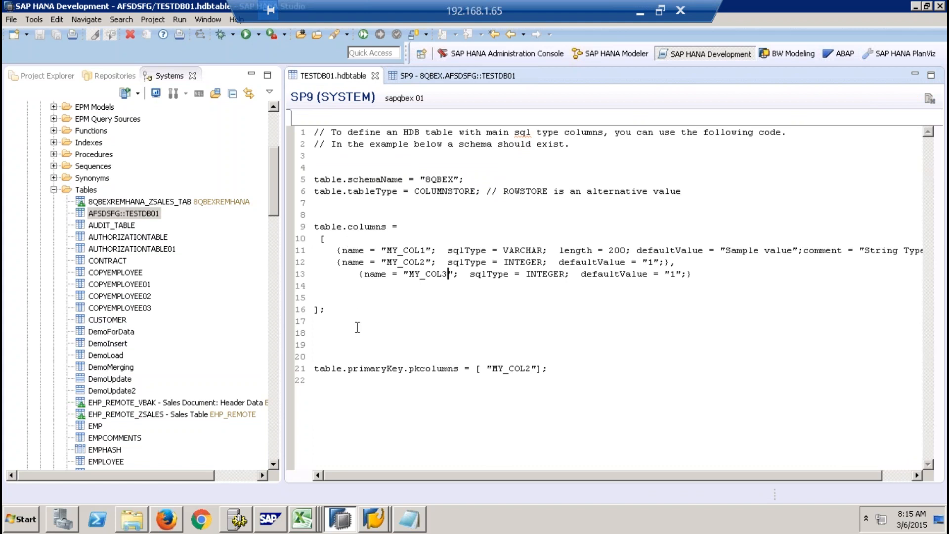
{"action": "left_click", "coordinate": [450, 77]}
{"action": "left_click", "coordinate": [390, 129]}
{"action": "left_click_drag", "start_coordinate": [390, 129], "coordinate": [284, 129]}
{"action": "left_click", "coordinate": [334, 75]}
{"action": "left_click_drag", "start_coordinate": [315, 131], "coordinate": [488, 425]}
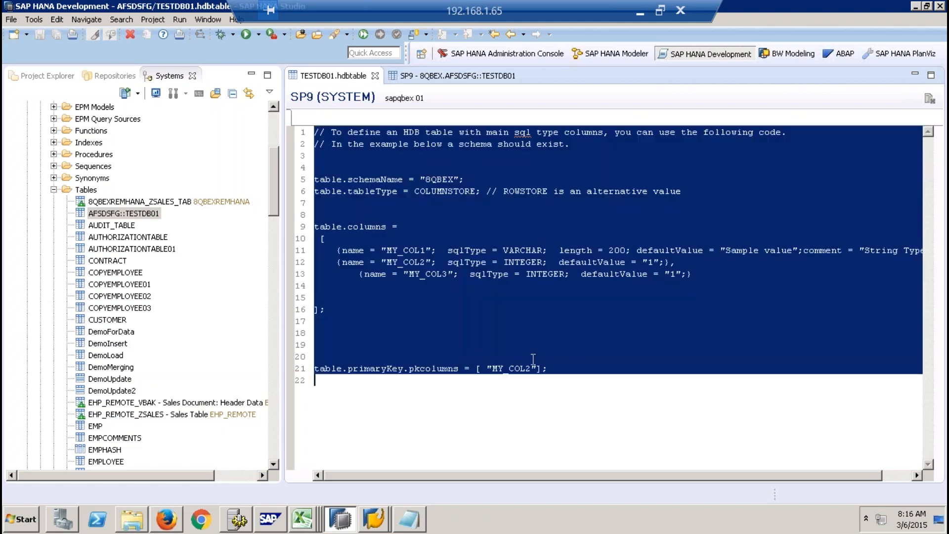
{"action": "left_click", "coordinate": [449, 79]}
{"action": "left_click_drag", "start_coordinate": [376, 131], "coordinate": [275, 124]}
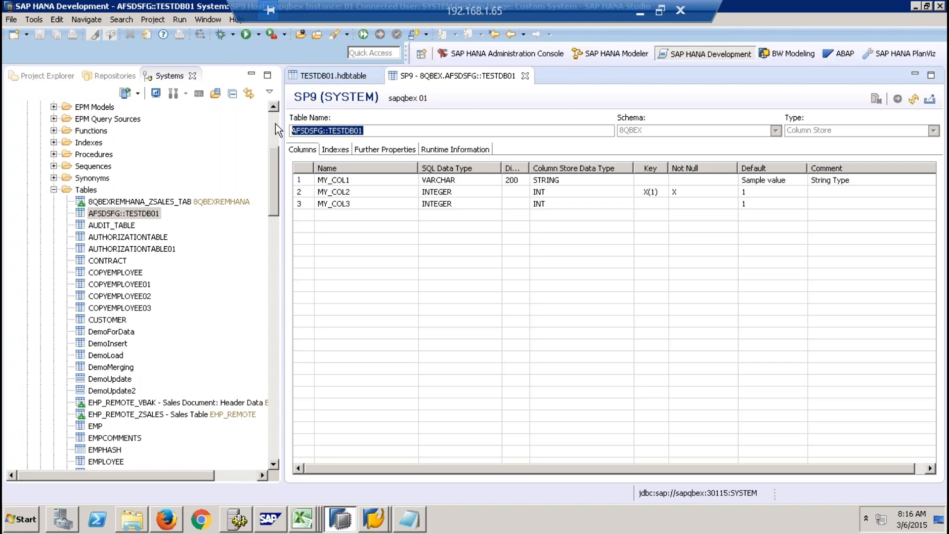
{"action": "left_click", "coordinate": [326, 76]}
{"action": "left_click", "coordinate": [435, 258]}
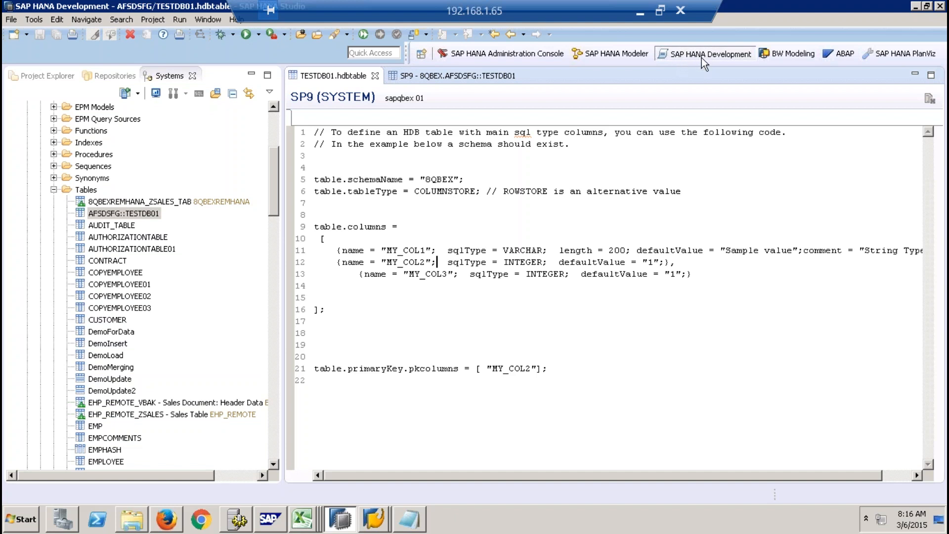
- Switch to the SAP HANA Modeler perspective and close the AFSDSFG::TESTDB01 definition and TESTDB01.hdbtable
{"action": "left_click", "coordinate": [458, 80]}
{"action": "left_click", "coordinate": [634, 54]}
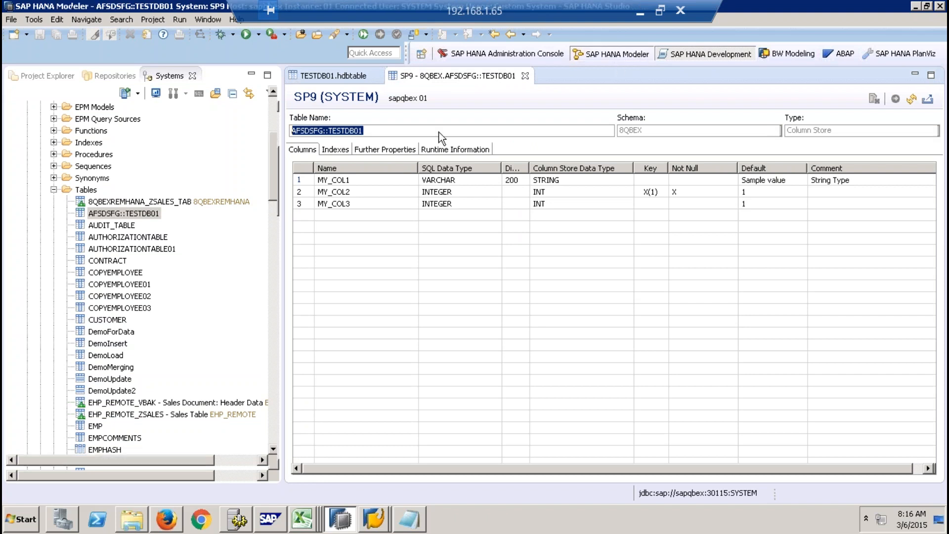
{"action": "left_click", "coordinate": [523, 76]}
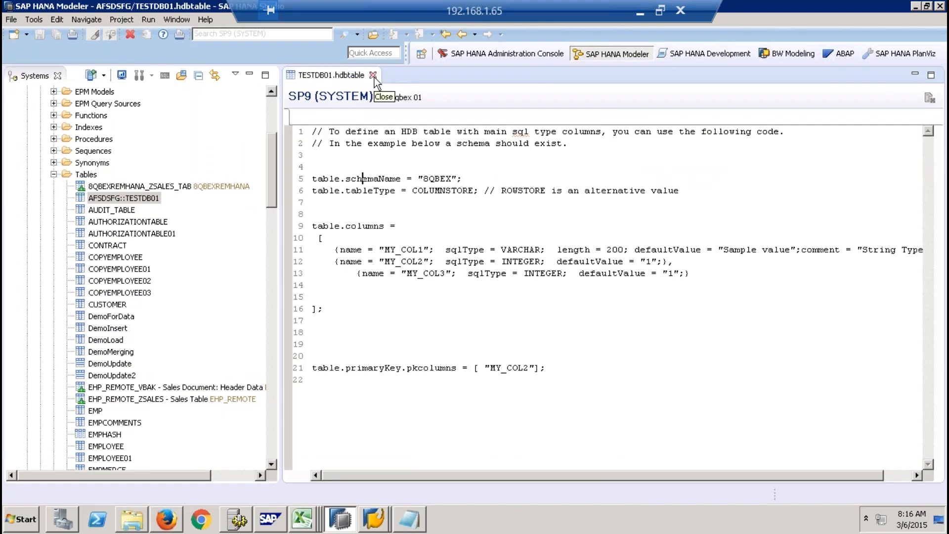
{"action": "left_click", "coordinate": [375, 75]}
- Open the definition of table TESTDB in schema 8QBEX
{"action": "left_click_drag", "start_coordinate": [275, 177], "coordinate": [270, 283]}
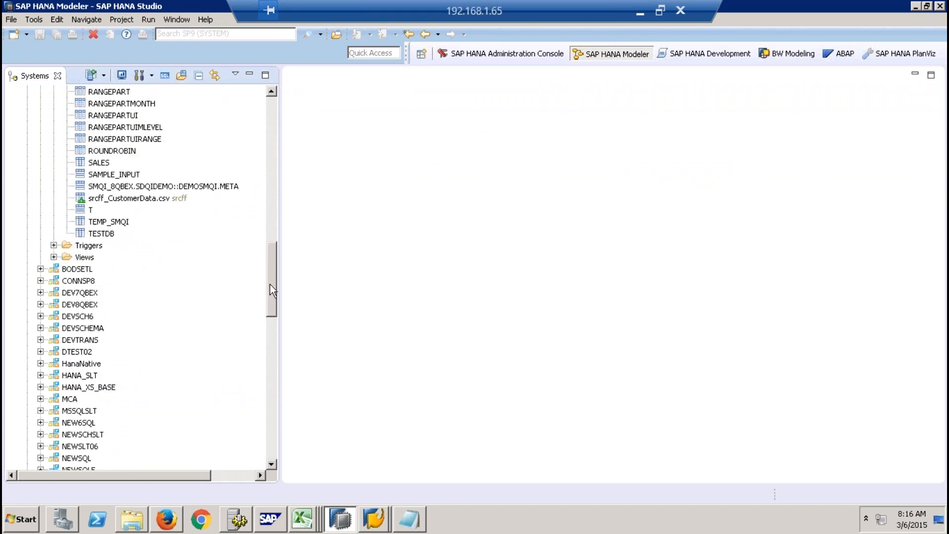
{"action": "left_click", "coordinate": [115, 238]}
{"action": "right_click", "coordinate": [105, 233]}
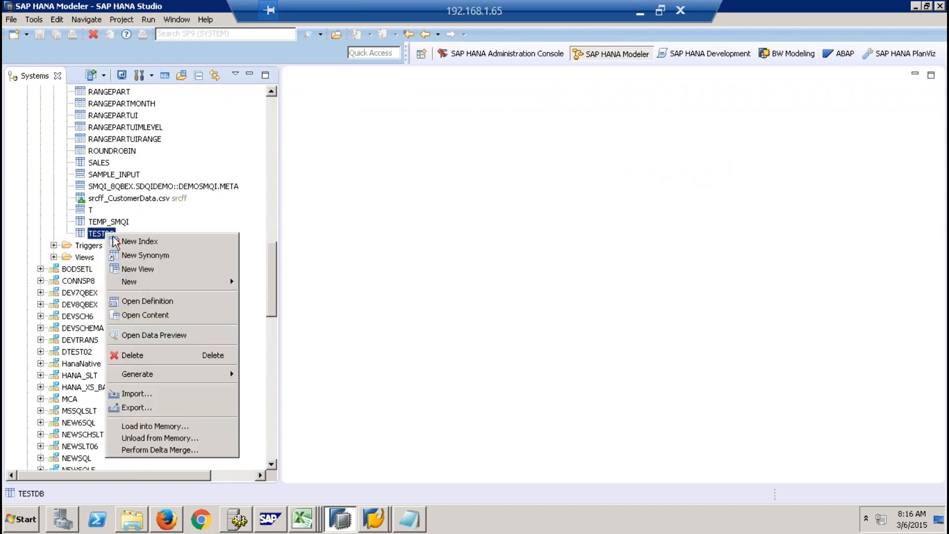
{"action": "left_click", "coordinate": [162, 299]}
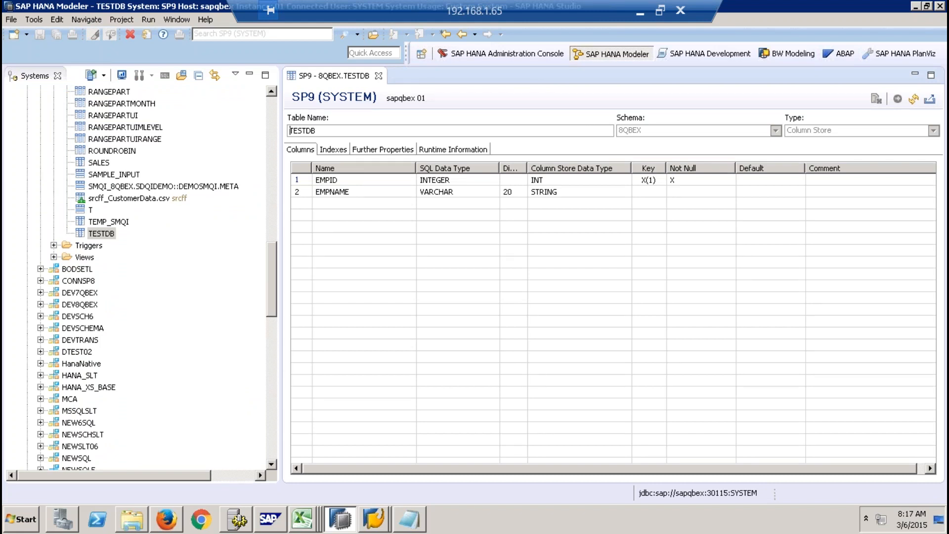
- Collapse the Catalog folder, select the Content folder and close the TESTDB definition
{"action": "left_click", "coordinate": [268, 108]}
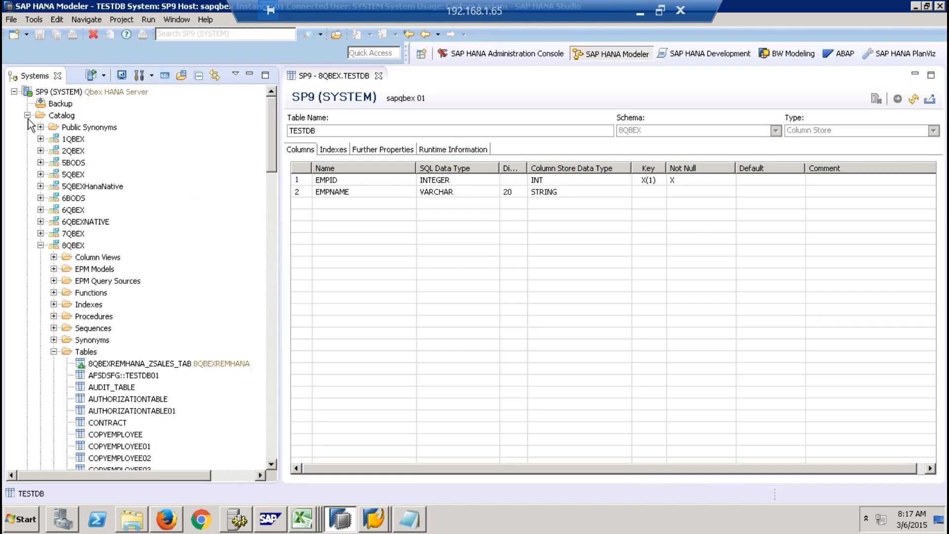
{"action": "left_click", "coordinate": [28, 115]}
{"action": "left_click", "coordinate": [55, 128]}
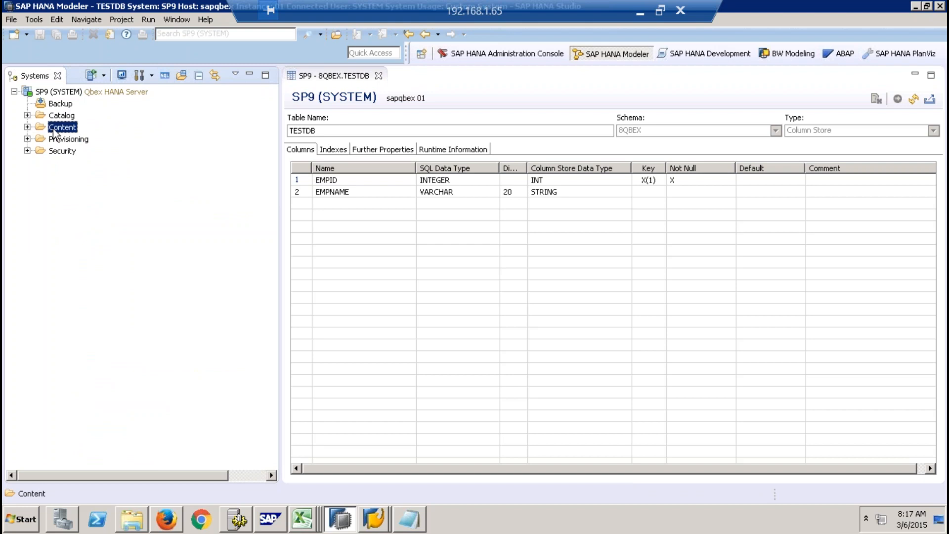
{"action": "left_click", "coordinate": [378, 75]}
- Open the procedure Add2Numbers from the Procedures folder of catalog schema 8QBEX
{"action": "left_click", "coordinate": [27, 115]}
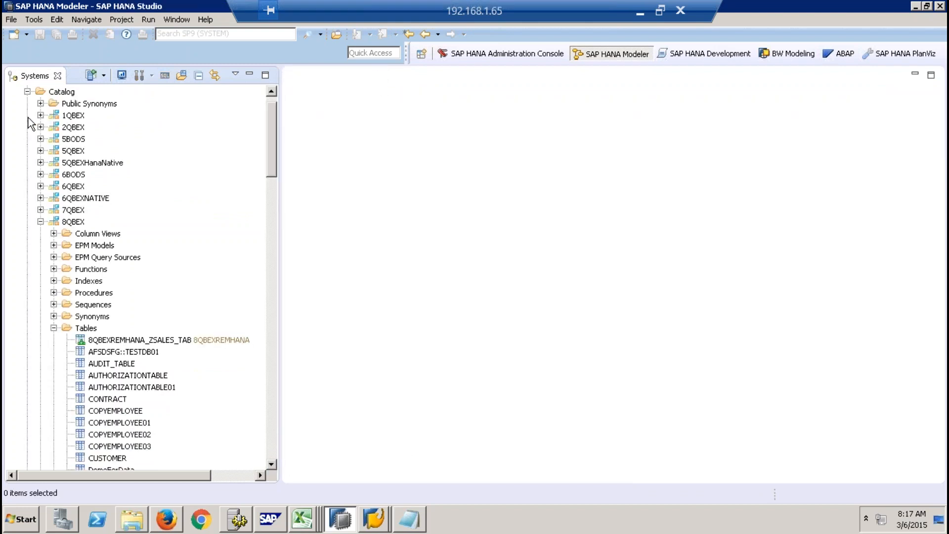
{"action": "left_click", "coordinate": [54, 328]}
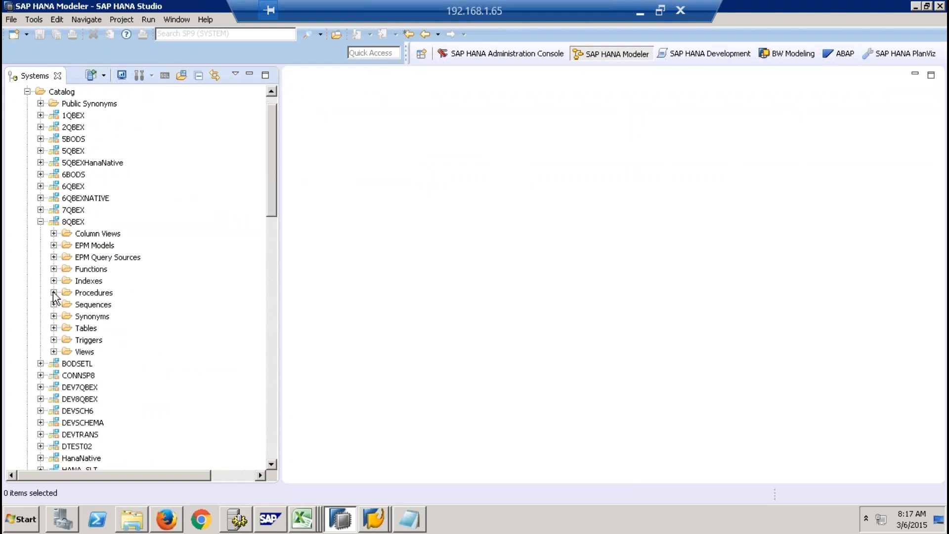
{"action": "left_click", "coordinate": [54, 292]}
{"action": "left_click_drag", "start_coordinate": [269, 129], "coordinate": [268, 154]}
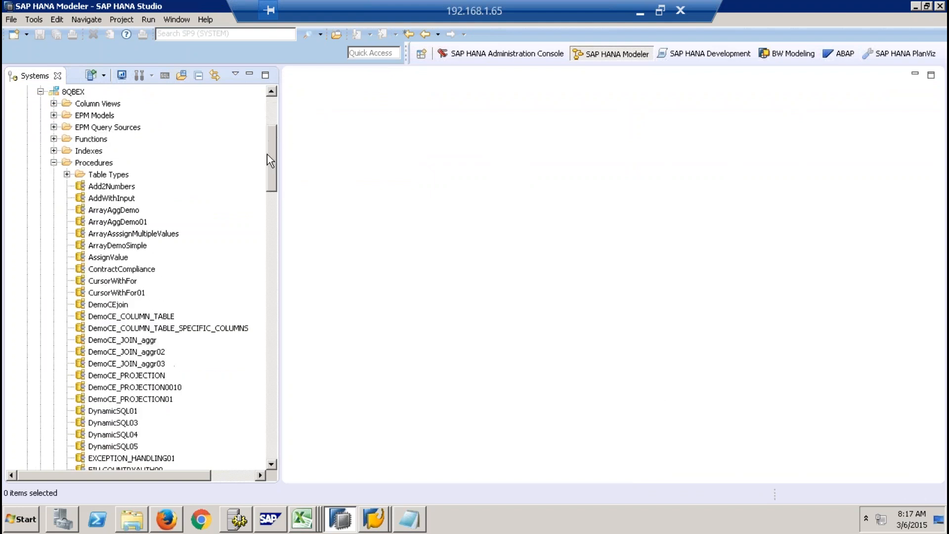
{"action": "left_click", "coordinate": [83, 164]}
{"action": "left_click", "coordinate": [73, 91]}
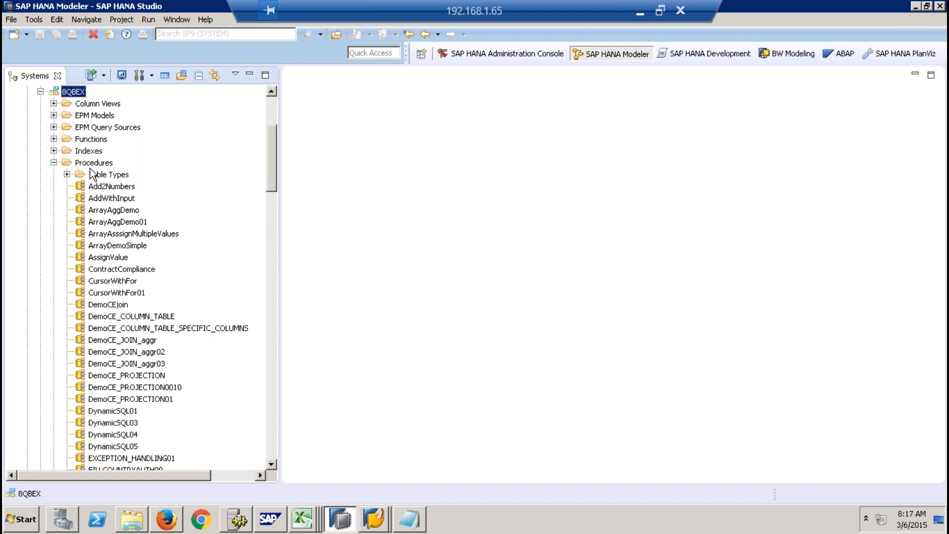
{"action": "double_click", "coordinate": [110, 187]}
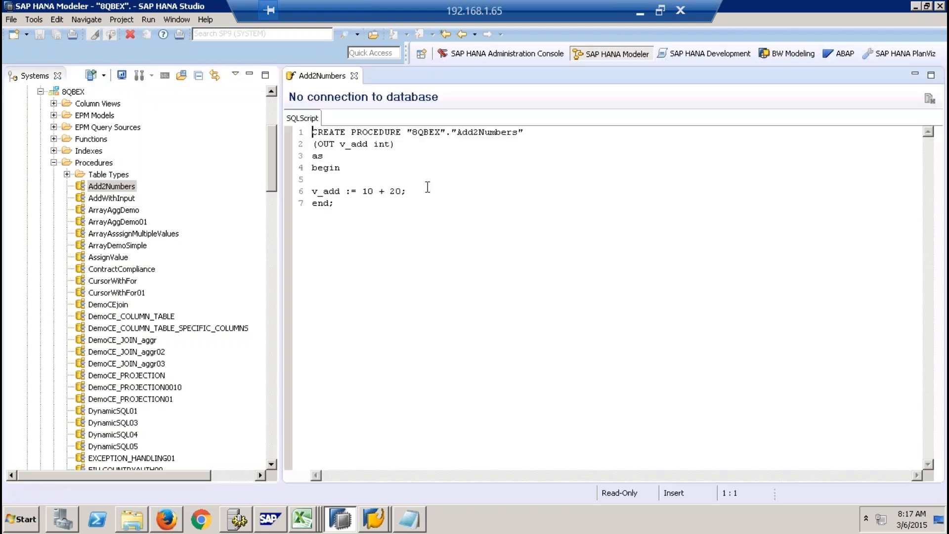
{"action": "left_click", "coordinate": [427, 184]}
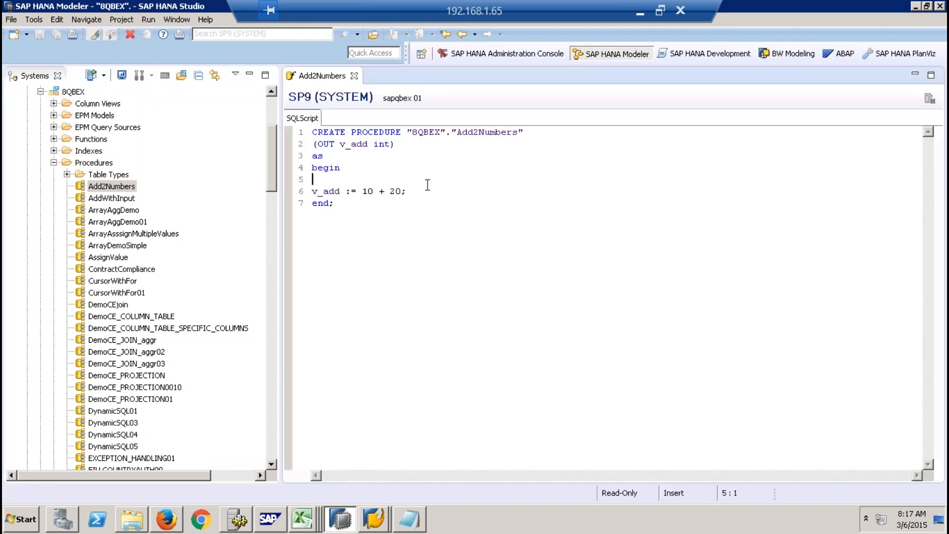
- Create a new SQL procedure named ZDFKDFLGK with label KJLKJ in content package 8QBEX
{"action": "left_click_drag", "start_coordinate": [275, 149], "coordinate": [280, 428]}
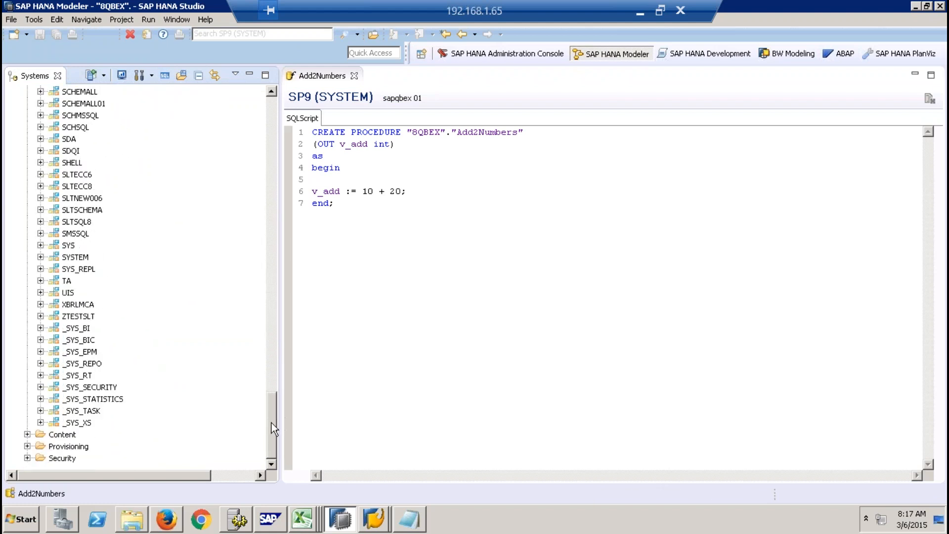
{"action": "left_click", "coordinate": [28, 434]}
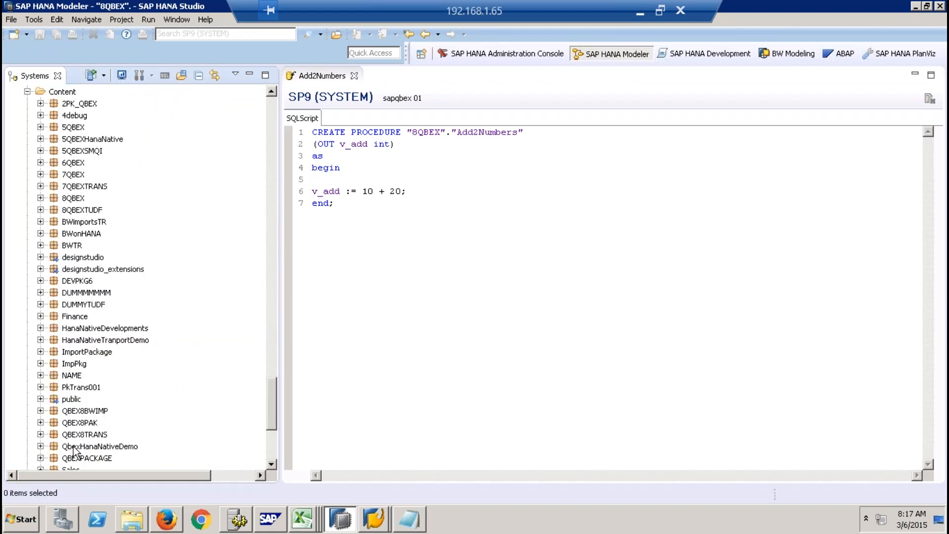
{"action": "left_click", "coordinate": [72, 200]}
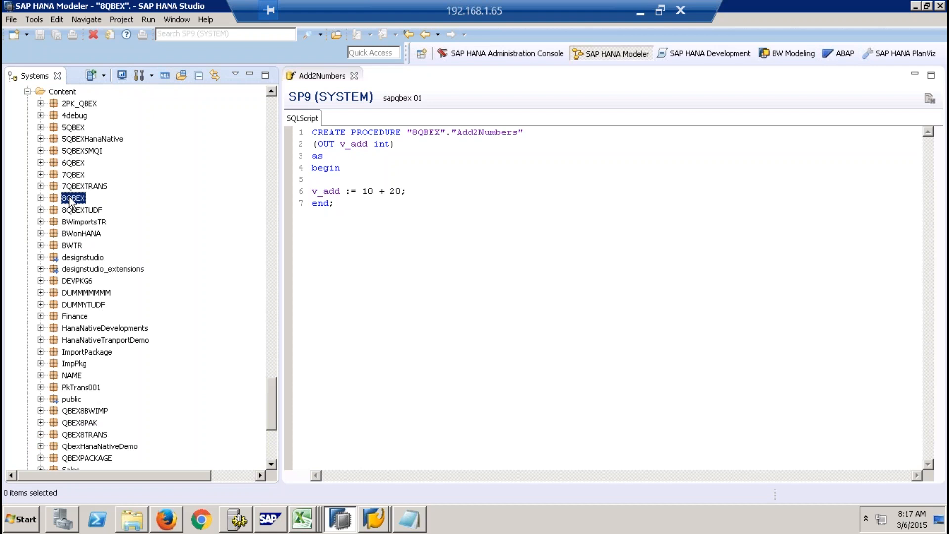
{"action": "right_click", "coordinate": [72, 200]}
{"action": "mouse_move", "coordinate": [141, 222]}
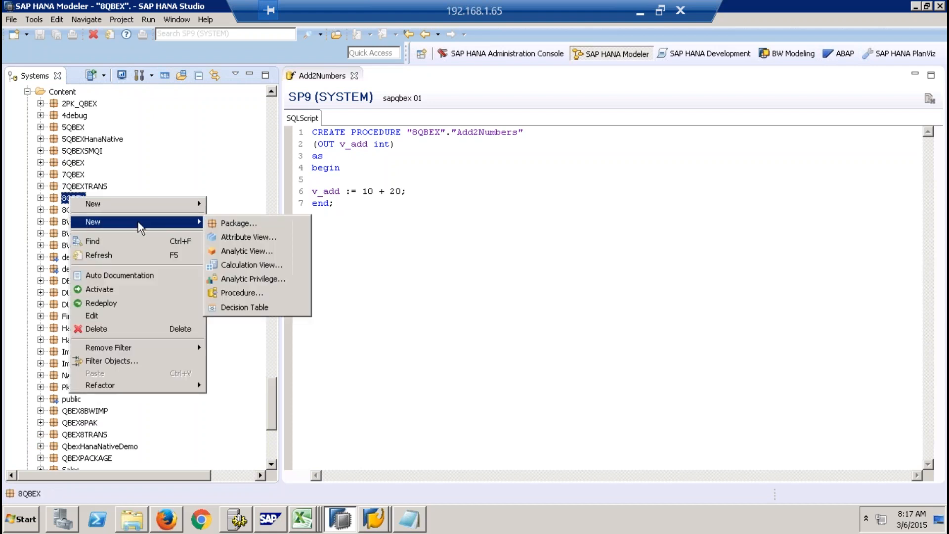
{"action": "left_click", "coordinate": [253, 294]}
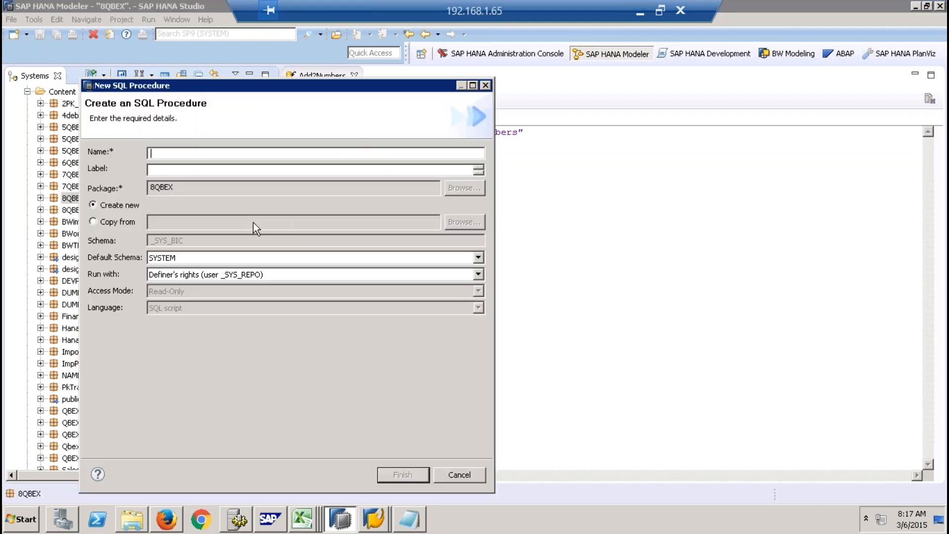
{"action": "type", "text": "ZDFKDFLGK"}
{"action": "left_click", "coordinate": [158, 169]}
{"action": "type", "text": "KJLKJ"}
{"action": "left_click", "coordinate": [405, 477]}
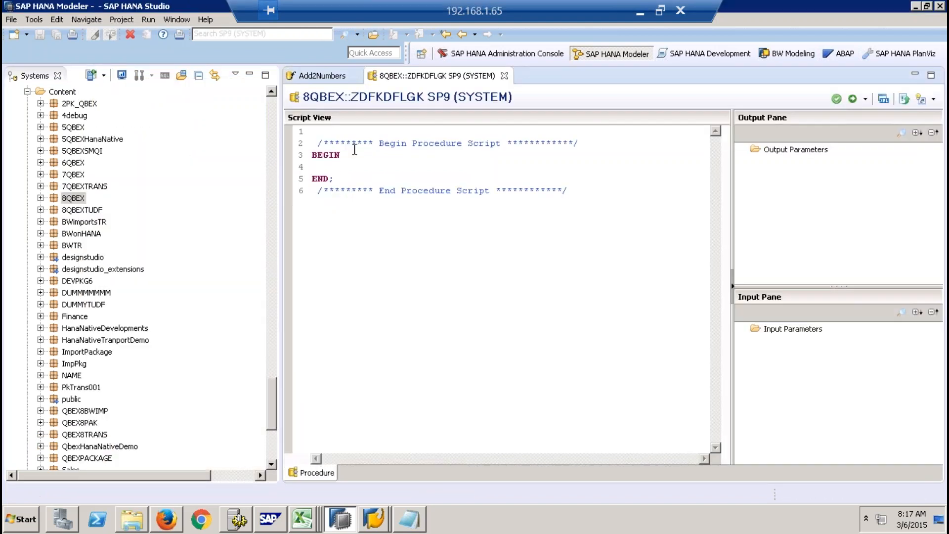
- Copy the line "v_add := 10 + 20;" from Add2Numbers into the body of procedure ZDFKDFLGK
{"action": "left_click", "coordinate": [327, 77]}
{"action": "left_click_drag", "start_coordinate": [405, 191], "coordinate": [291, 157]}
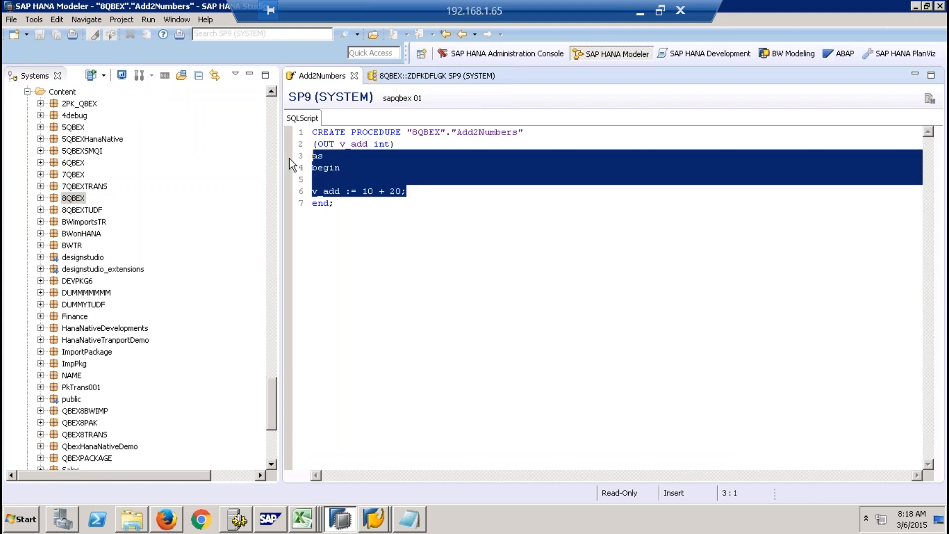
{"action": "left_click_drag", "start_coordinate": [414, 191], "coordinate": [297, 189]}
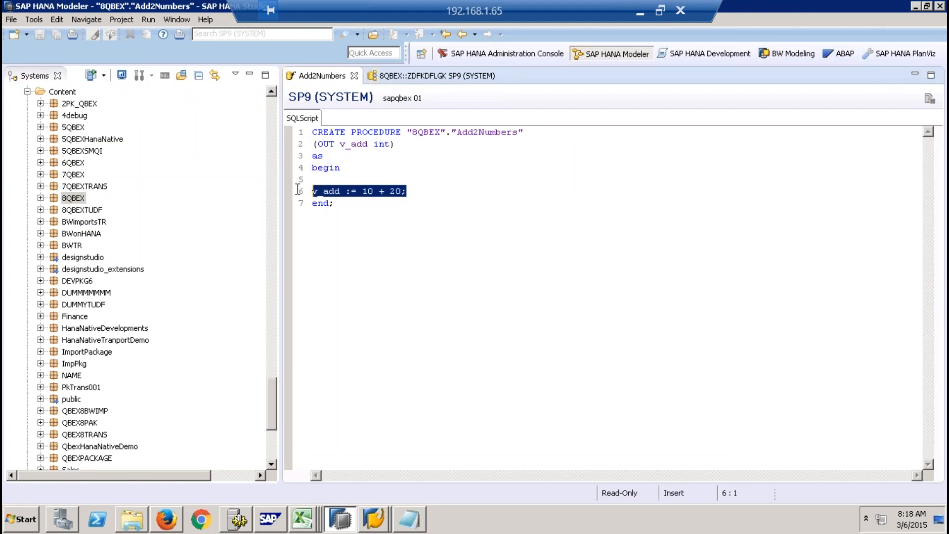
{"action": "key", "text": "ctrl+c"}
{"action": "left_click", "coordinate": [438, 75]}
{"action": "key", "text": "ctrl+v"}
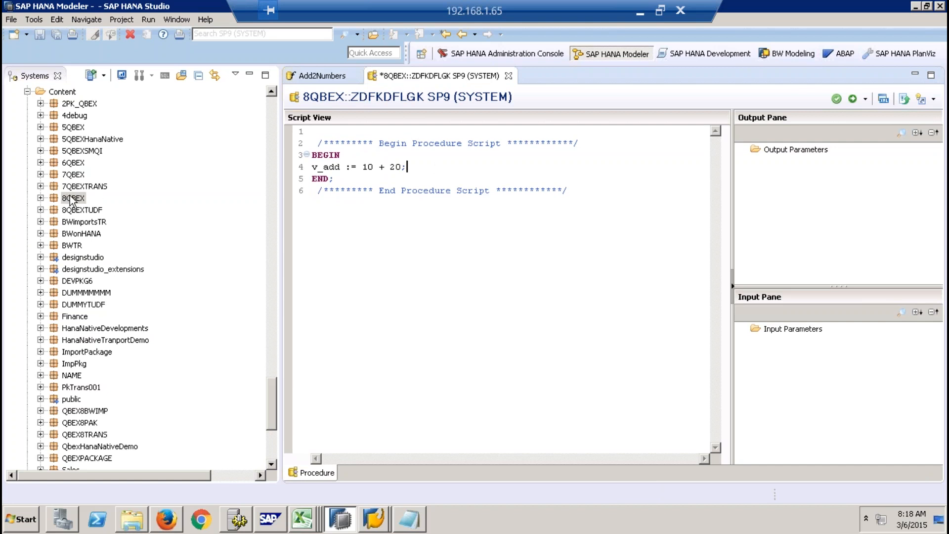
- Compare the script body of catalog procedure Add2Numbers with the BEGIN–END block of procedure ZDFKDFLGK
{"action": "left_click", "coordinate": [319, 76]}
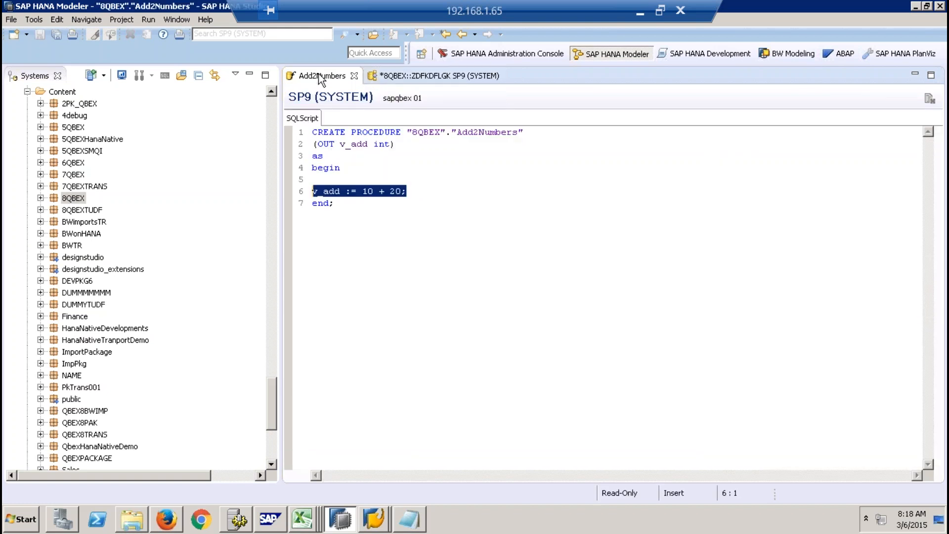
{"action": "left_click", "coordinate": [425, 190]}
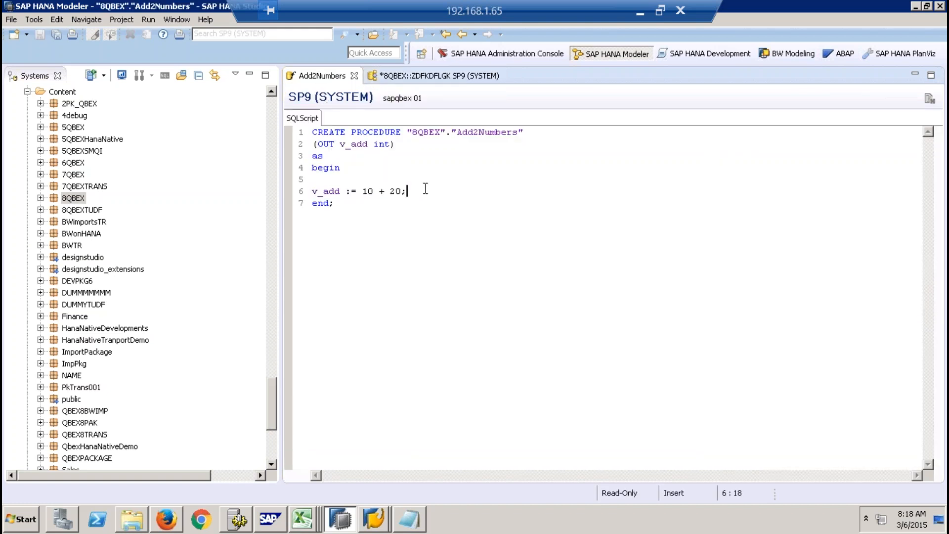
{"action": "left_click_drag", "start_coordinate": [356, 203], "coordinate": [324, 158]}
{"action": "left_click", "coordinate": [393, 78]}
{"action": "left_click_drag", "start_coordinate": [407, 166], "coordinate": [298, 164]}
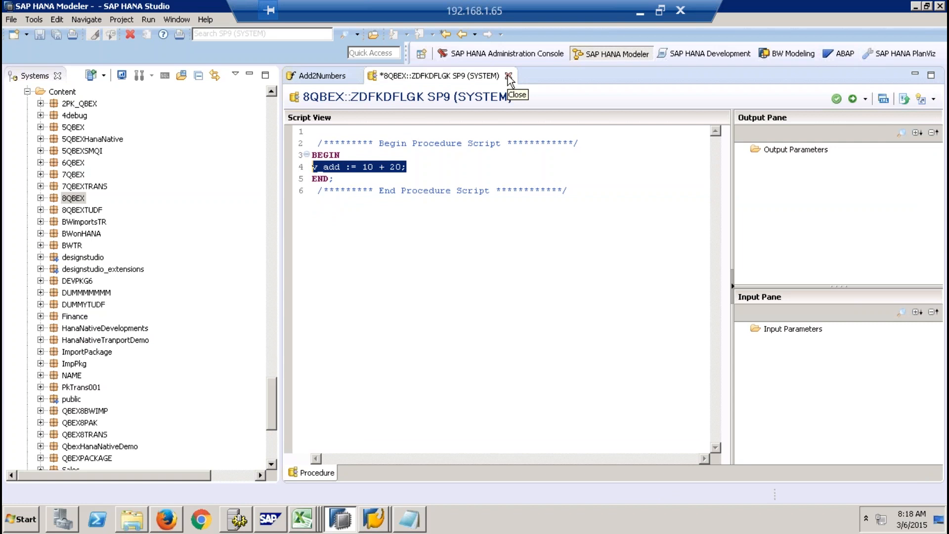
{"action": "left_click", "coordinate": [433, 172]}
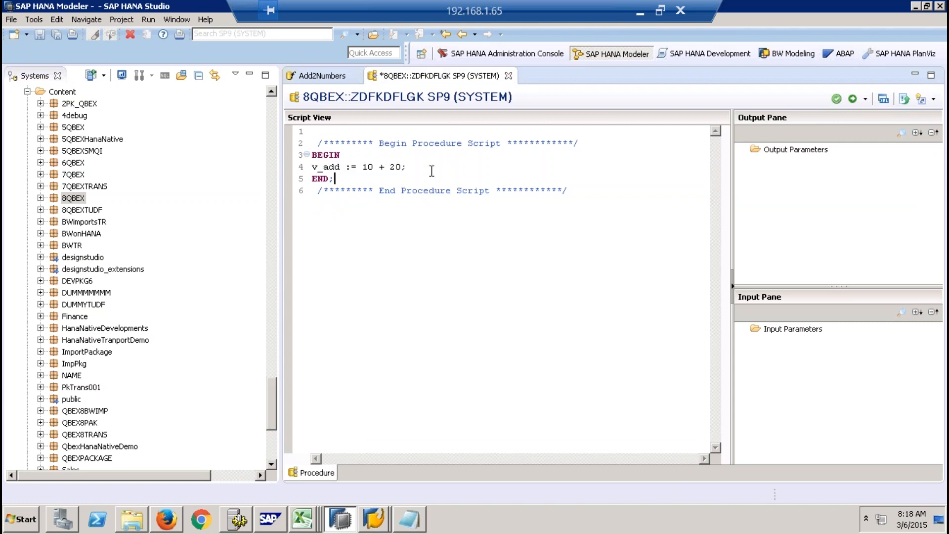
{"action": "left_click_drag", "start_coordinate": [419, 165], "coordinate": [302, 164]}
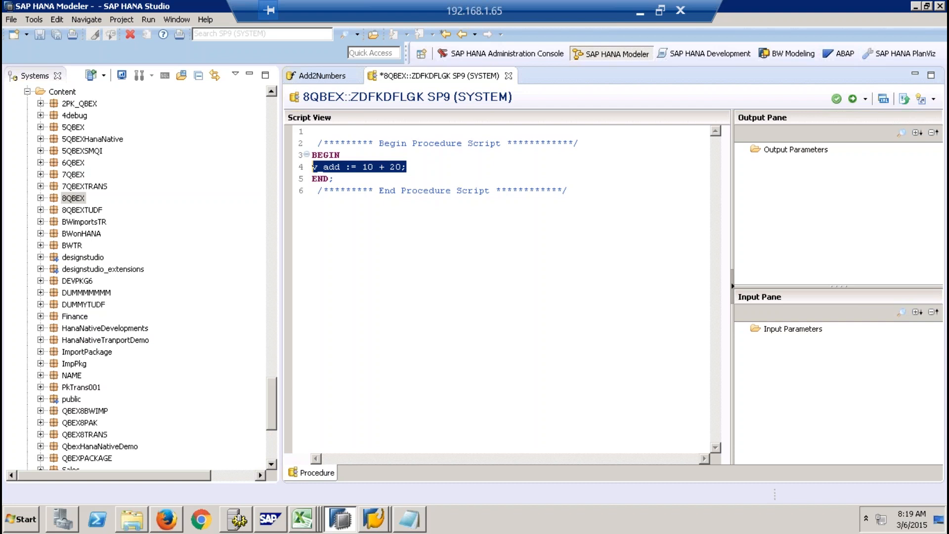
{"action": "left_click", "coordinate": [437, 178]}
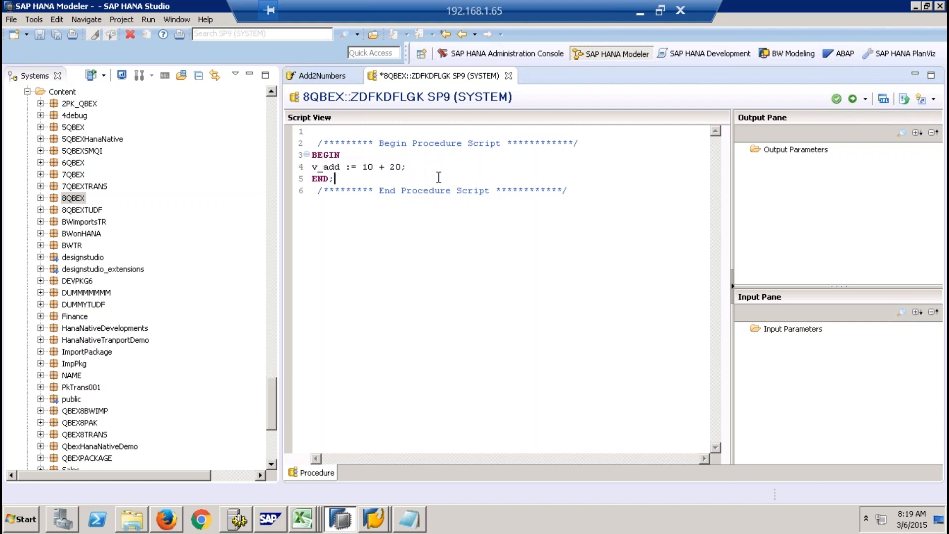
{"action": "left_click", "coordinate": [313, 155], "text": "shift"}
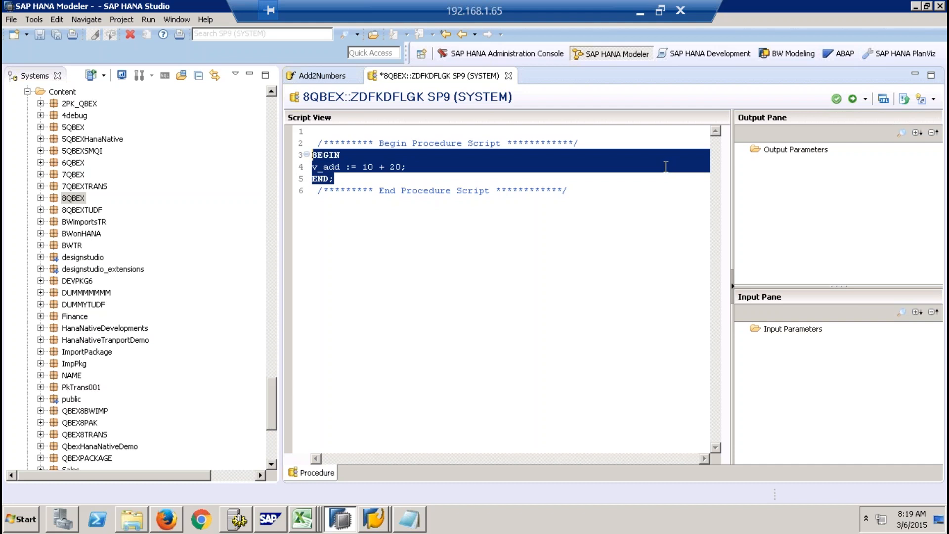
{"action": "left_click", "coordinate": [360, 179]}
{"action": "left_click", "coordinate": [312, 154], "text": "shift"}
- Collapse the Procedures folder of catalog schema 8QBEX and return to the ZDFKDFLGK script
{"action": "left_click_drag", "start_coordinate": [271, 415], "coordinate": [277, 103]}
{"action": "left_click", "coordinate": [73, 246]}
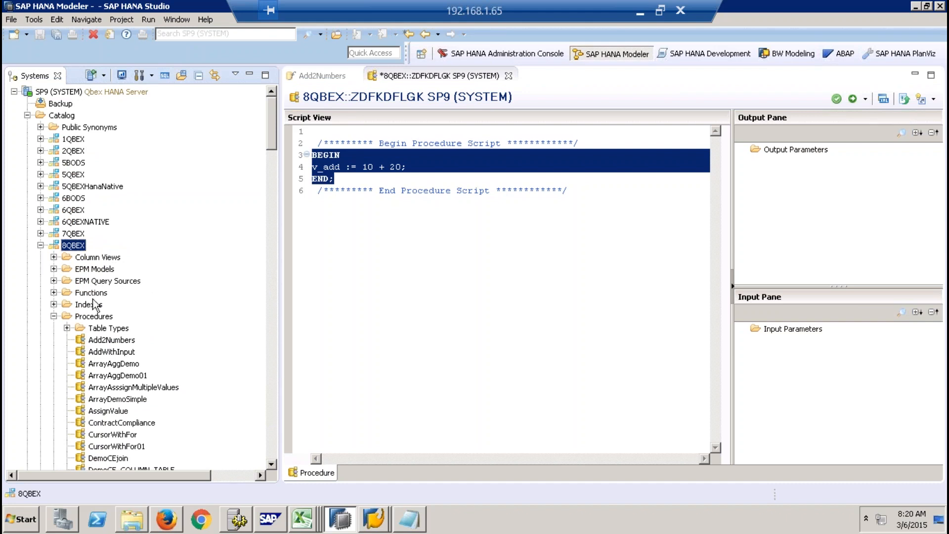
{"action": "left_click", "coordinate": [54, 317]}
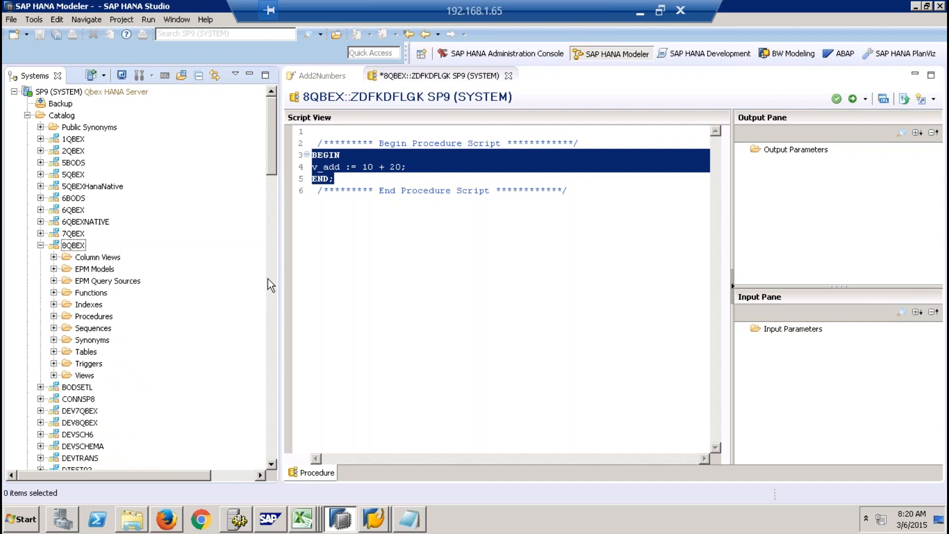
{"action": "left_click", "coordinate": [573, 192]}
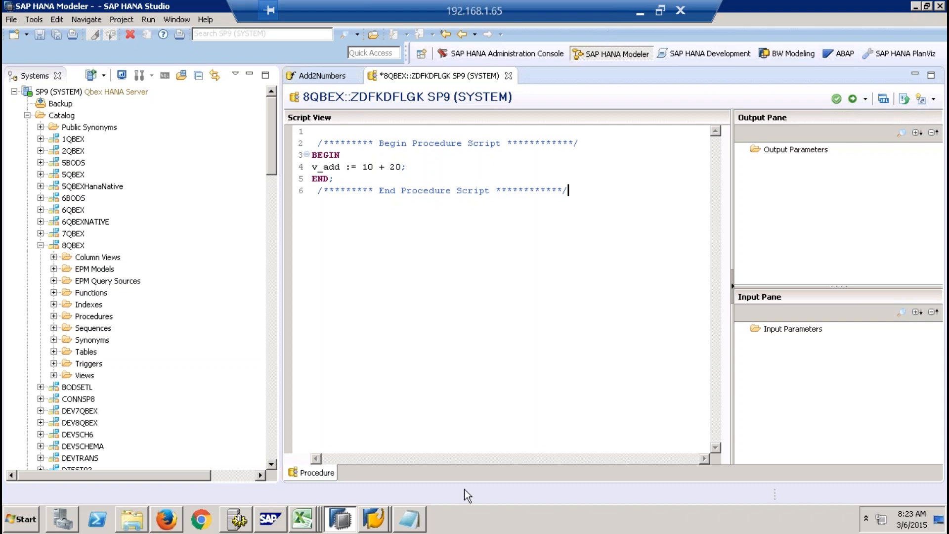
{"action": "mouse_move", "coordinate": [402, 516]}
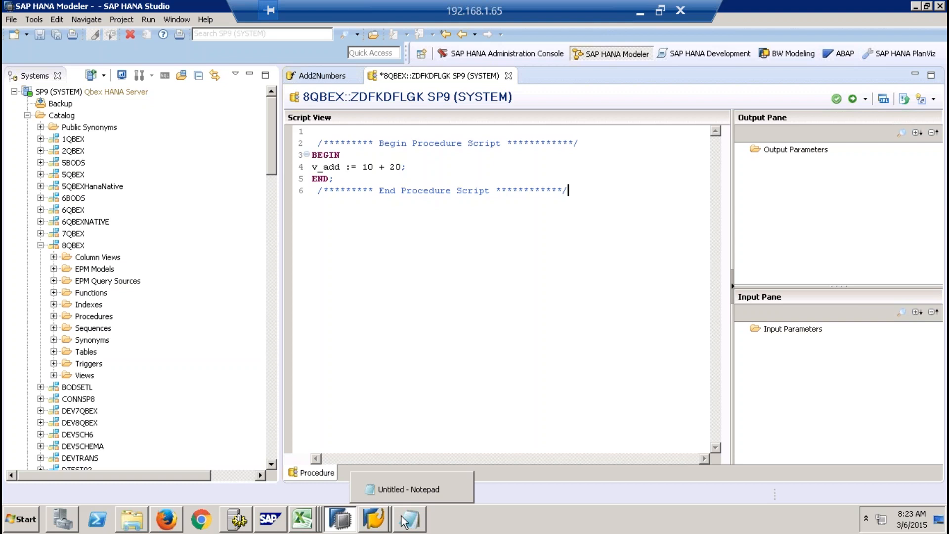